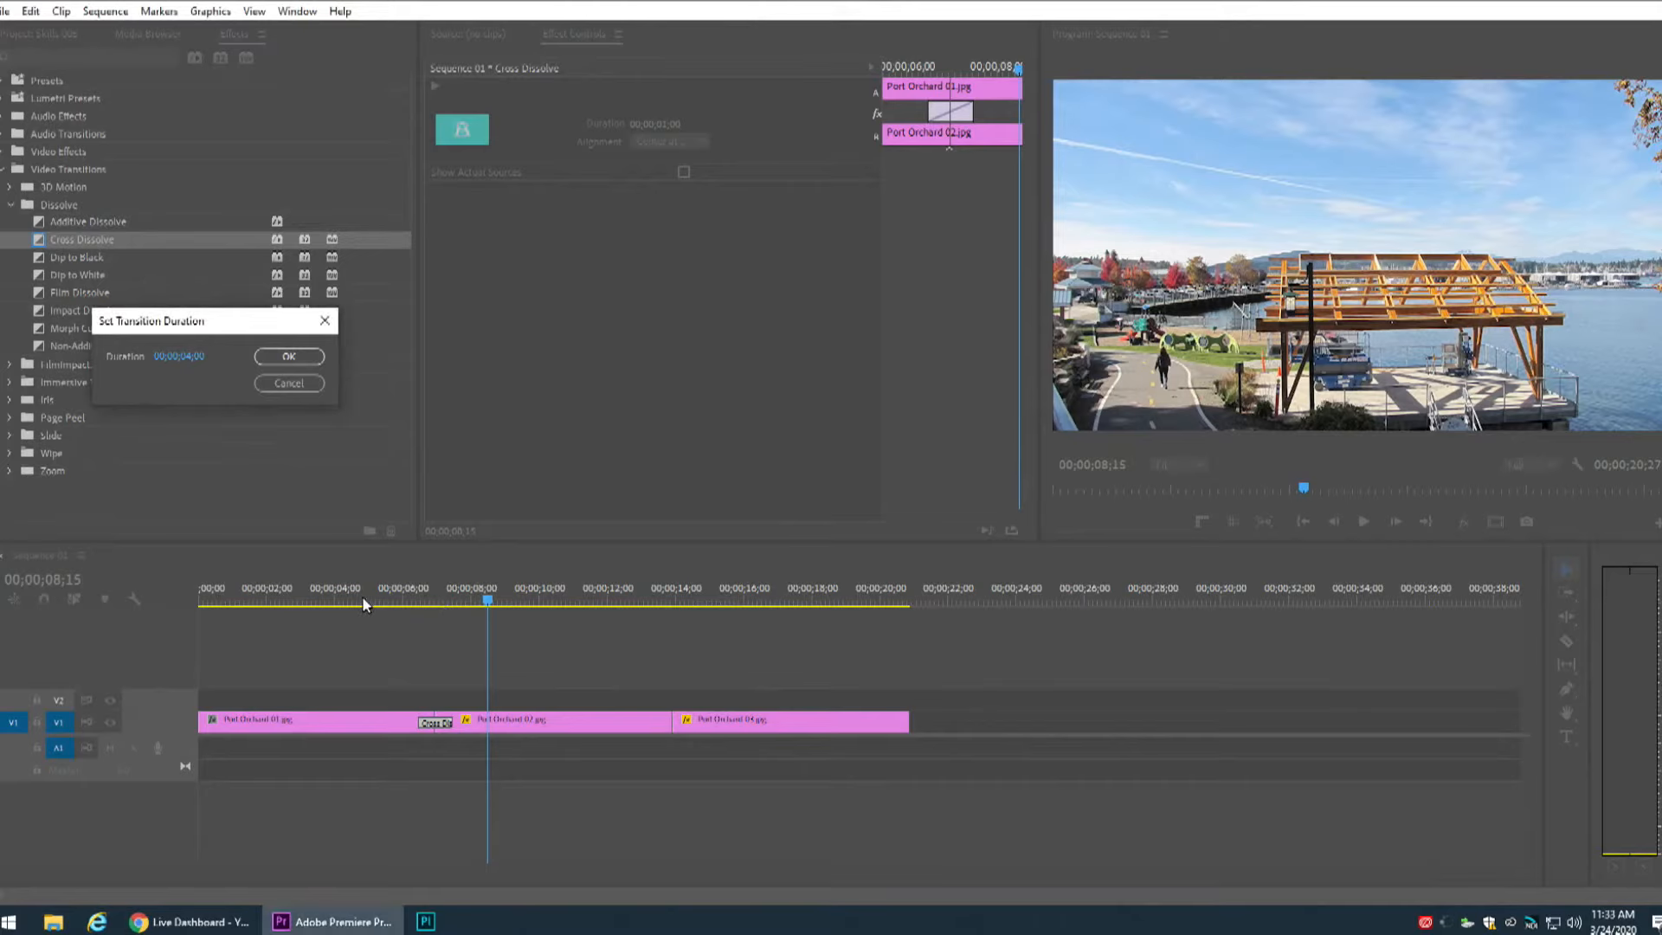
Apply a 4-second duration to the Cross Dissolve transition and play it back from before the cut.
{"action": "left_click", "coordinate": [293, 360]}
{"action": "left_click", "coordinate": [326, 577]}
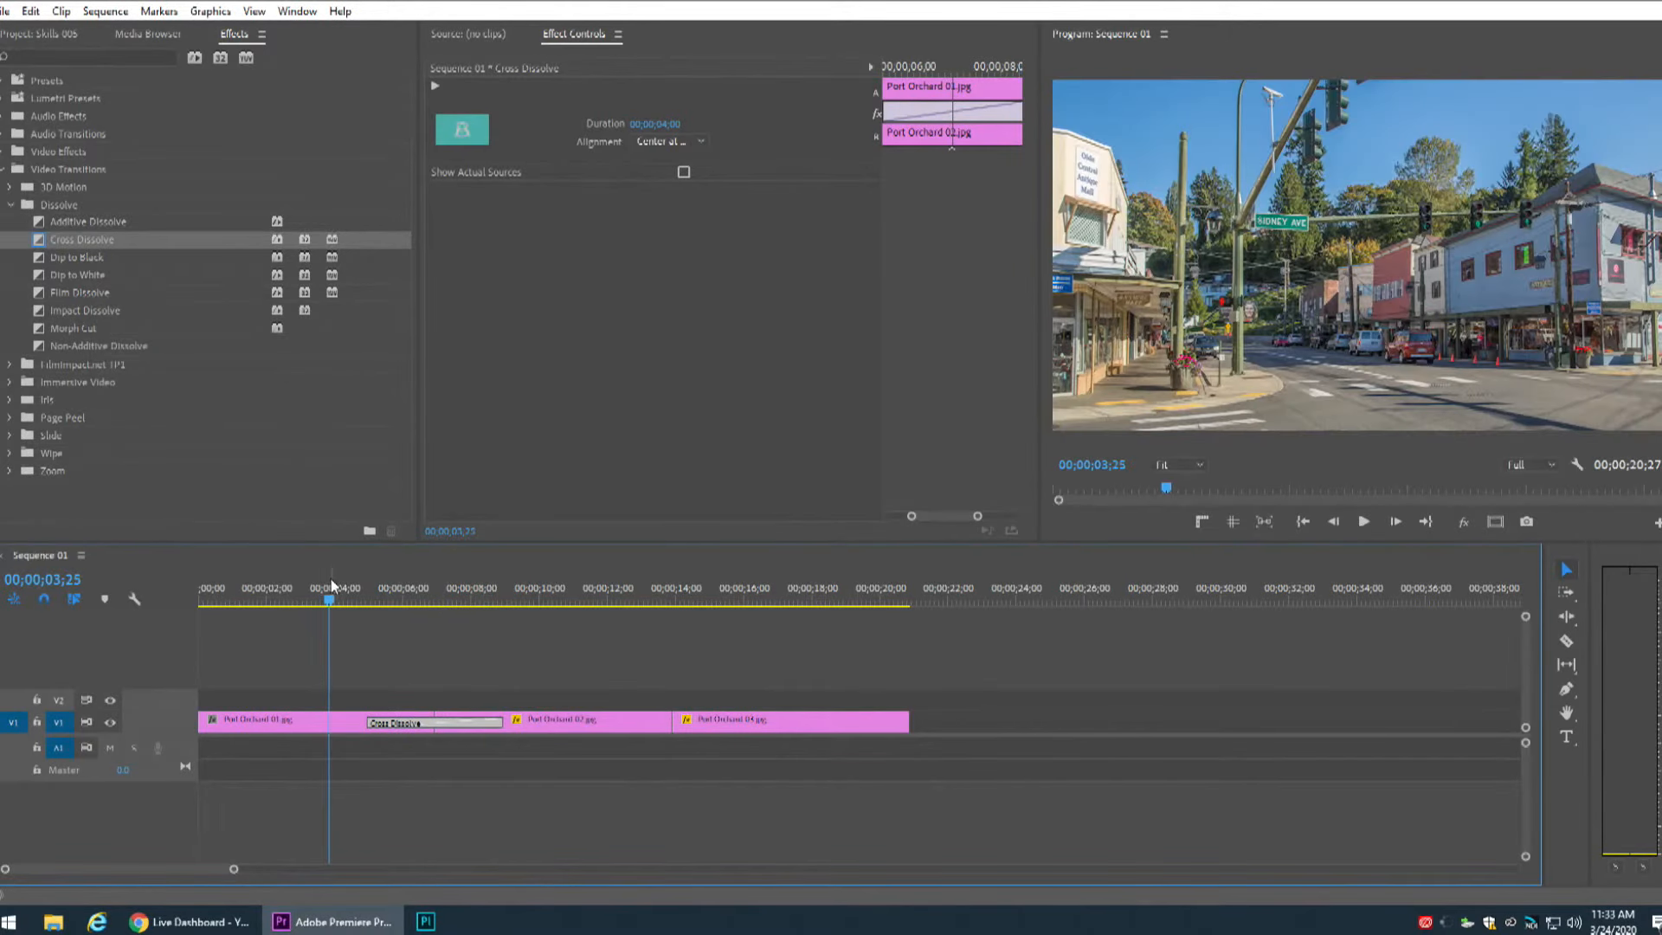
{"action": "key", "text": "space"}
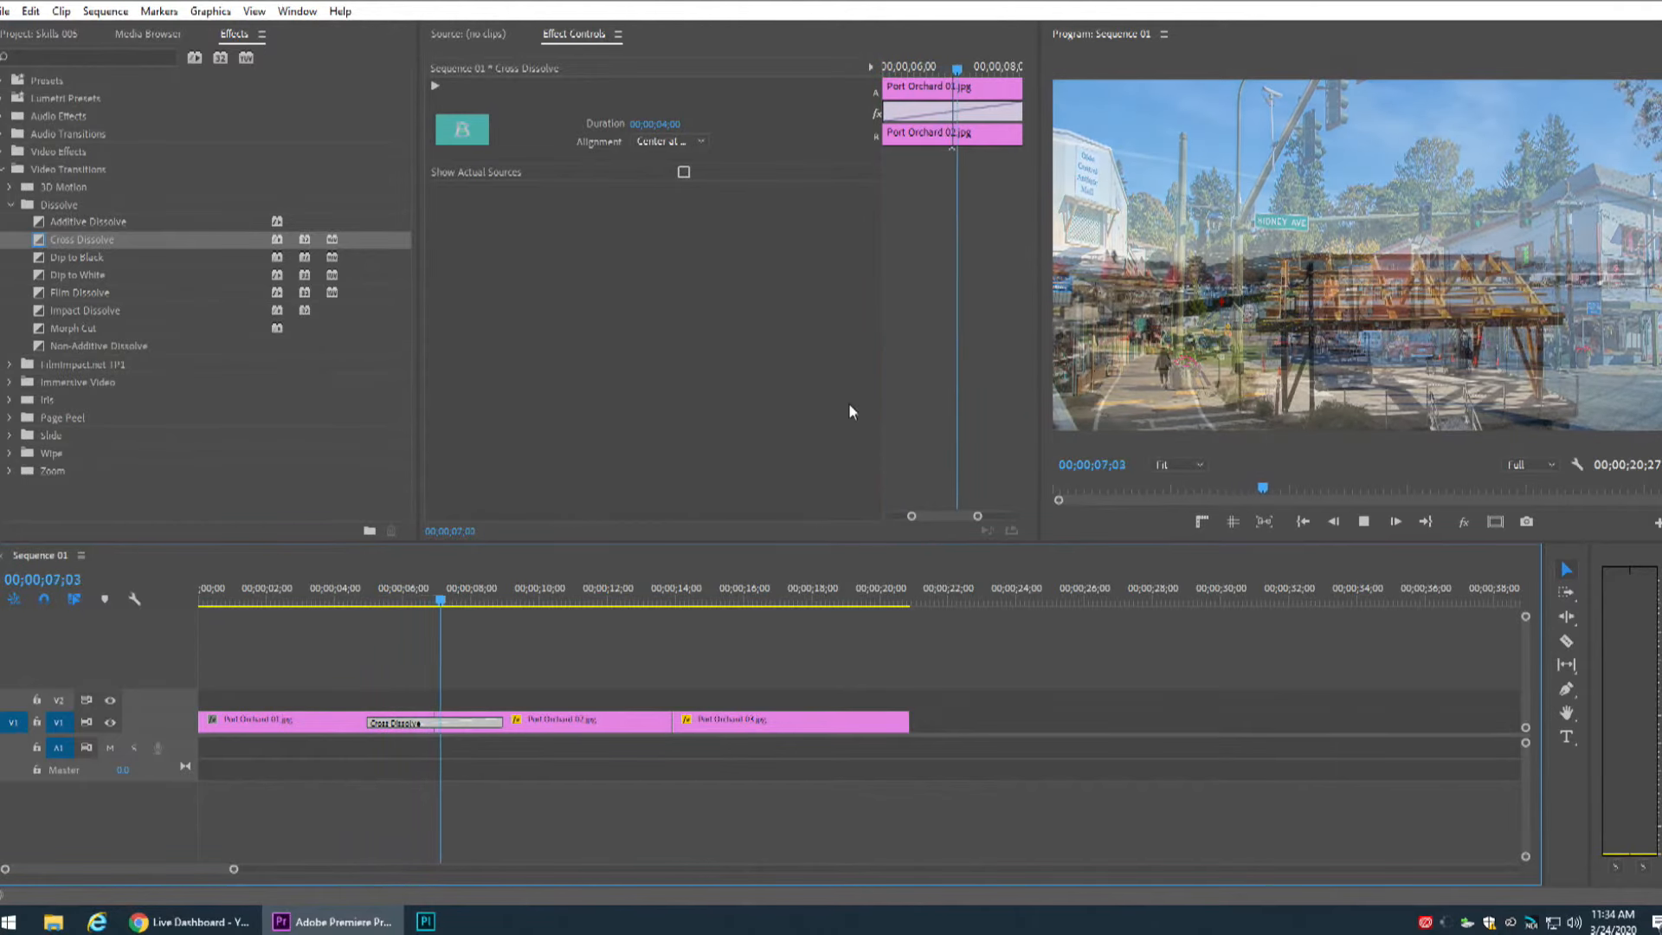
{"action": "key", "text": "space"}
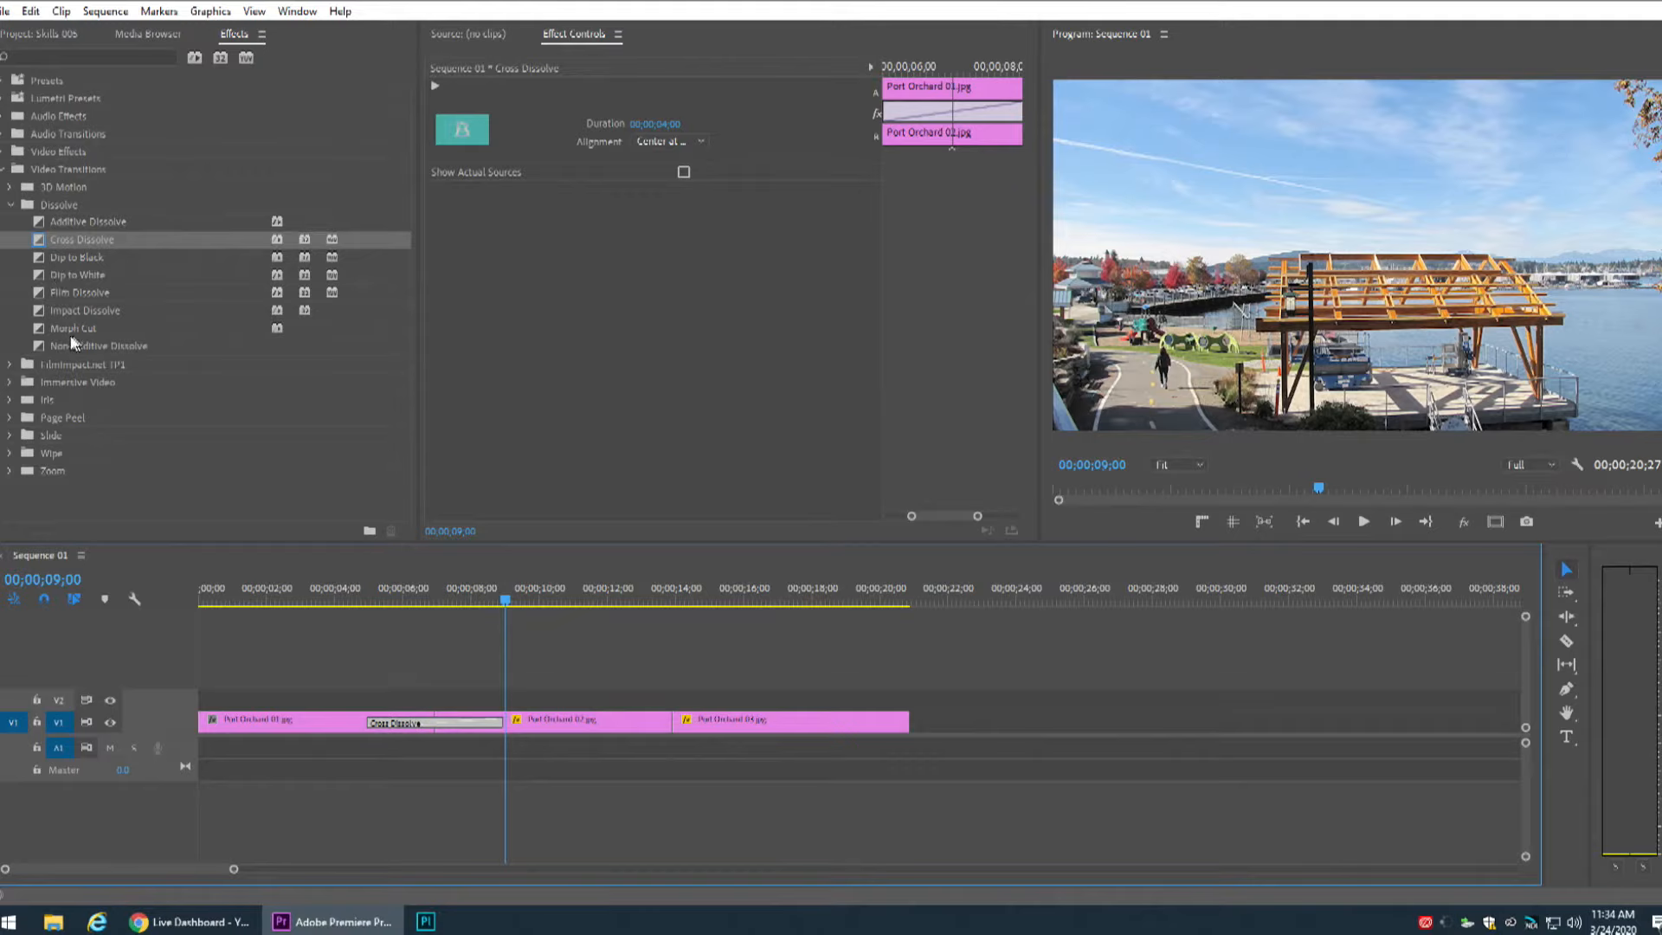
Replace the Cross Dissolve between the first two clips with the Iris Box transition and preview it.
{"action": "left_click", "coordinate": [11, 206]}
{"action": "left_click", "coordinate": [10, 240]}
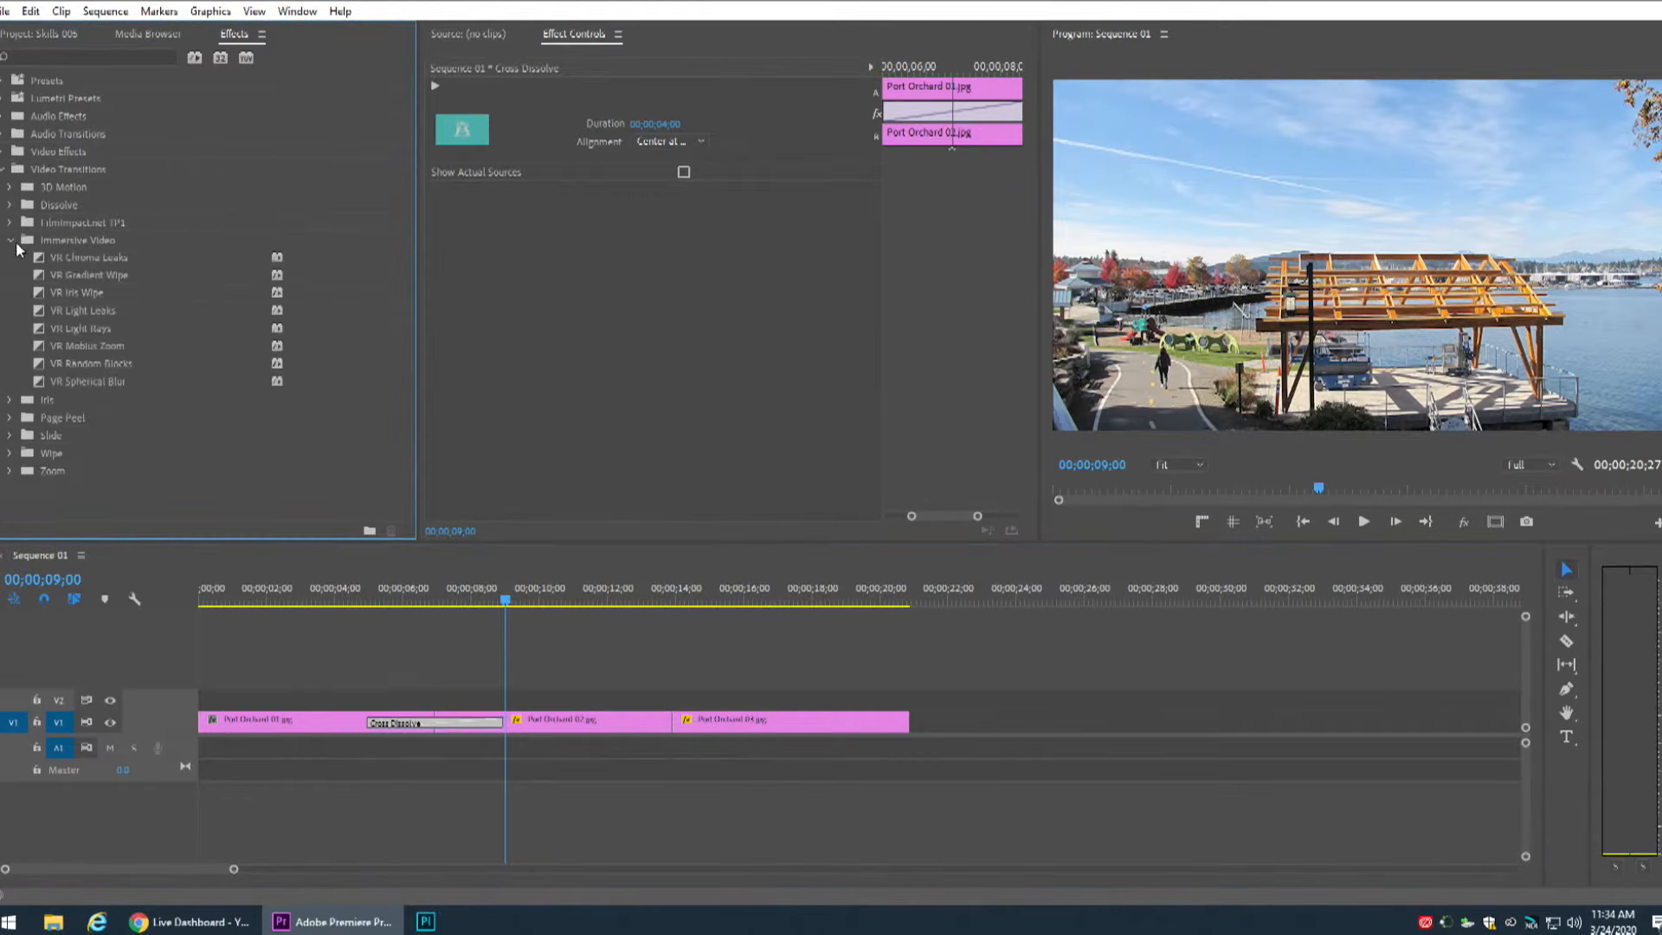
{"action": "left_click", "coordinate": [12, 241]}
{"action": "left_click", "coordinate": [11, 258]}
{"action": "left_click_drag", "start_coordinate": [49, 281], "coordinate": [408, 734]}
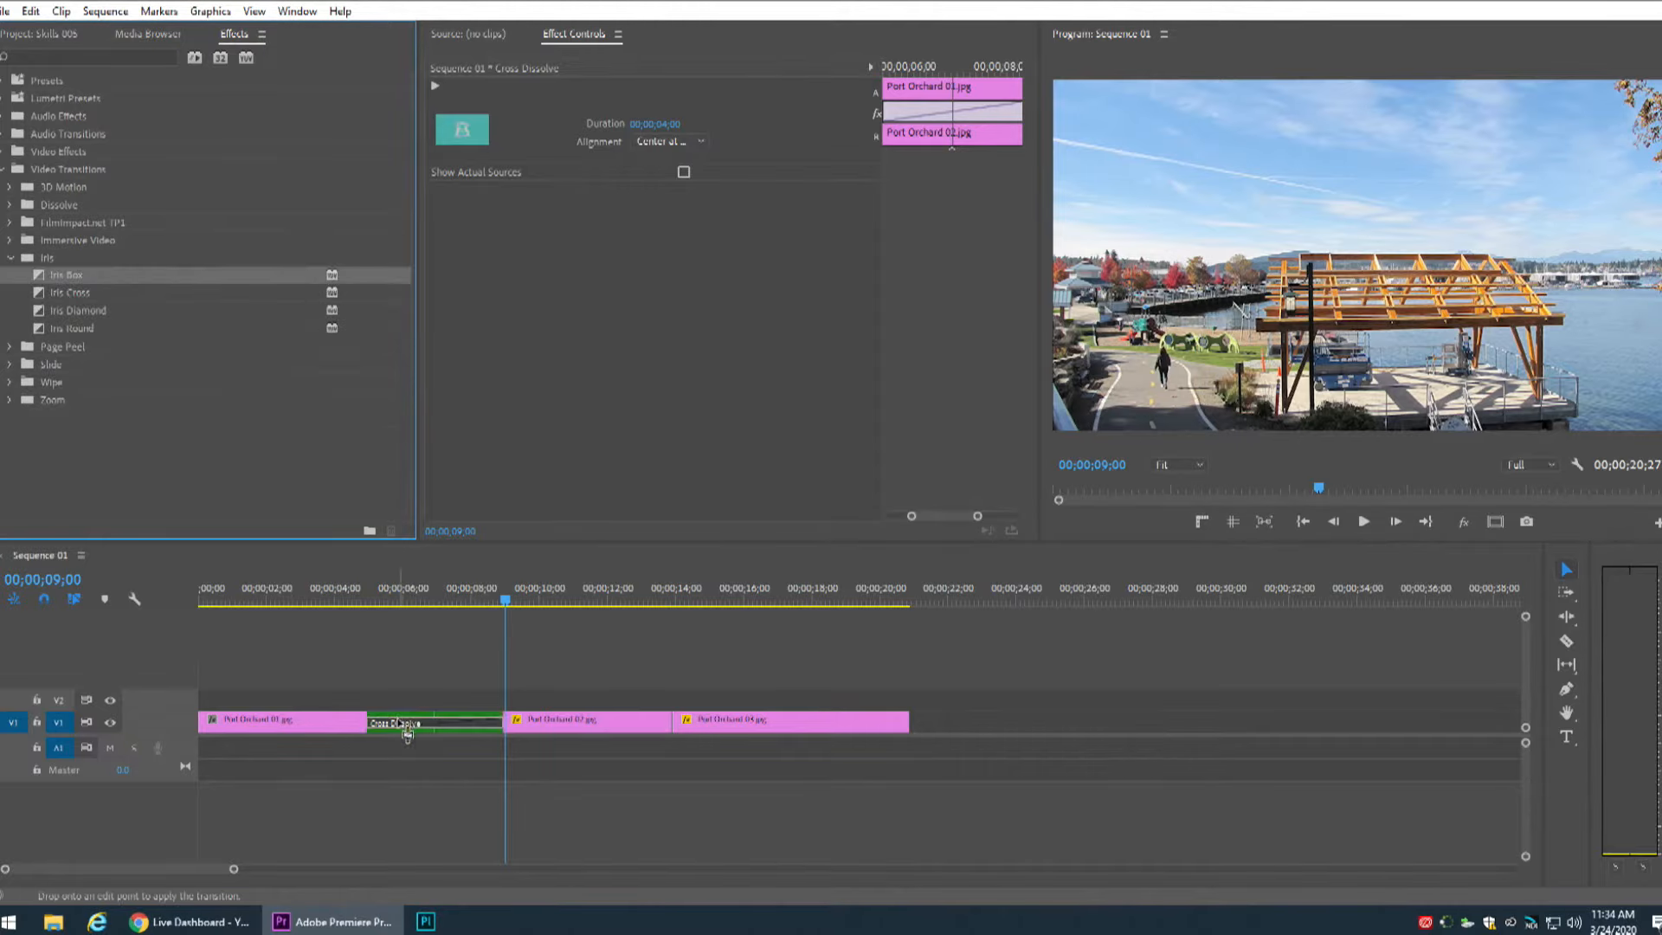
{"action": "left_click", "coordinate": [349, 596]}
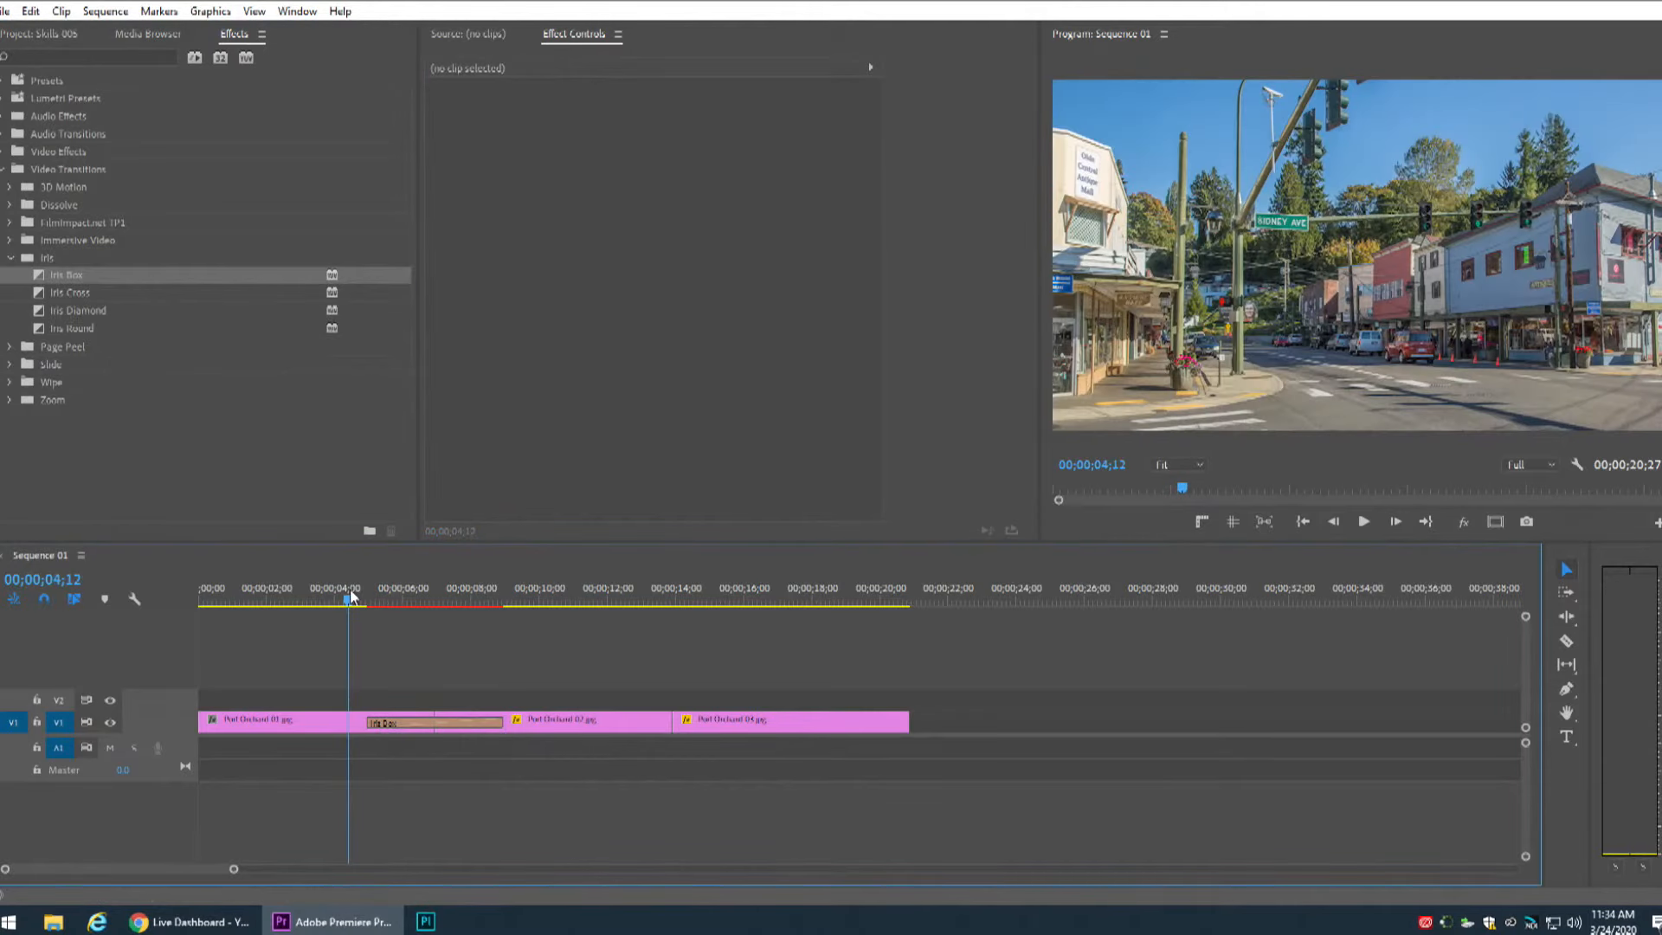
{"action": "key", "text": "space"}
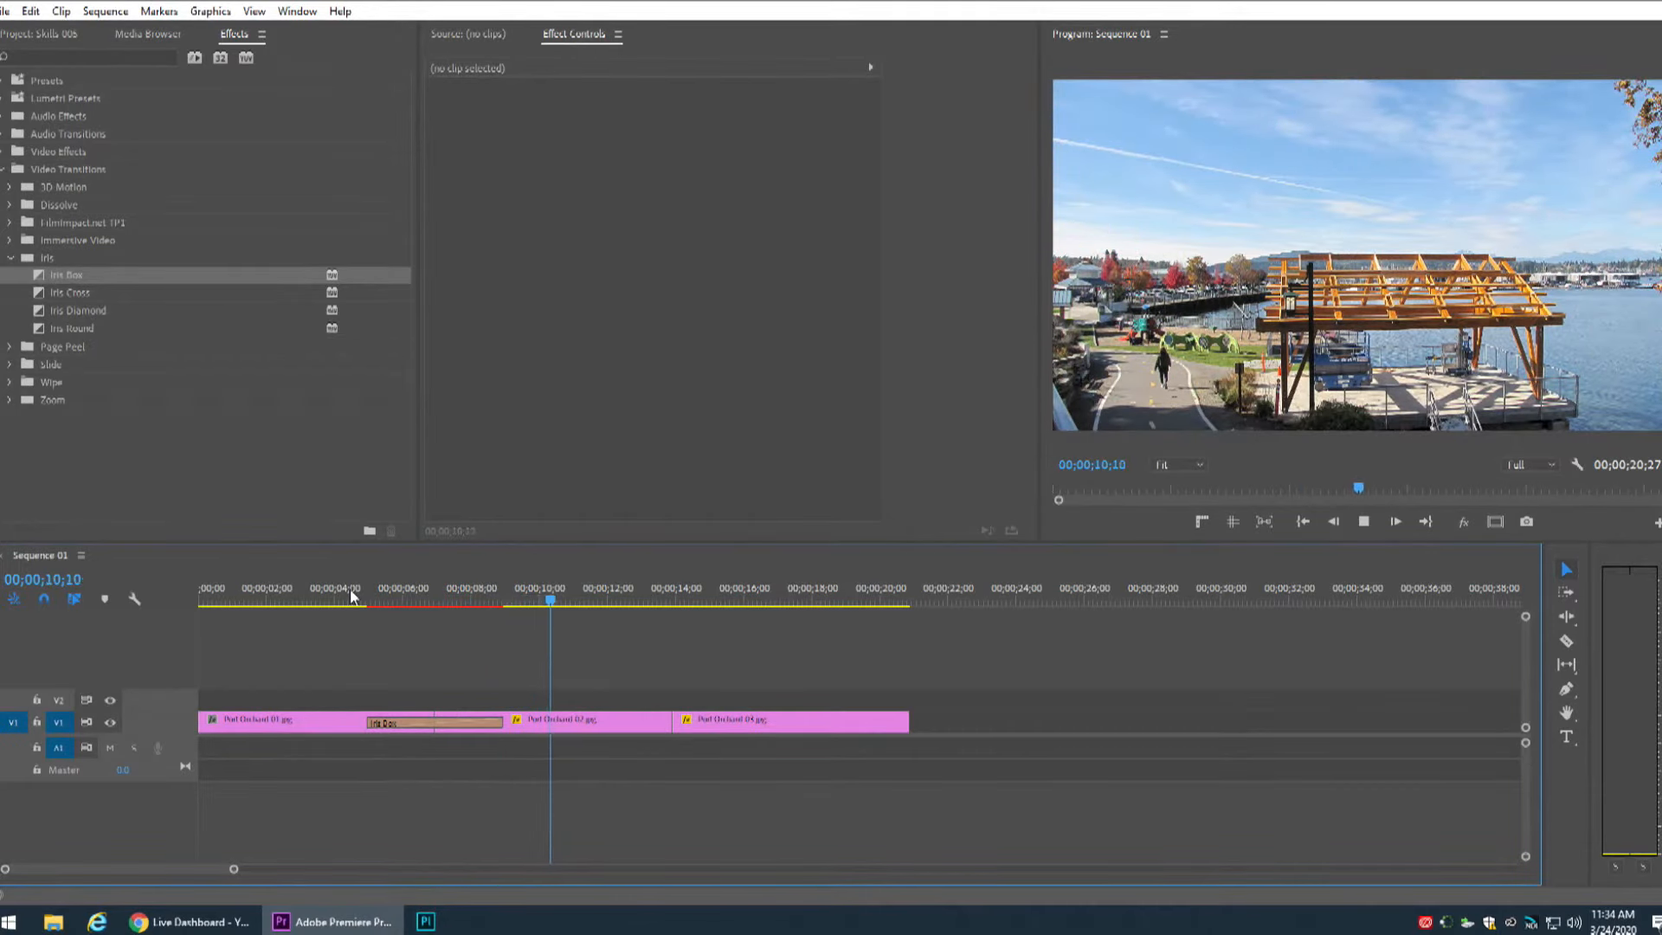
{"action": "key", "text": "space"}
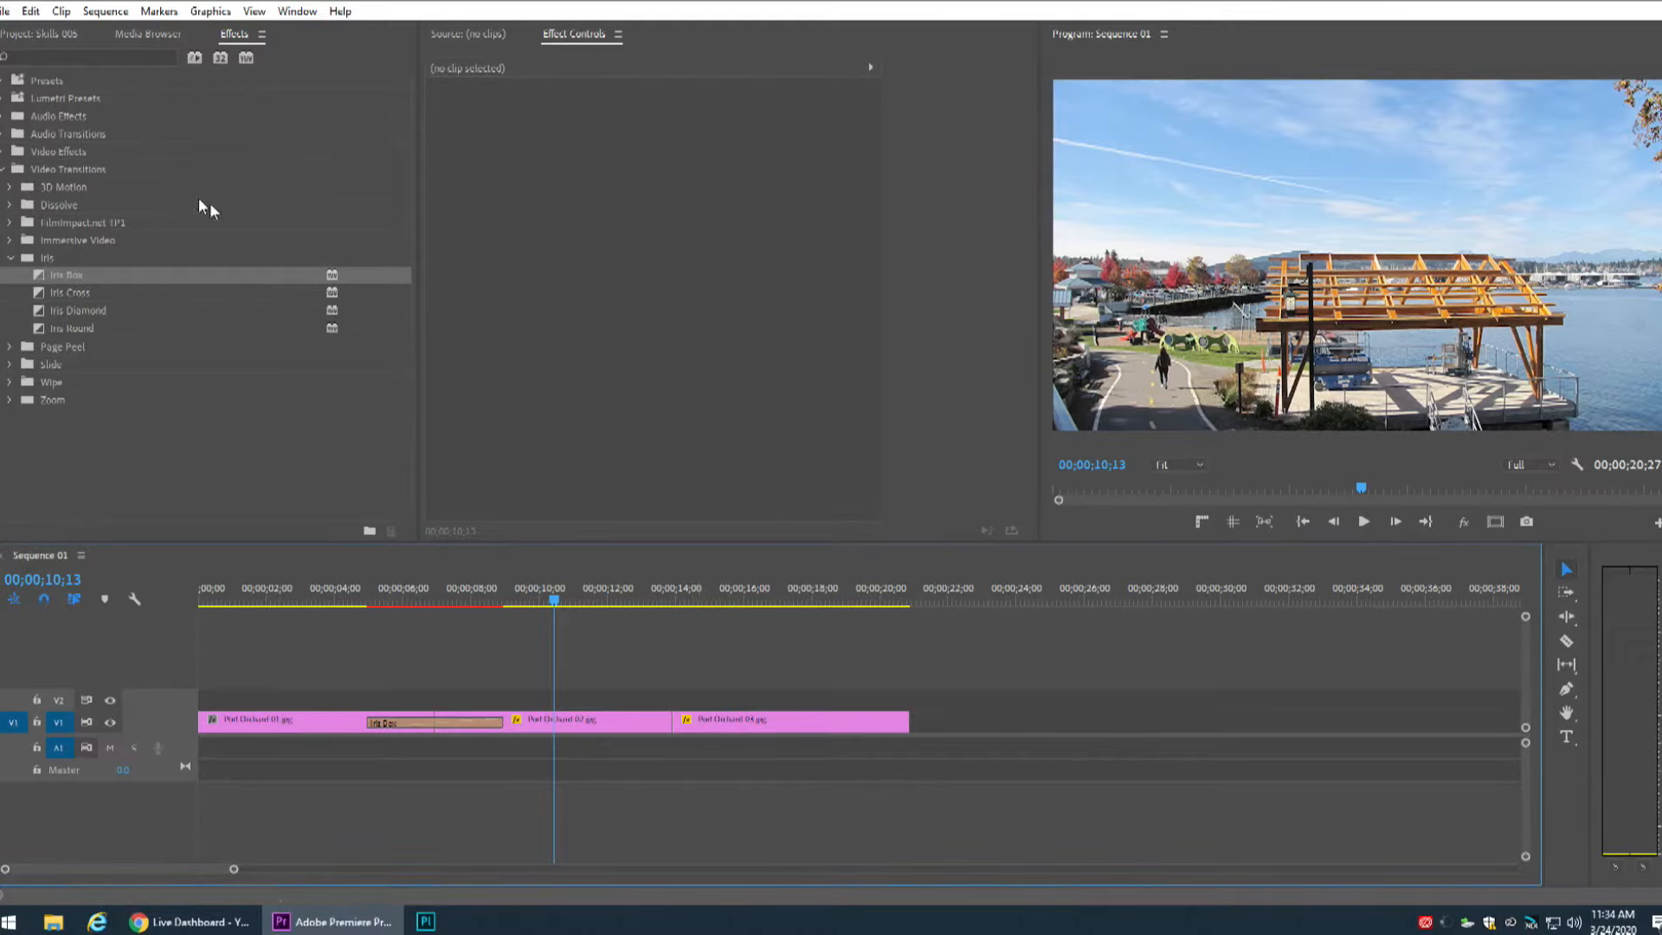
Render effects in to out for the sequence and play back the transition.
{"action": "left_click", "coordinate": [38, 14]}
{"action": "mouse_move", "coordinate": [101, 17]}
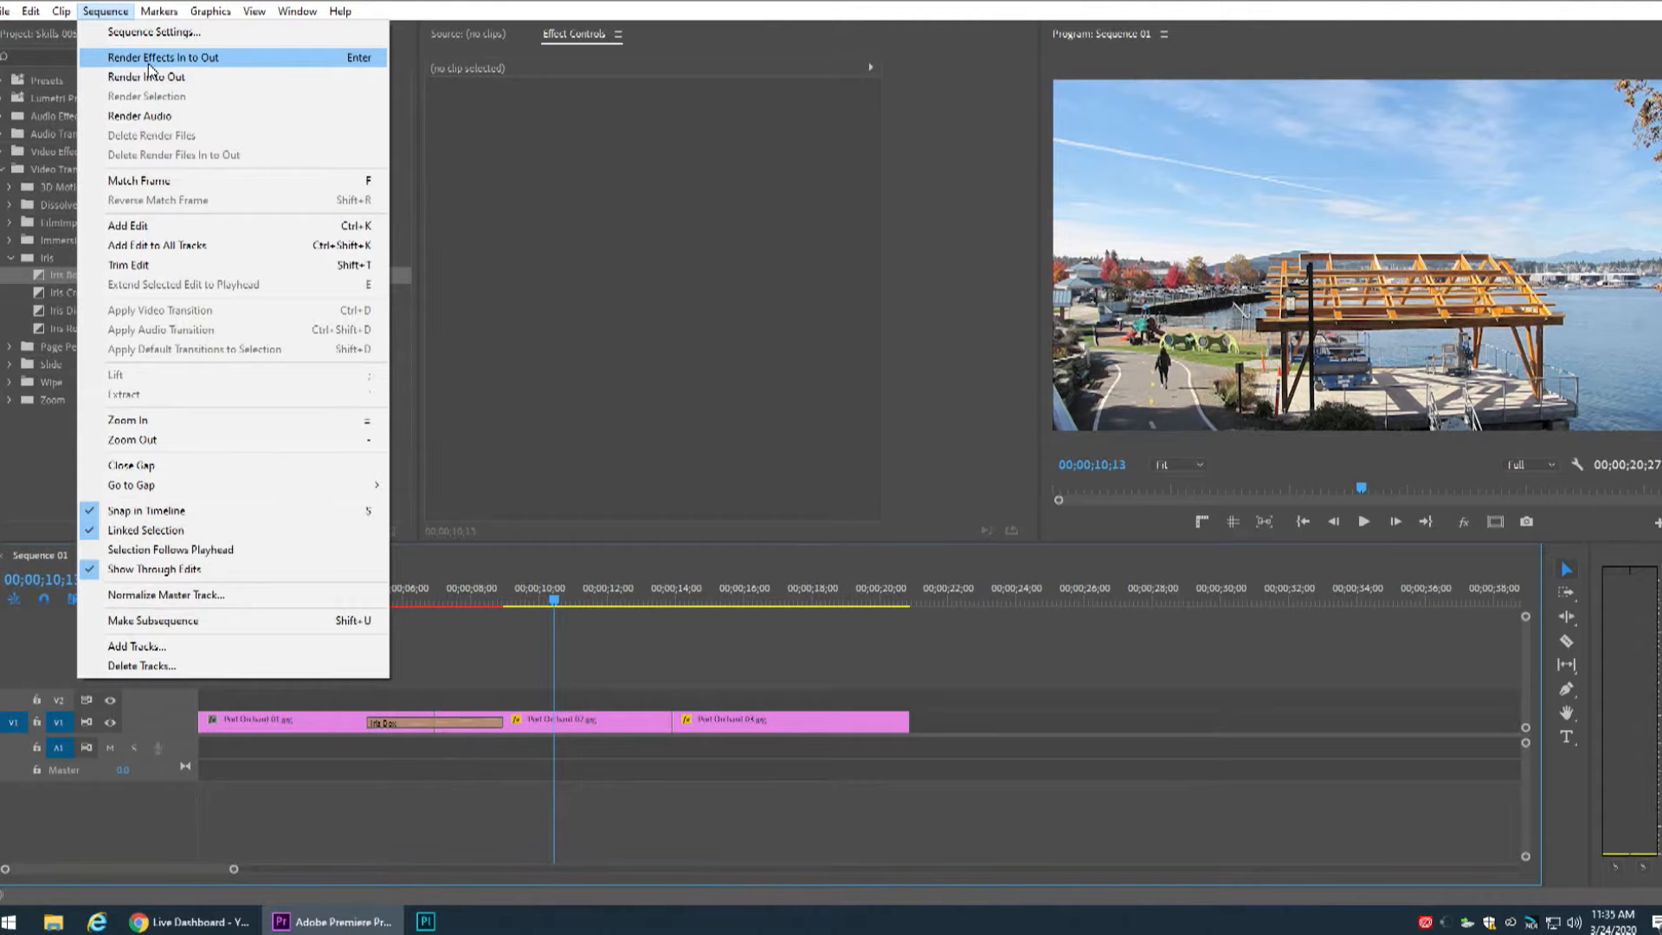
{"action": "left_click", "coordinate": [244, 60]}
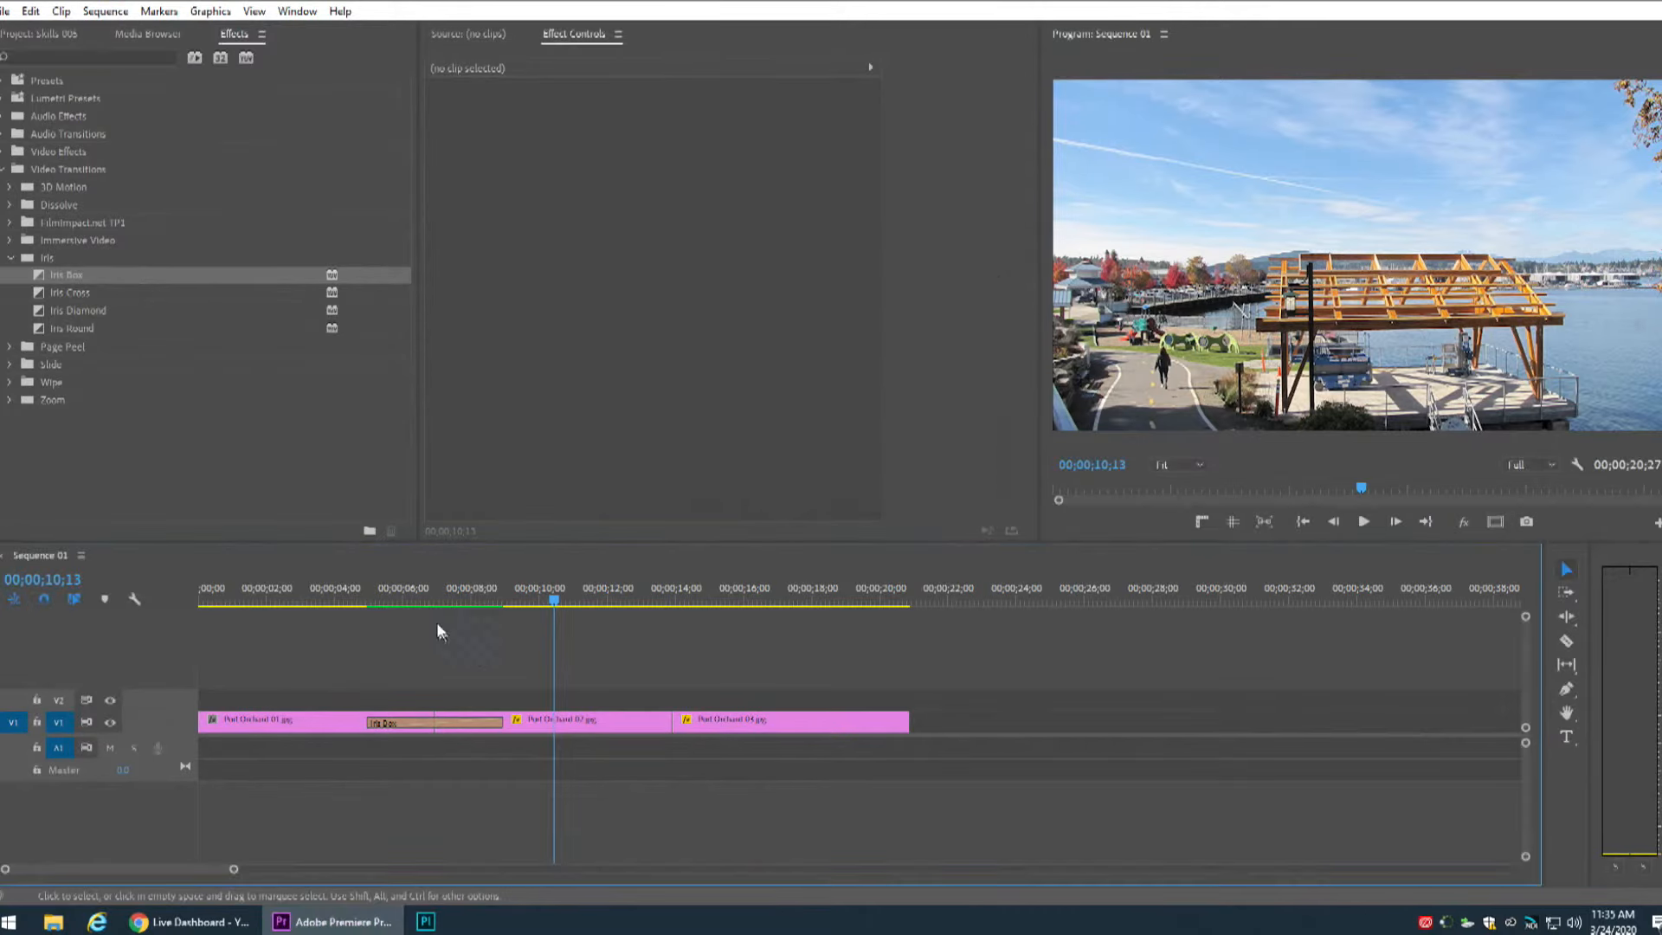
{"action": "left_click", "coordinate": [358, 599]}
{"action": "key", "text": "space"}
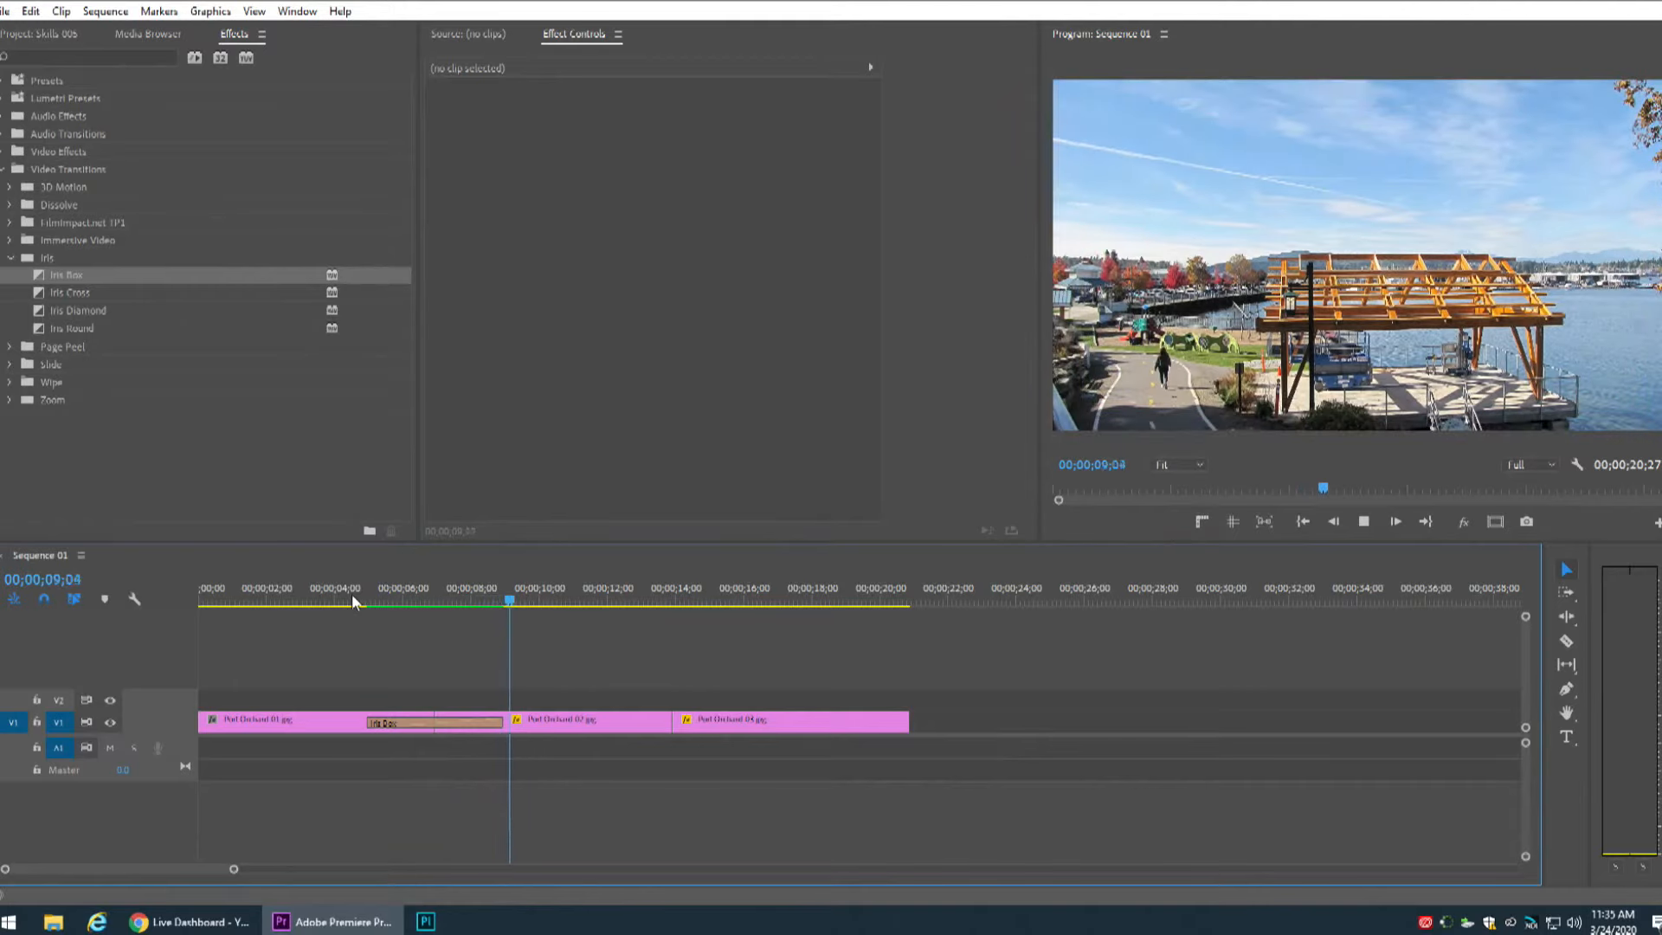
{"action": "key", "text": "space"}
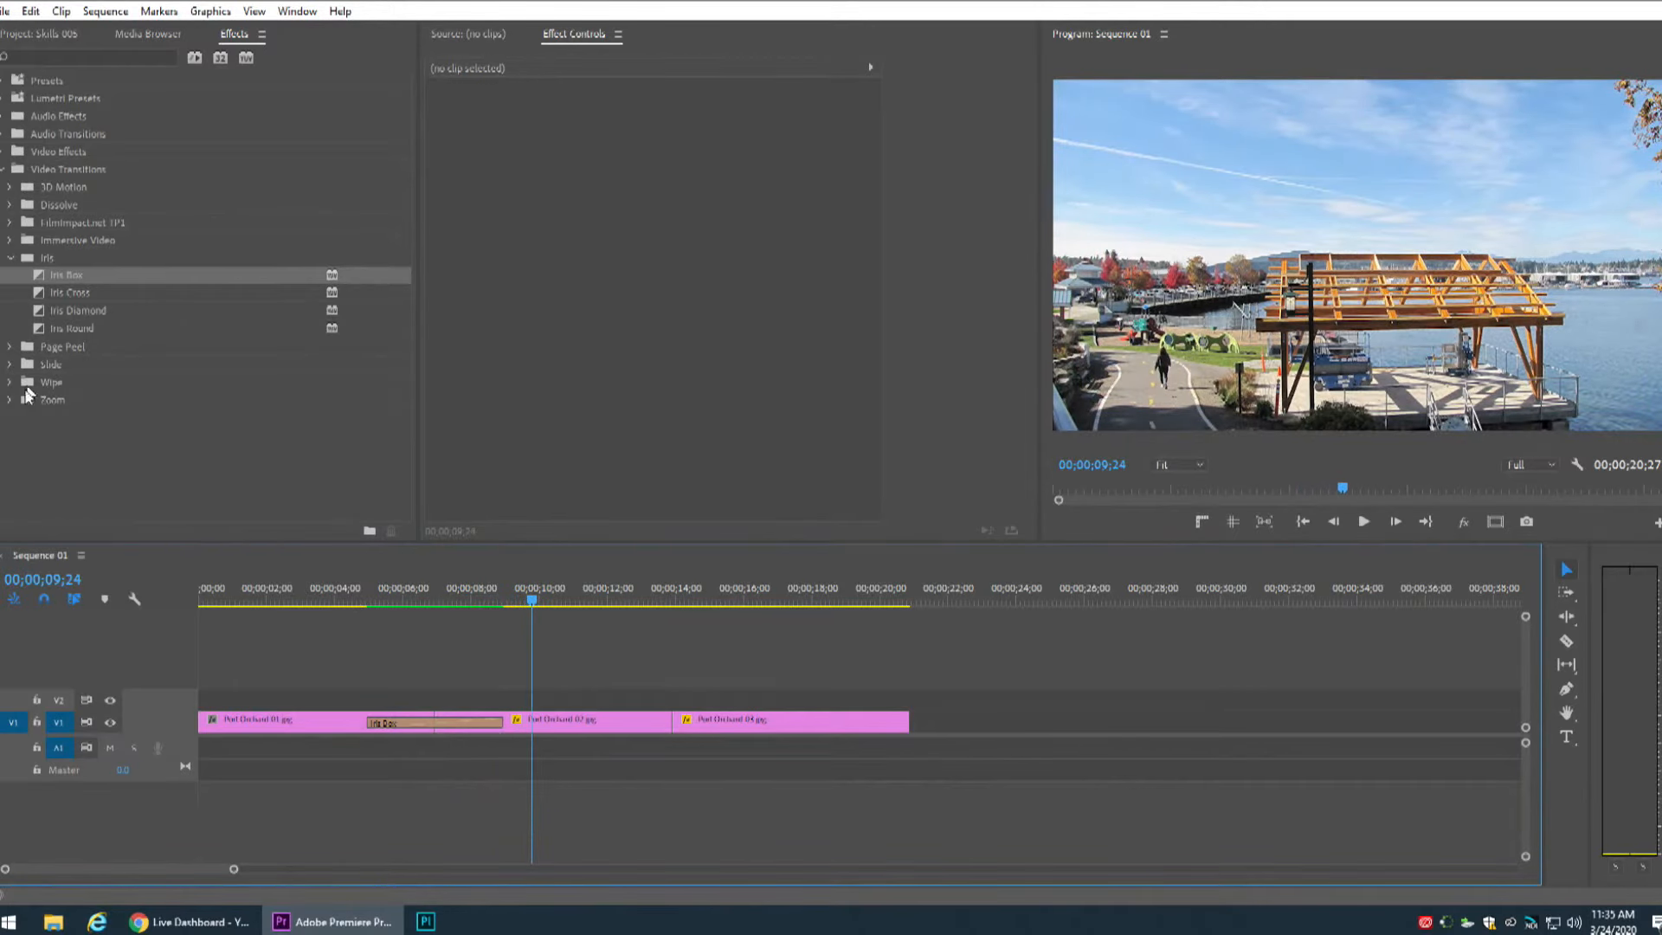
Replace the transition with Cross Zoom from the Zoom folder and preview it.
{"action": "left_click", "coordinate": [10, 258]}
{"action": "left_click", "coordinate": [11, 329]}
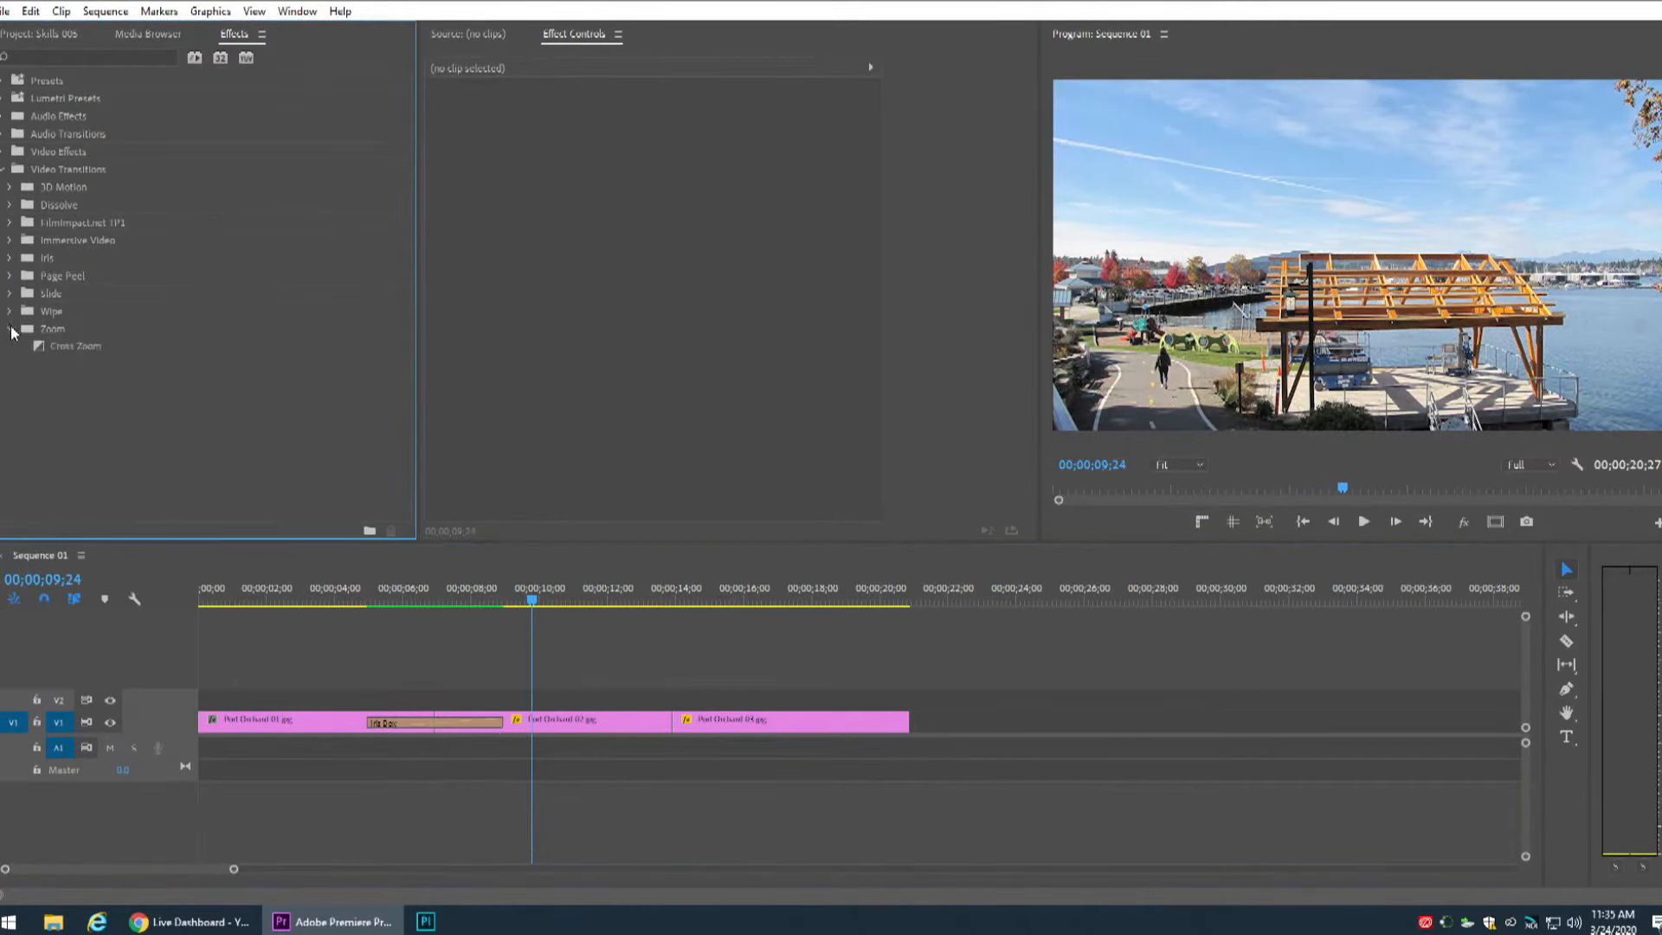
{"action": "left_click_drag", "start_coordinate": [35, 346], "coordinate": [433, 723]}
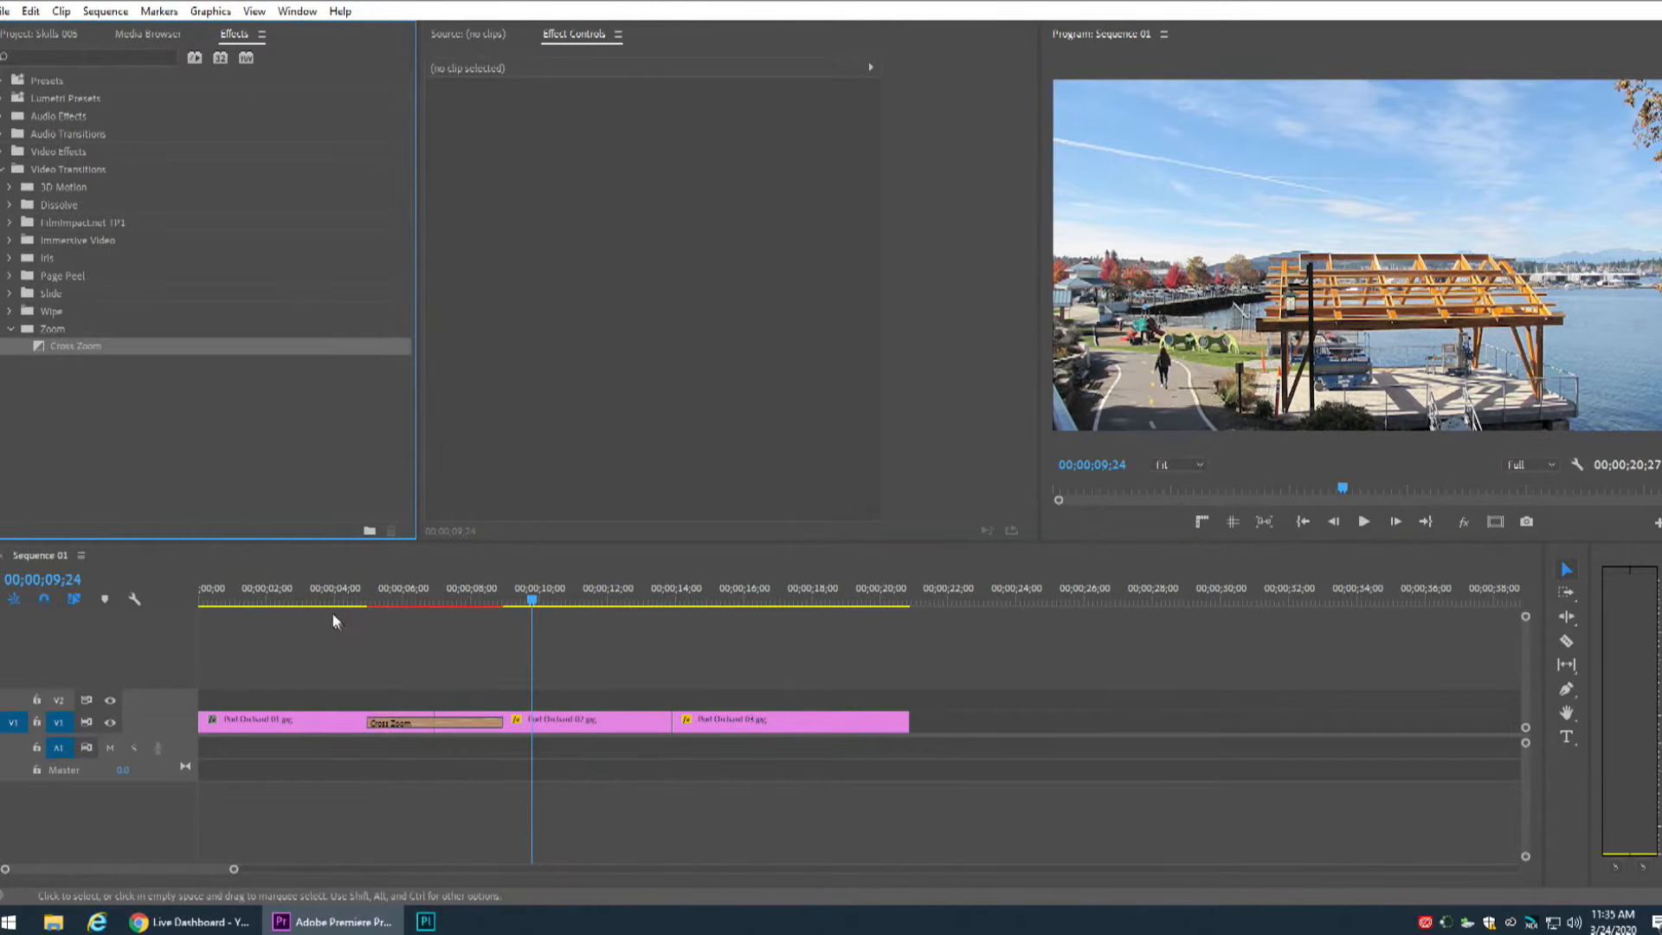
{"action": "left_click", "coordinate": [347, 599]}
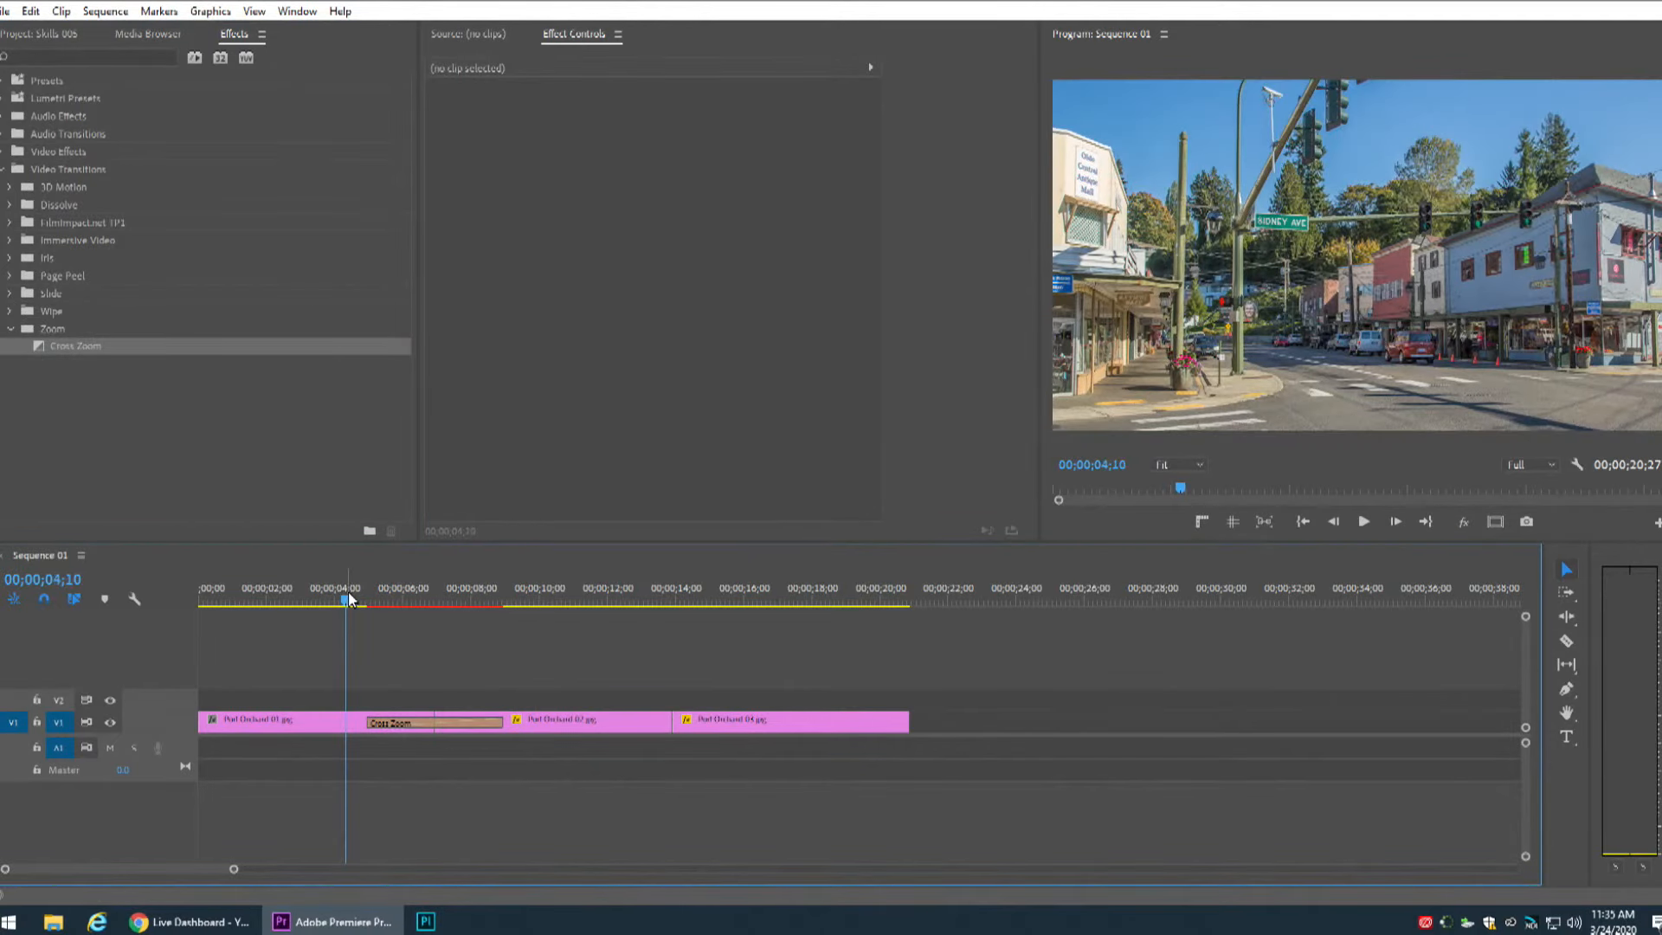
{"action": "key", "text": "space"}
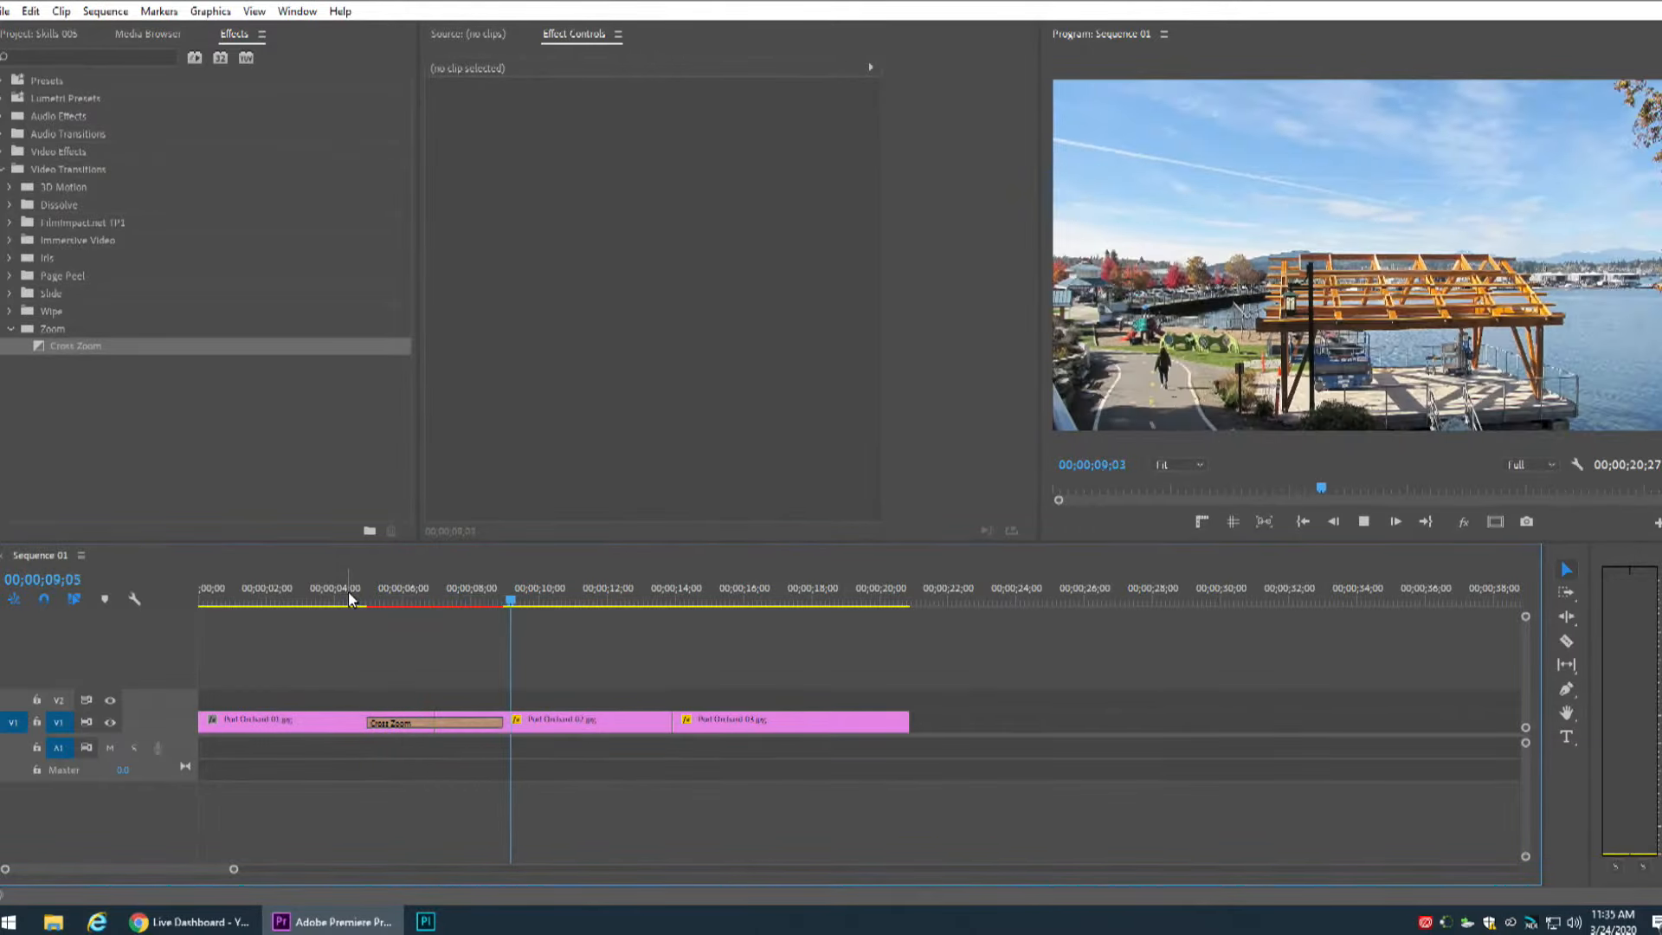
{"action": "key", "text": "space"}
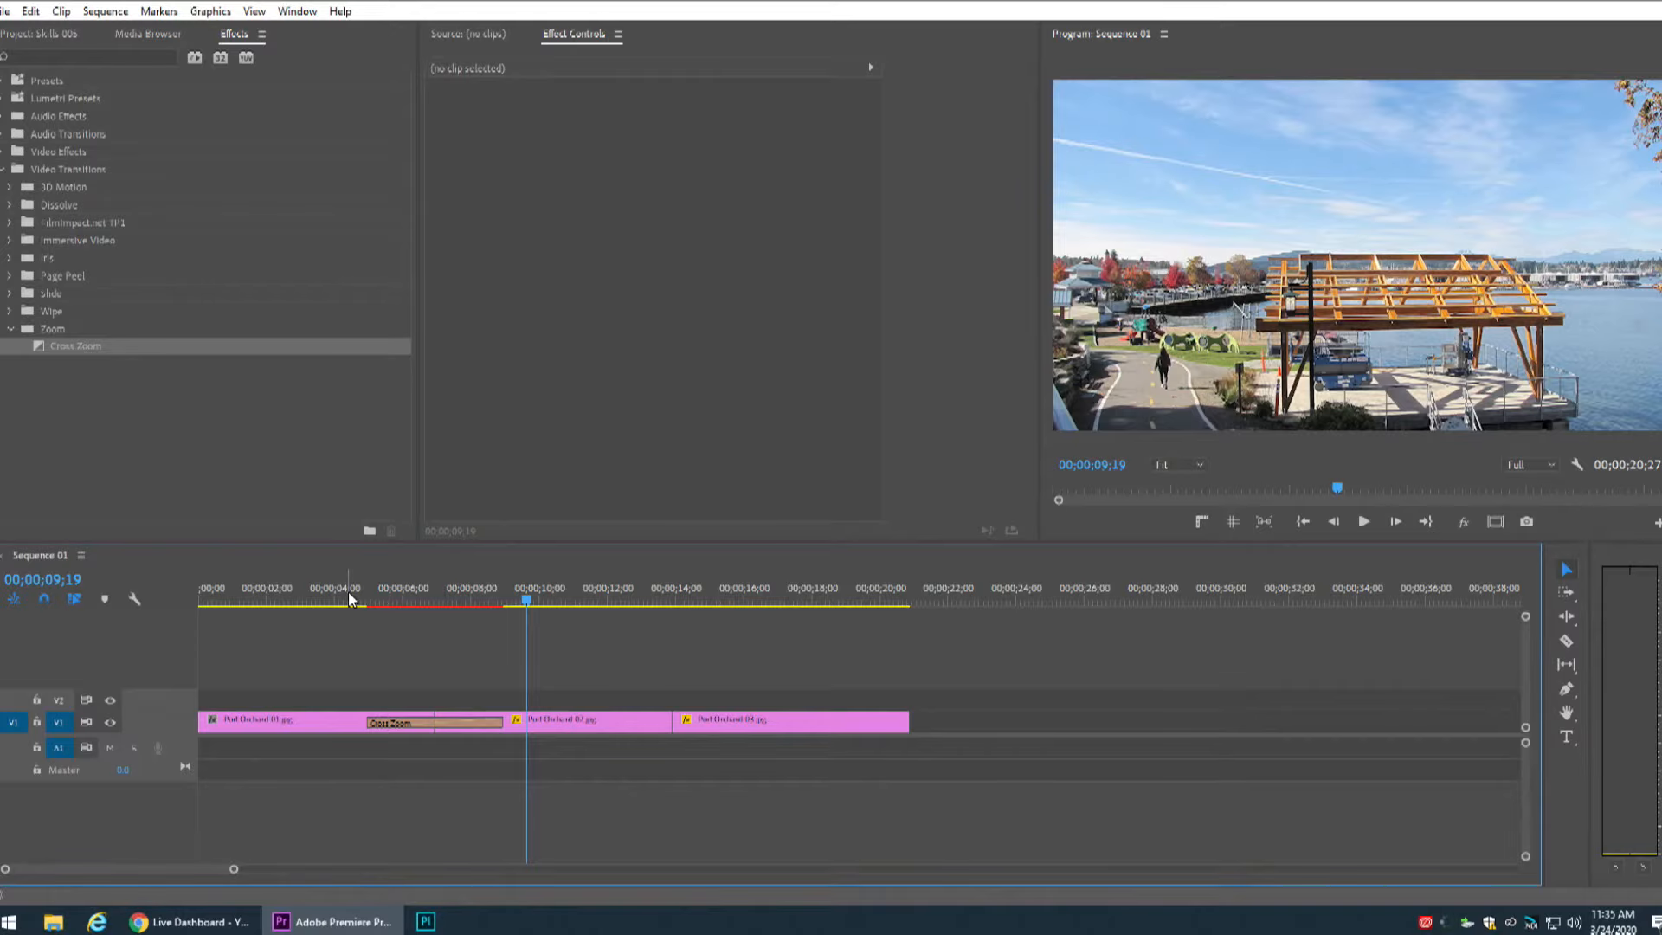
Enable Show Actual Sources for the Cross Zoom transition and shift the zoom centre points of images A and B.
{"action": "left_click", "coordinate": [401, 723]}
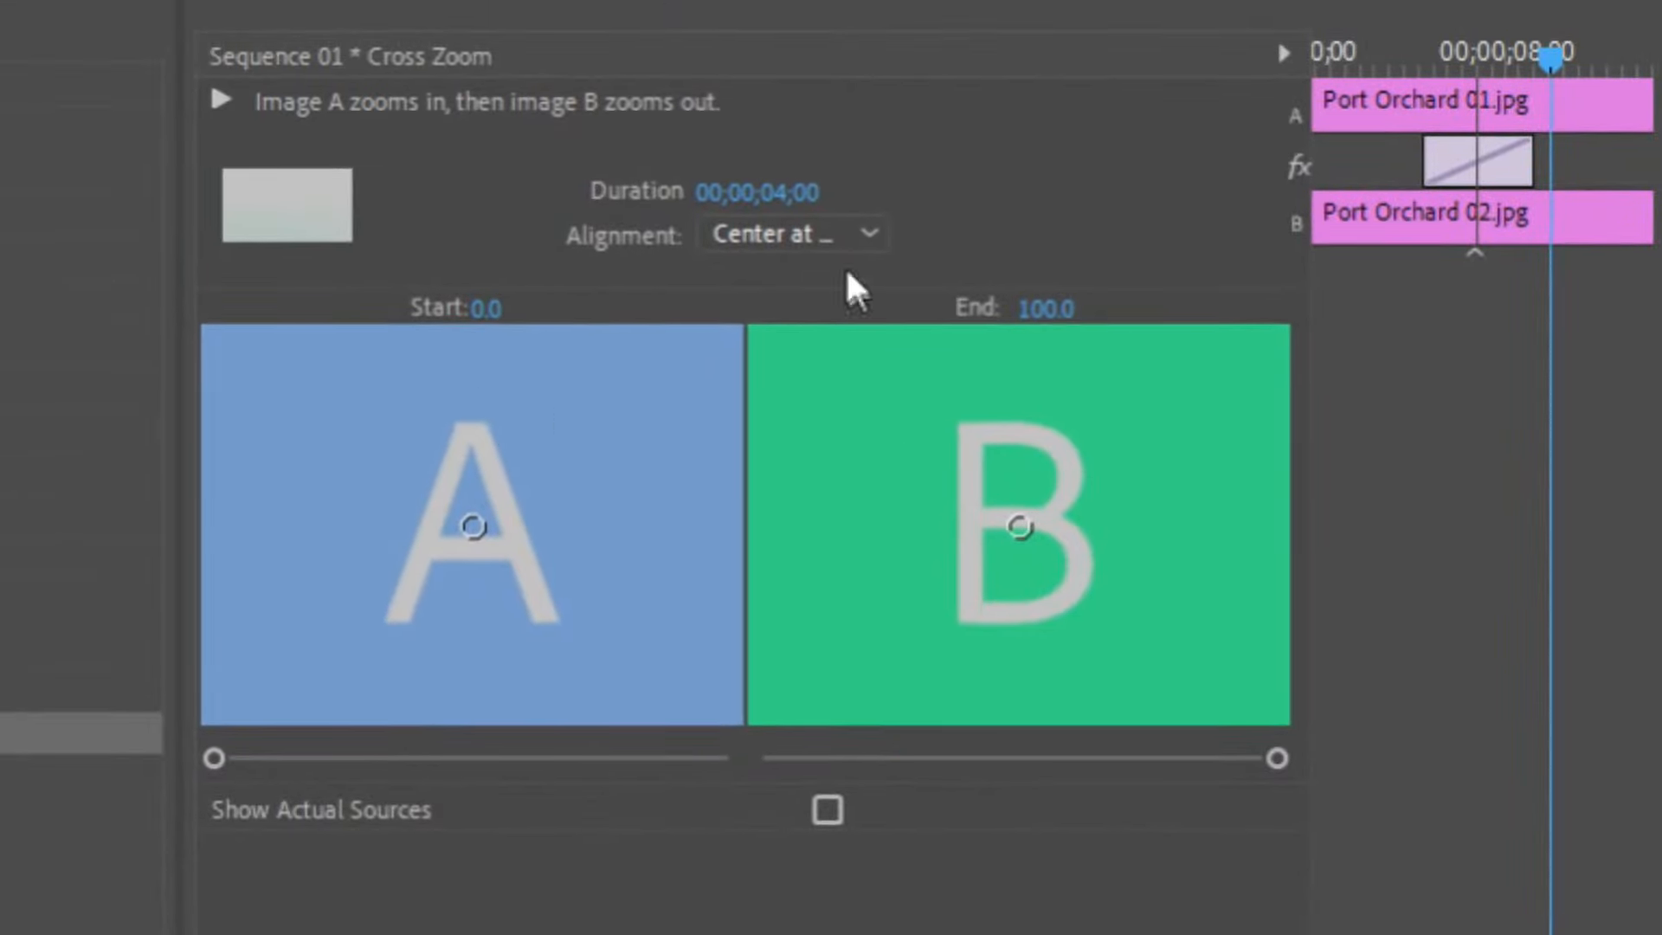
{"action": "left_click", "coordinate": [814, 235]}
{"action": "left_click", "coordinate": [1000, 199]}
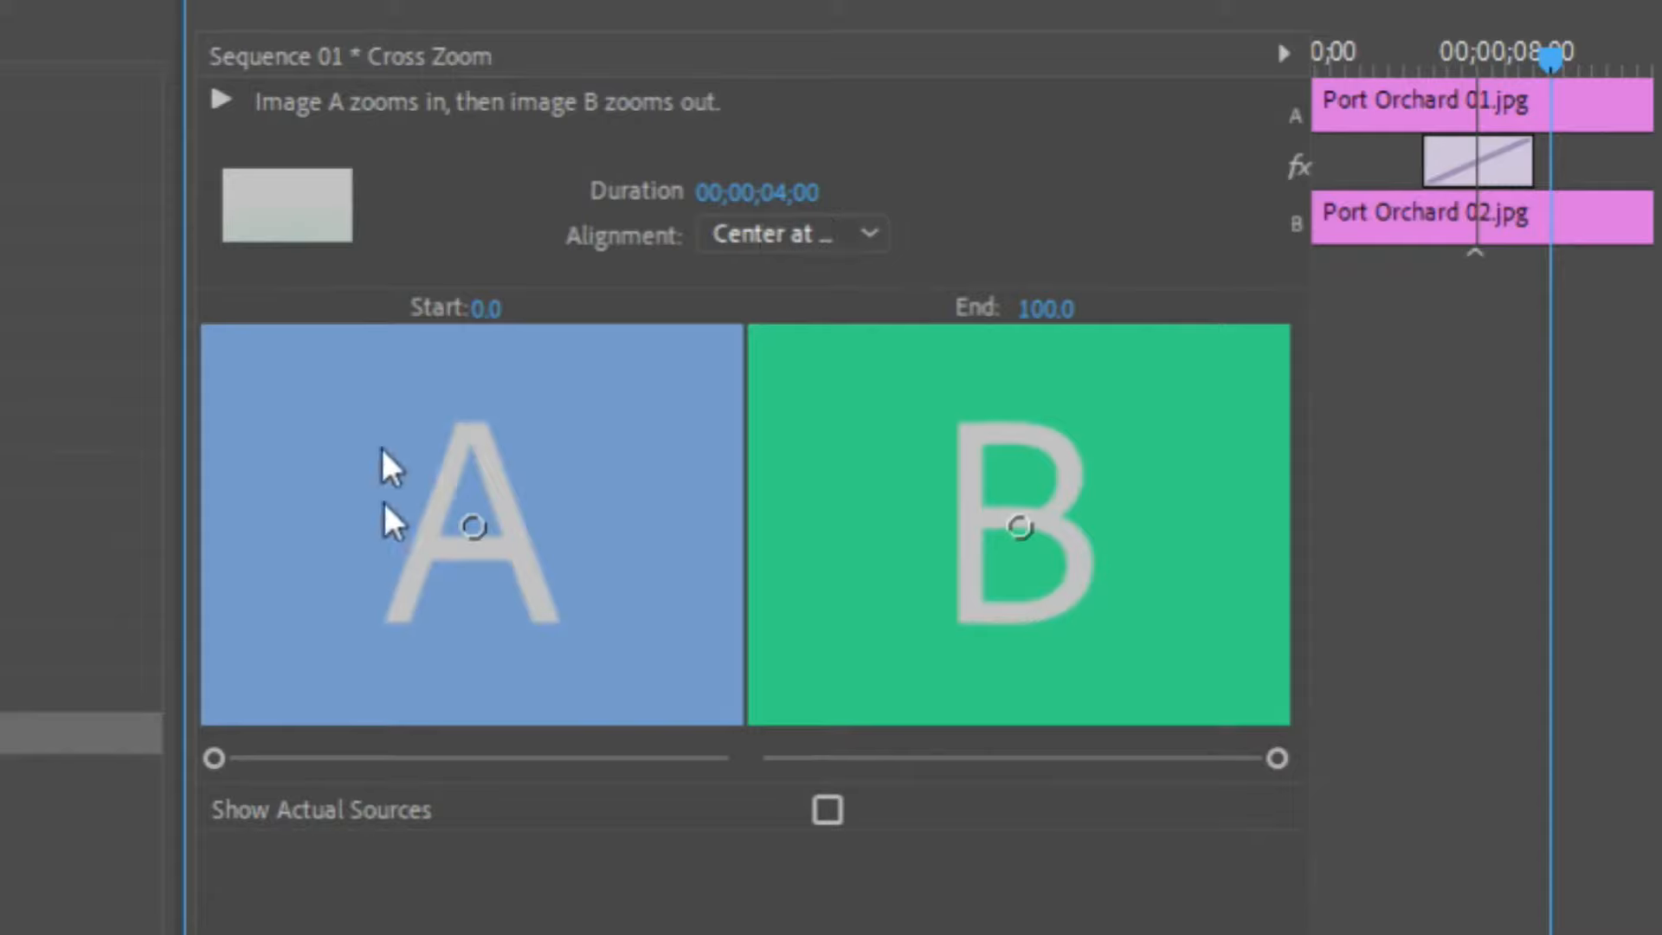
{"action": "left_click", "coordinate": [818, 809]}
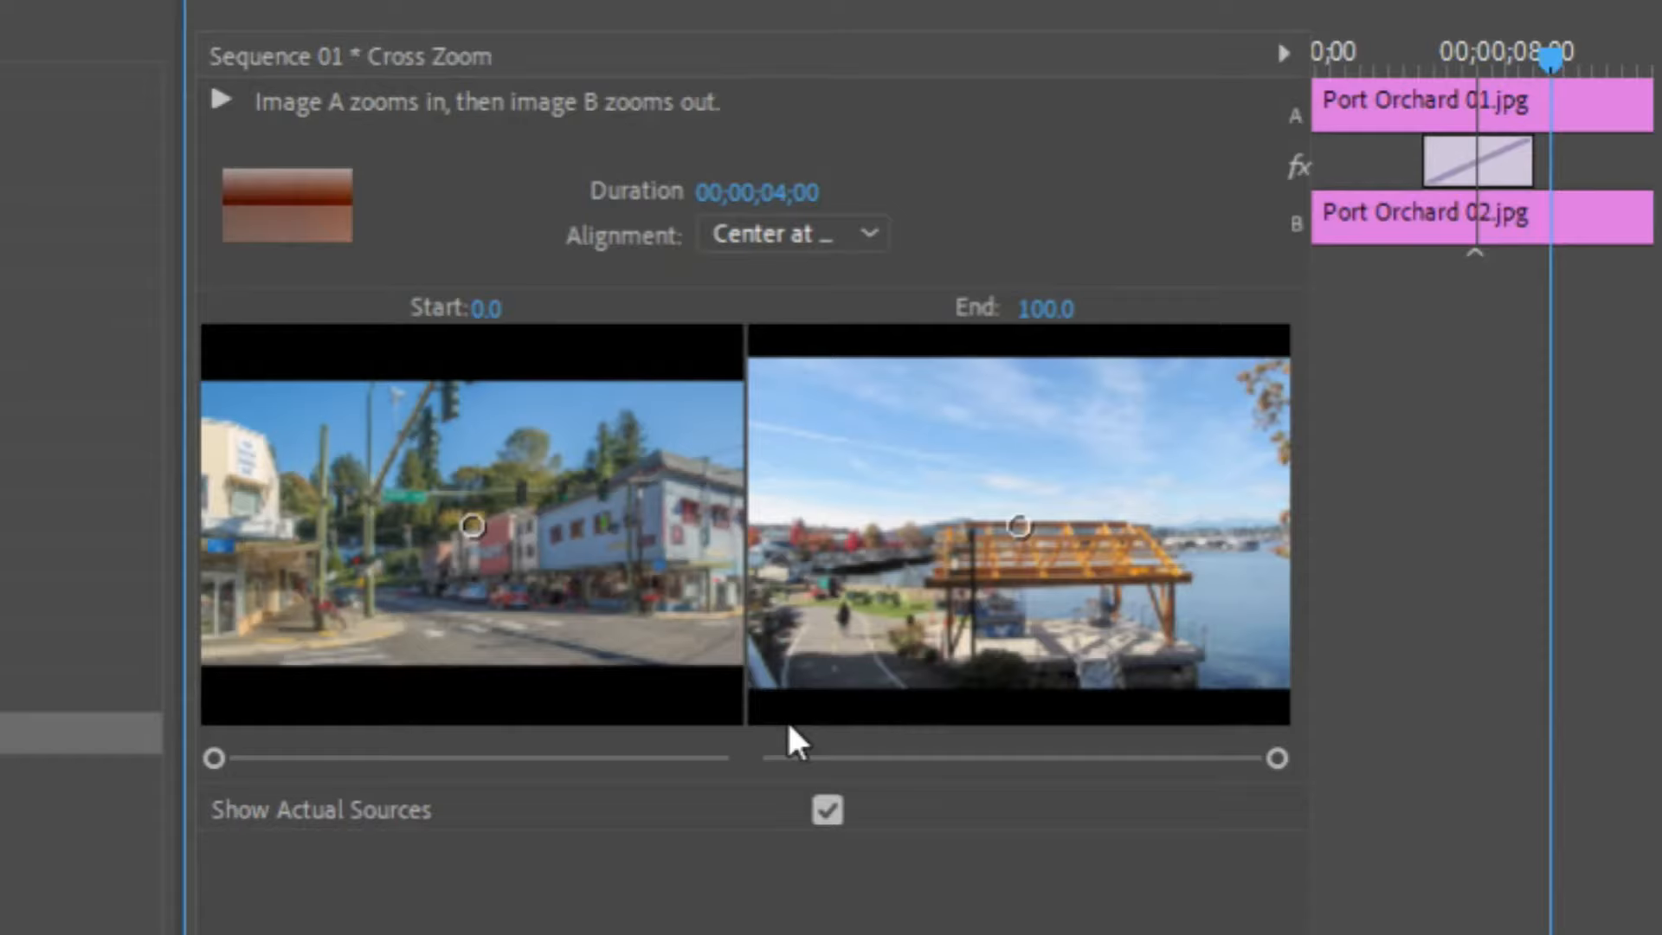
{"action": "left_click_drag", "start_coordinate": [1019, 525], "coordinate": [856, 548]}
{"action": "left_click_drag", "start_coordinate": [478, 524], "coordinate": [490, 531]}
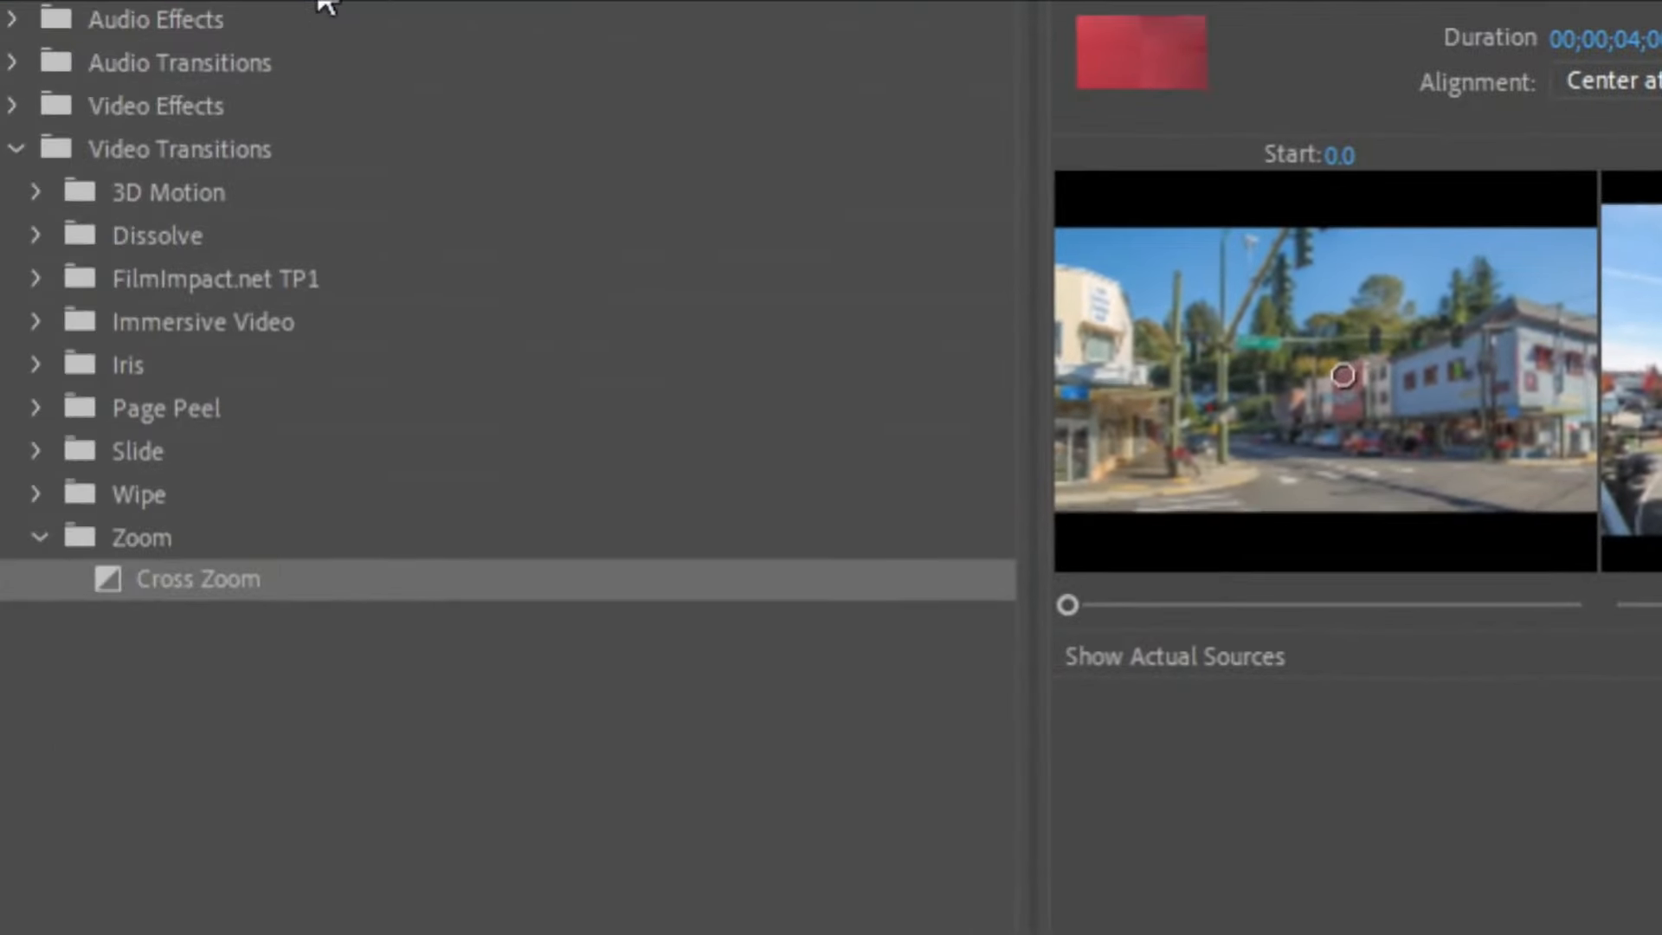
Replace the transition with Cube Spin from the 3D Motion folder and turn on its Reverse option.
{"action": "left_click", "coordinate": [36, 532]}
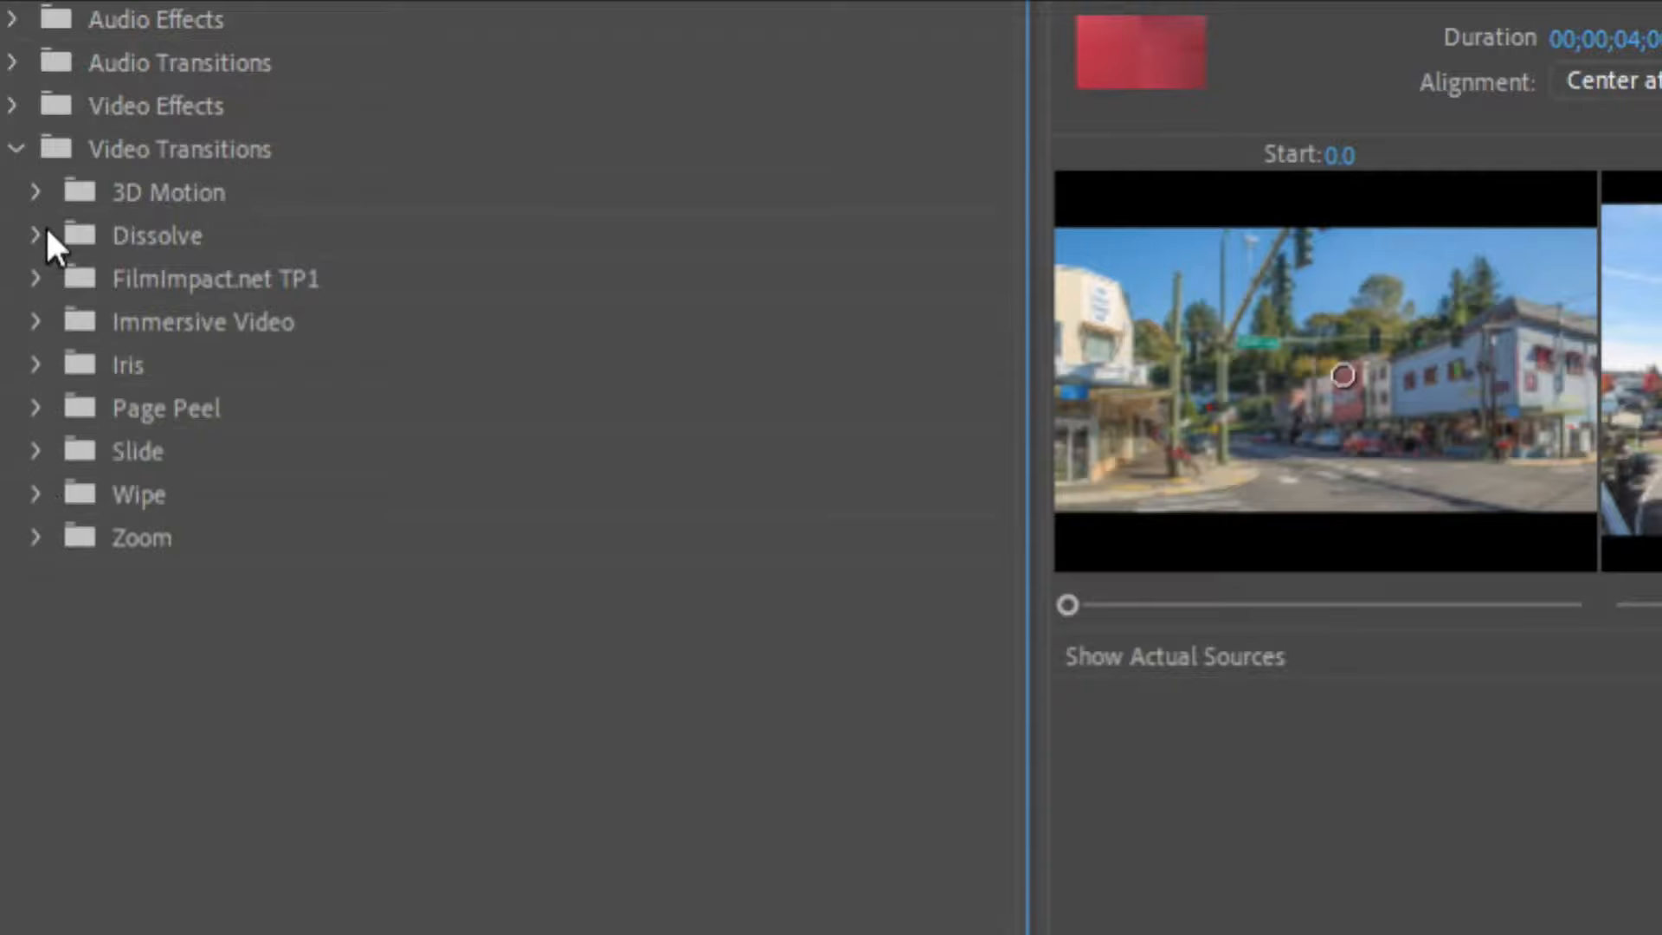
{"action": "left_click", "coordinate": [43, 199]}
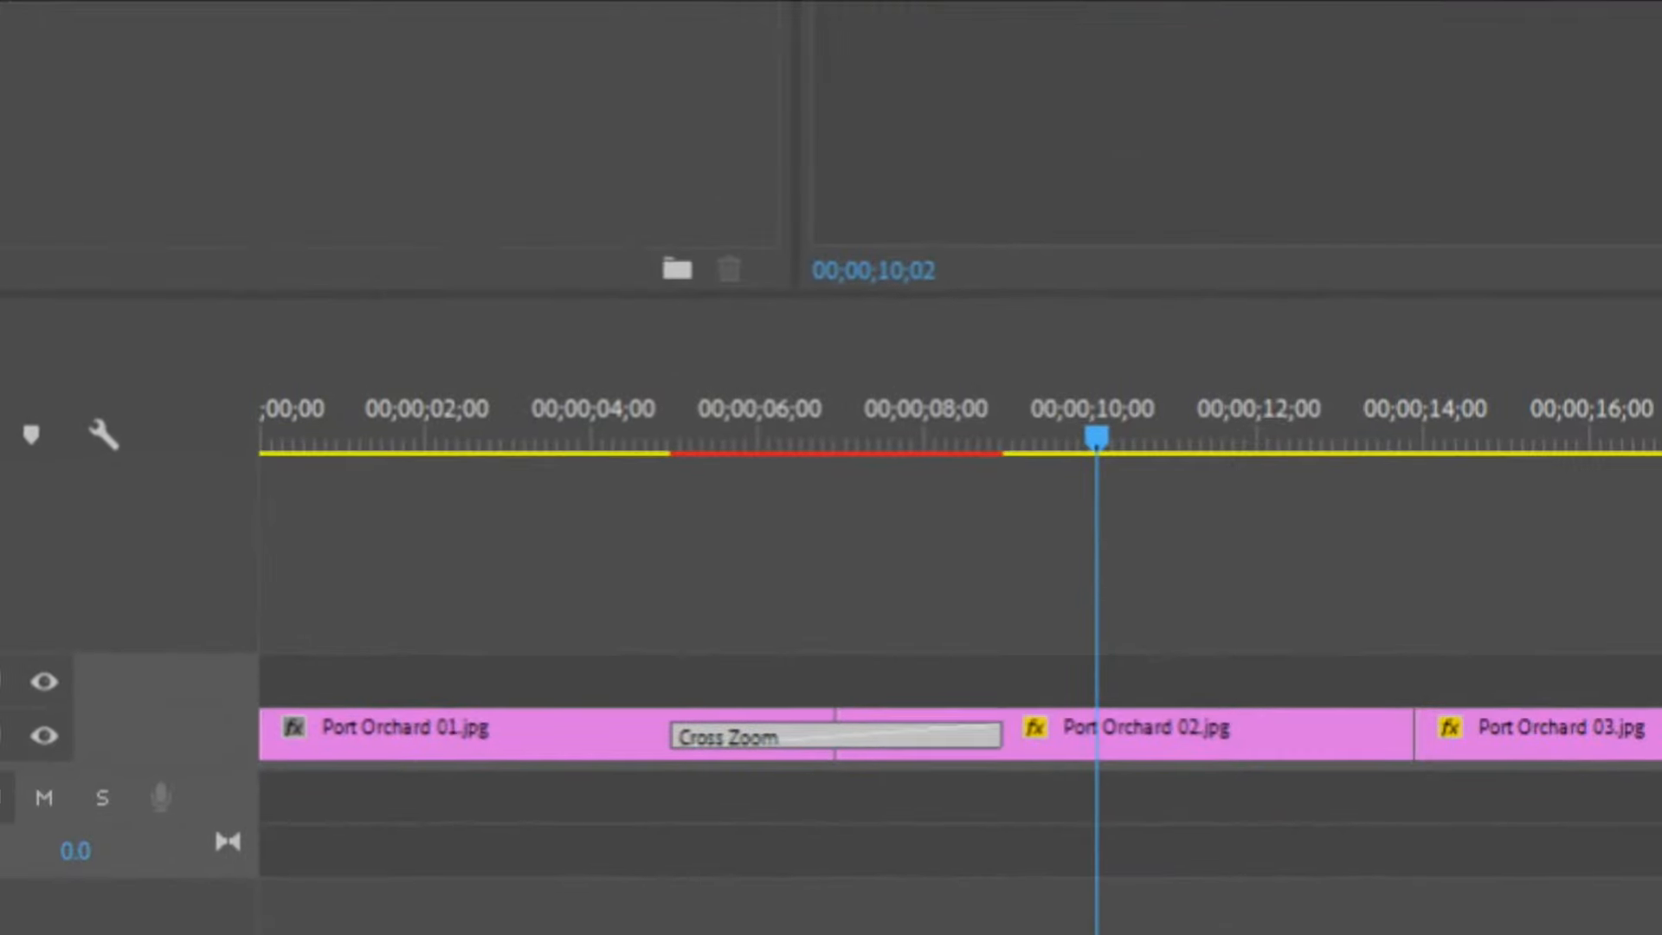
{"action": "left_click_drag", "start_coordinate": [554, 1], "coordinate": [750, 727]}
{"action": "left_click", "coordinate": [894, 743]}
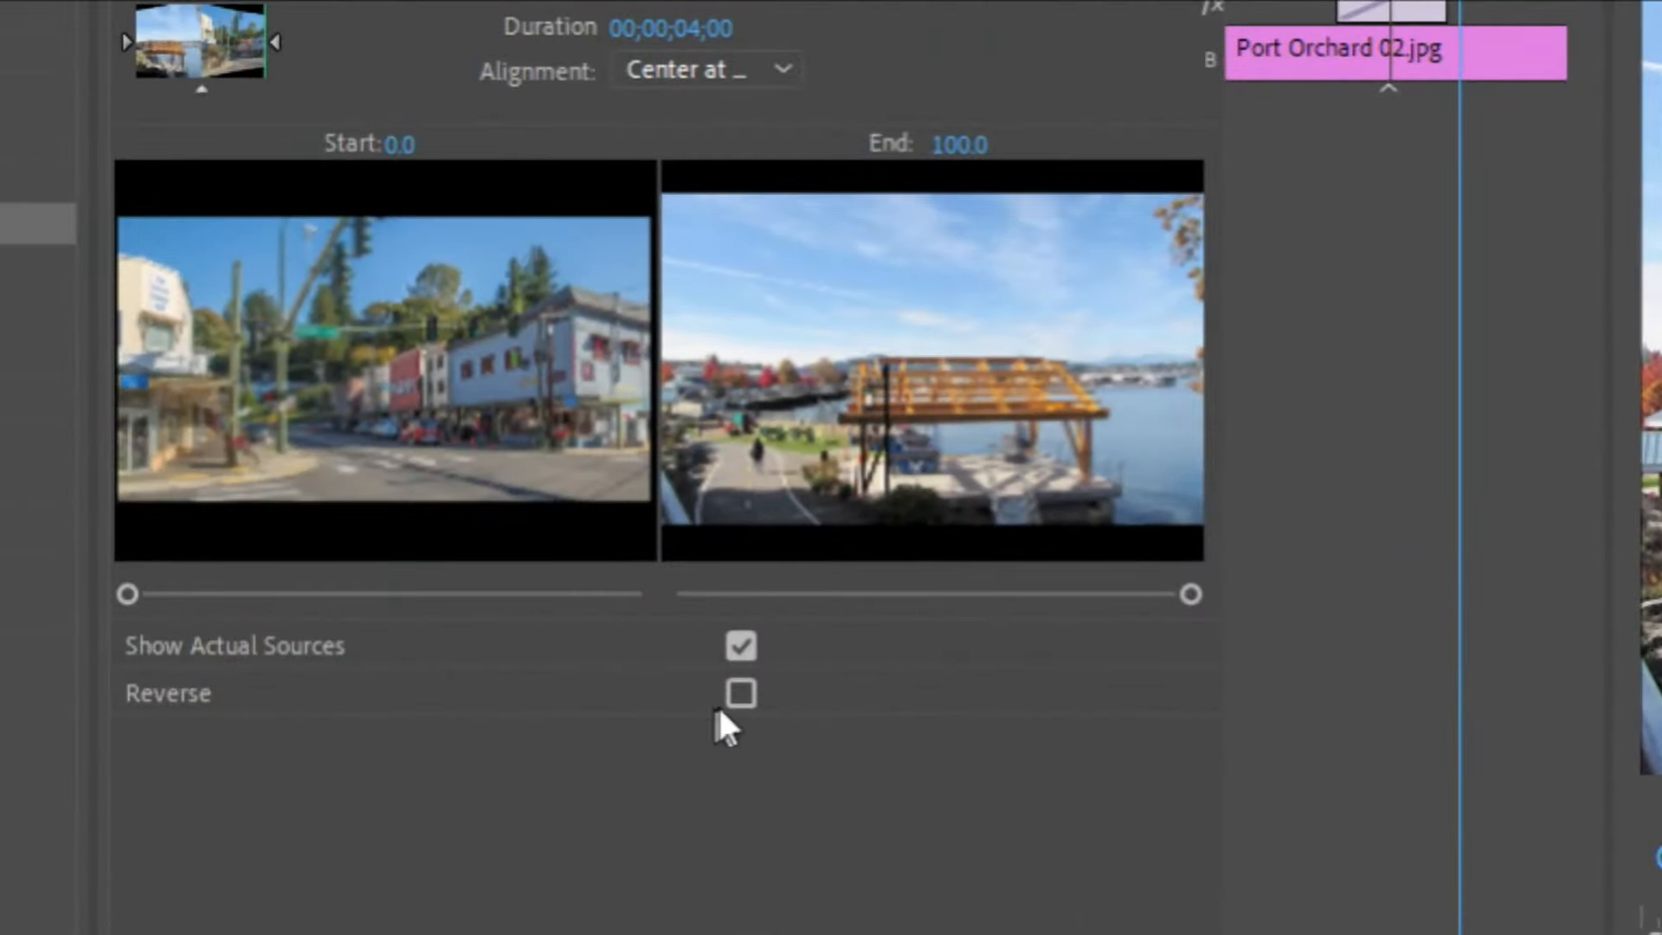
{"action": "left_click", "coordinate": [734, 700]}
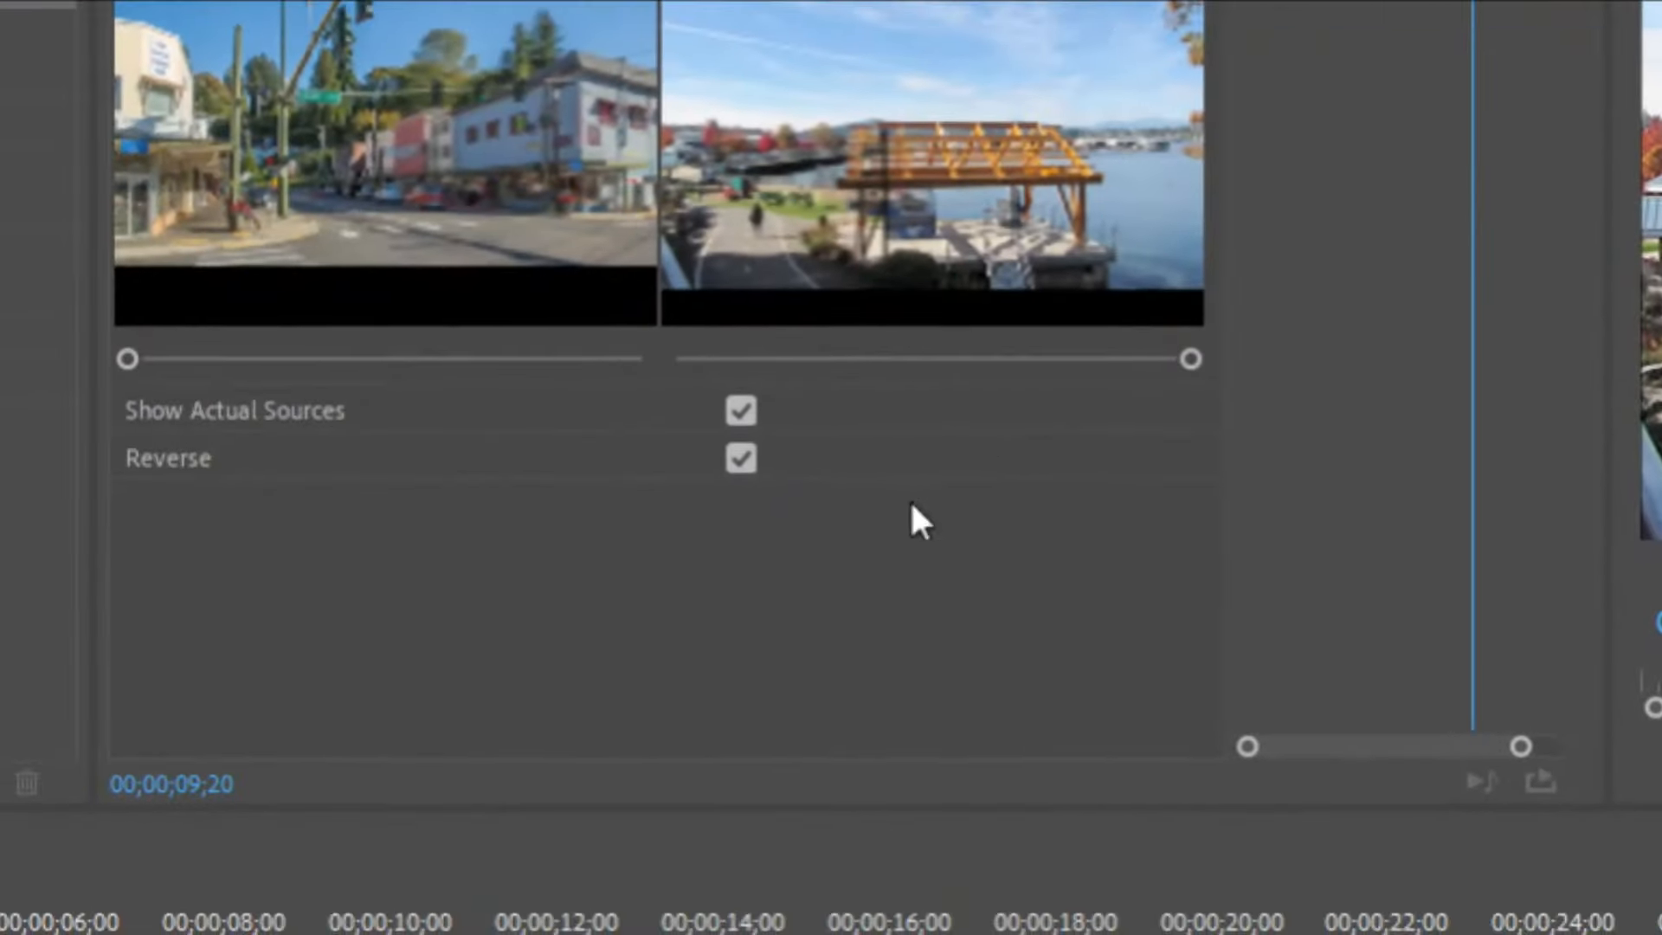
Render effects in to out for the sequence.
{"action": "left_click", "coordinate": [592, 933]}
{"action": "key", "text": "Return"}
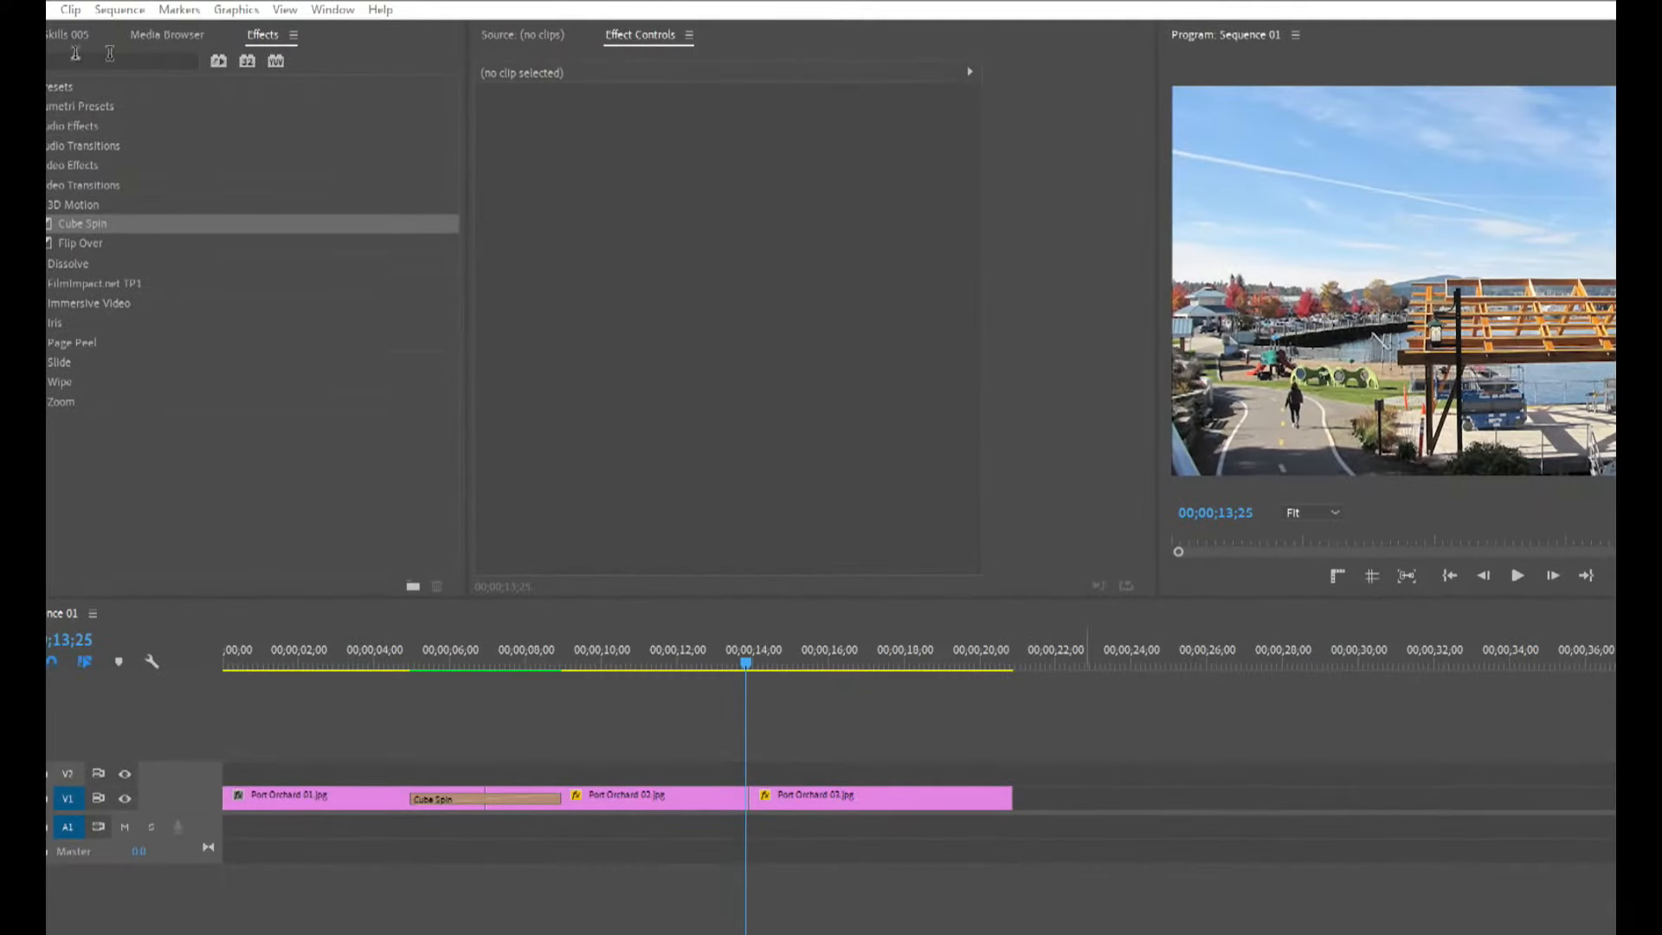
Search the keyboard shortcuts for the Legacy Title command.
{"action": "left_click", "coordinate": [40, 10]}
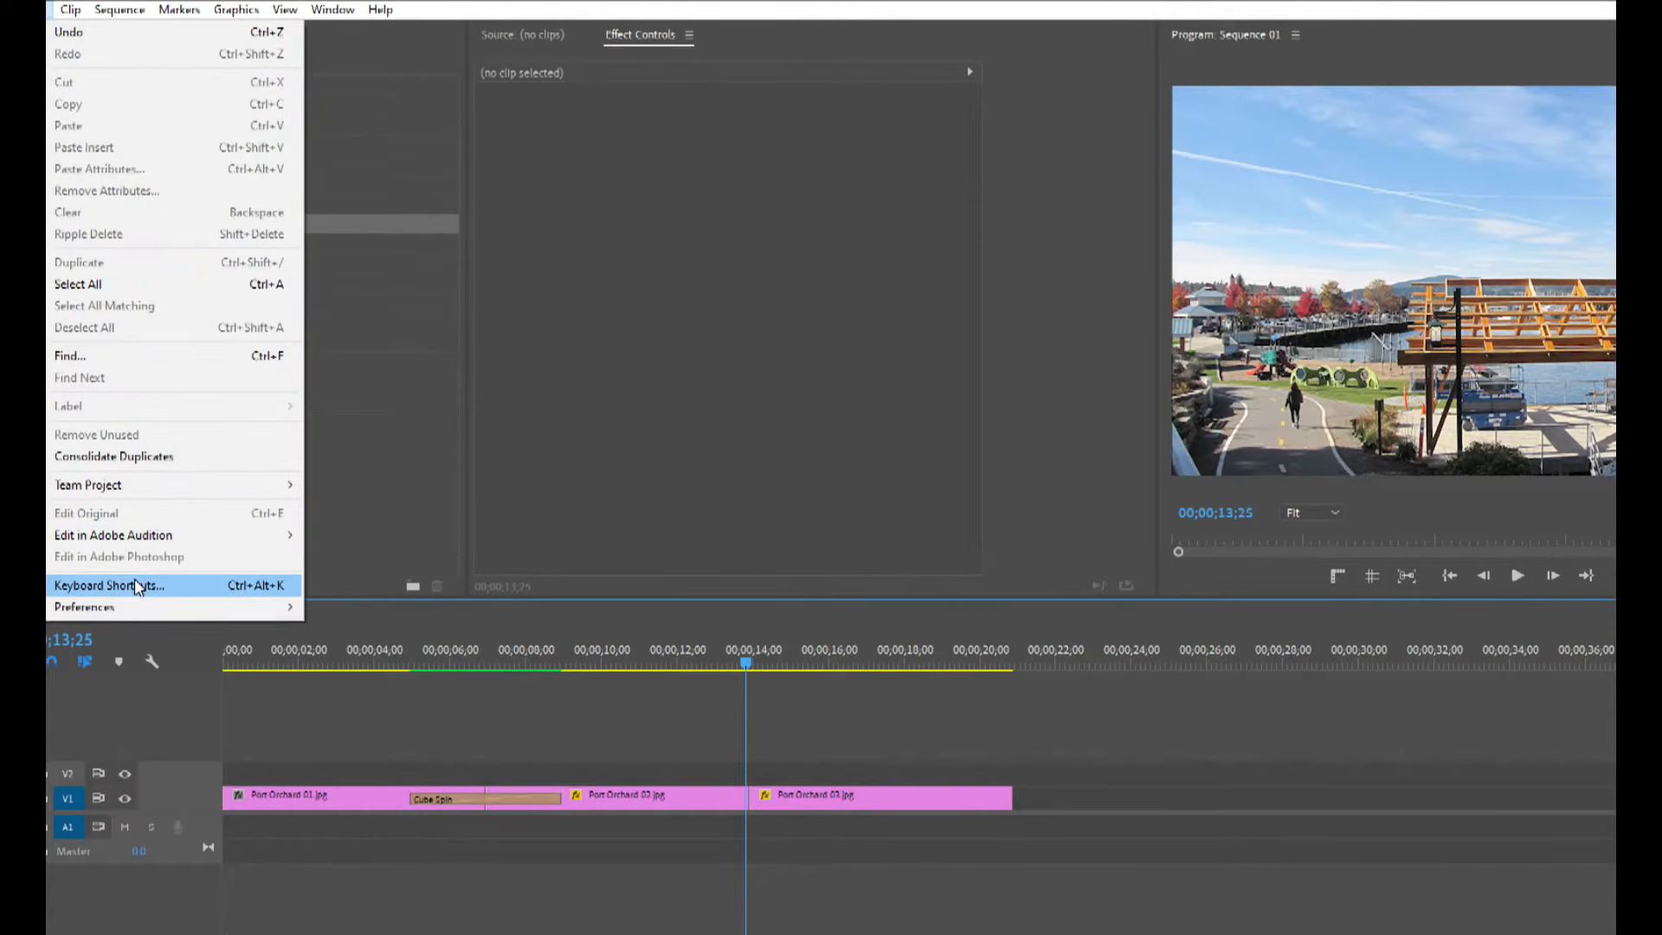
{"action": "left_click", "coordinate": [133, 581]}
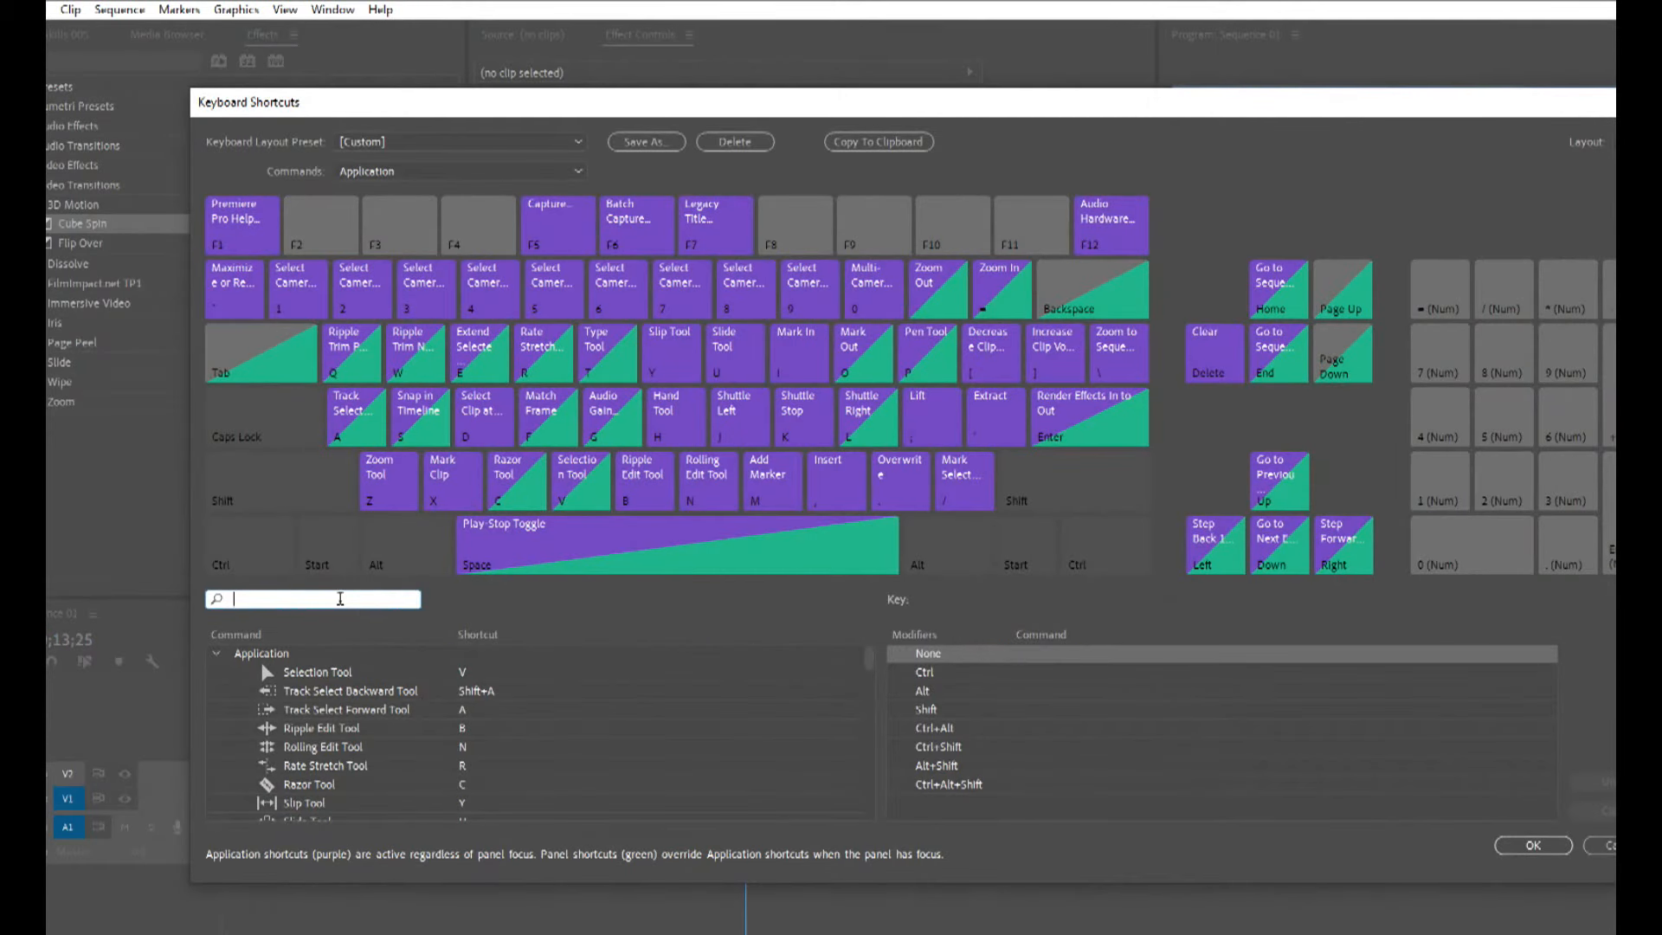
{"action": "type", "text": "titl"}
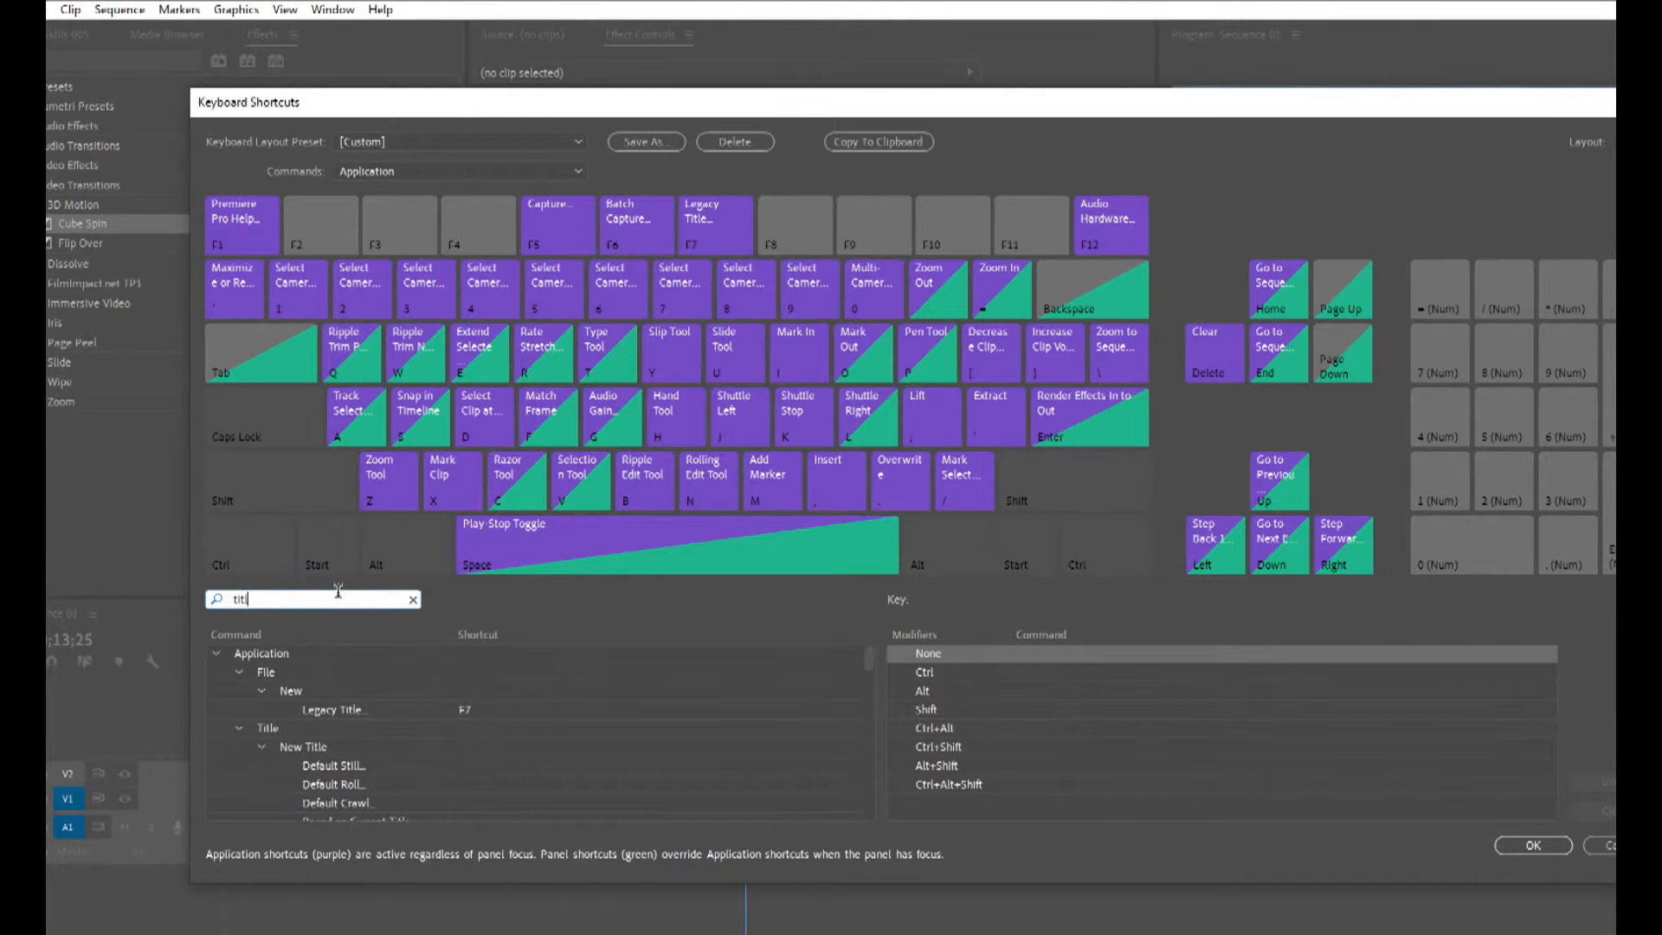
{"action": "left_click", "coordinate": [352, 709]}
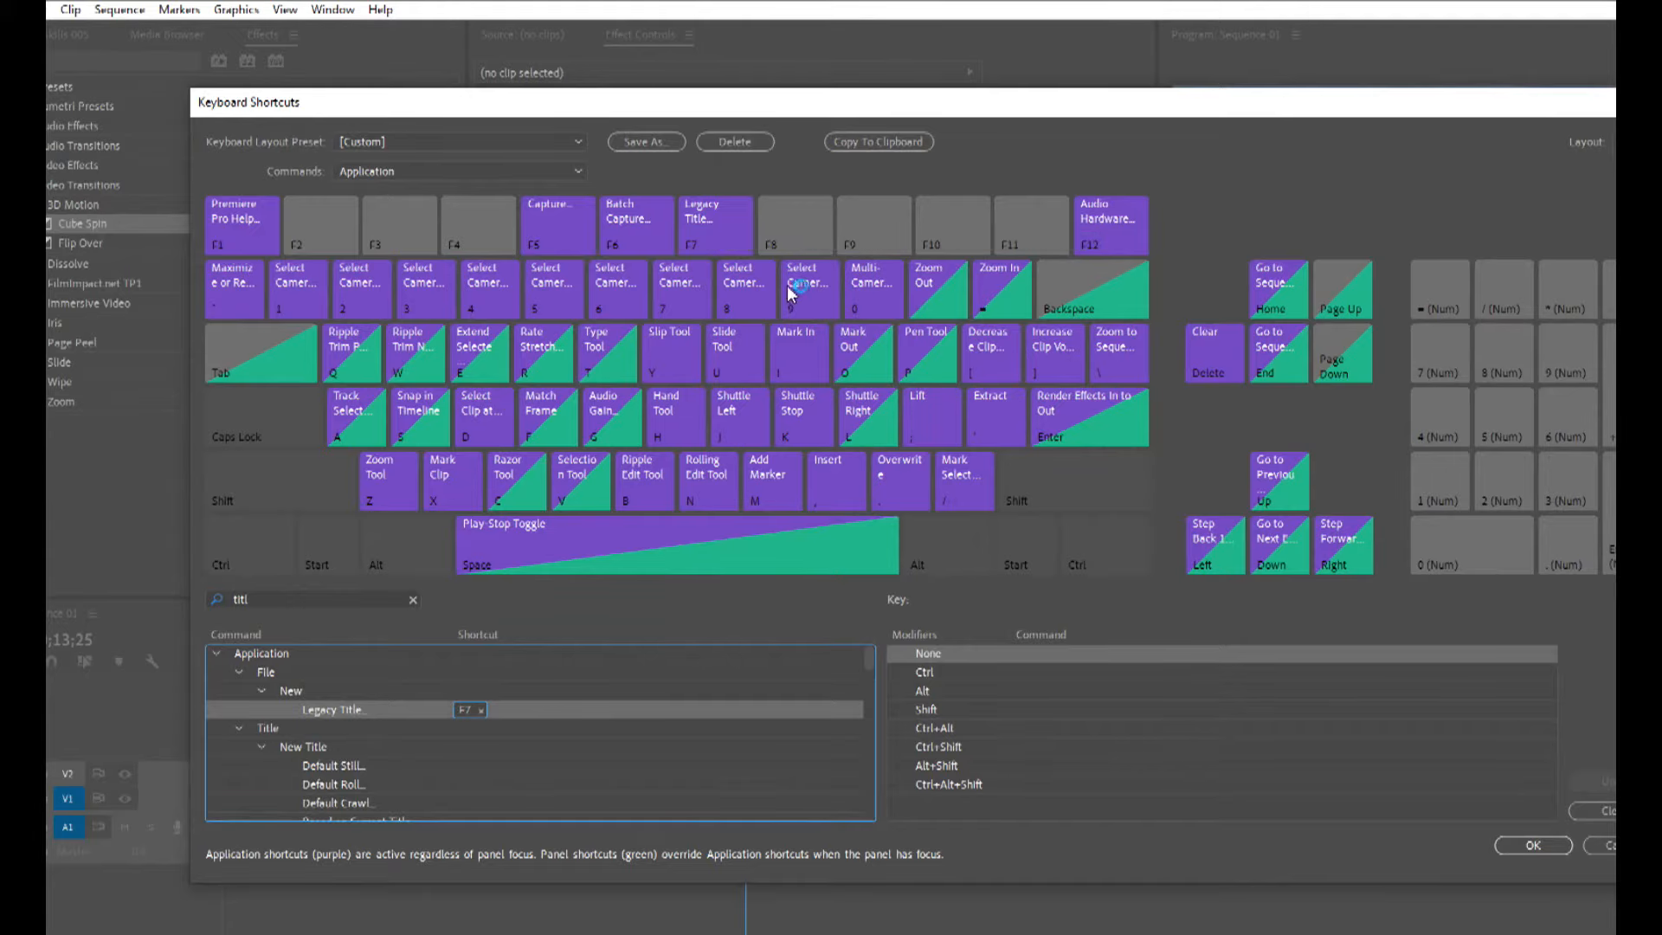
{"action": "left_click", "coordinate": [1592, 845]}
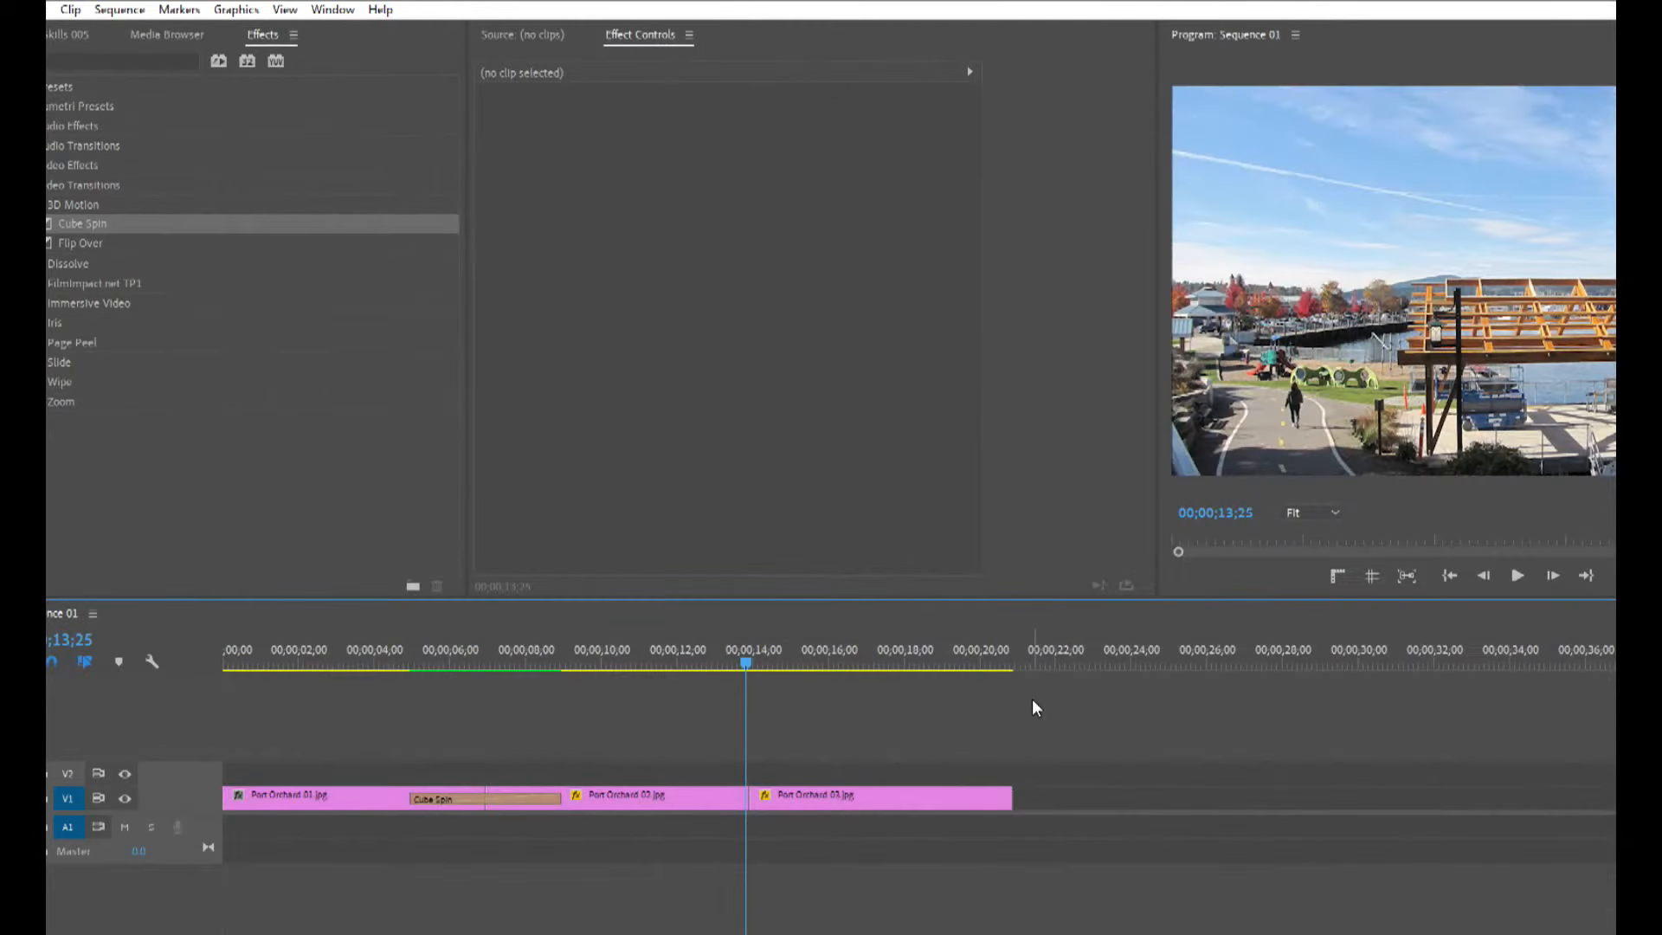
Create a new 1920 x 1080 legacy title and enter the text ALA CROSSS ROADS near the frame's lower edge.
{"action": "key", "text": "F7"}
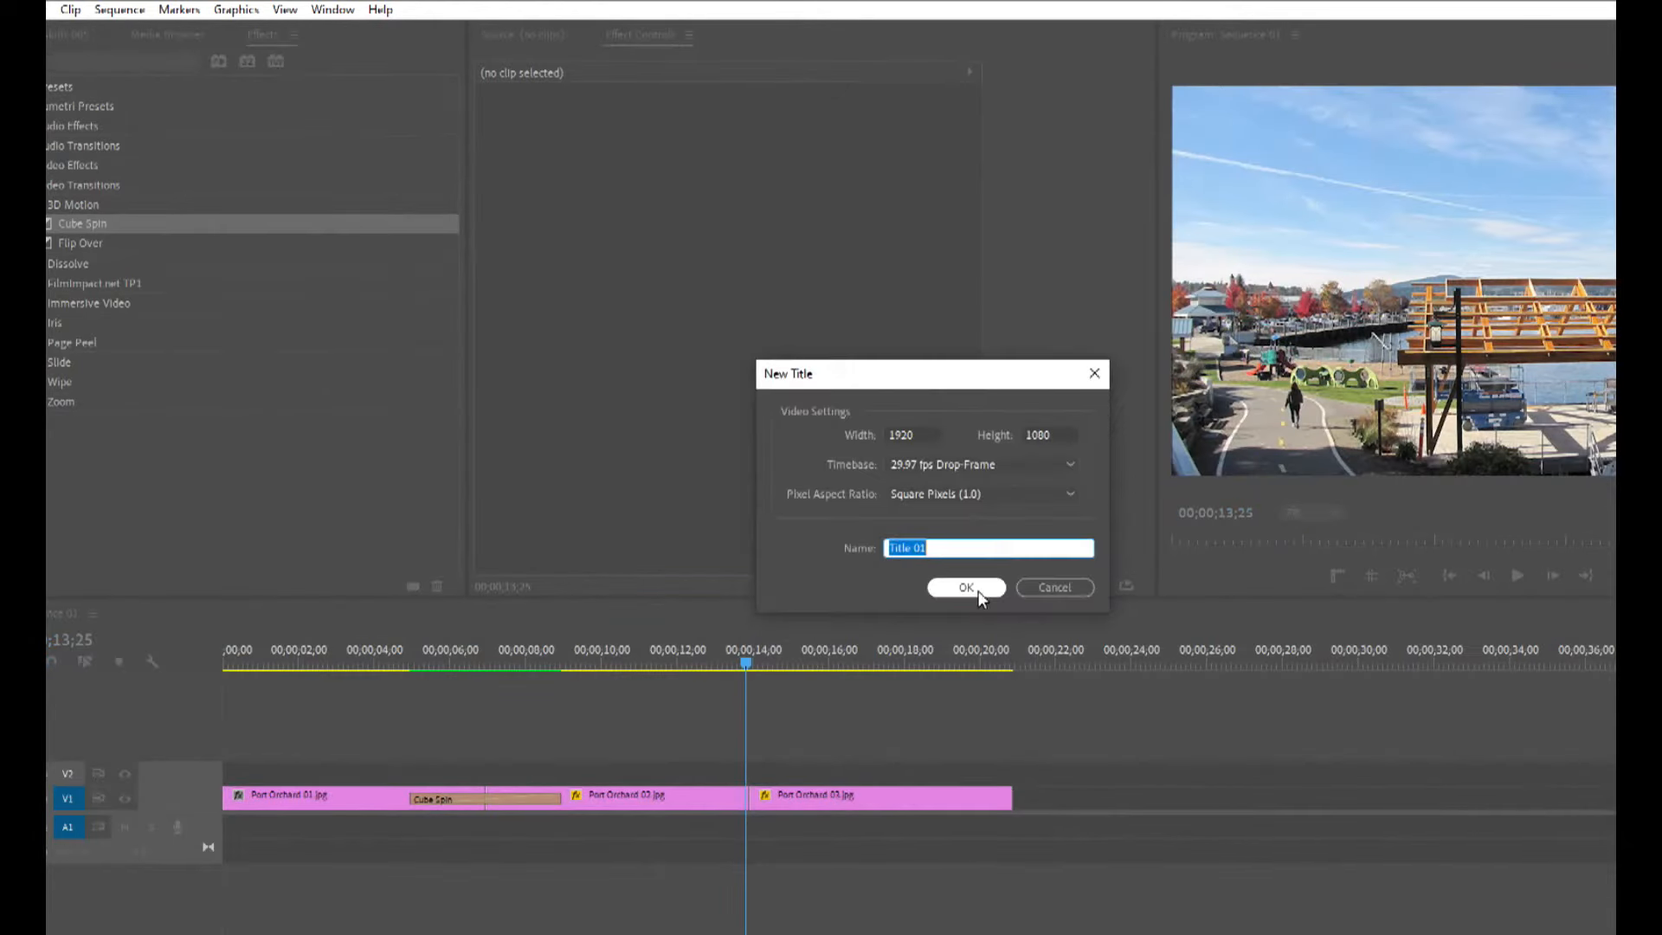
{"action": "left_click", "coordinate": [966, 588]}
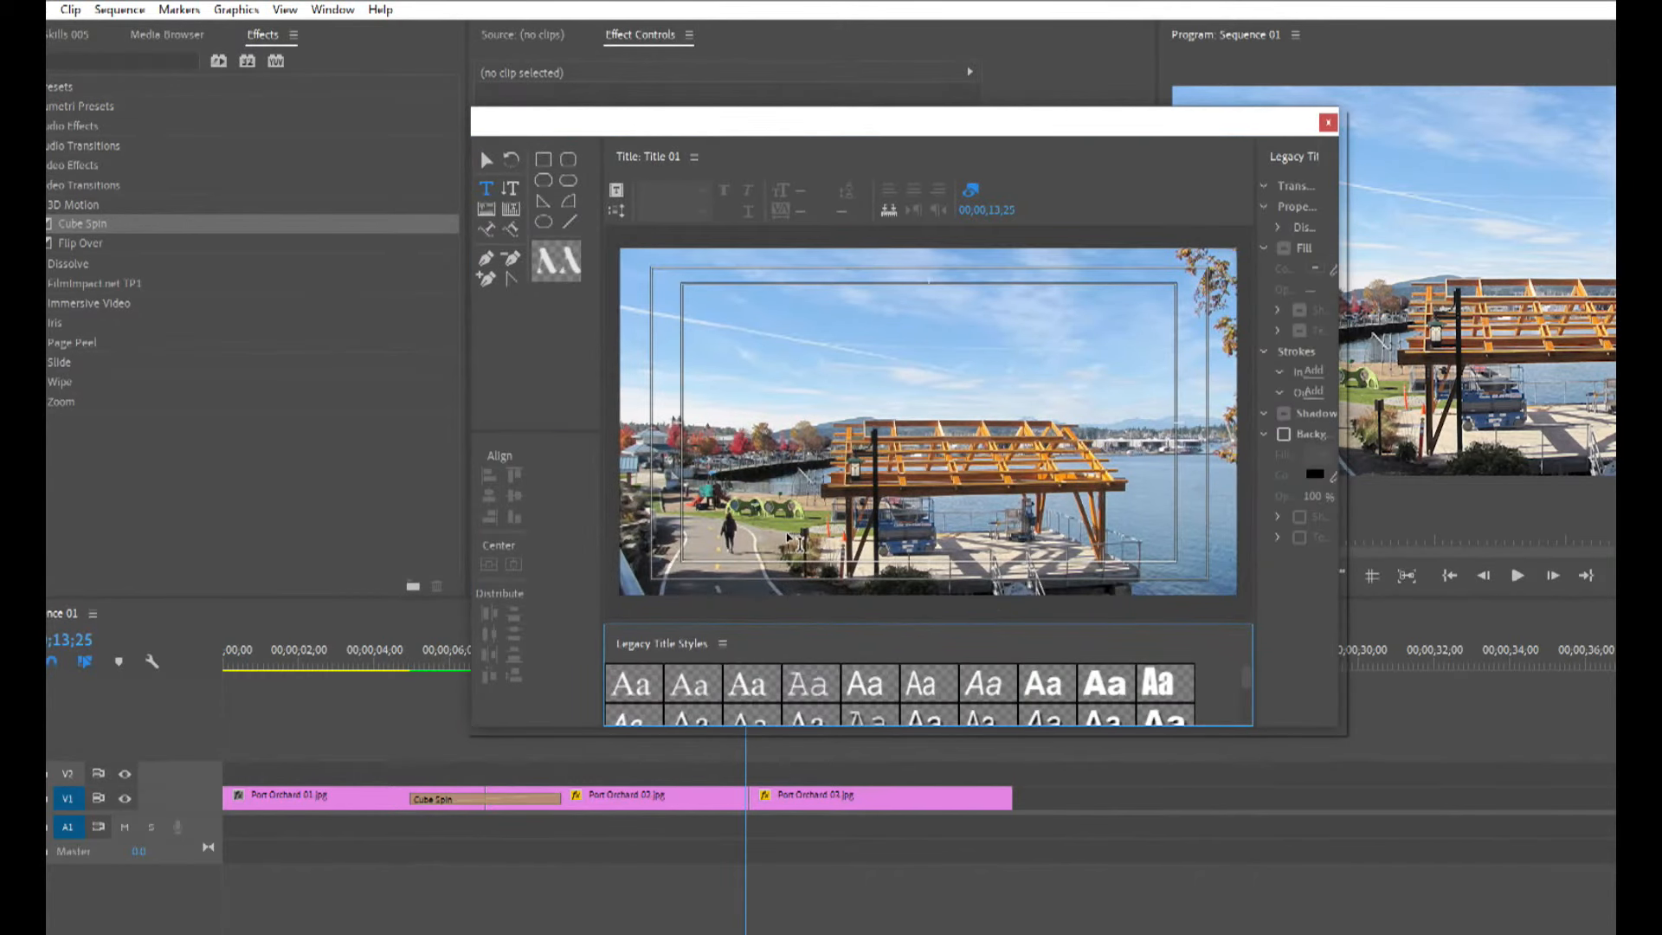
{"action": "left_click", "coordinate": [332, 662]}
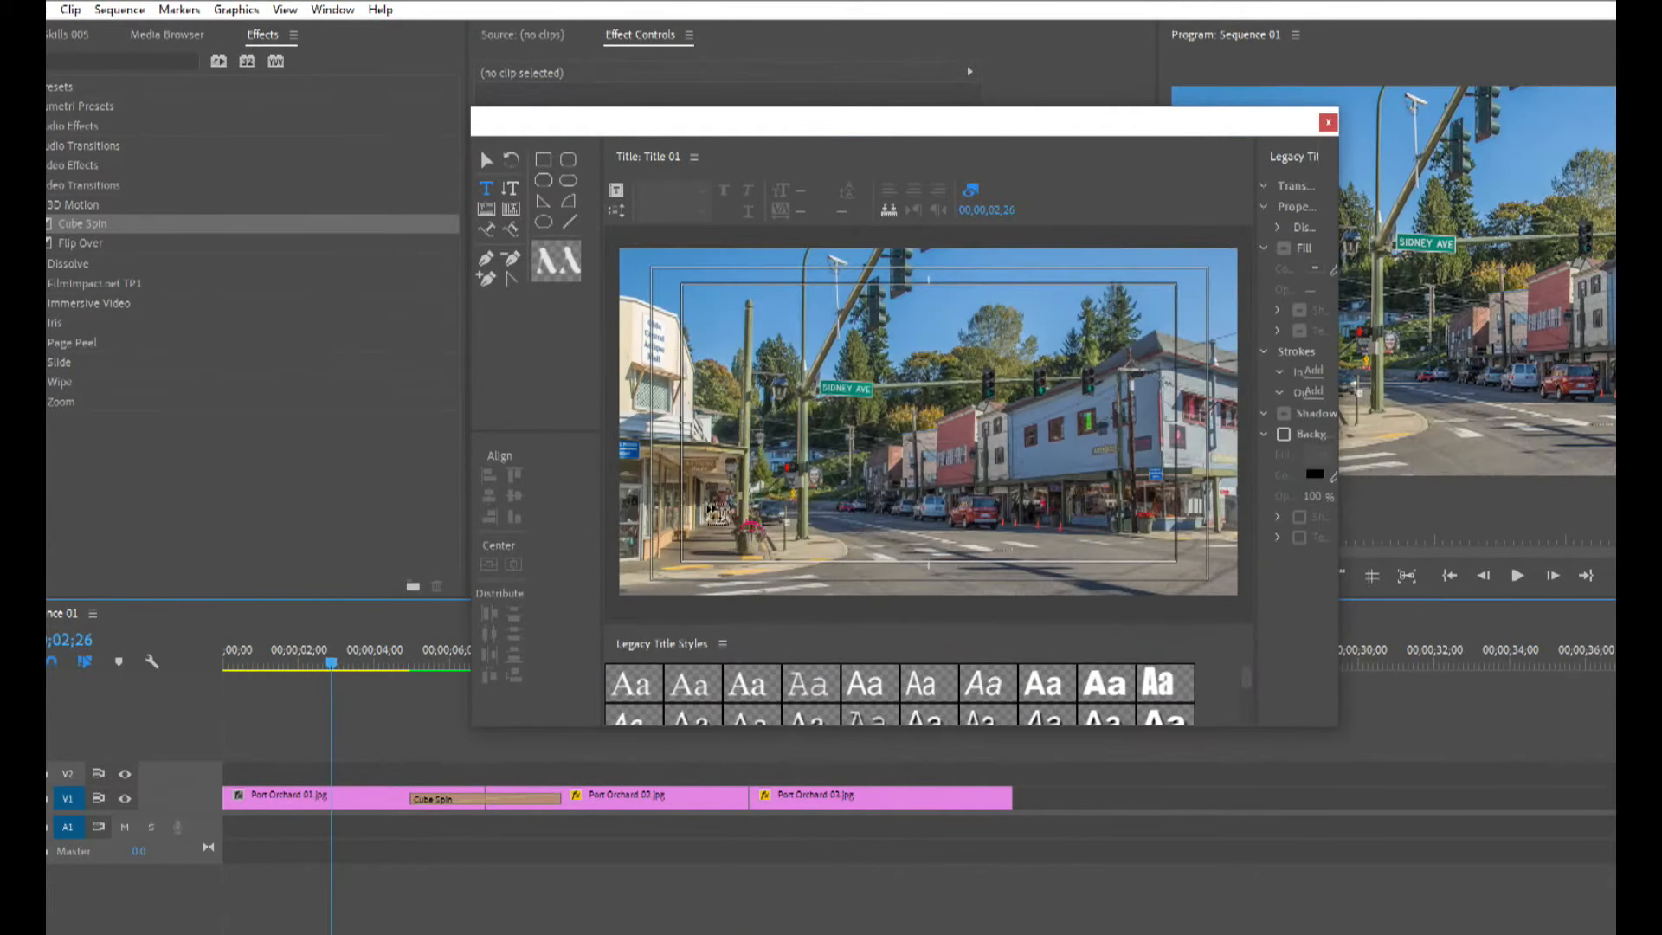
{"action": "left_click", "coordinate": [800, 549]}
{"action": "type", "text": "ALA CROSSS ROADS"}
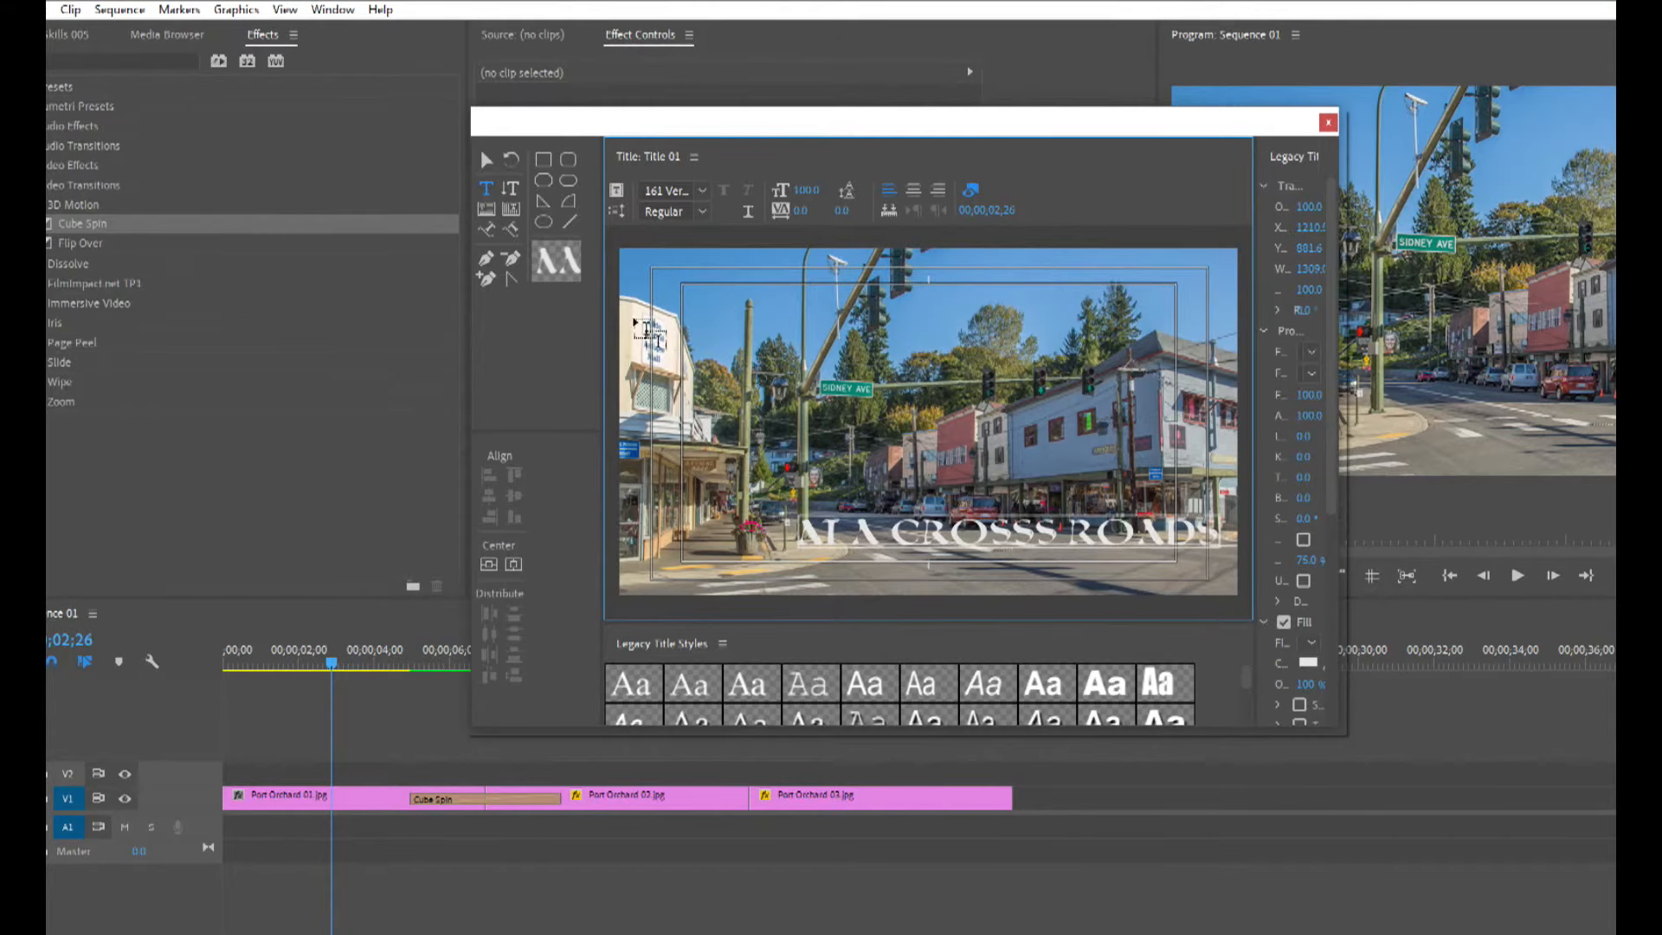
Move the title text slightly down and to the left with the Selection tool.
{"action": "left_click", "coordinate": [486, 160]}
{"action": "left_click_drag", "start_coordinate": [1078, 554], "coordinate": [995, 569]}
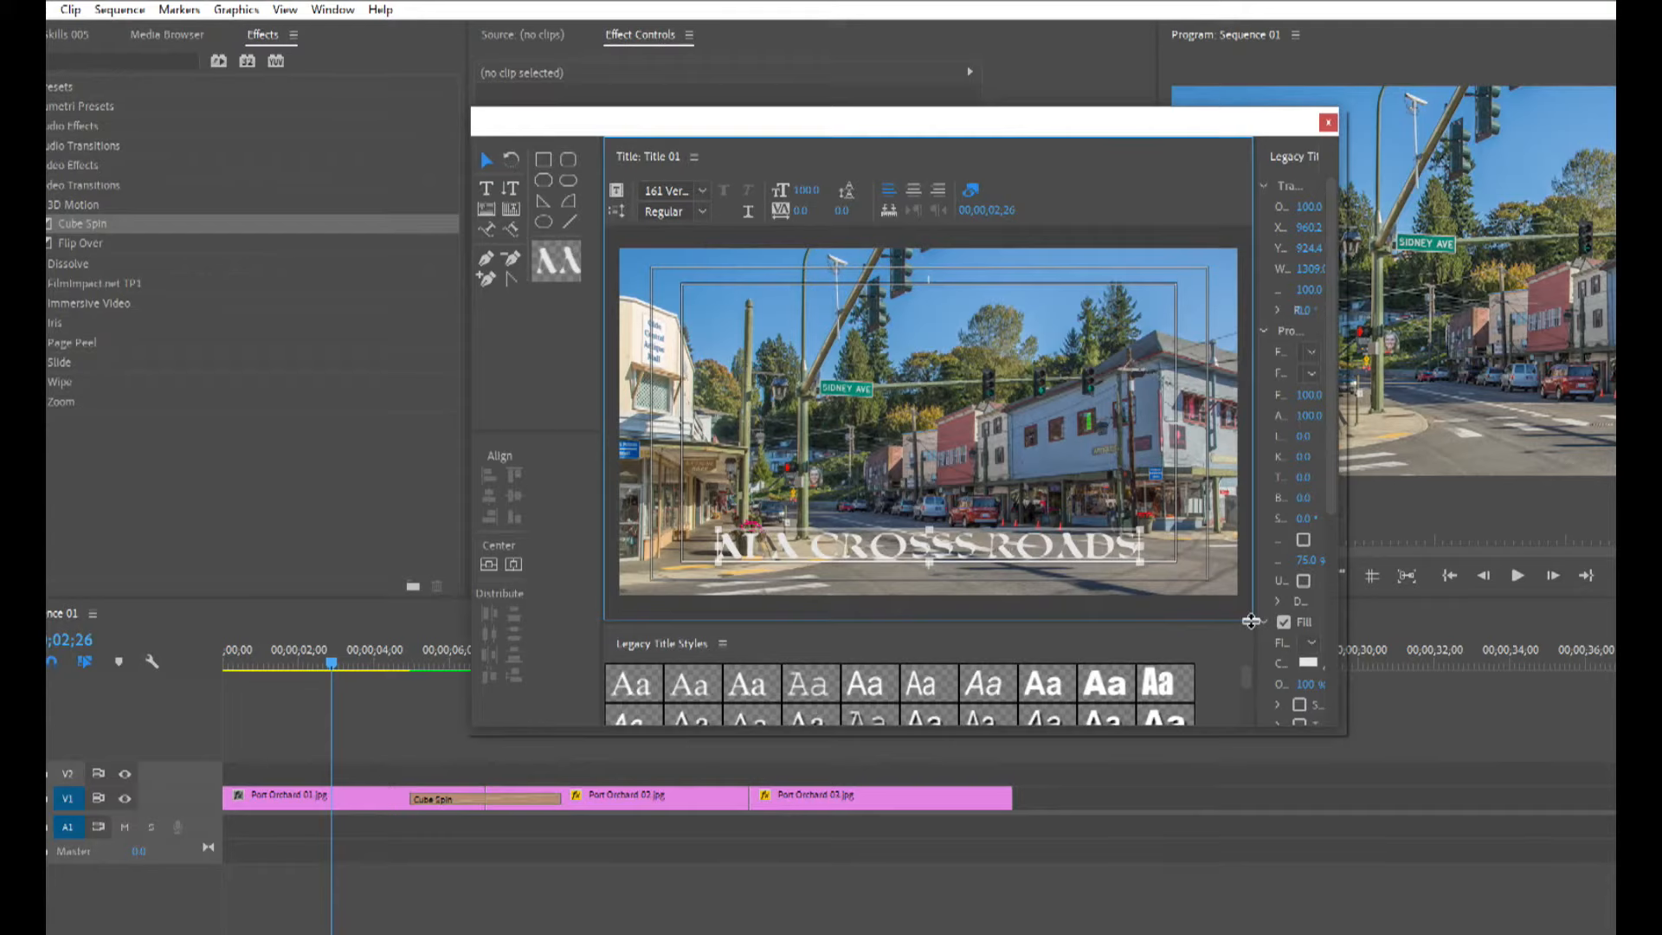
{"action": "left_click_drag", "start_coordinate": [1255, 622], "coordinate": [1155, 578]}
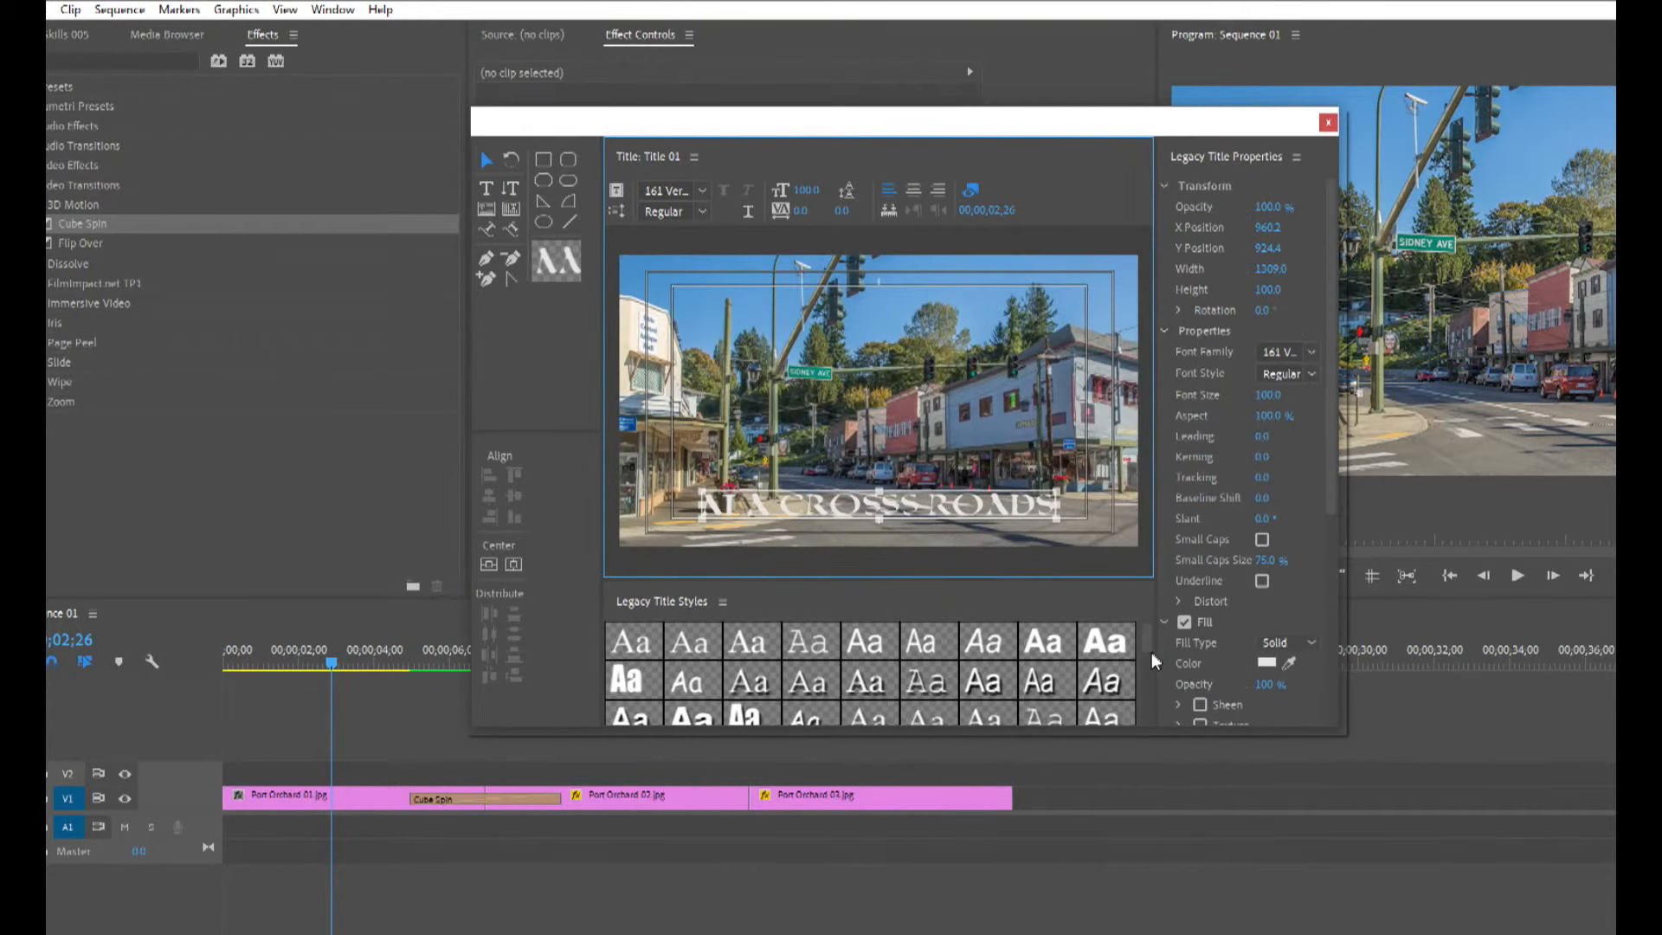
Apply an Arial Italic style from the Legacy Title Styles to the title text.
{"action": "left_click_drag", "start_coordinate": [1147, 642], "coordinate": [1150, 662]}
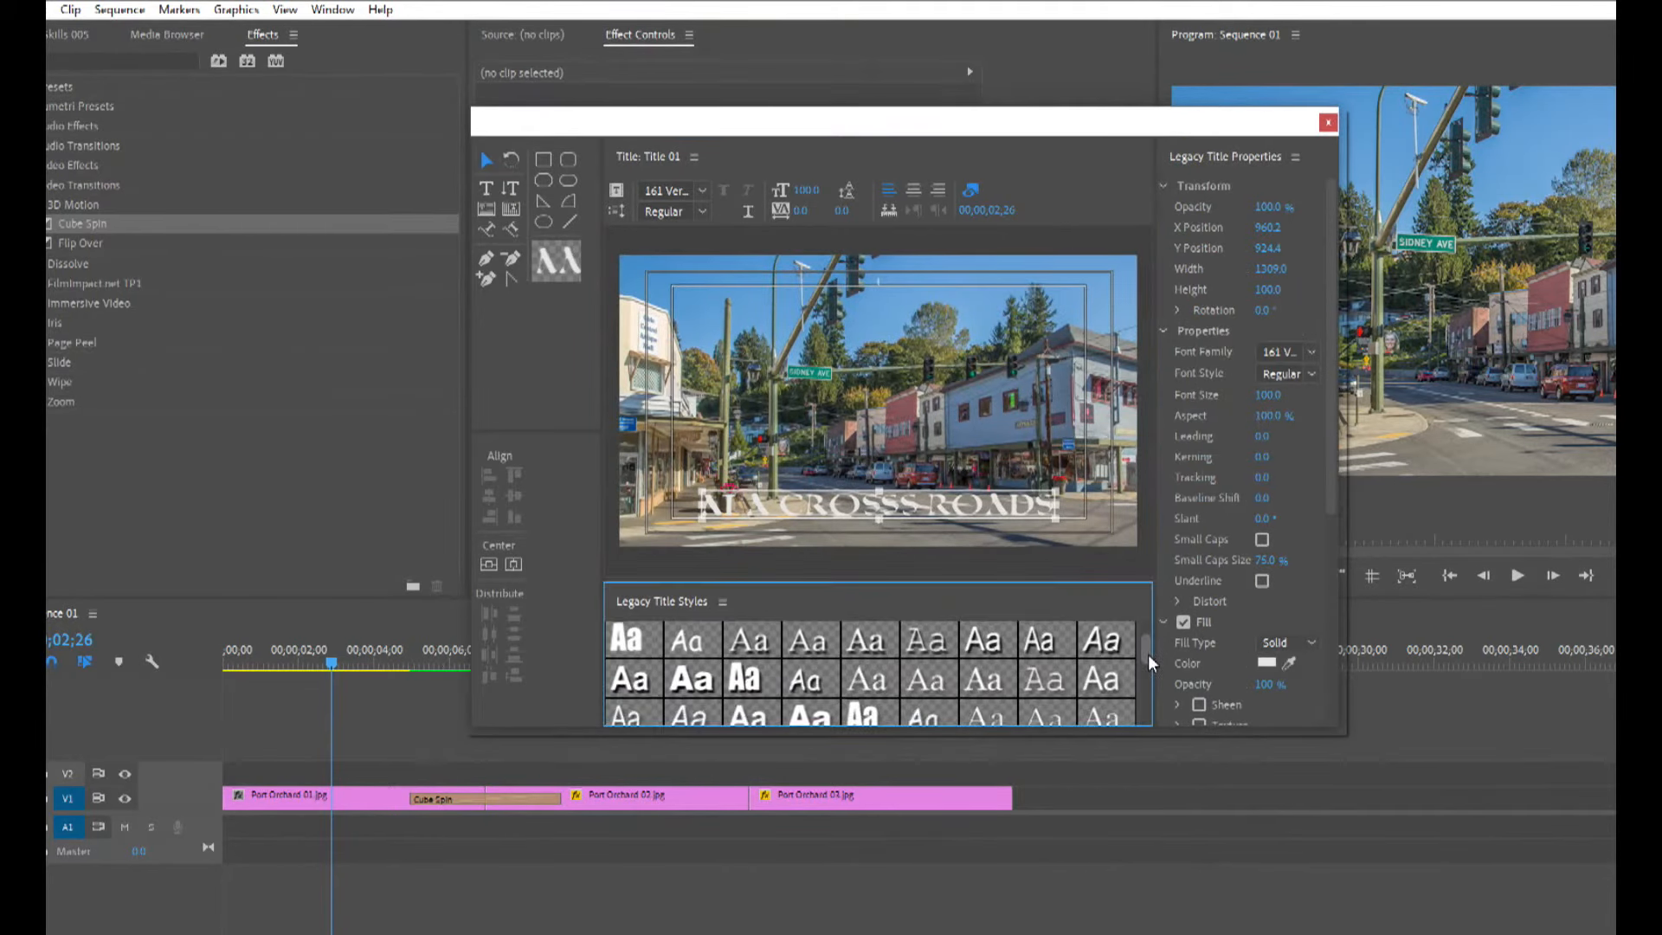
{"action": "mouse_move", "coordinate": [1148, 655]}
{"action": "left_mouse_down"}
{"action": "mouse_move", "coordinate": [1151, 696]}
{"action": "mouse_move", "coordinate": [1148, 653]}
{"action": "left_mouse_up"}
{"action": "left_click", "coordinate": [1126, 651]}
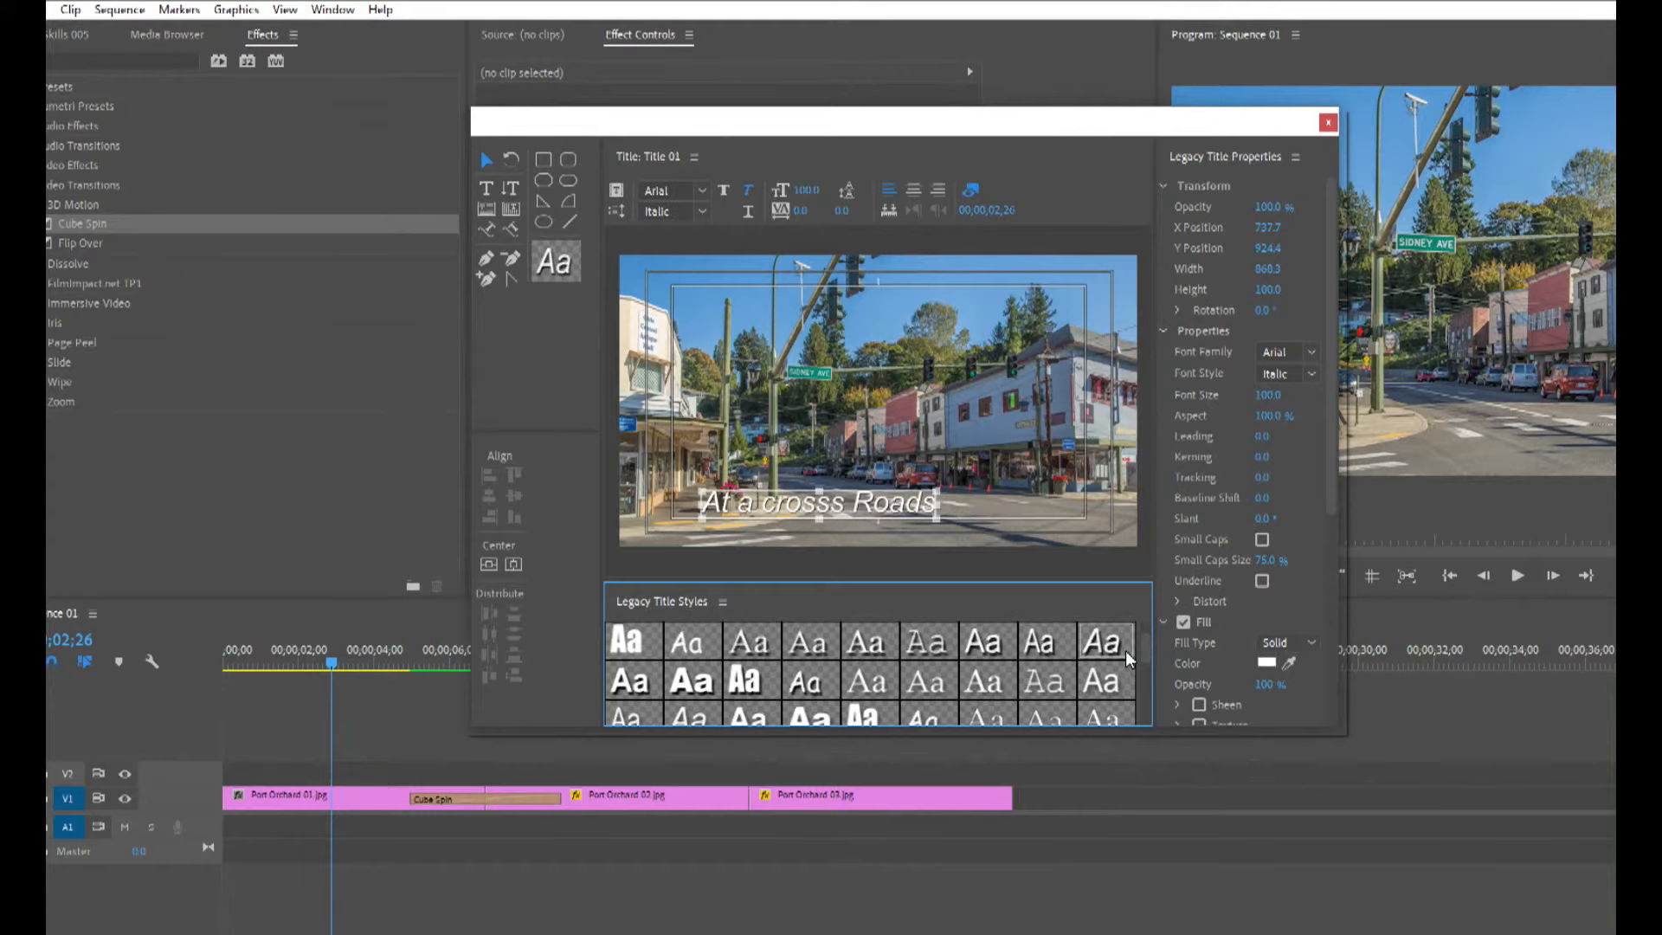
Add an outer stroke to the title text in the title properties.
{"action": "left_click_drag", "start_coordinate": [1333, 492], "coordinate": [1338, 679]}
{"action": "left_click", "coordinate": [1266, 490]}
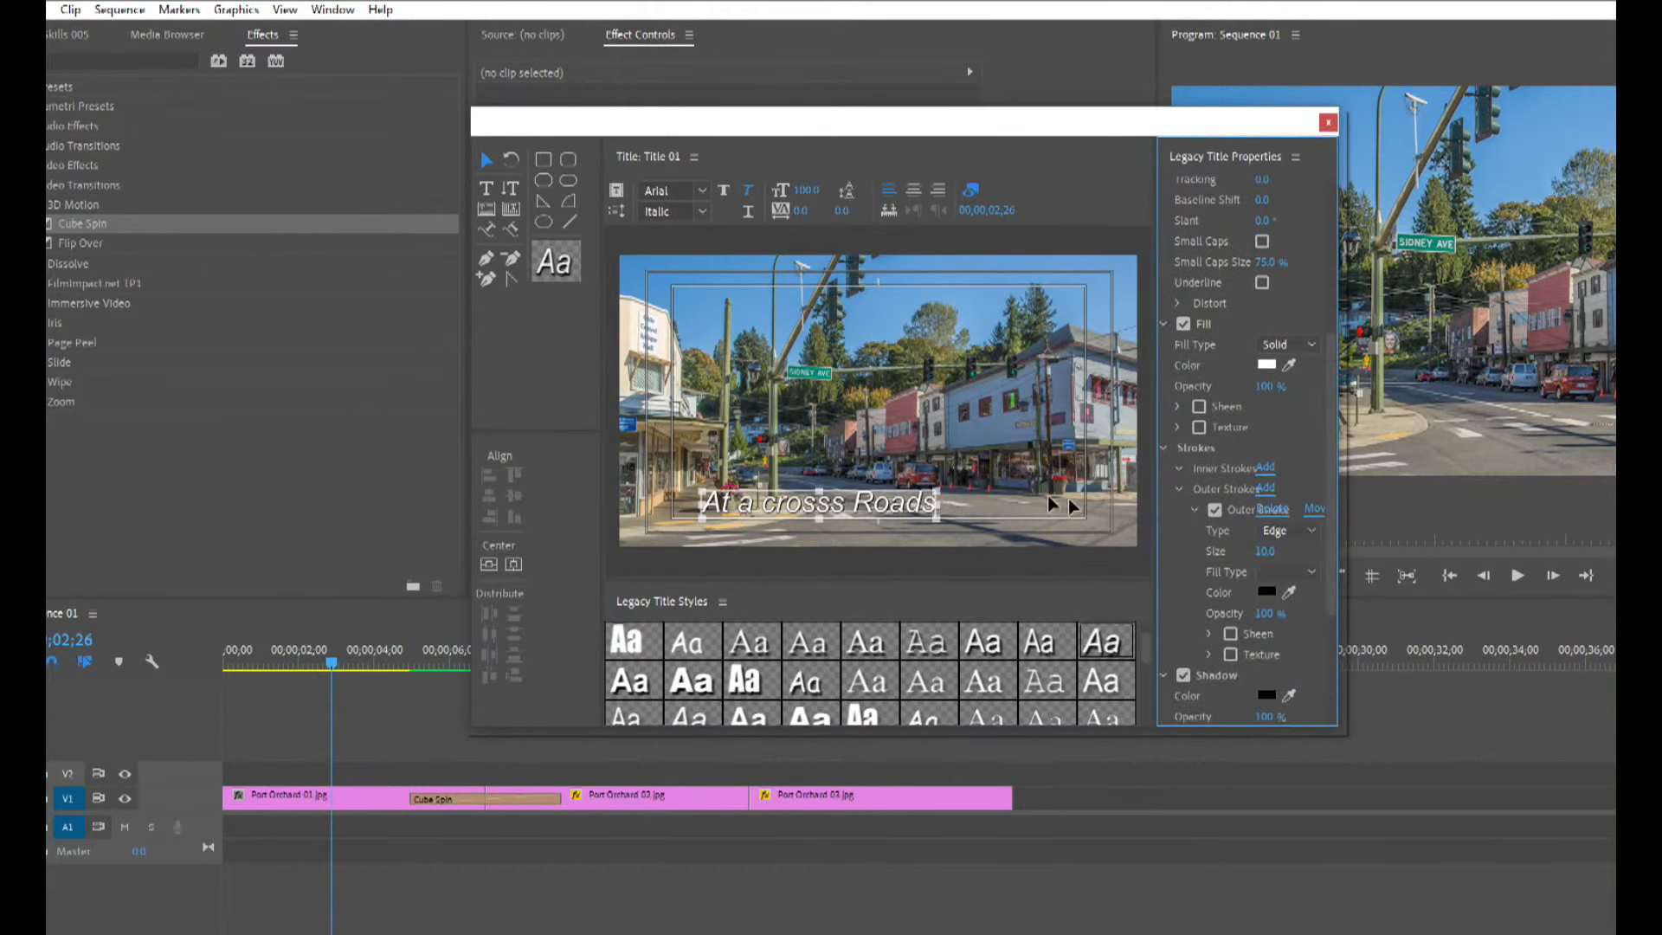
Make the title text bold and center it horizontally in the frame.
{"action": "left_click_drag", "start_coordinate": [896, 512], "coordinate": [957, 514]}
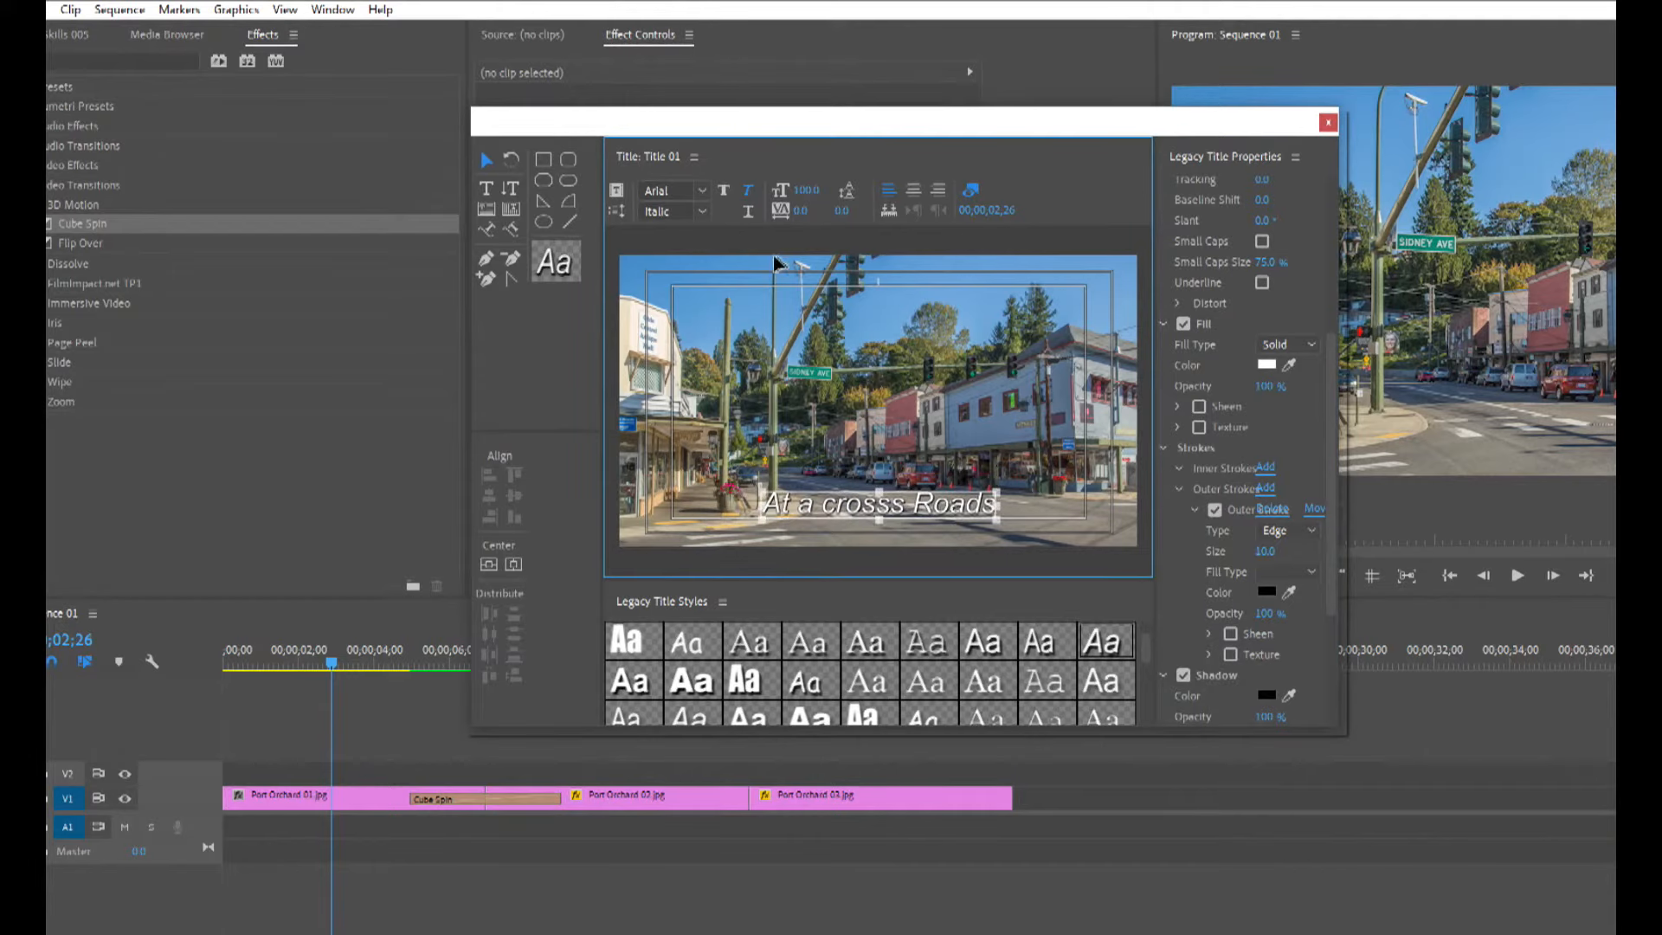
{"action": "left_click", "coordinate": [724, 190]}
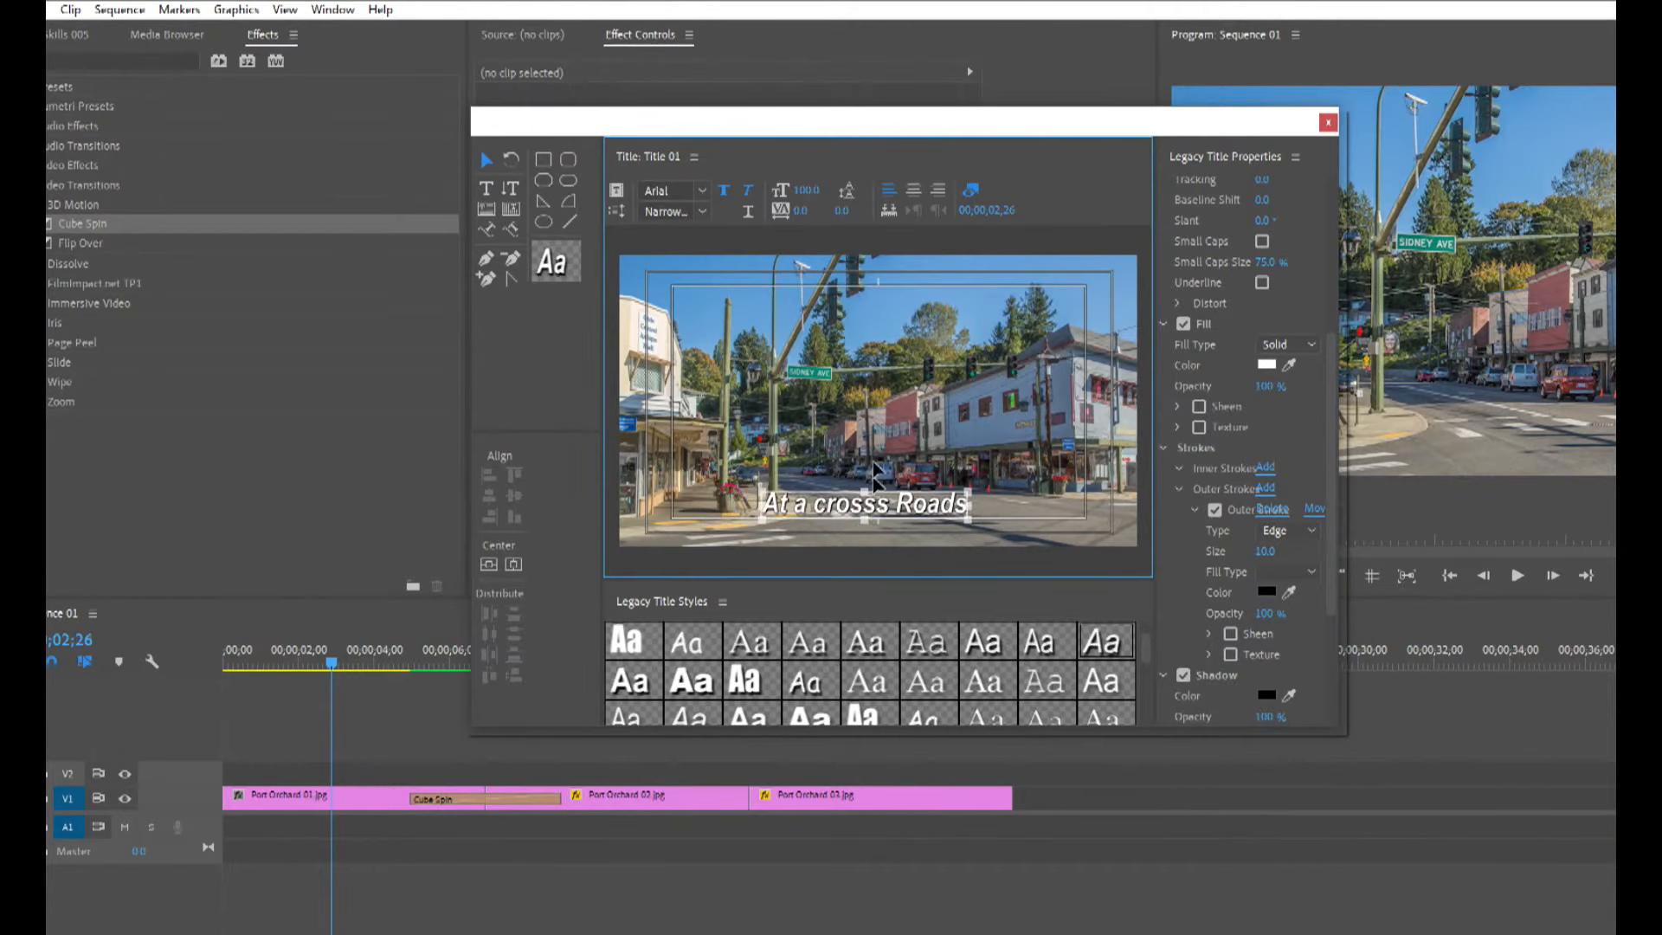
{"action": "left_click", "coordinate": [517, 562]}
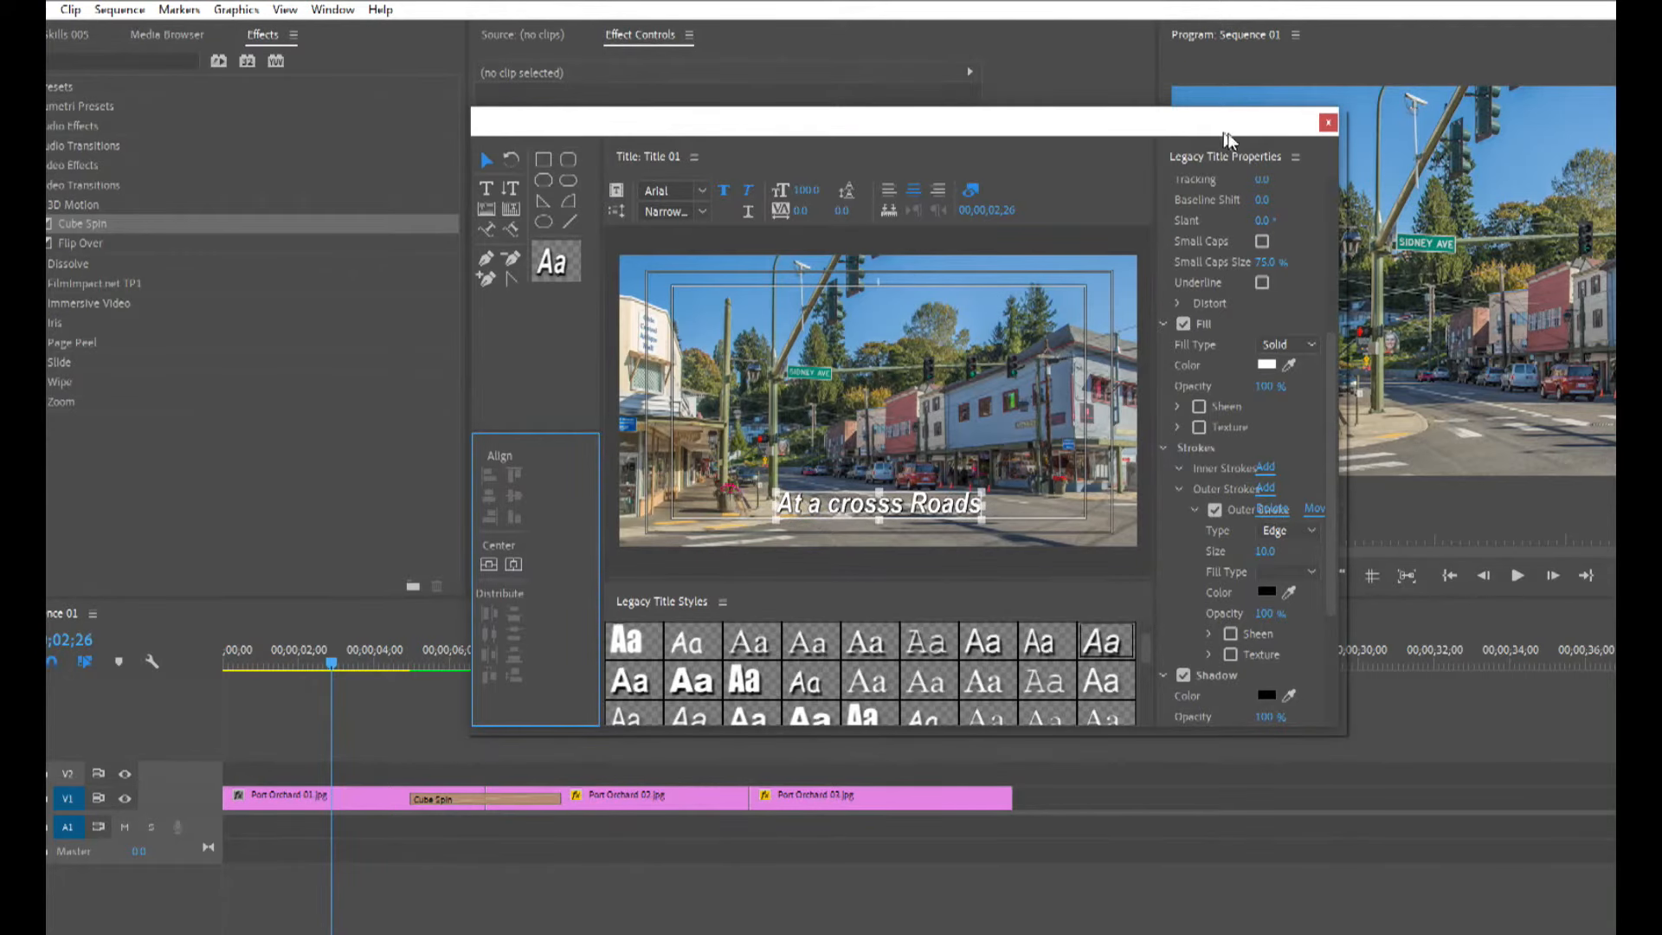
Close the titler, place Title 01 on track V2 at the sequence start, and lengthen its end.
{"action": "left_click", "coordinate": [1321, 127]}
{"action": "left_click", "coordinate": [58, 38]}
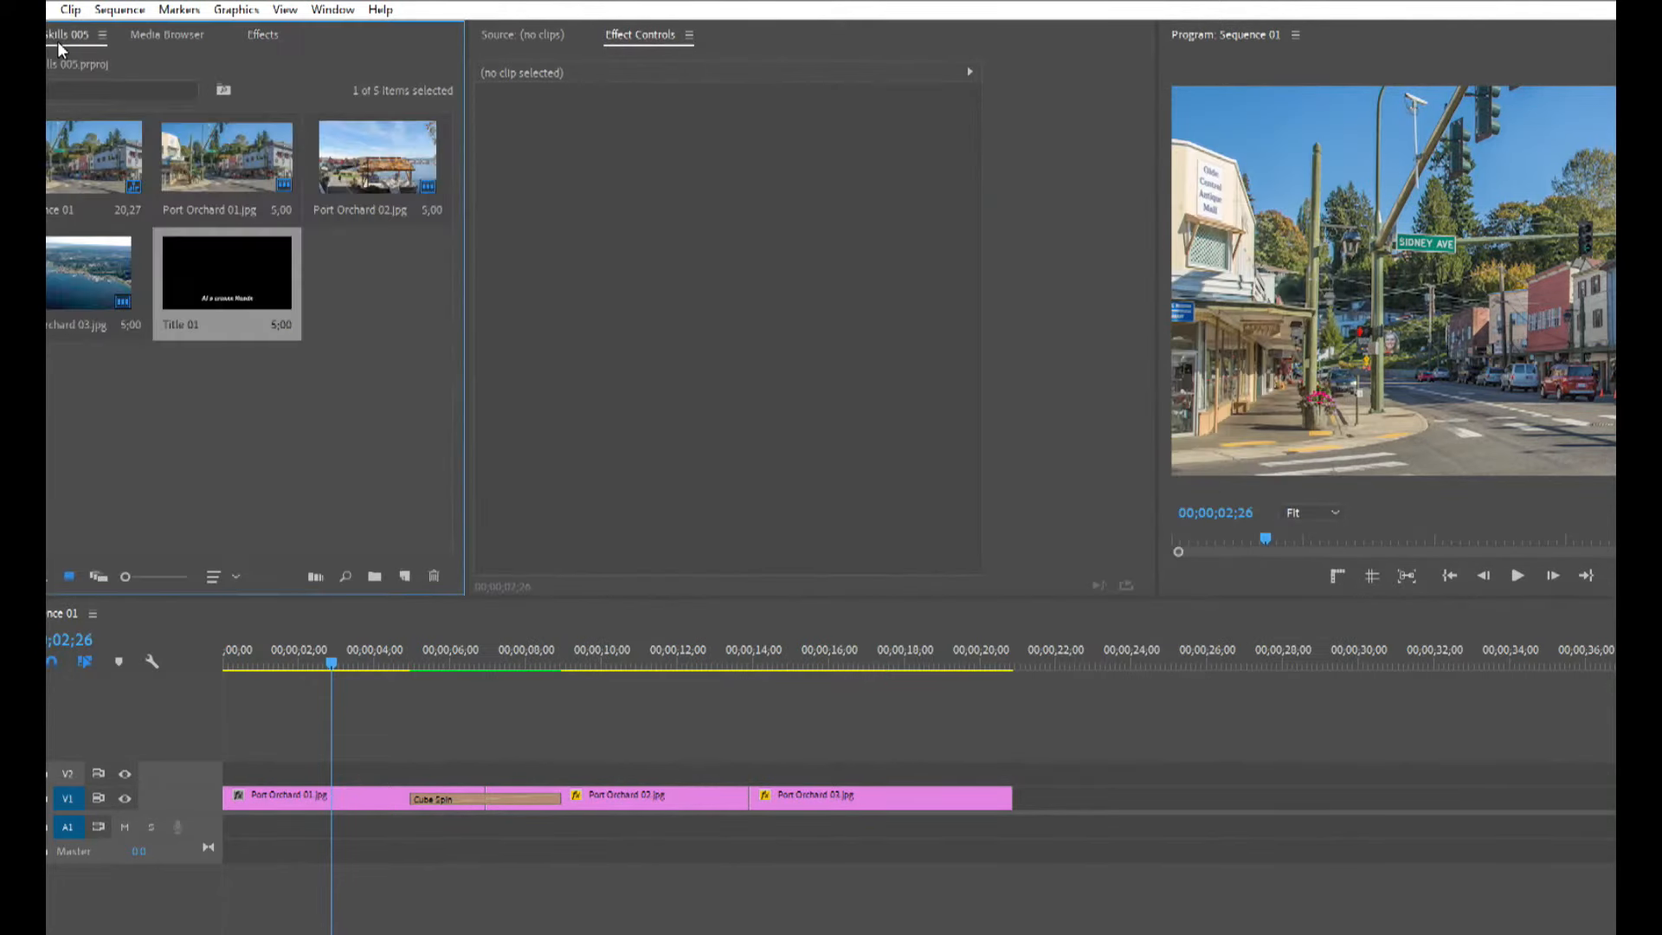
{"action": "left_click_drag", "start_coordinate": [352, 543], "coordinate": [200, 767]}
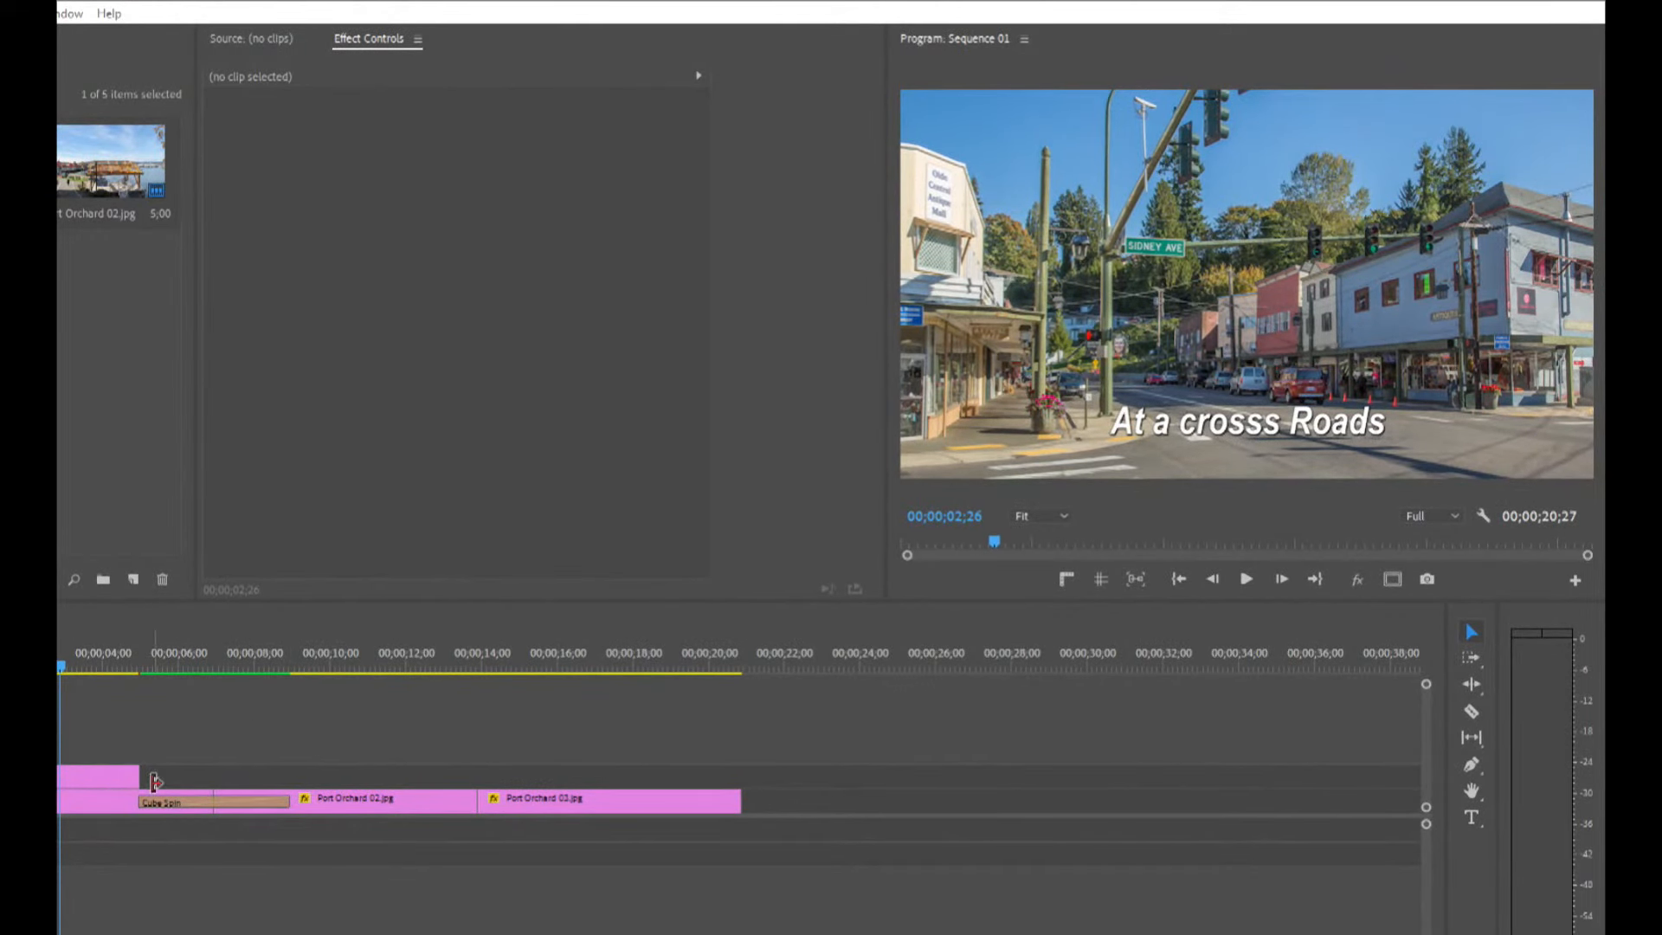
{"action": "left_click_drag", "start_coordinate": [156, 778], "coordinate": [217, 779]}
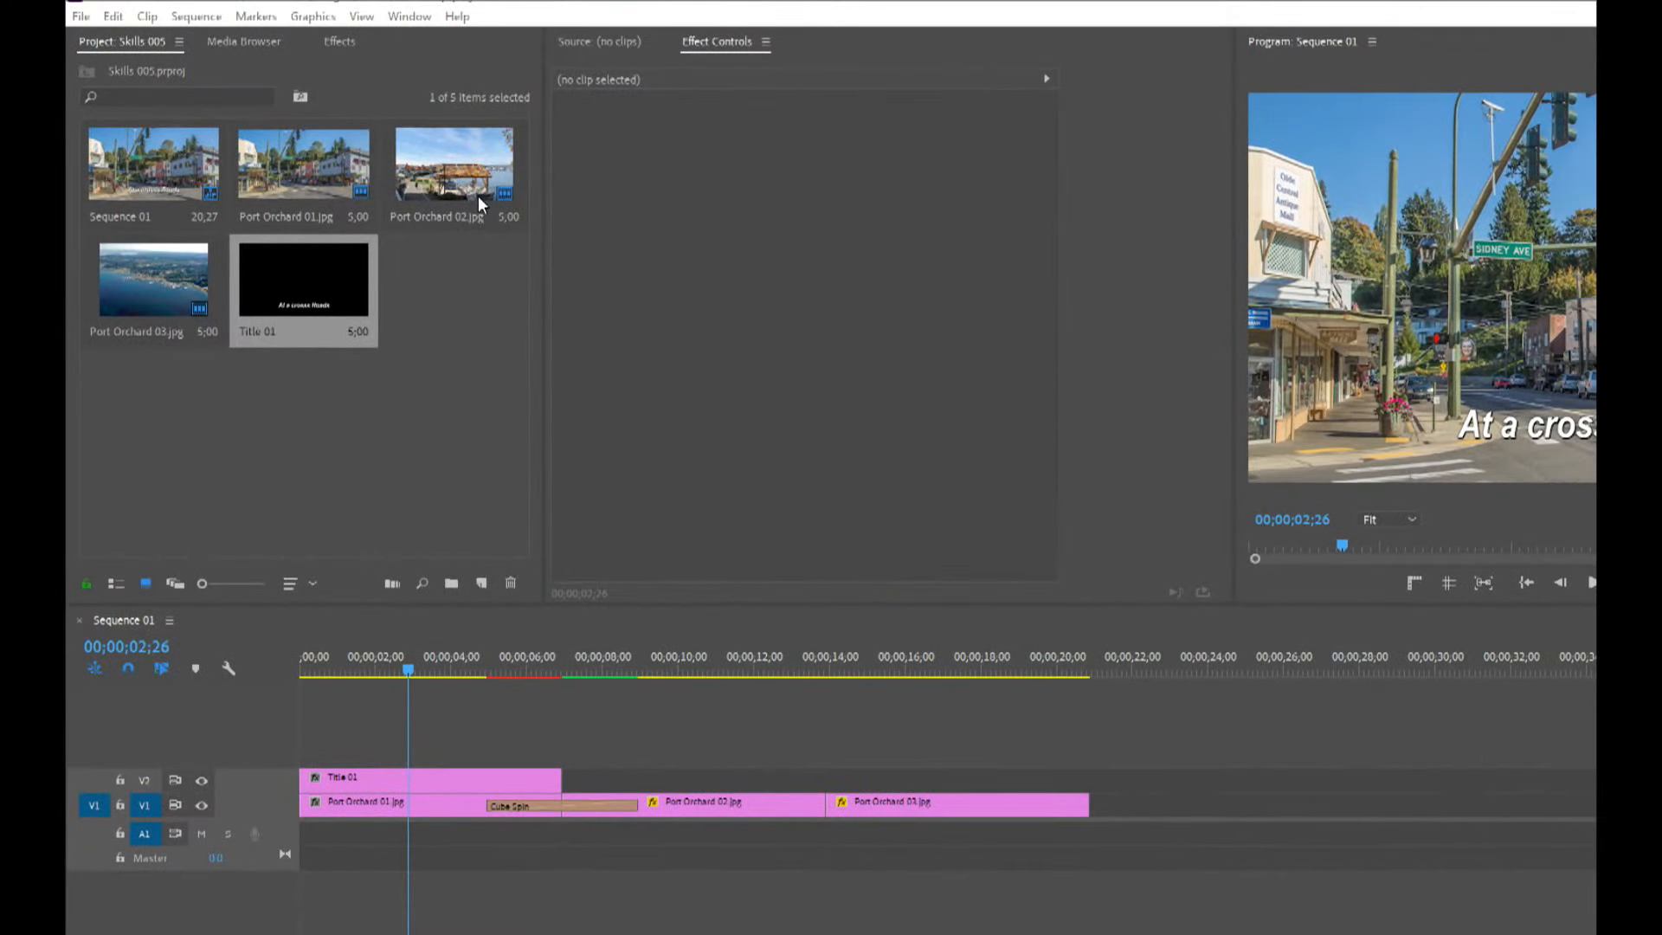
Create a second legacy title at 00;00;09;14 and enter the text Out at the Park near the frame's lower edge.
{"action": "left_click", "coordinate": [387, 413]}
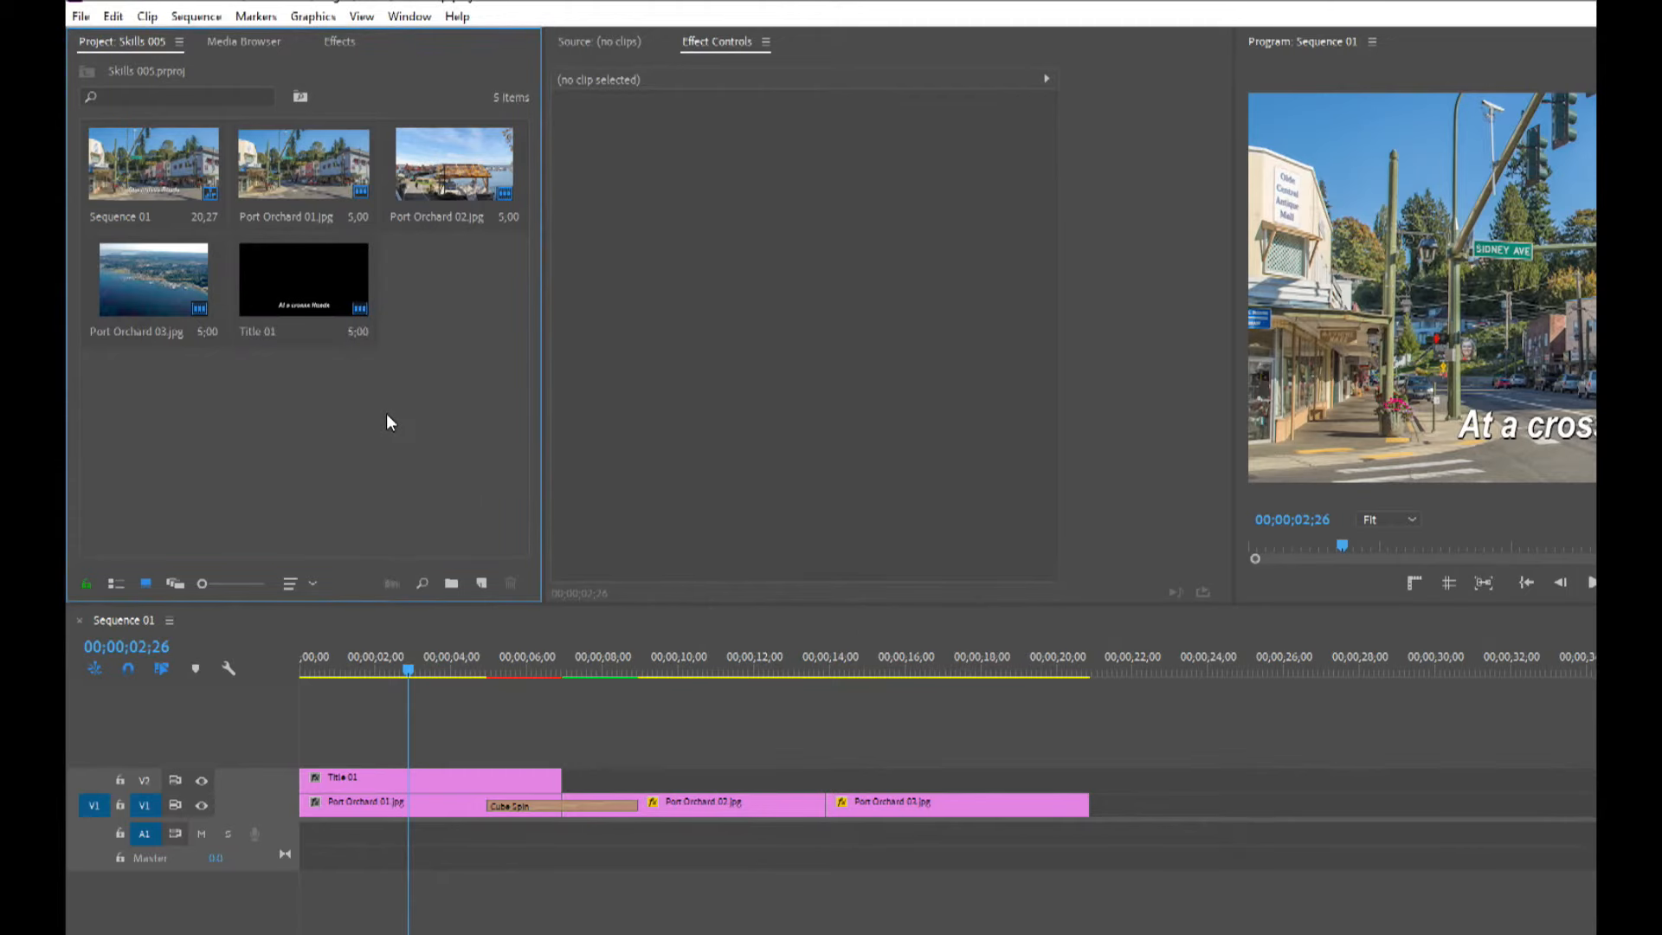
{"action": "key", "text": "ctrl+t"}
{"action": "left_click", "coordinate": [1044, 594]}
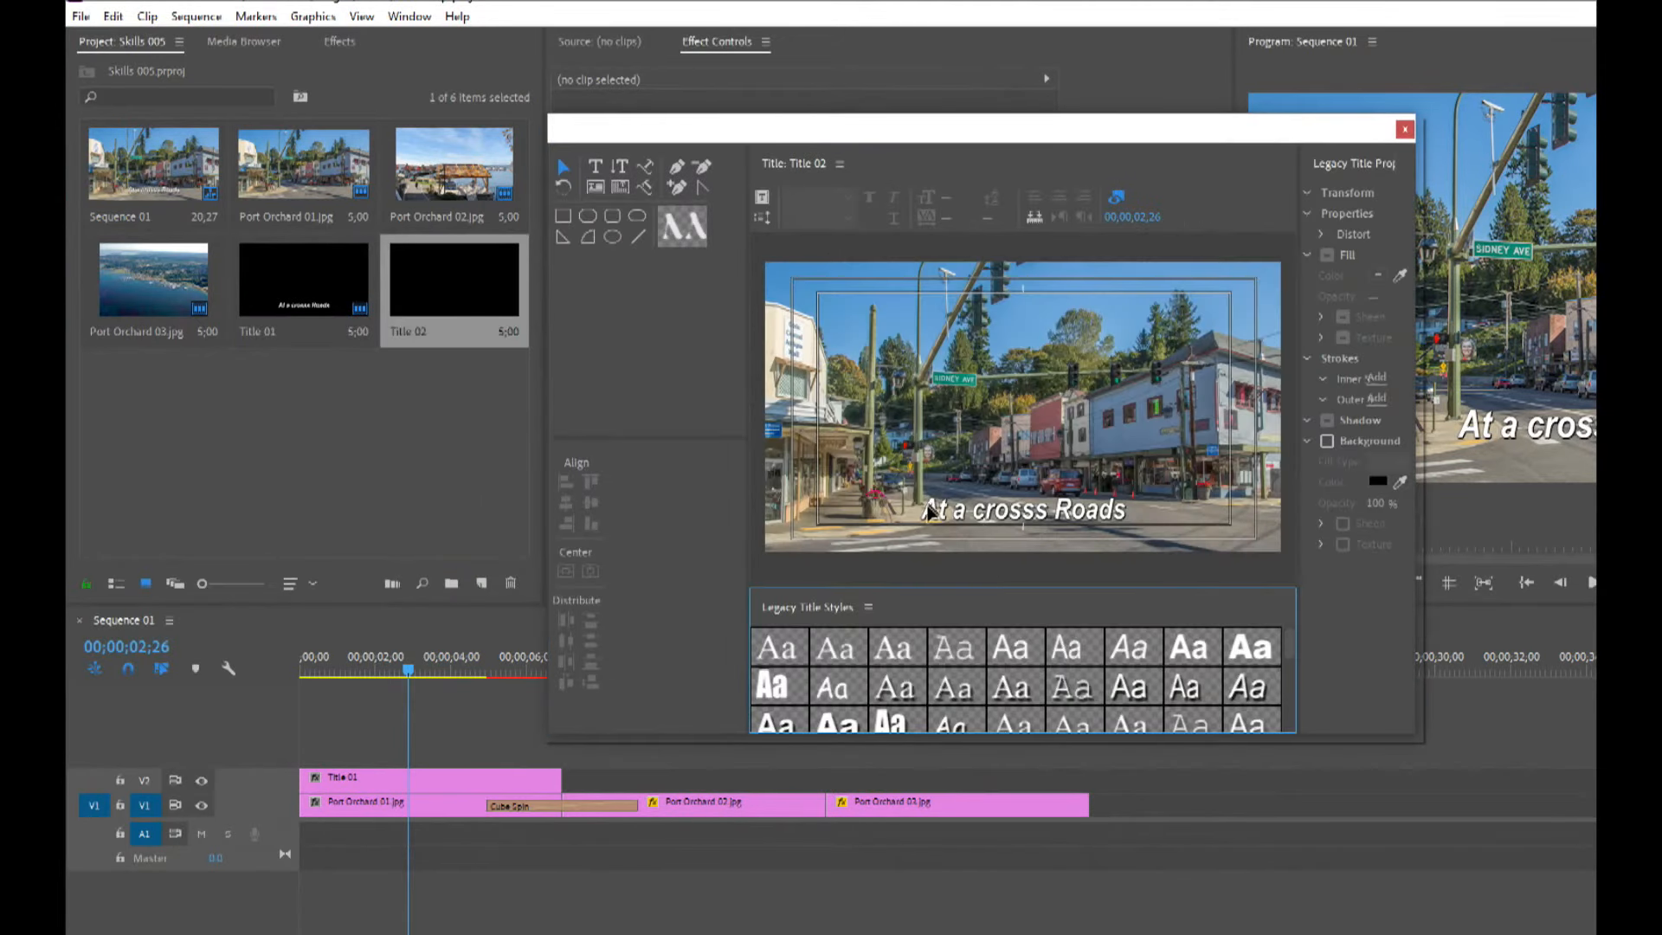
{"action": "left_click", "coordinate": [596, 167]}
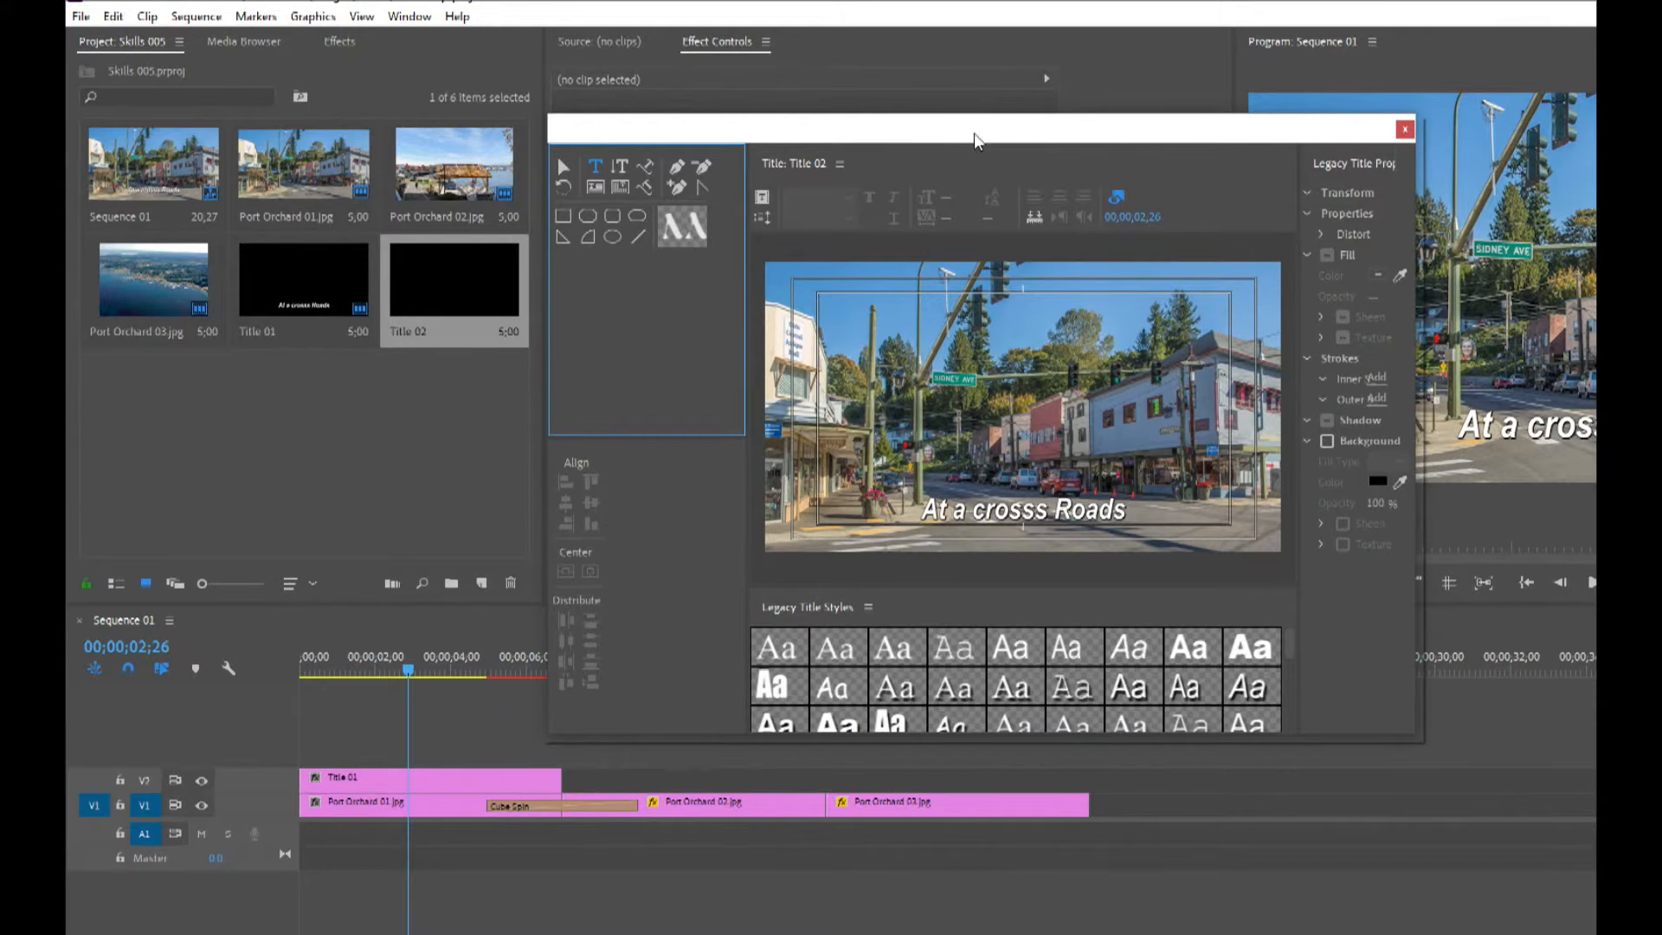
{"action": "left_click_drag", "start_coordinate": [993, 129], "coordinate": [1115, 105]}
{"action": "left_click", "coordinate": [659, 670]}
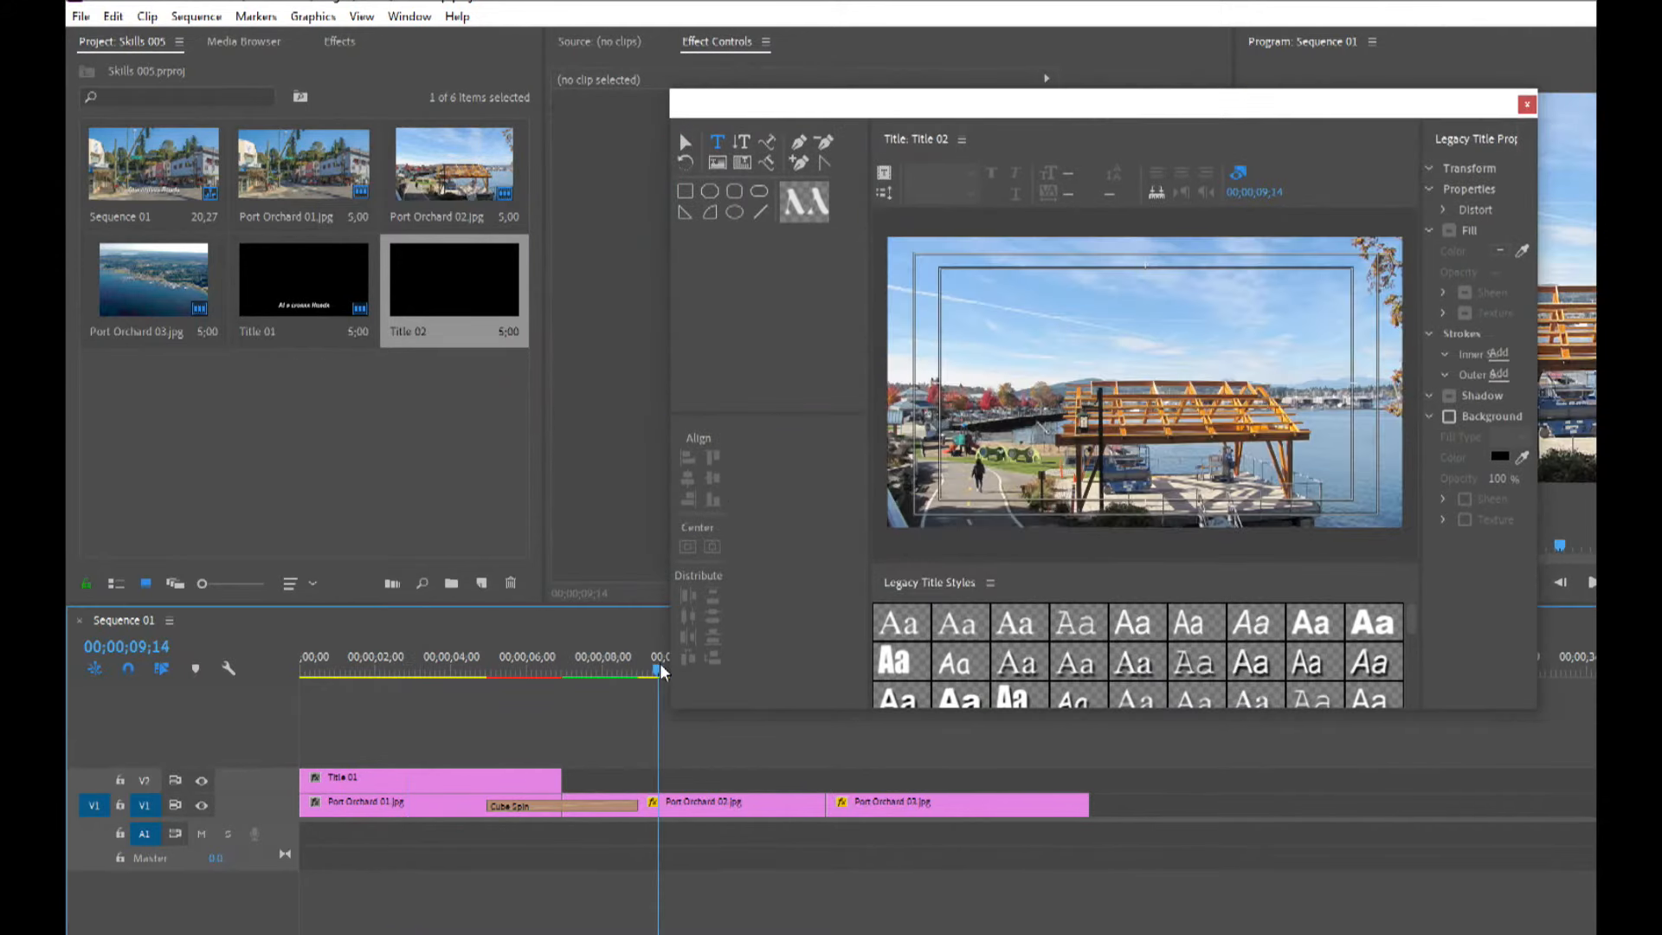
{"action": "left_click", "coordinate": [1080, 490]}
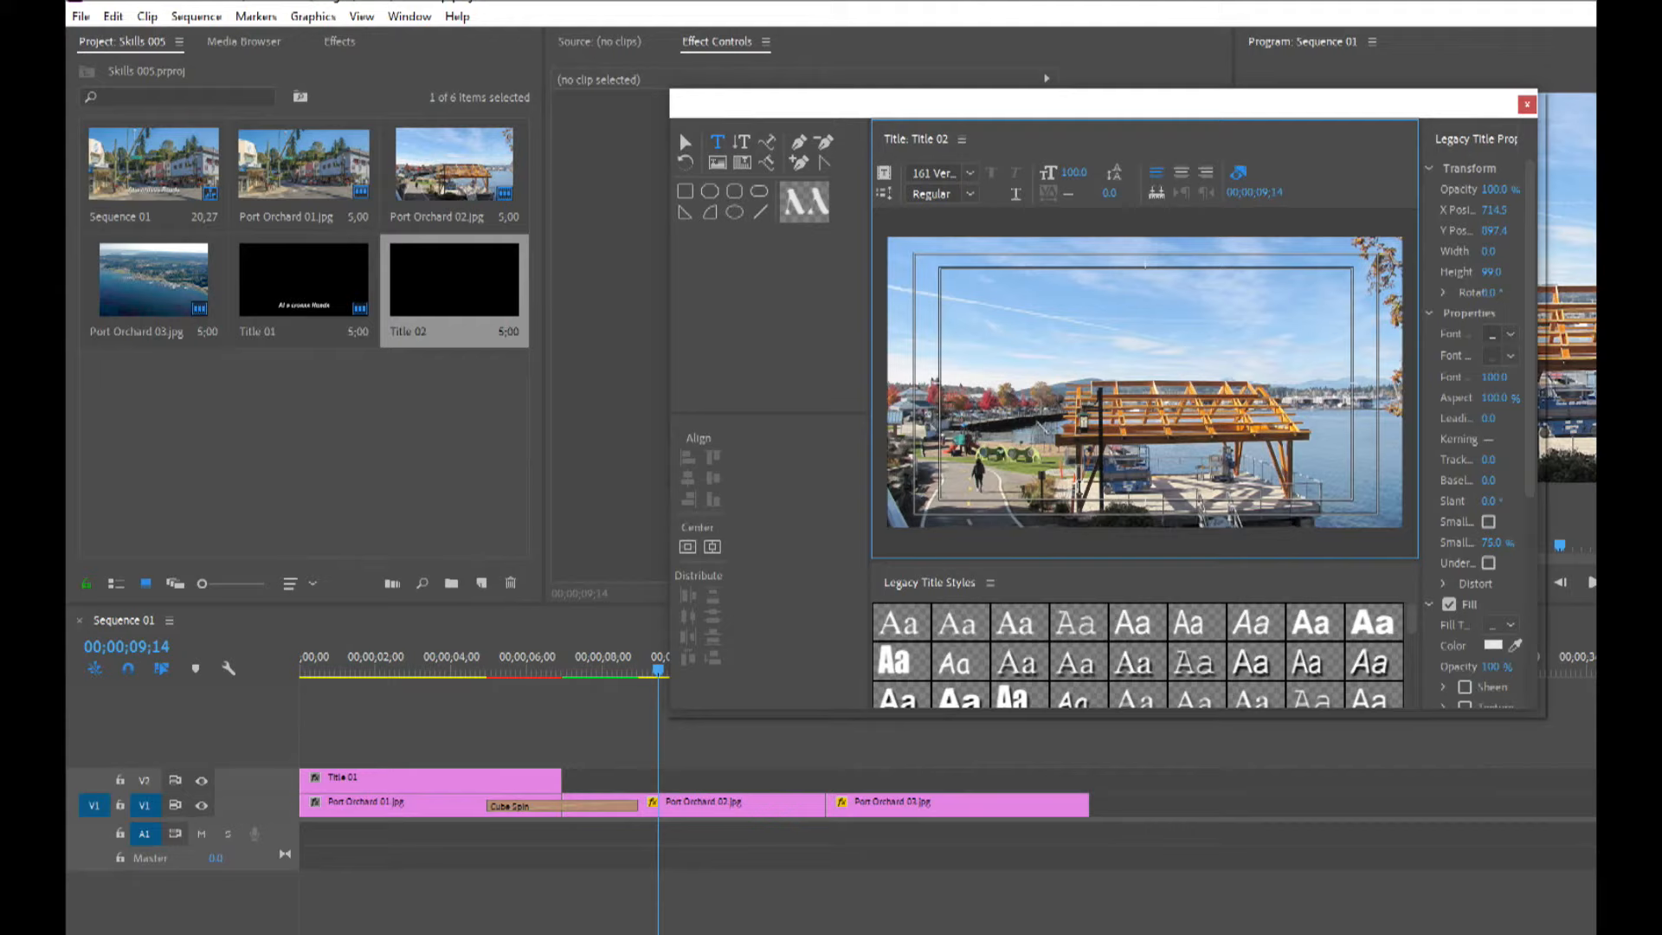
{"action": "type", "text": "Out at the"}
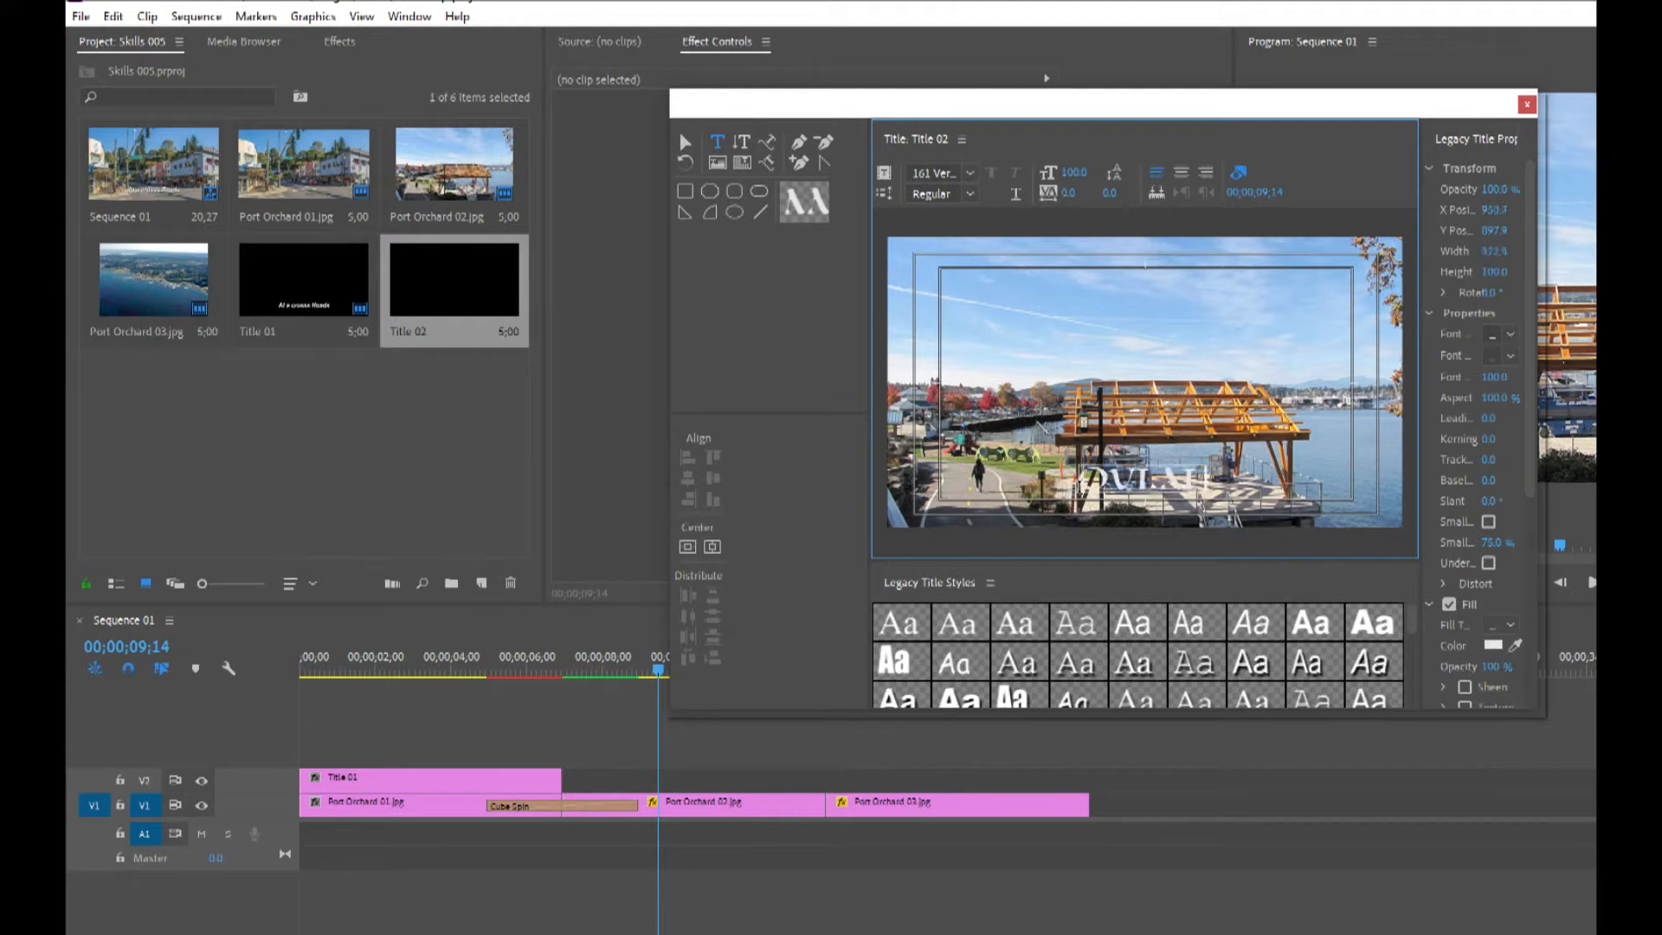
{"action": "type", "text": " Park"}
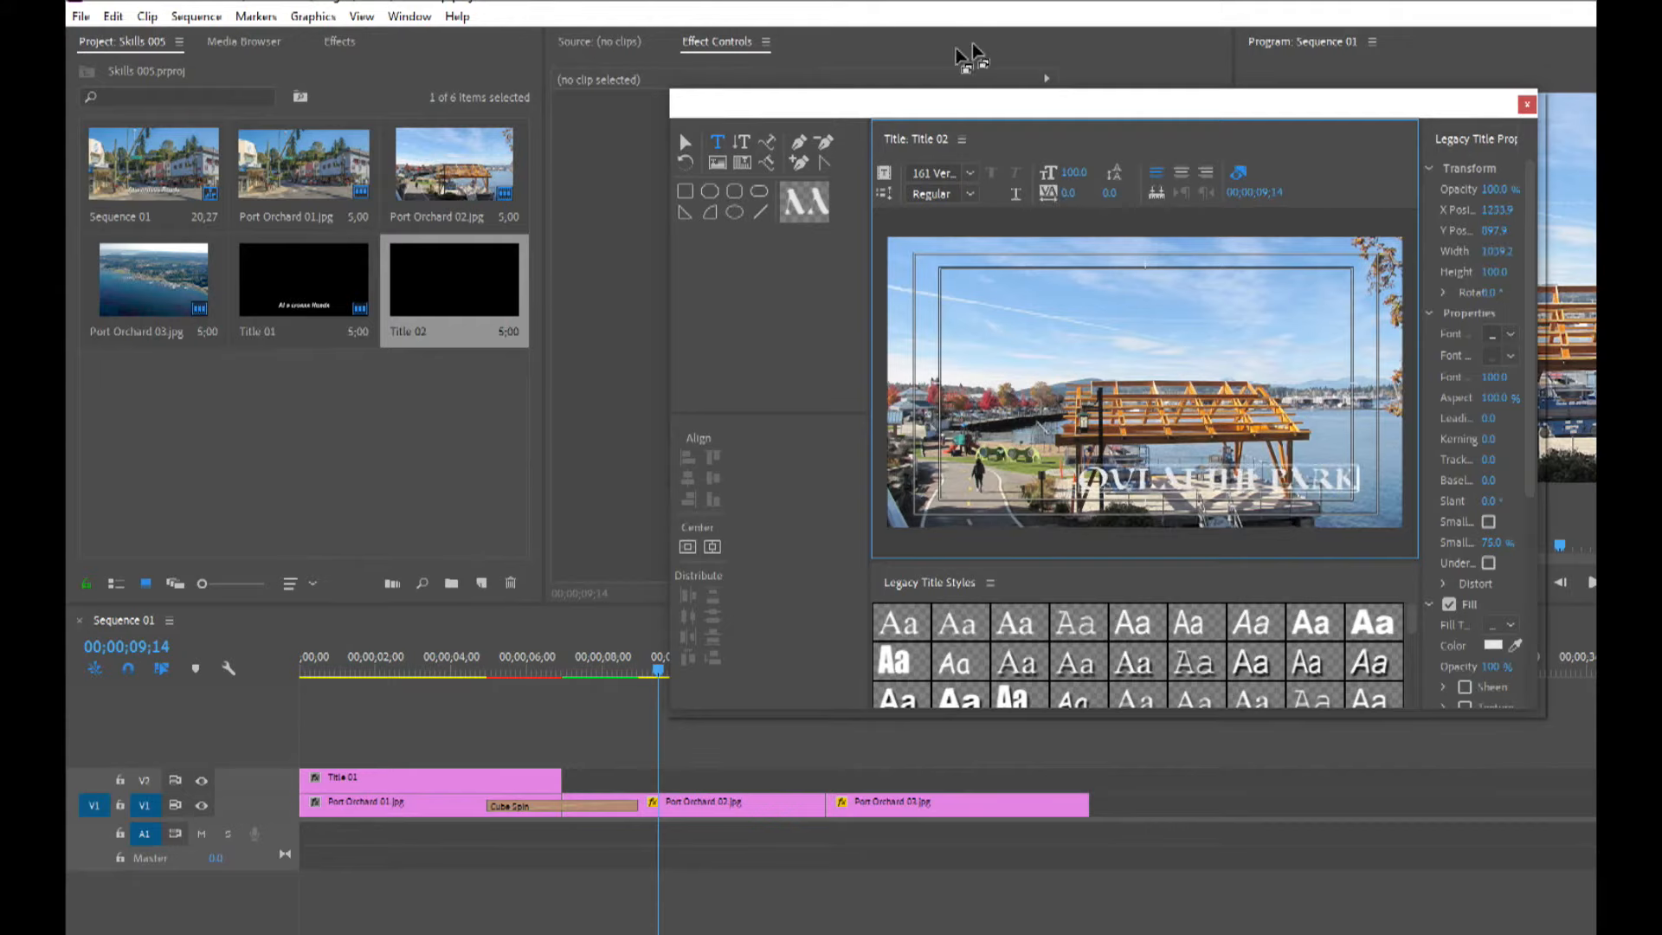
Apply a gold title style to the Out at the Park text and reposition it.
{"action": "left_click", "coordinate": [685, 142]}
{"action": "left_click_drag", "start_coordinate": [1299, 497], "coordinate": [1247, 506]}
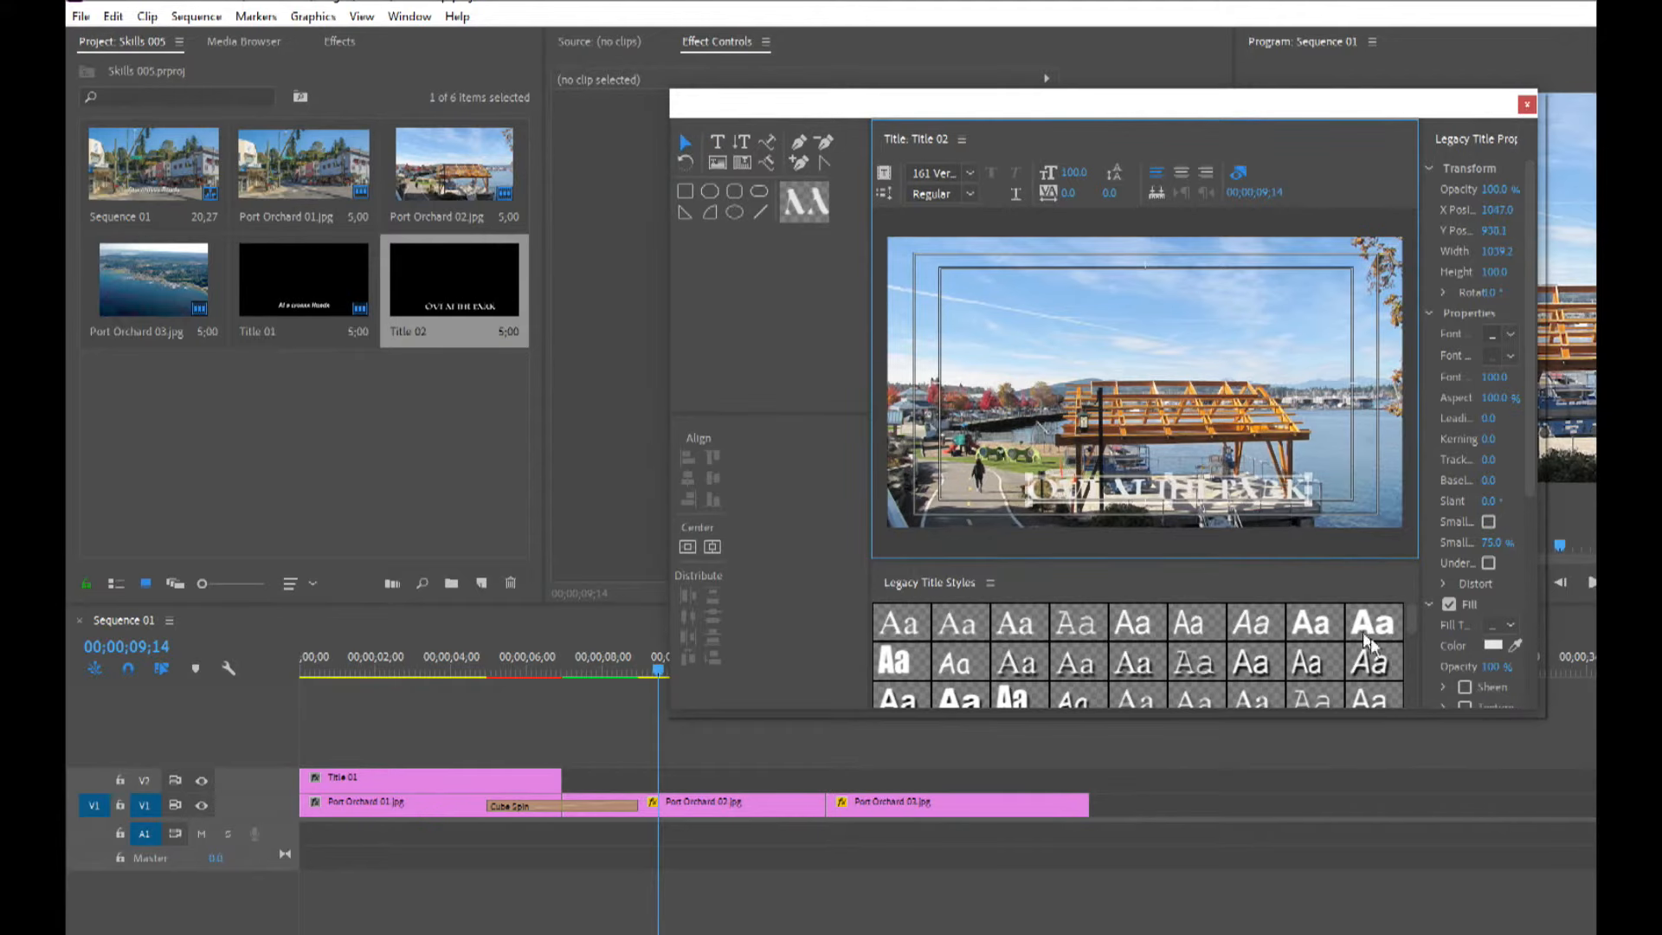
{"action": "left_click_drag", "start_coordinate": [1412, 637], "coordinate": [1412, 698]}
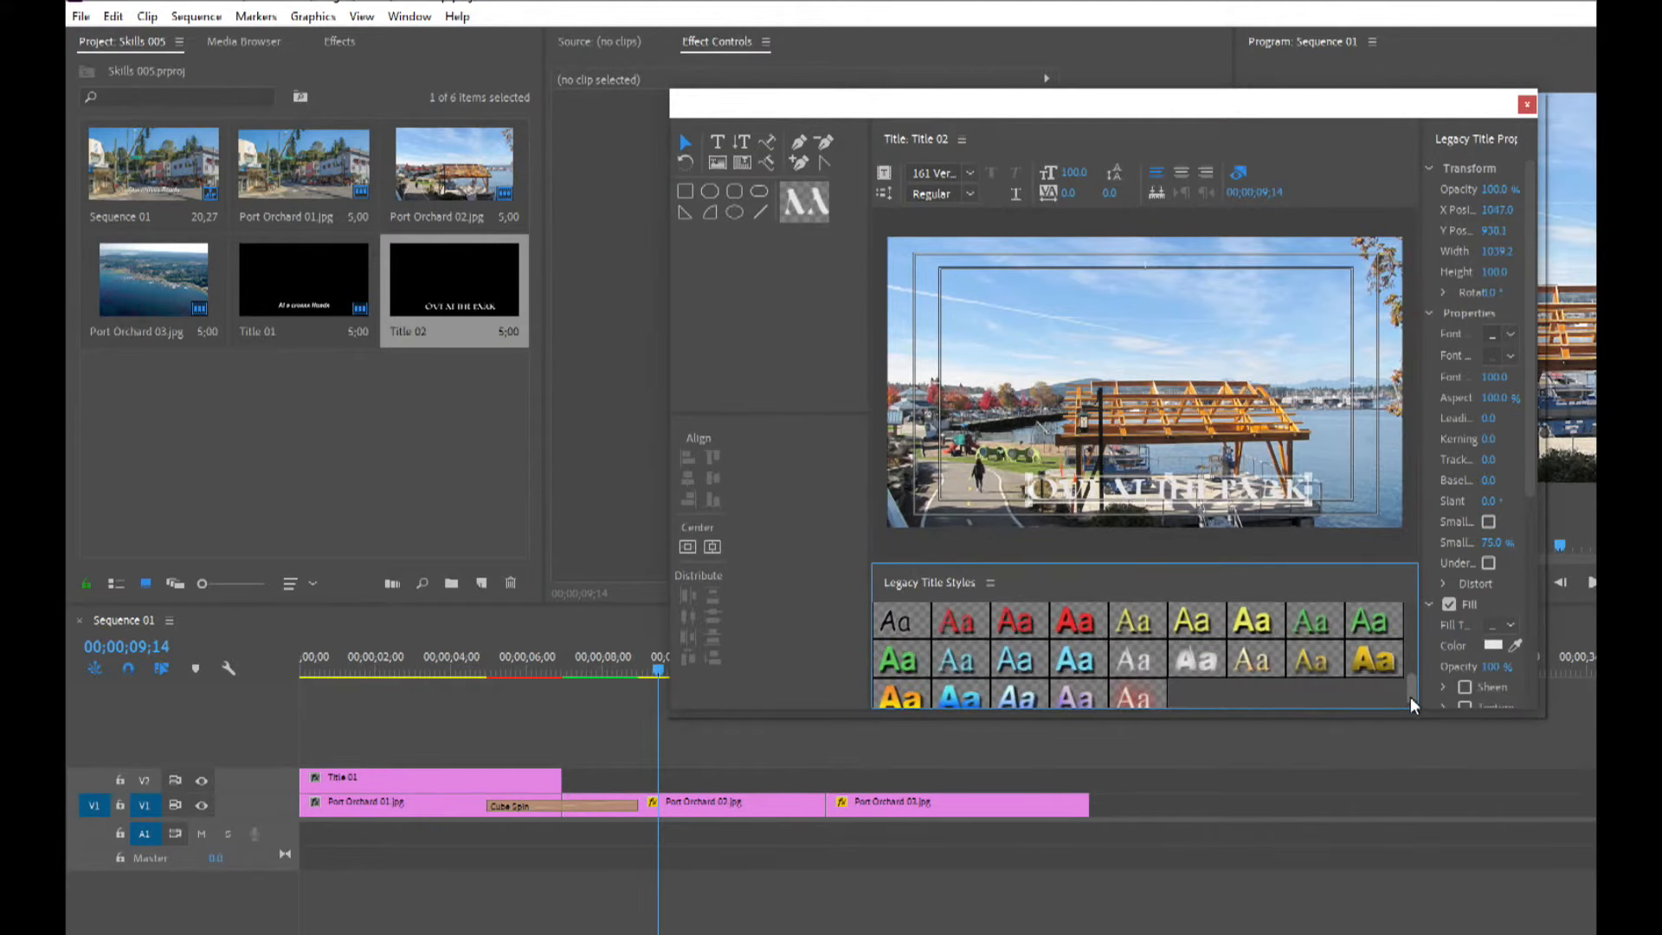
{"action": "left_click", "coordinate": [1383, 658]}
{"action": "left_click_drag", "start_coordinate": [1155, 498], "coordinate": [1166, 495]}
Adjust the gold text's outer stroke settings in the title properties.
{"action": "scroll", "coordinate": [1540, 406], "scroll_direction": "down", "scroll_amount": 10}
{"action": "left_click", "coordinate": [1499, 506]}
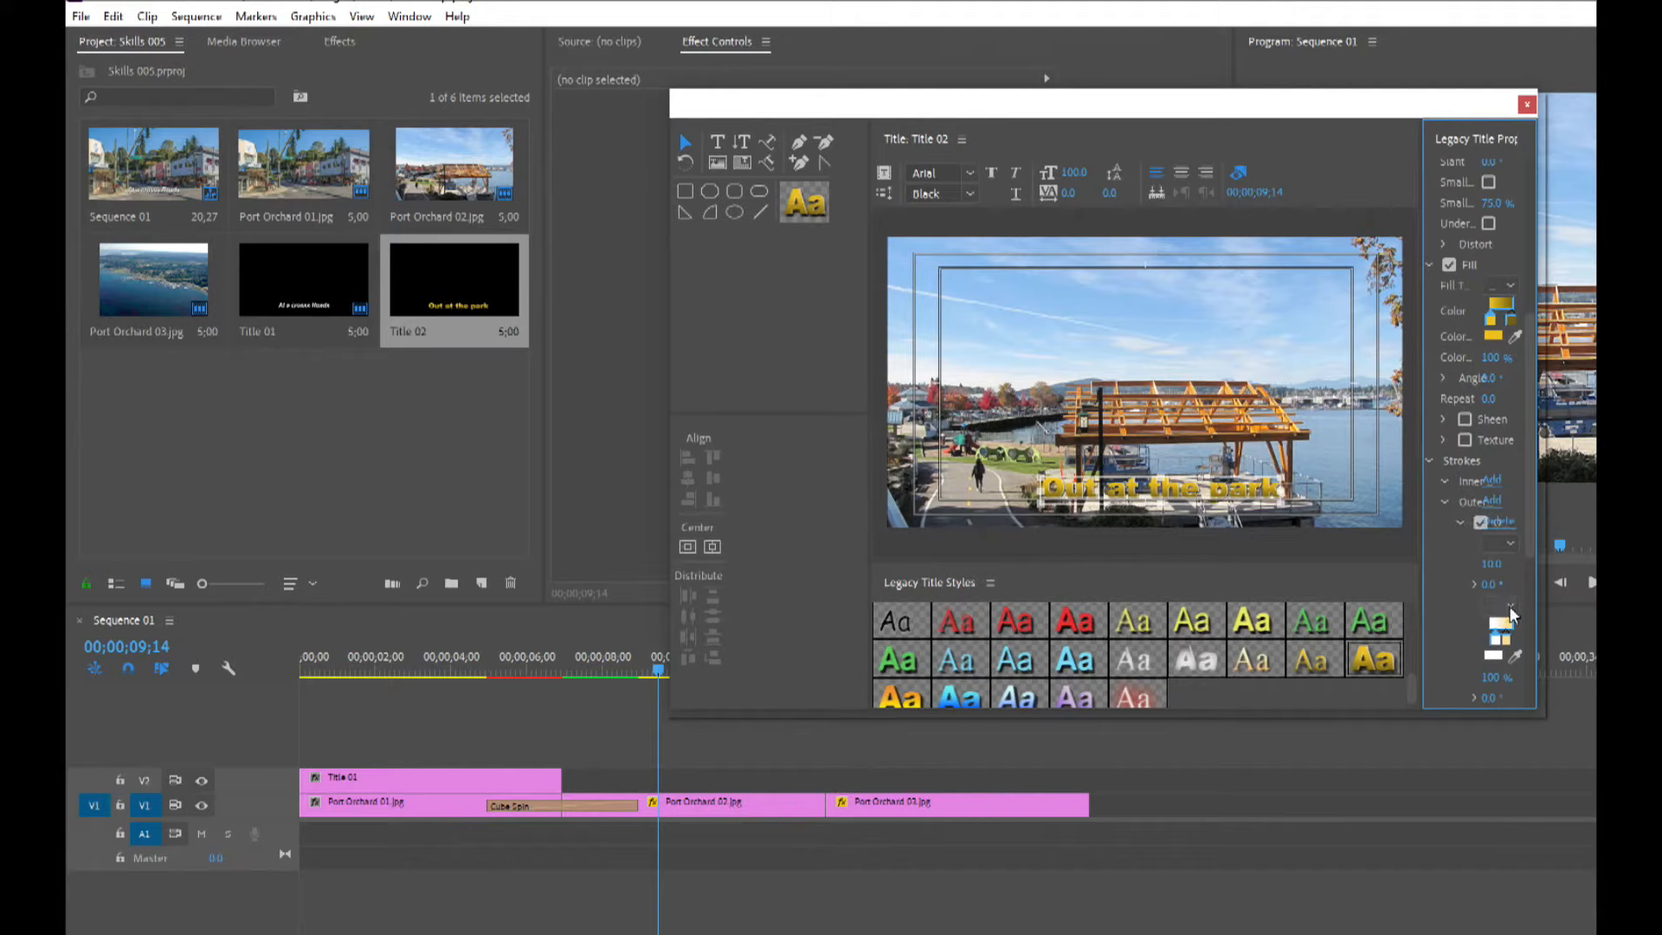
{"action": "scroll", "coordinate": [1531, 535], "scroll_direction": "down", "scroll_amount": 1}
{"action": "scroll", "coordinate": [1531, 535], "scroll_direction": "down", "scroll_amount": 1}
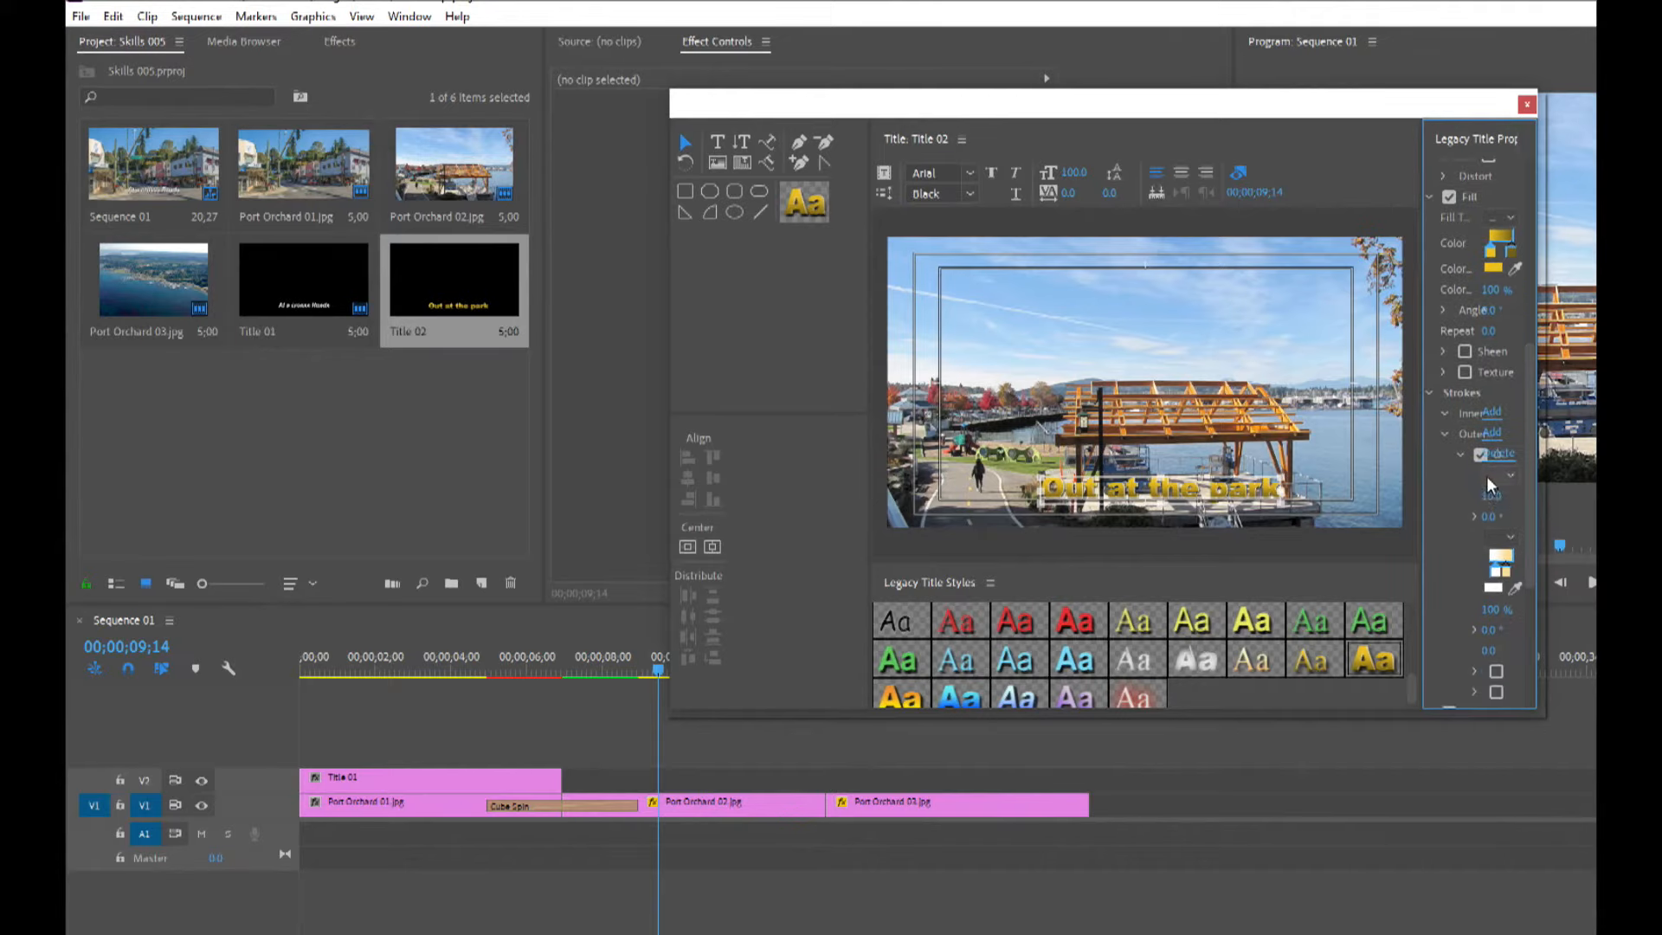
{"action": "left_click", "coordinate": [1502, 539]}
{"action": "left_click", "coordinate": [1514, 563]}
{"action": "left_click", "coordinate": [1492, 555]}
{"action": "left_click_drag", "start_coordinate": [991, 549], "coordinate": [621, 331]}
{"action": "left_click", "coordinate": [1255, 403]}
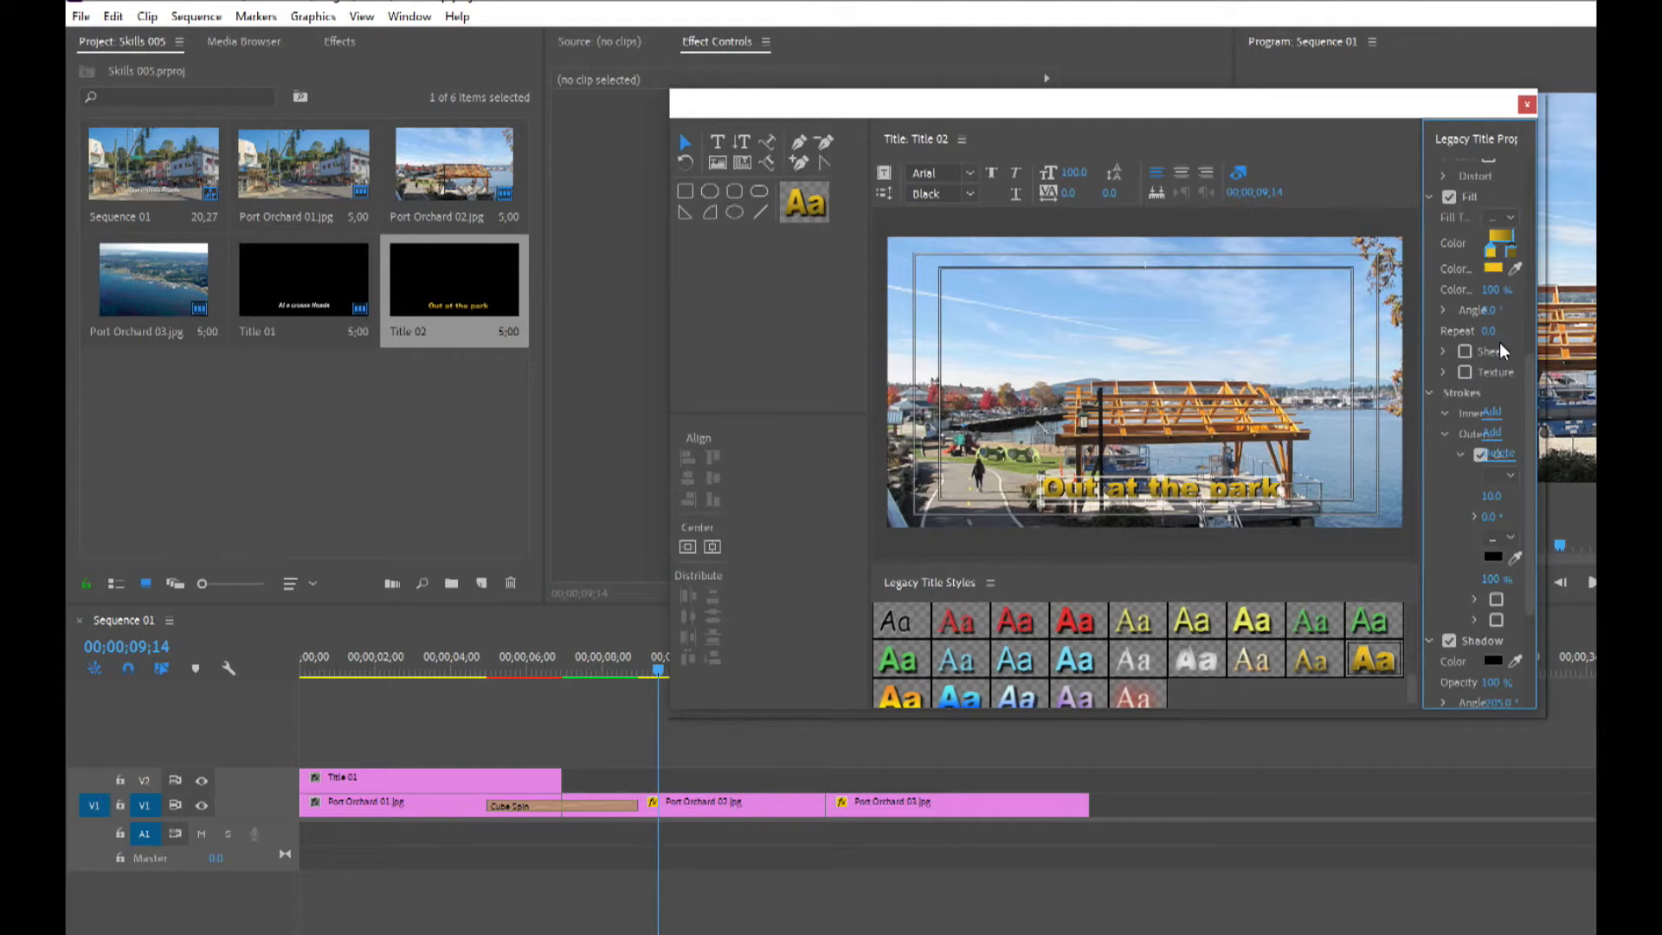
Set the font size to 120, center the text horizontally, and close the titler.
{"action": "left_click_drag", "start_coordinate": [1074, 172], "coordinate": [1093, 173]}
{"action": "left_click", "coordinate": [713, 546]}
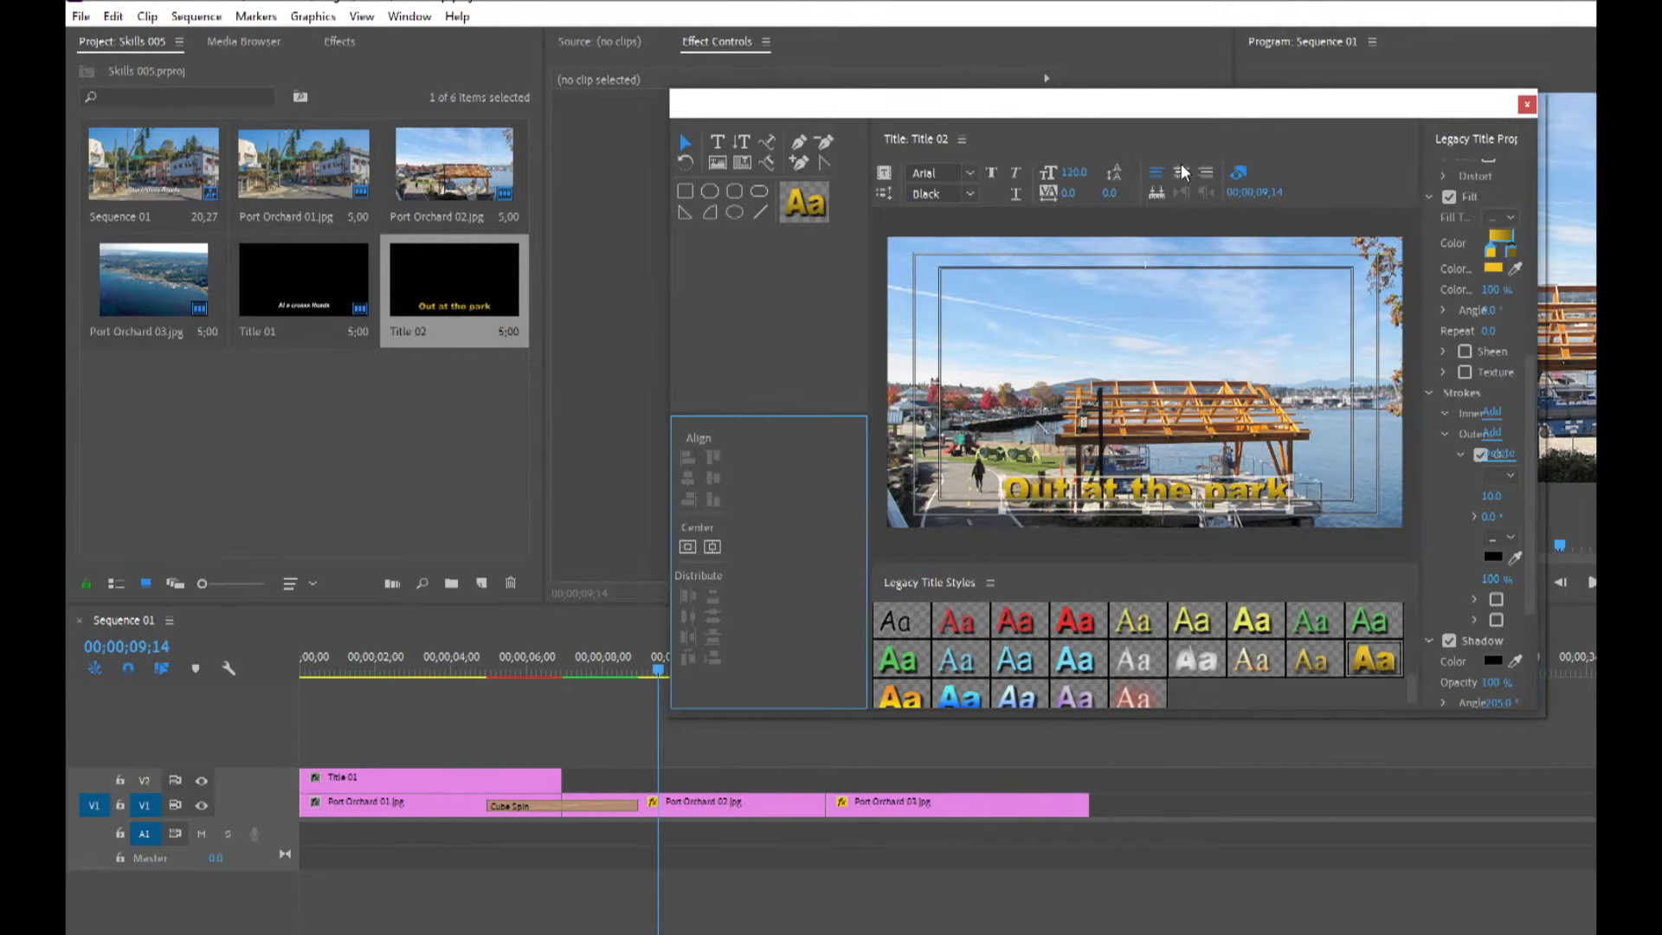
{"action": "left_click", "coordinate": [1527, 104]}
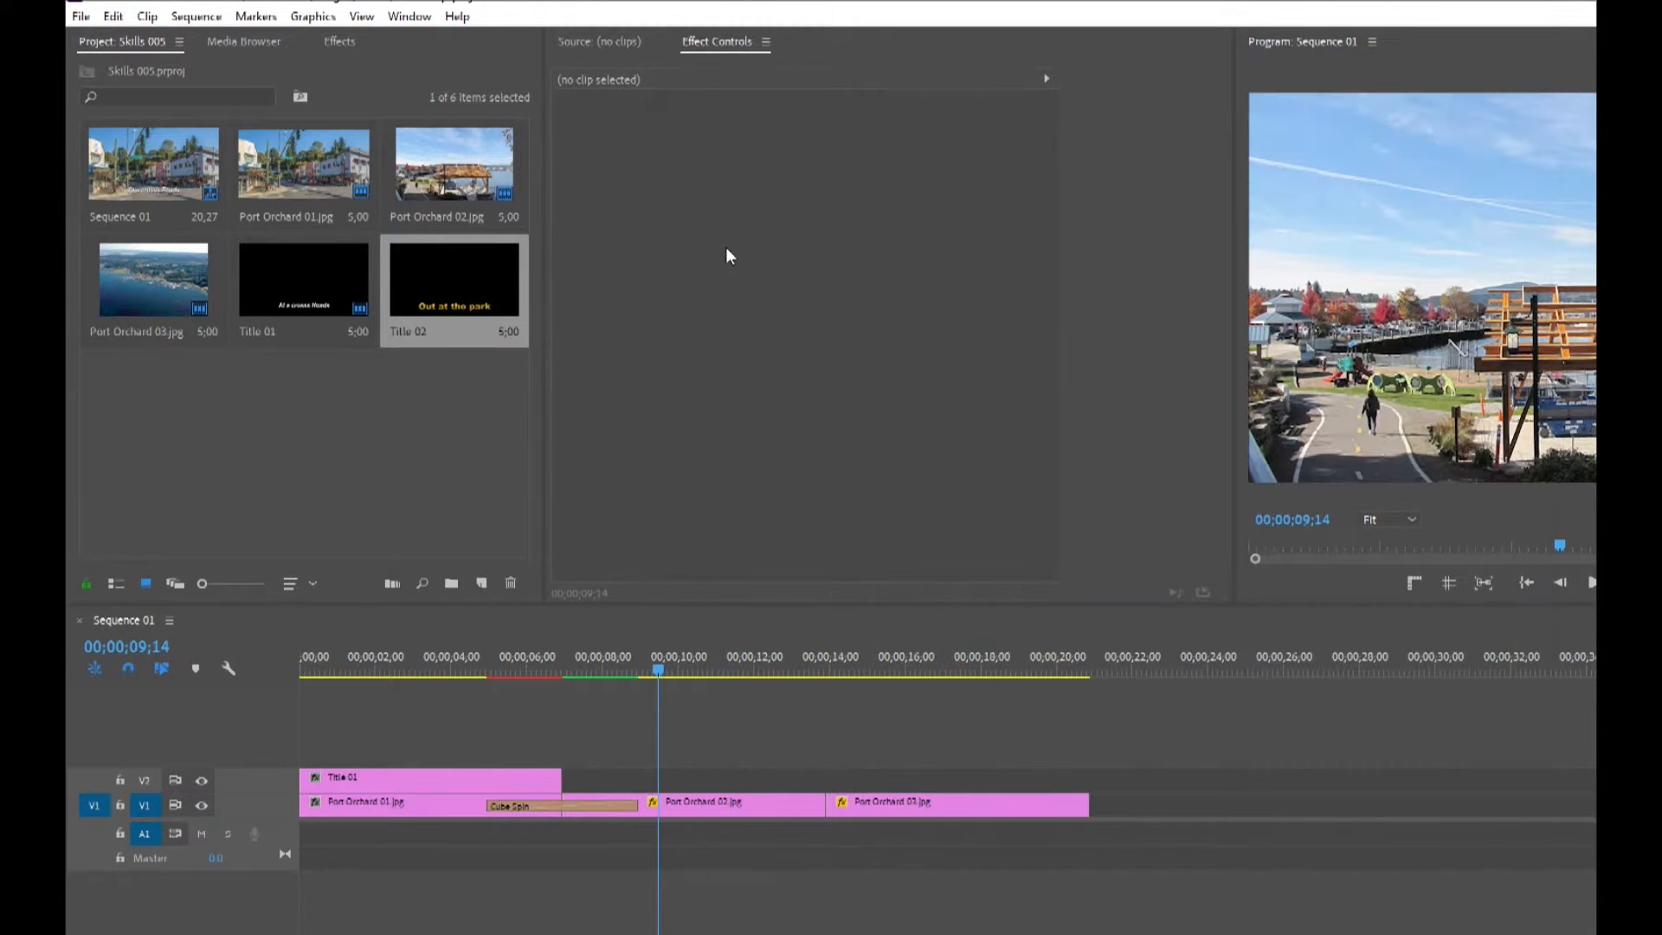
Place Title 02 on track V2 above Port Orchard 02 and render the sequence.
{"action": "left_click_drag", "start_coordinate": [450, 272], "coordinate": [825, 780]}
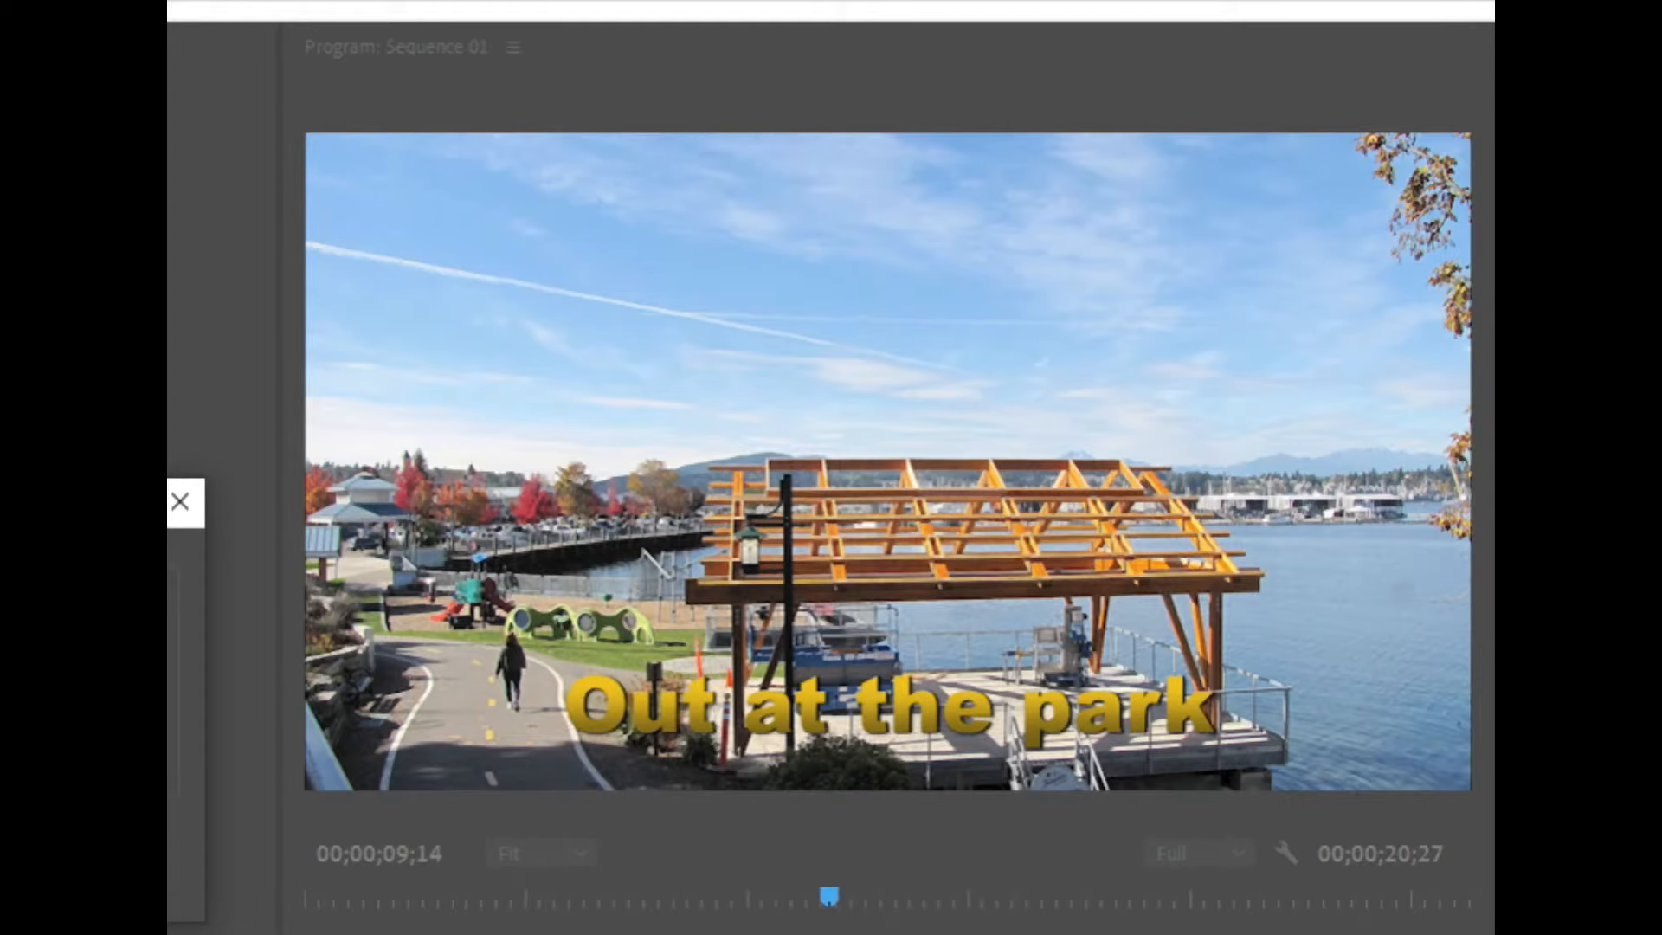
{"action": "key", "text": "Return"}
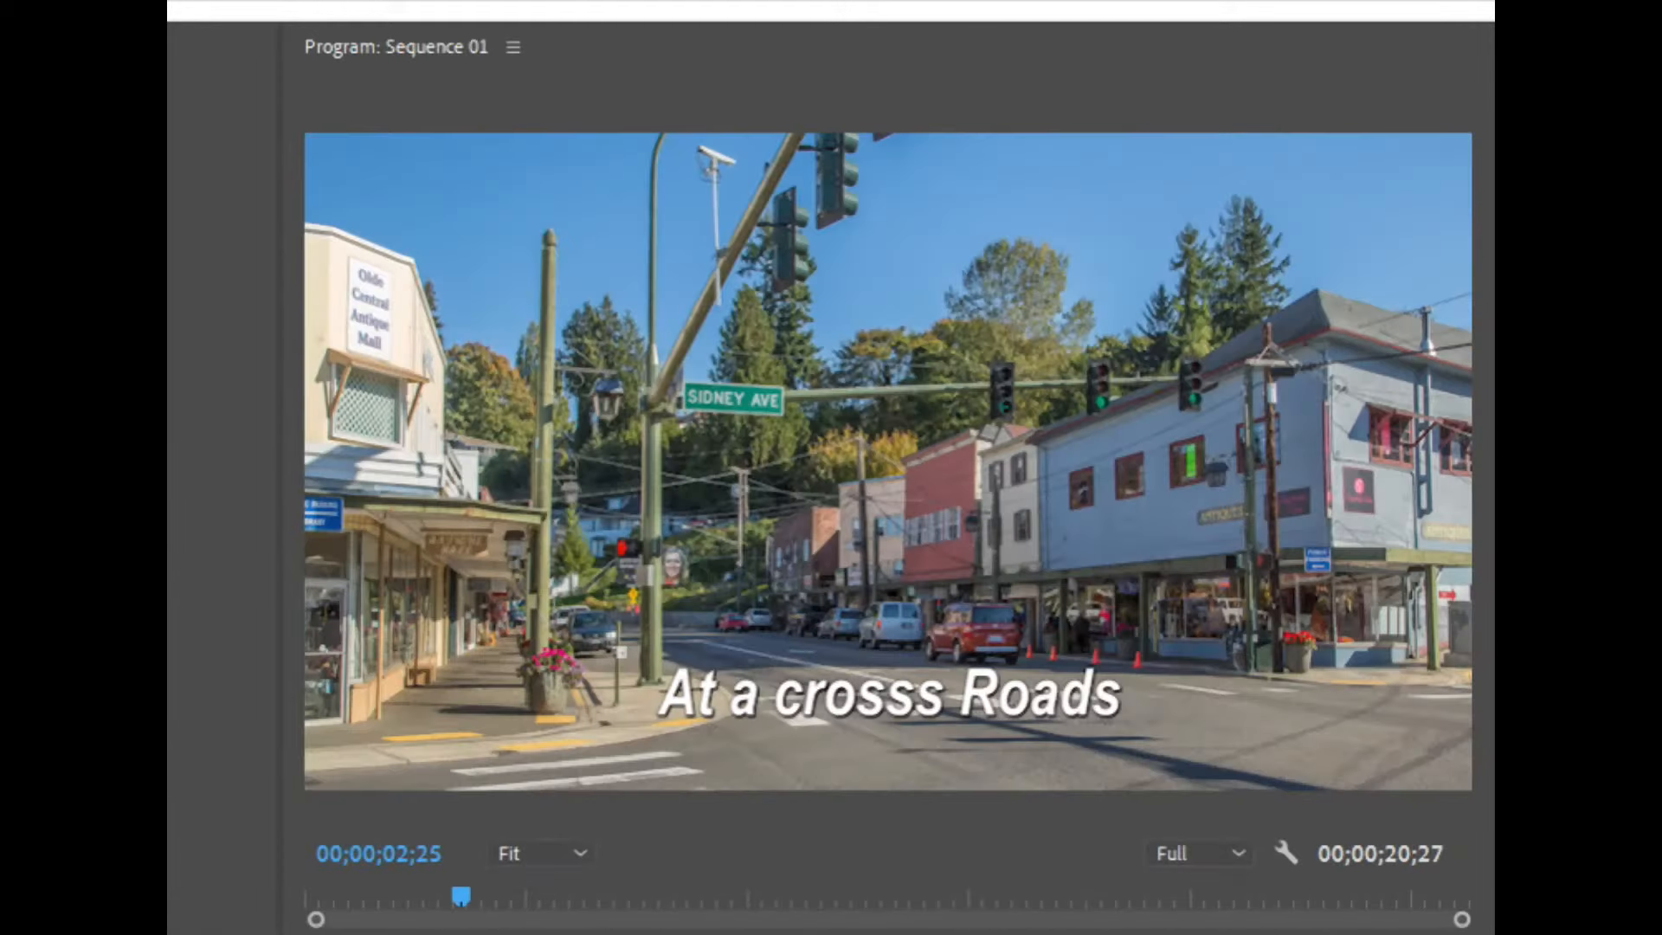
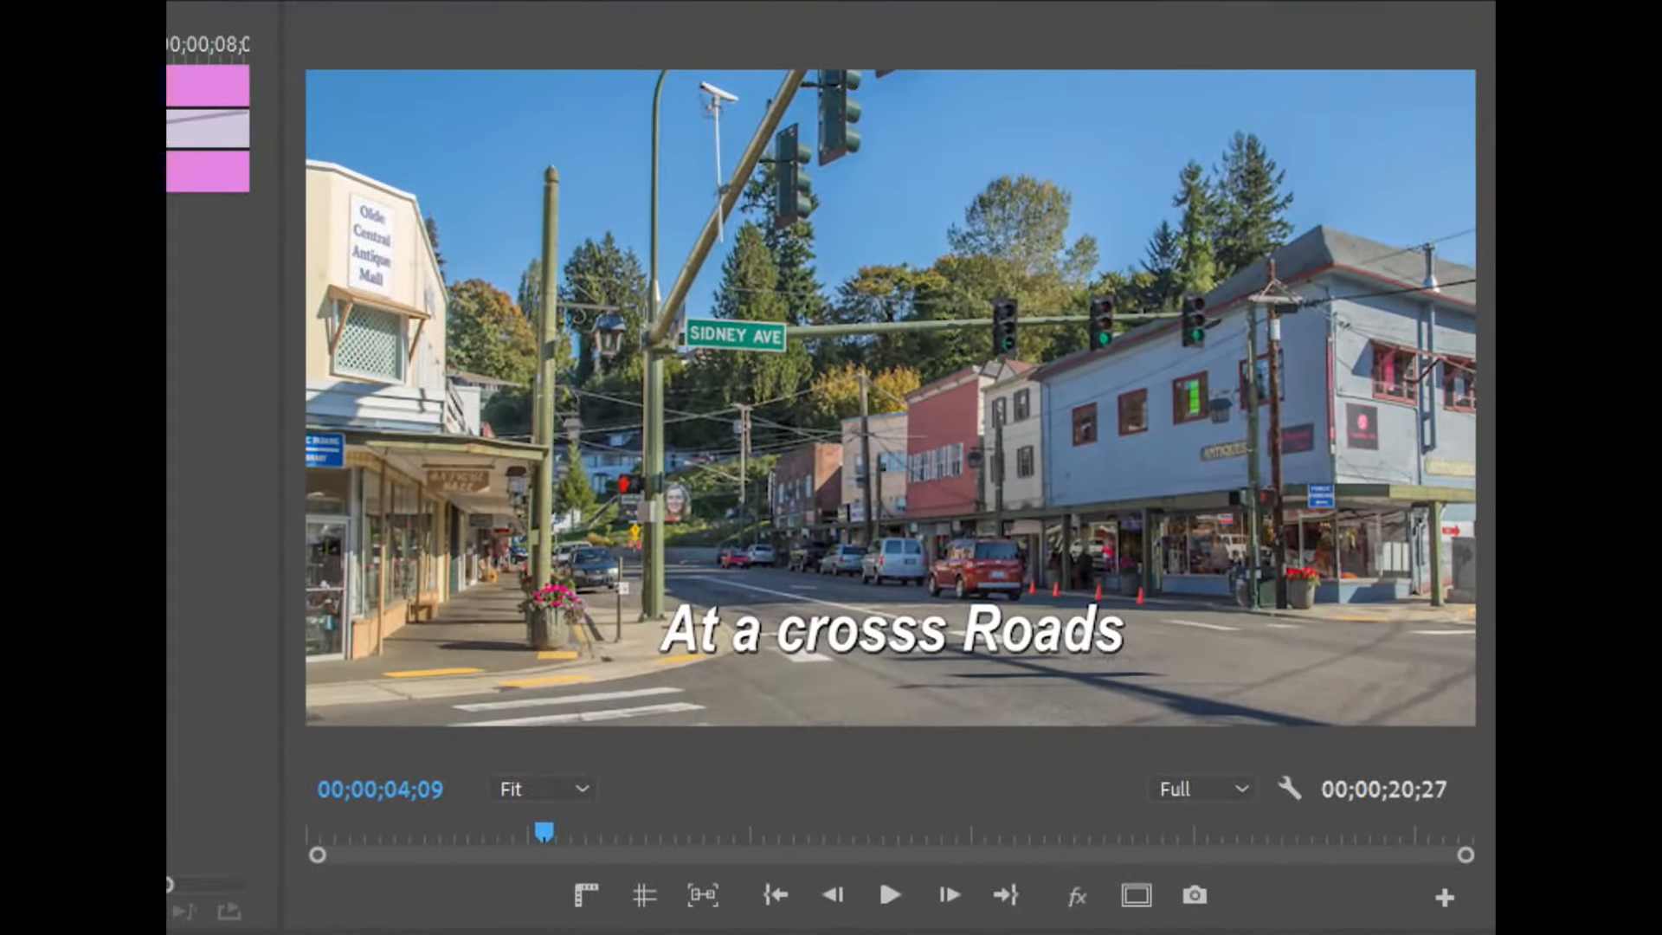
Play back the transition, enable Reverse for the Cube Spin transition between the titles, and render the sequence.
{"action": "key", "text": "space"}
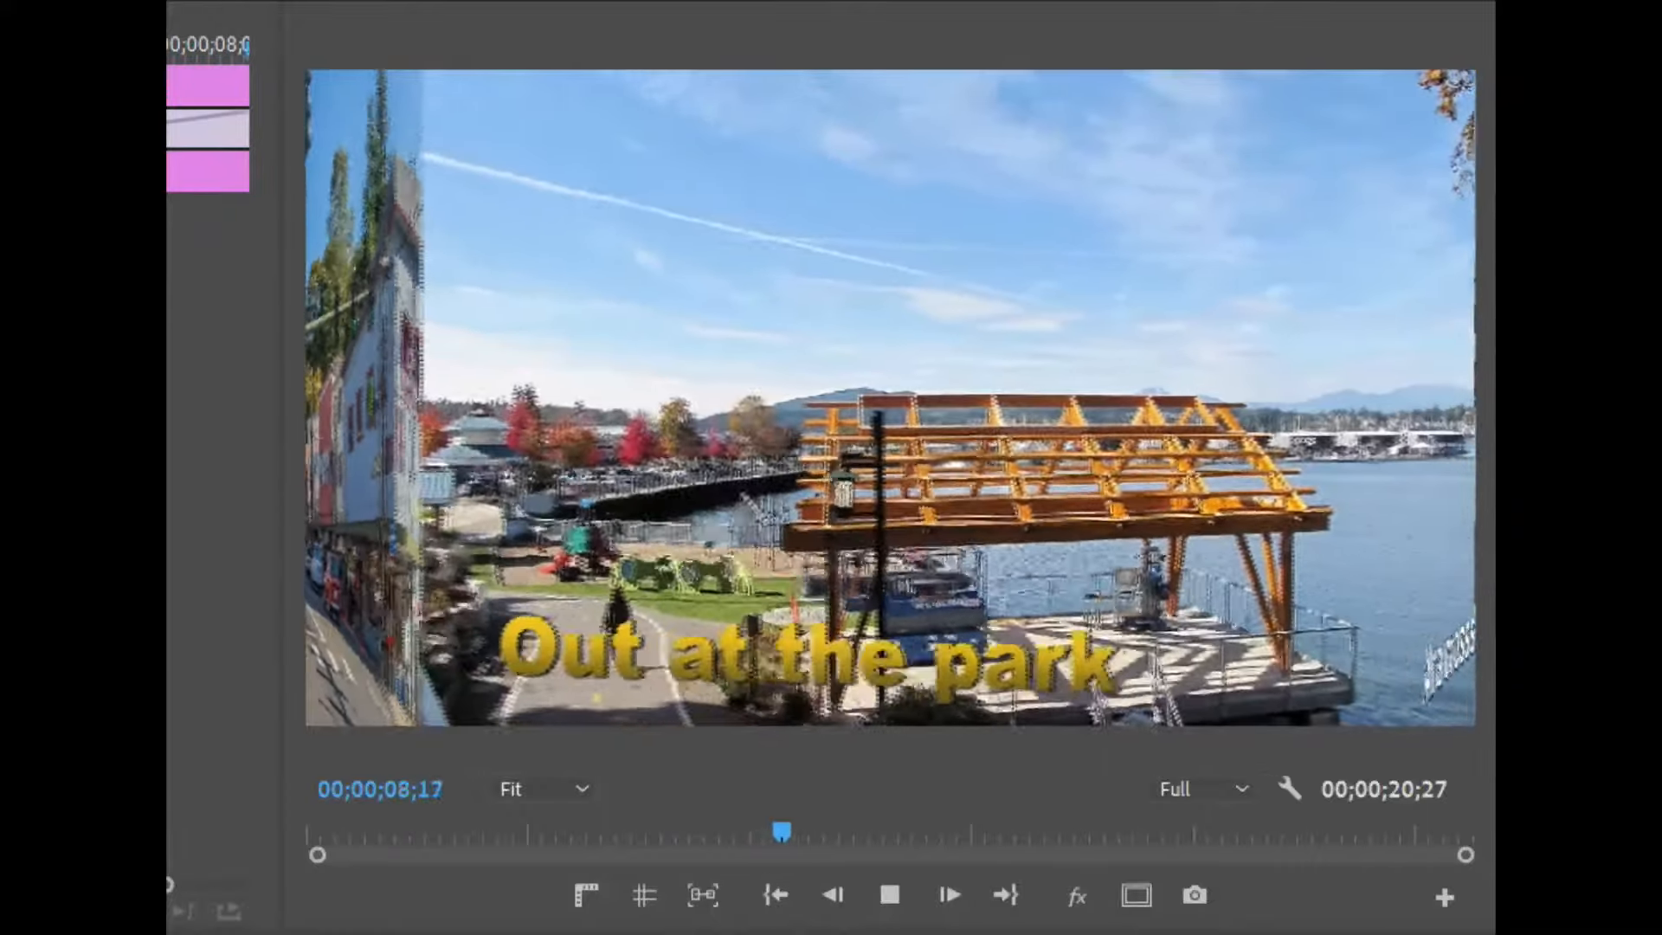
{"action": "key", "text": "space"}
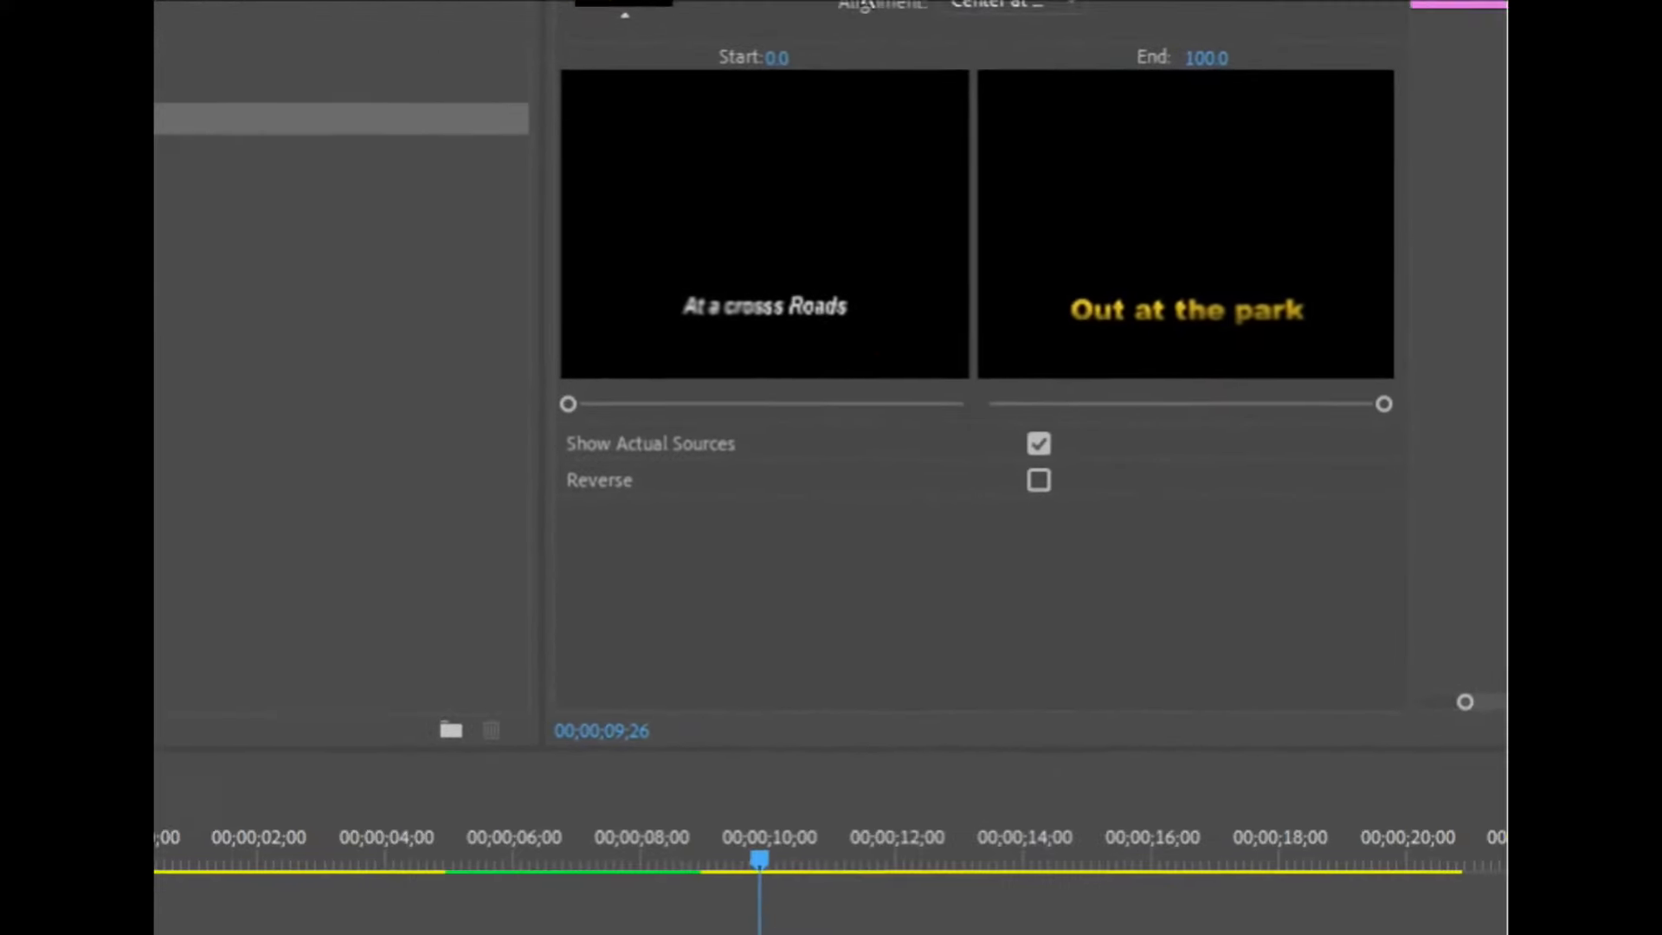
{"action": "left_click", "coordinate": [1047, 481]}
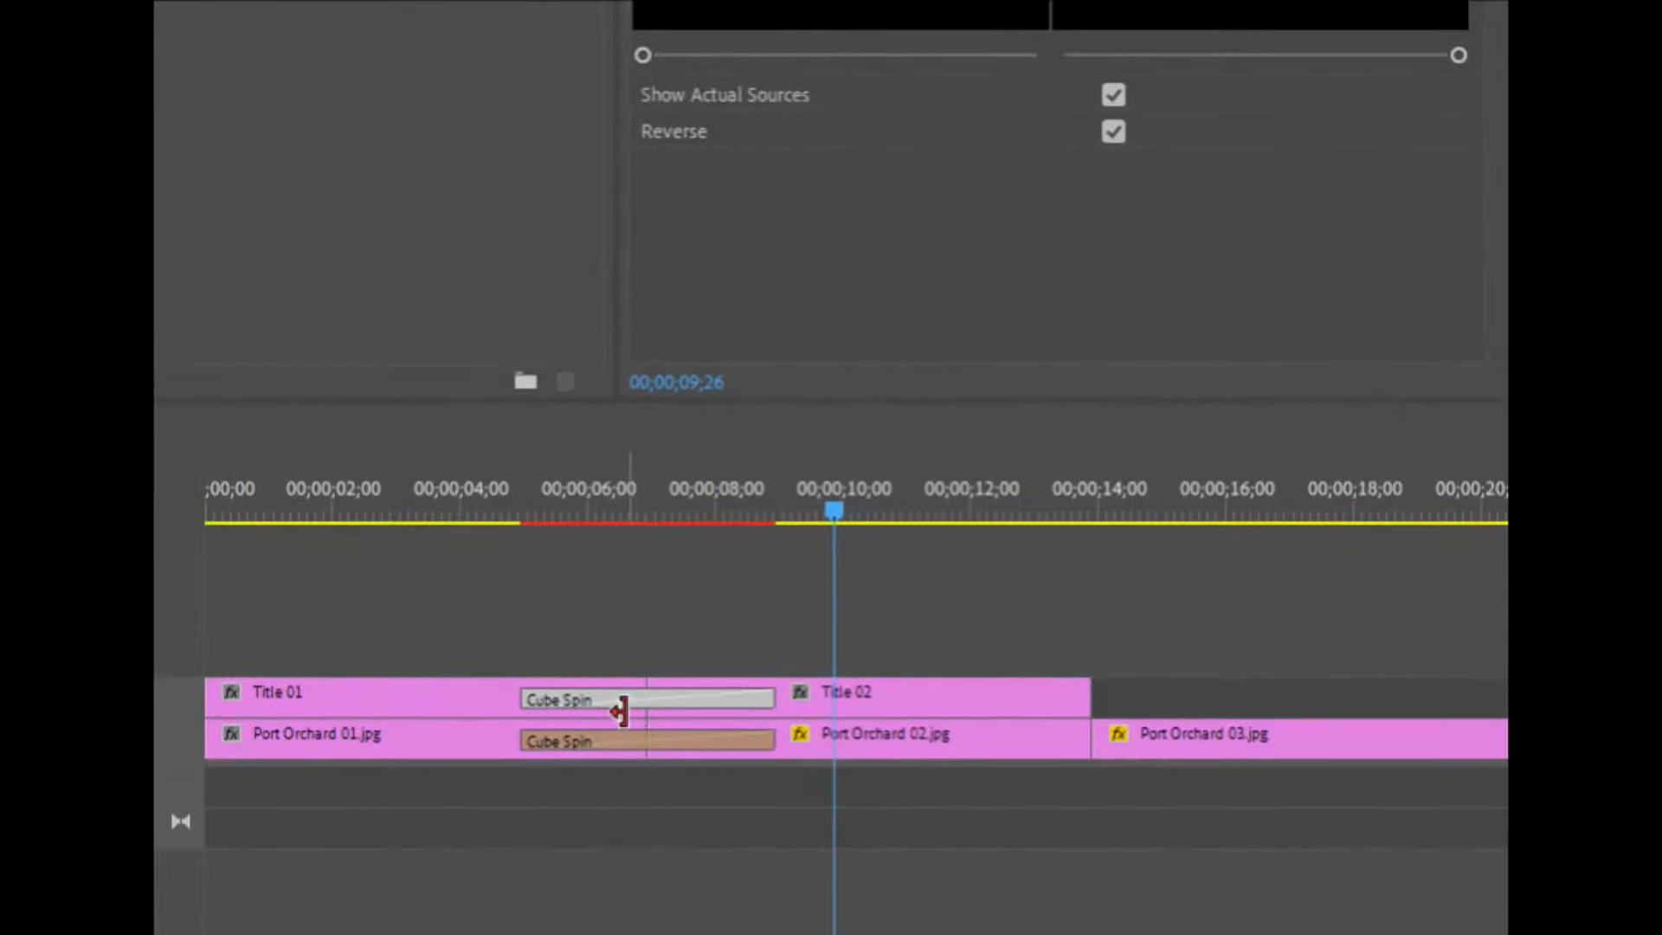
{"action": "left_click", "coordinate": [686, 809]}
{"action": "key", "text": "Return"}
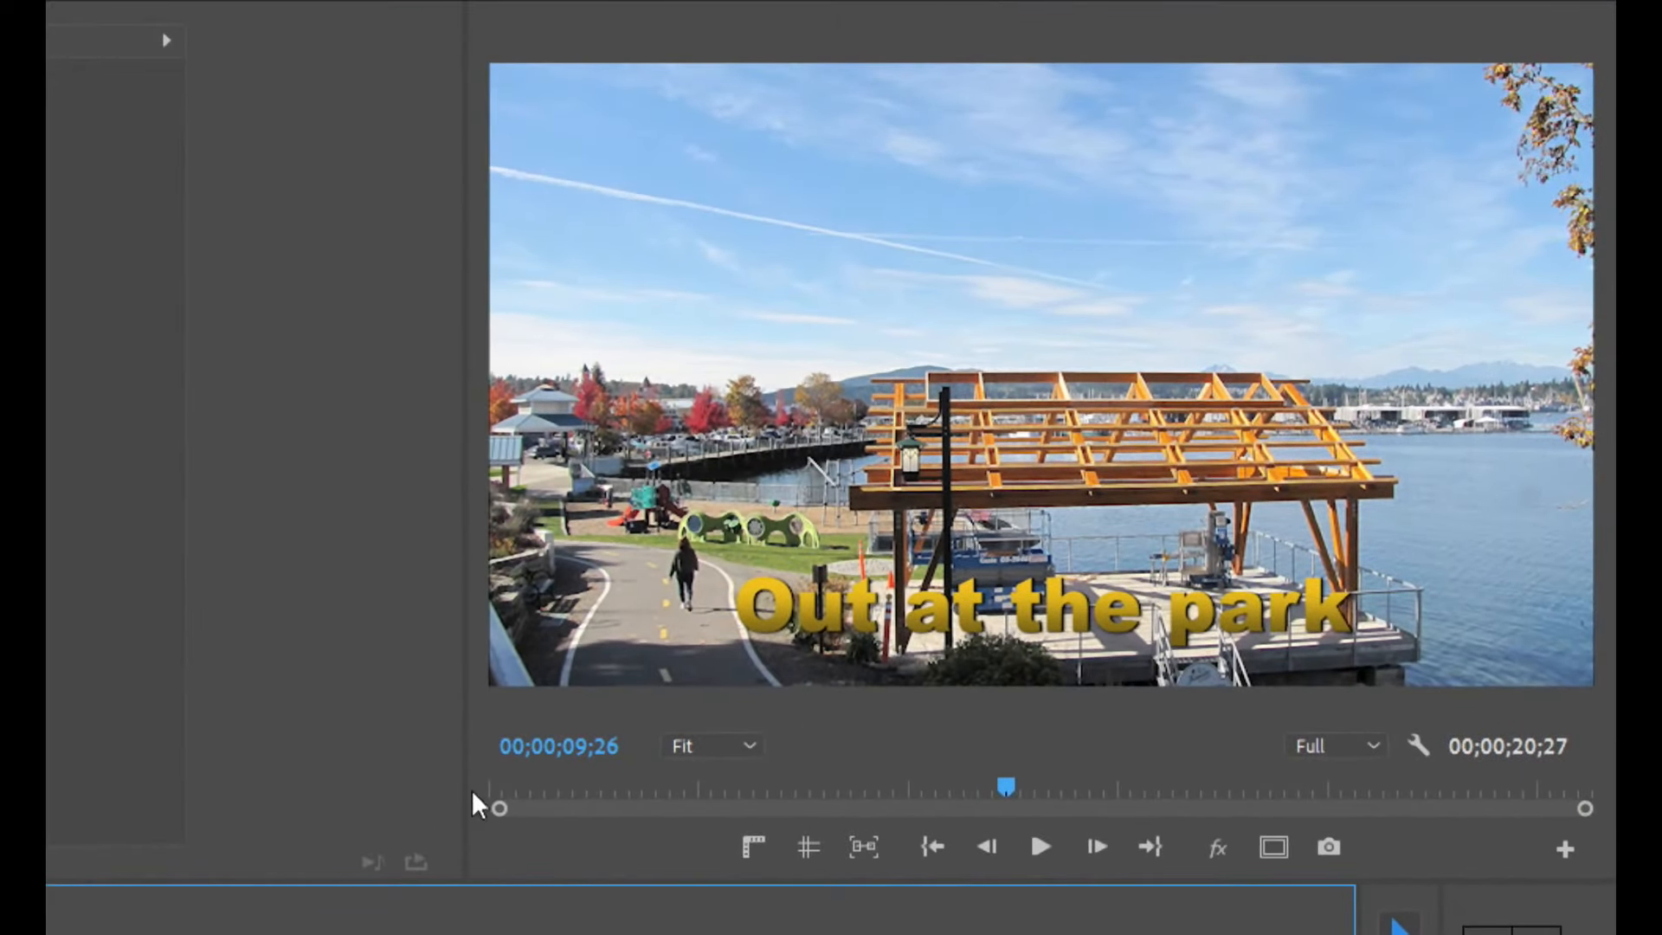
Play back the reversed transition in the program monitor.
{"action": "left_click", "coordinate": [701, 786]}
{"action": "key", "text": "space"}
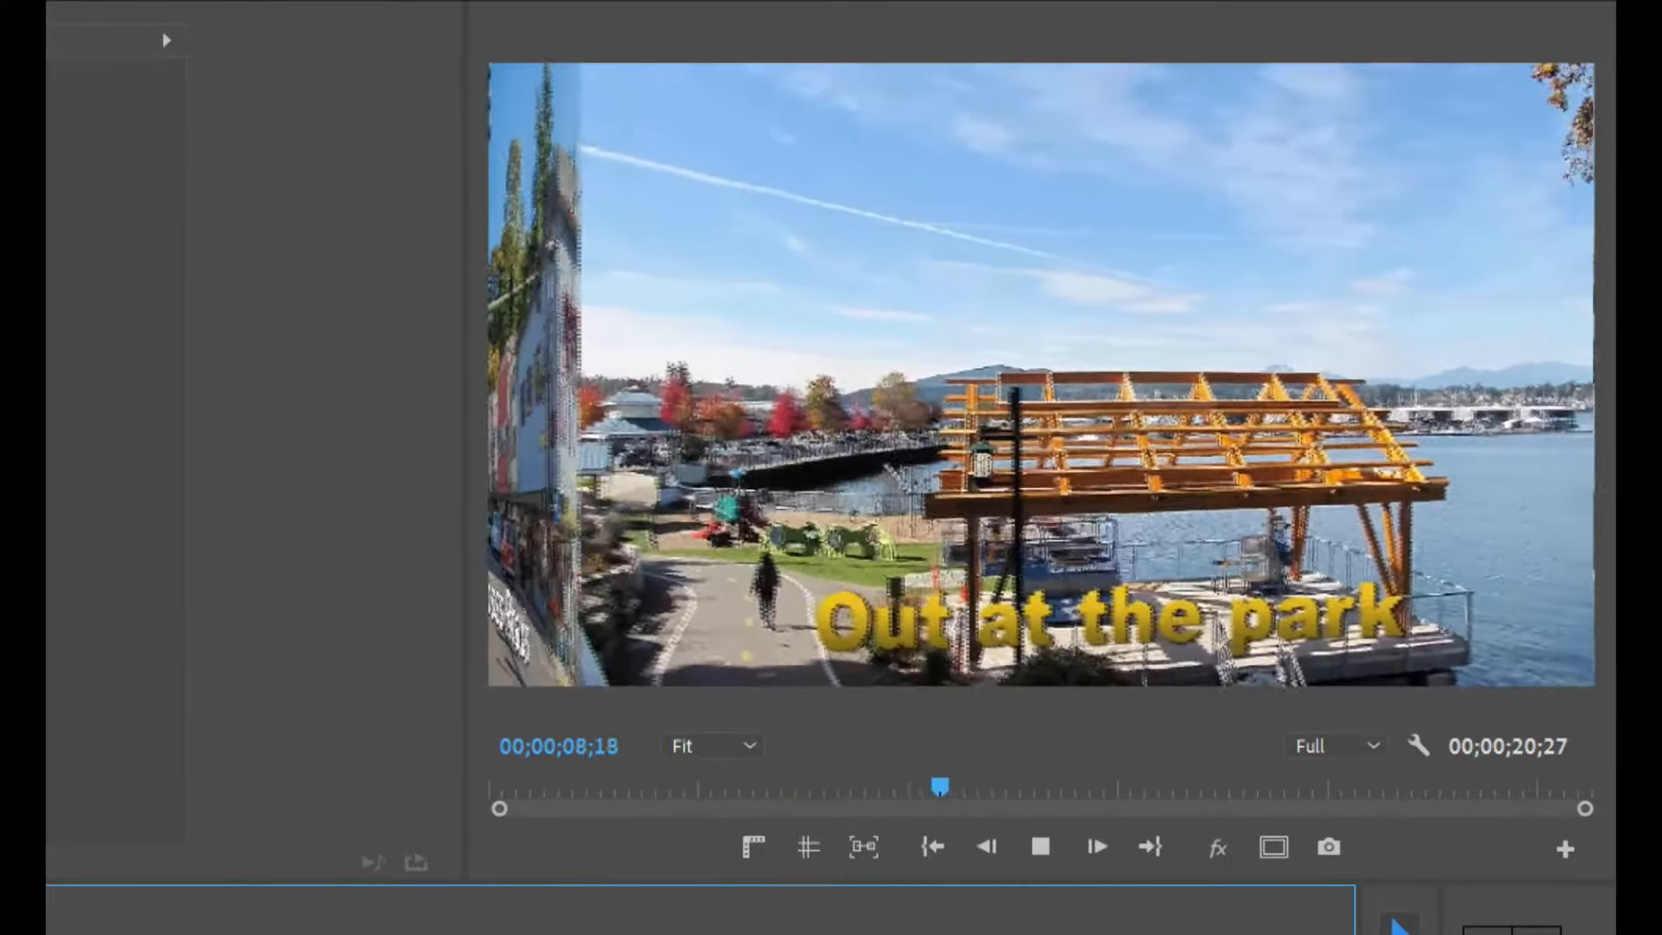
{"action": "key", "text": "space"}
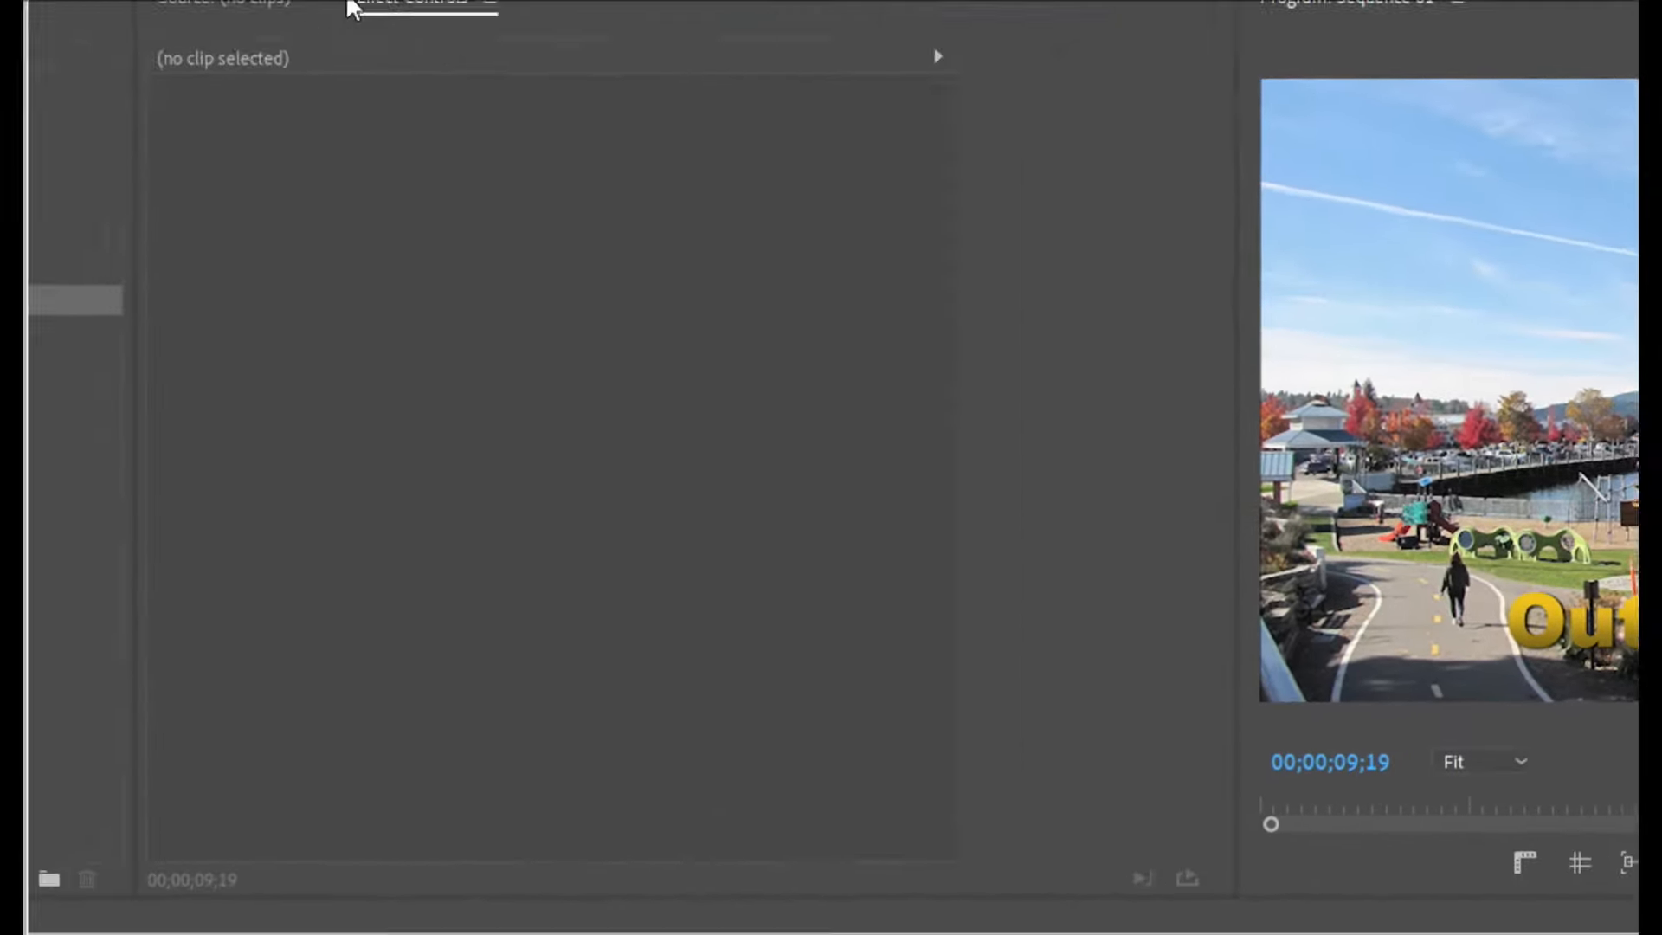
Create a new legacy title named Title 03 and enlarge the titler window.
{"action": "left_click", "coordinate": [1010, 490]}
{"action": "key", "text": "ctrl+t"}
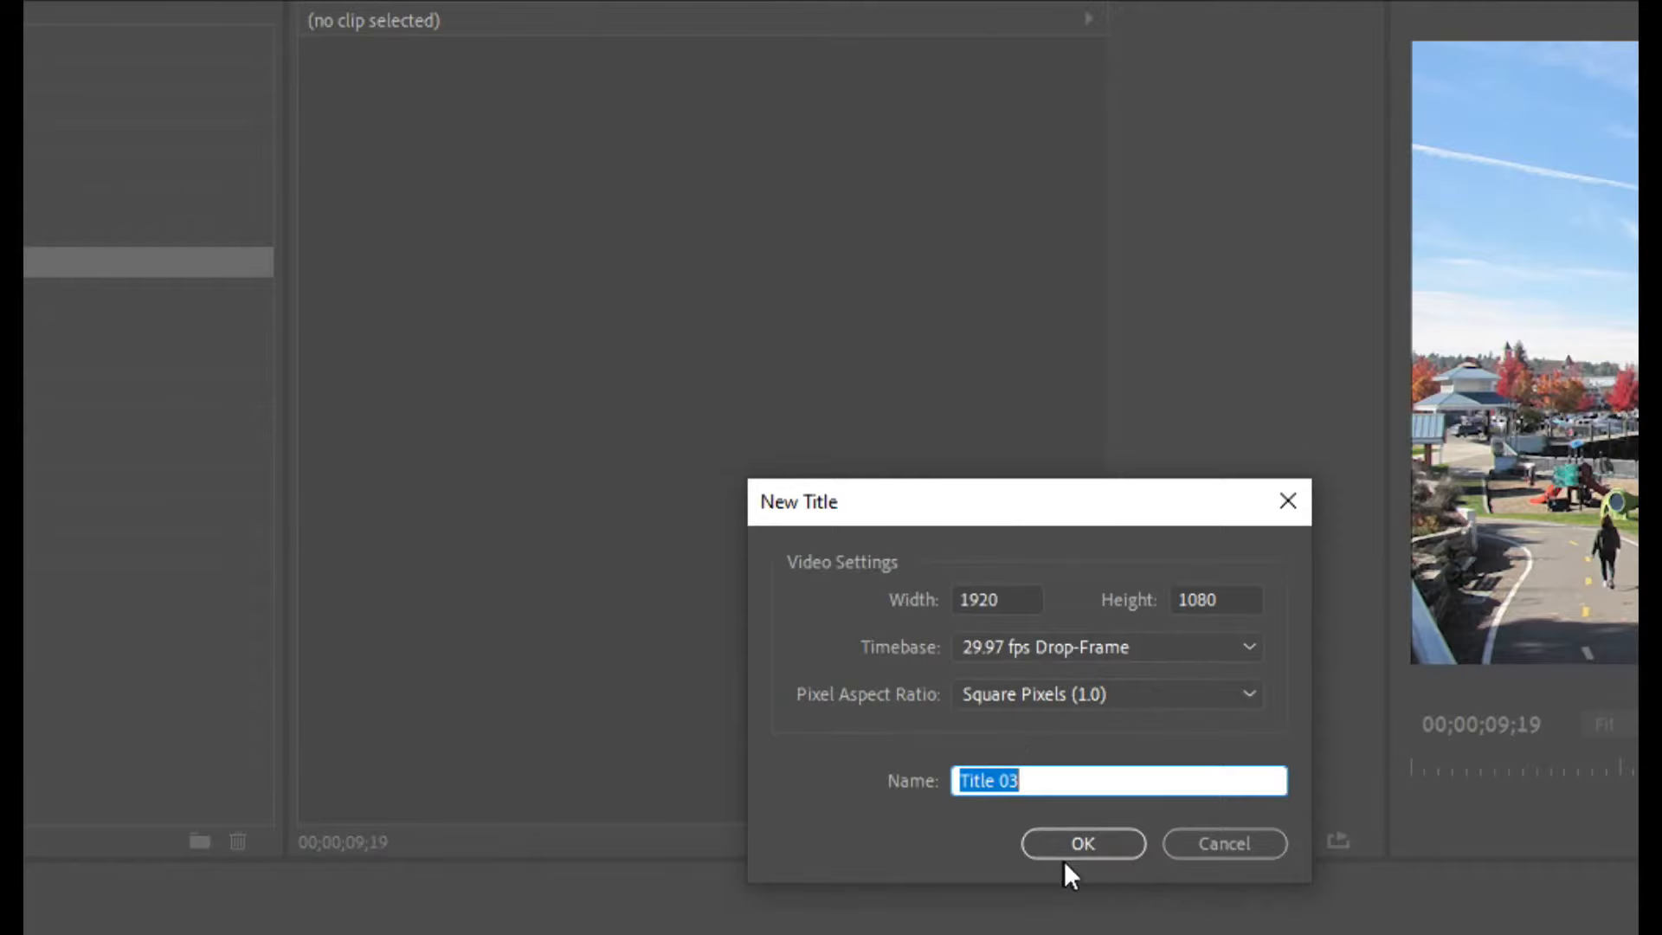
{"action": "left_click", "coordinate": [1070, 845]}
{"action": "left_click_drag", "start_coordinate": [1264, 59], "coordinate": [885, 0]}
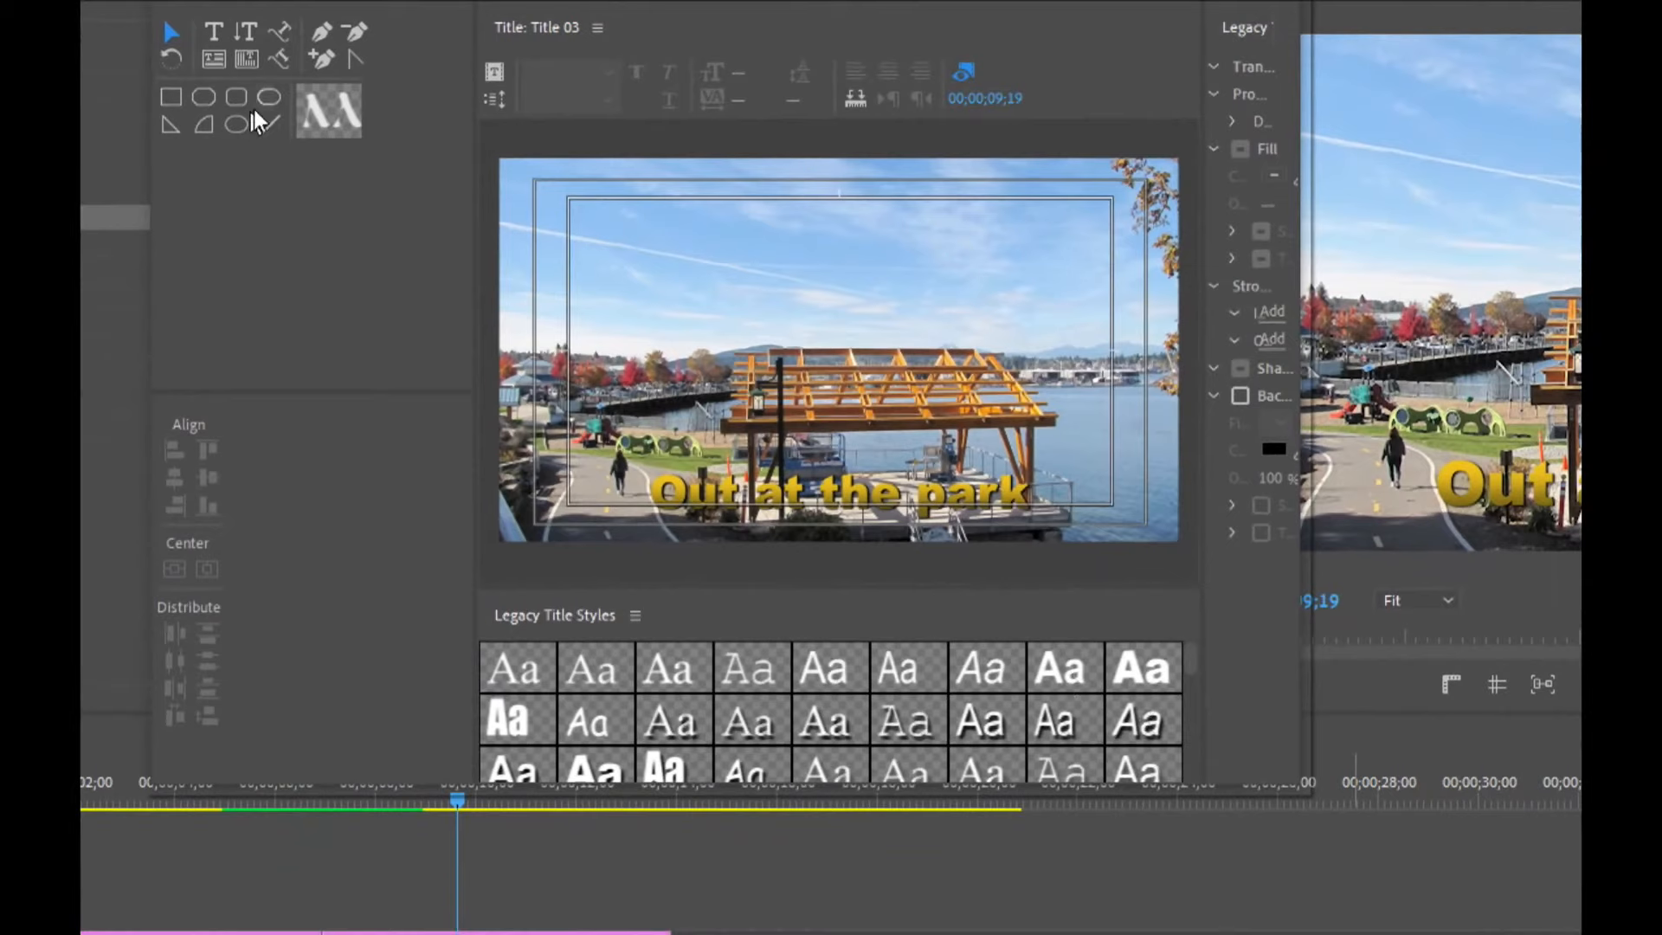
Draw a circle about 406 px wide in the upper left and apply an orange-yellow gradient style to it.
{"action": "left_click", "coordinate": [236, 123]}
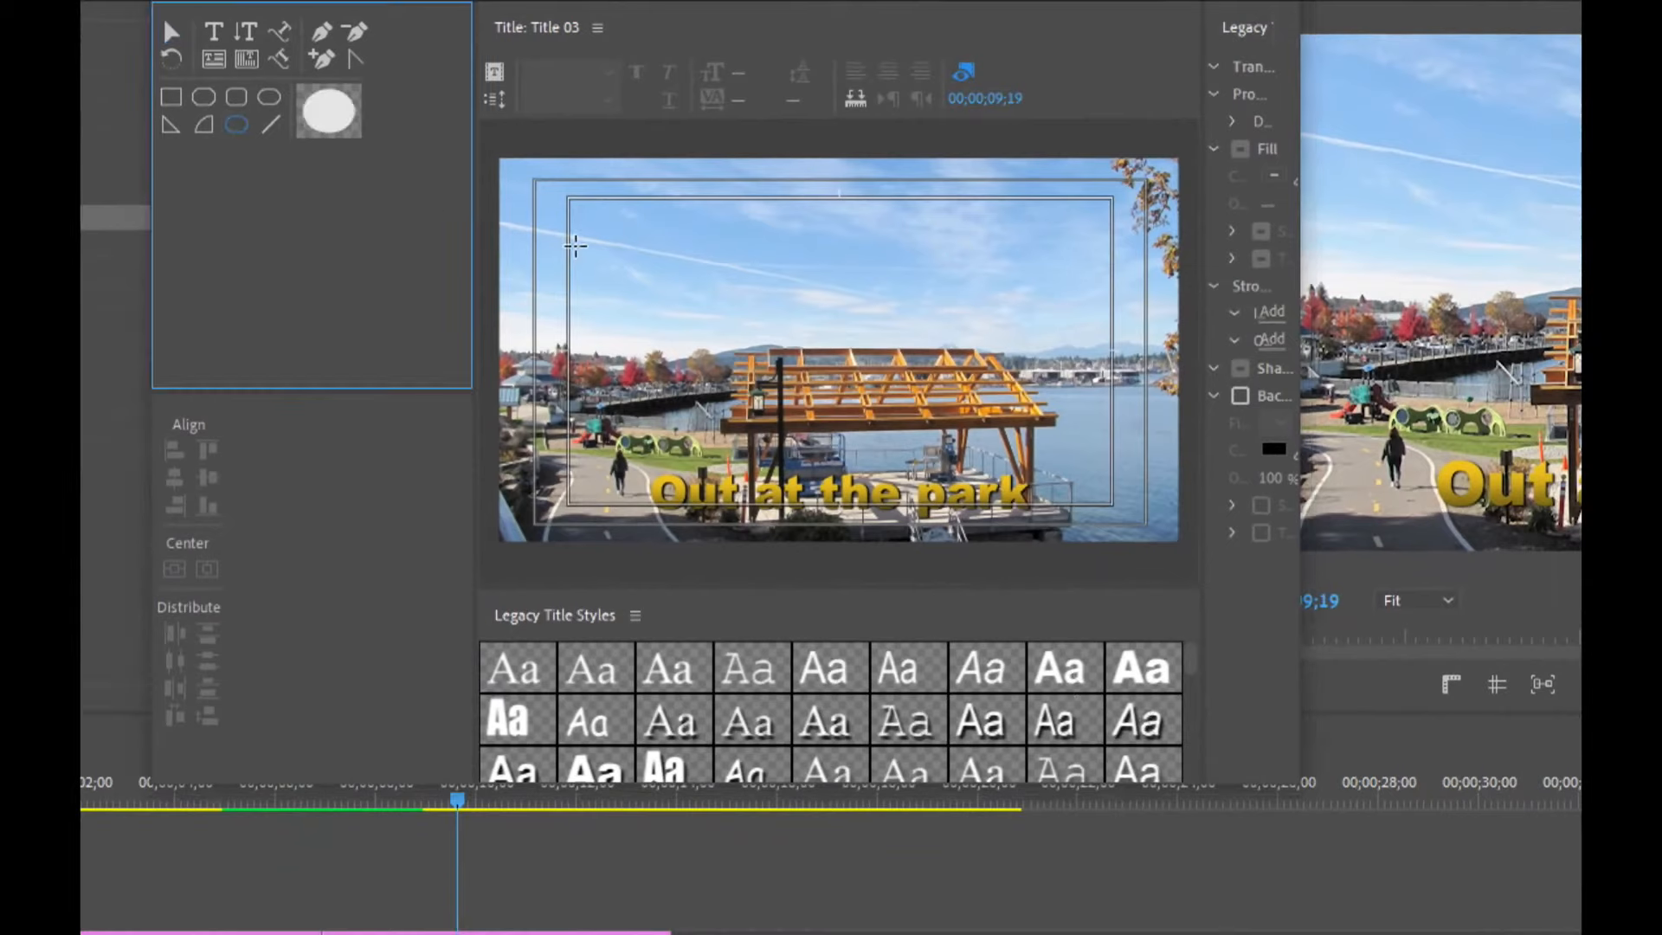
{"action": "left_click_drag", "start_coordinate": [626, 236], "coordinate": [769, 364]}
{"action": "mouse_move", "coordinate": [1192, 654]}
{"action": "left_mouse_down"}
{"action": "mouse_move", "coordinate": [1193, 745]}
{"action": "mouse_move", "coordinate": [1206, 662]}
{"action": "left_mouse_up"}
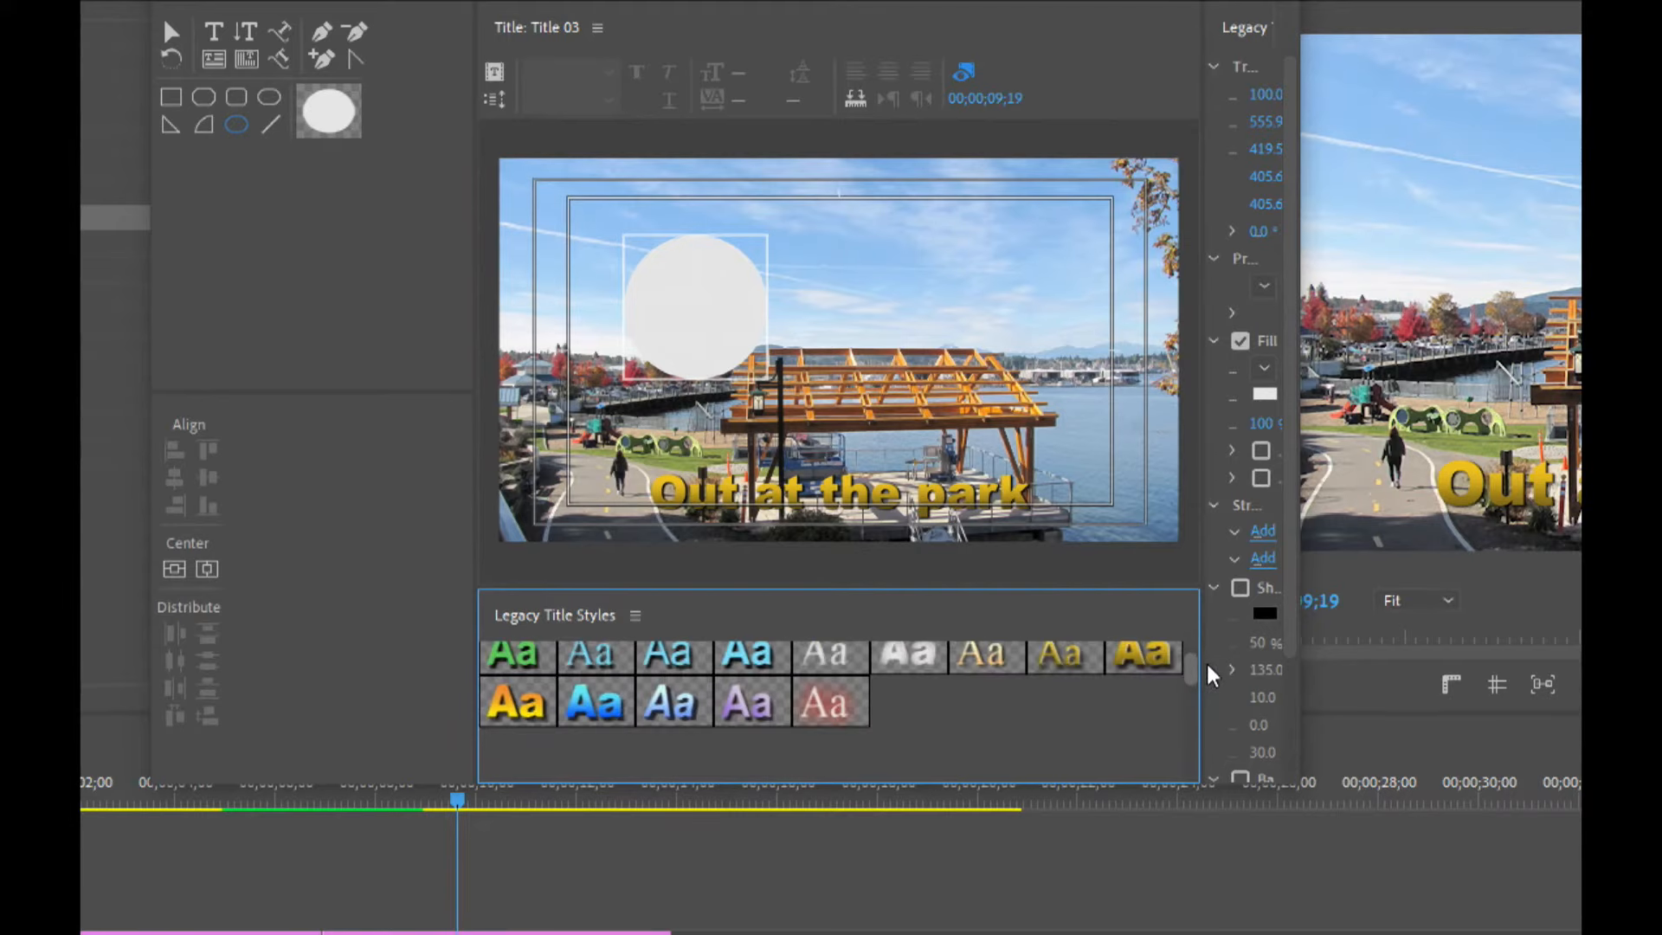
{"action": "left_click", "coordinate": [530, 719]}
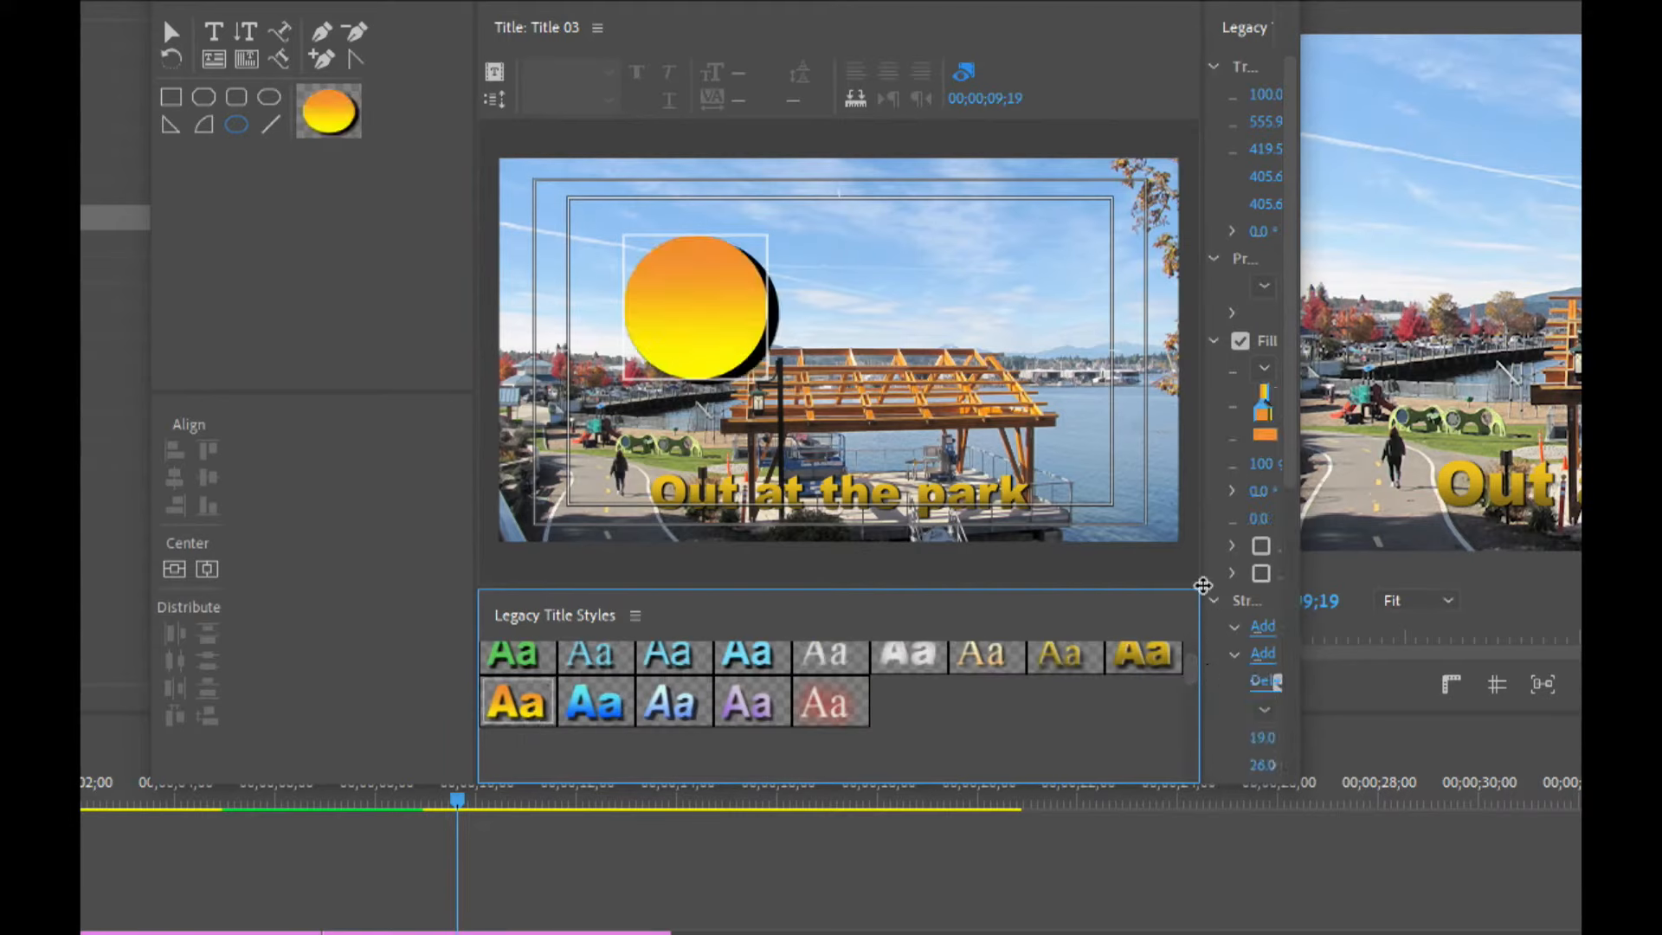
Set the circle's outer stroke size to 5.
{"action": "left_click_drag", "start_coordinate": [1203, 586], "coordinate": [1098, 549]}
{"action": "left_click_drag", "start_coordinate": [1290, 464], "coordinate": [1291, 779]}
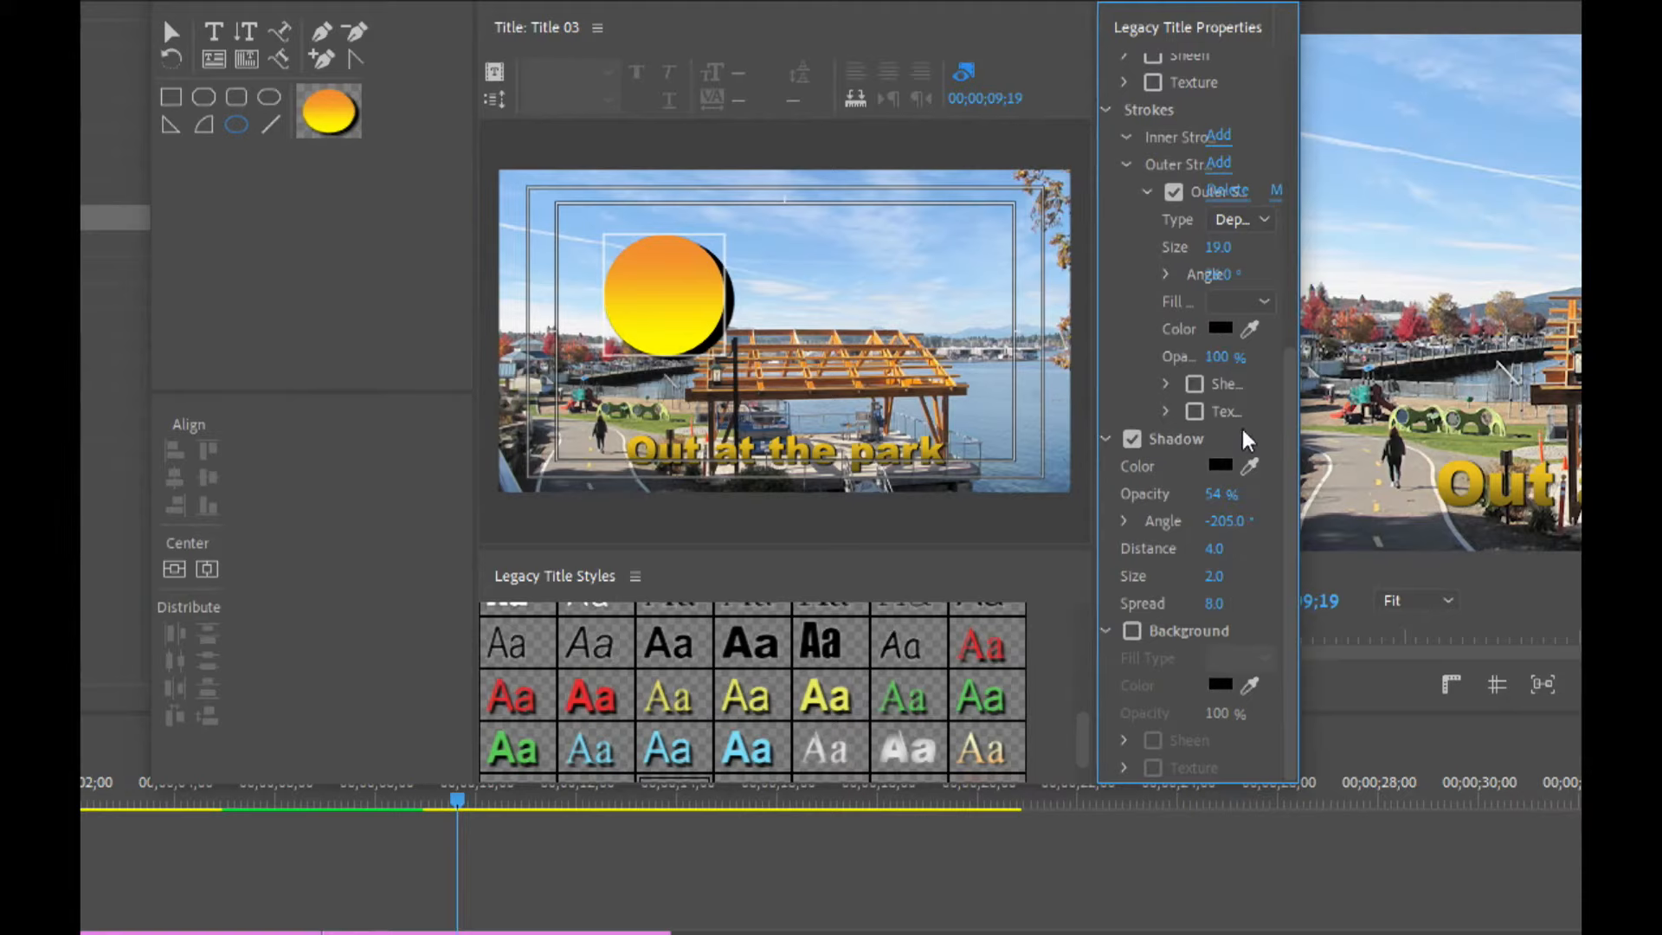
{"action": "left_click_drag", "start_coordinate": [1226, 251], "coordinate": [1212, 251]}
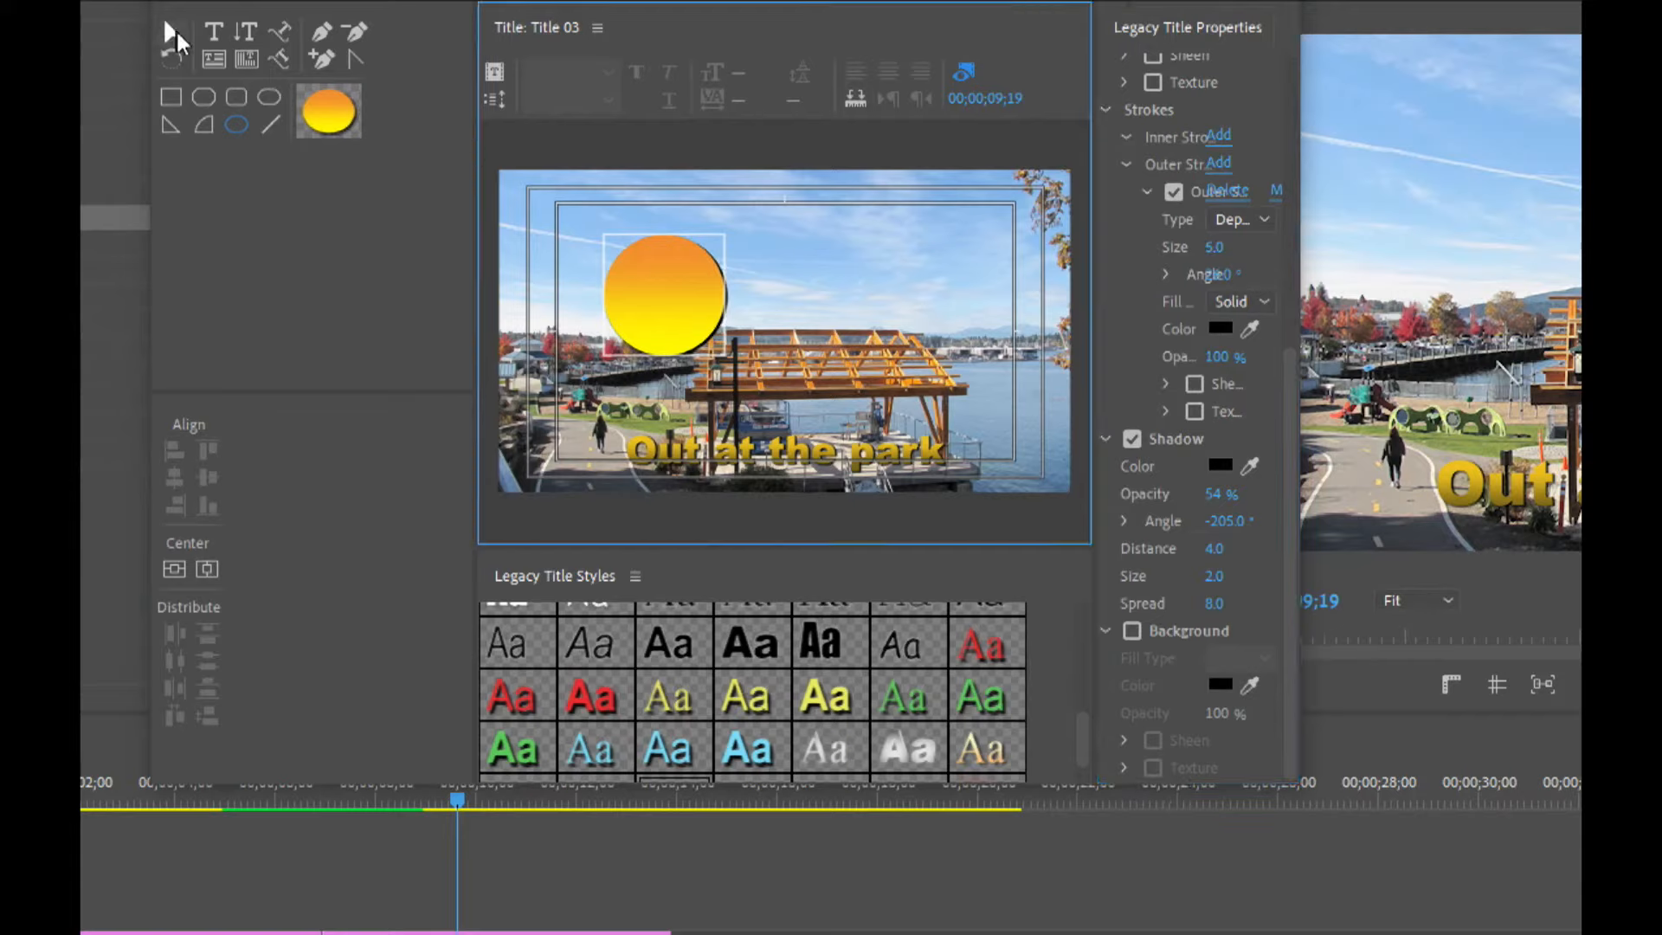
Move the circle and draw wedge shapes as sun rays extending from its right side and bottom.
{"action": "left_click", "coordinate": [170, 32]}
{"action": "left_click_drag", "start_coordinate": [646, 298], "coordinate": [691, 270]}
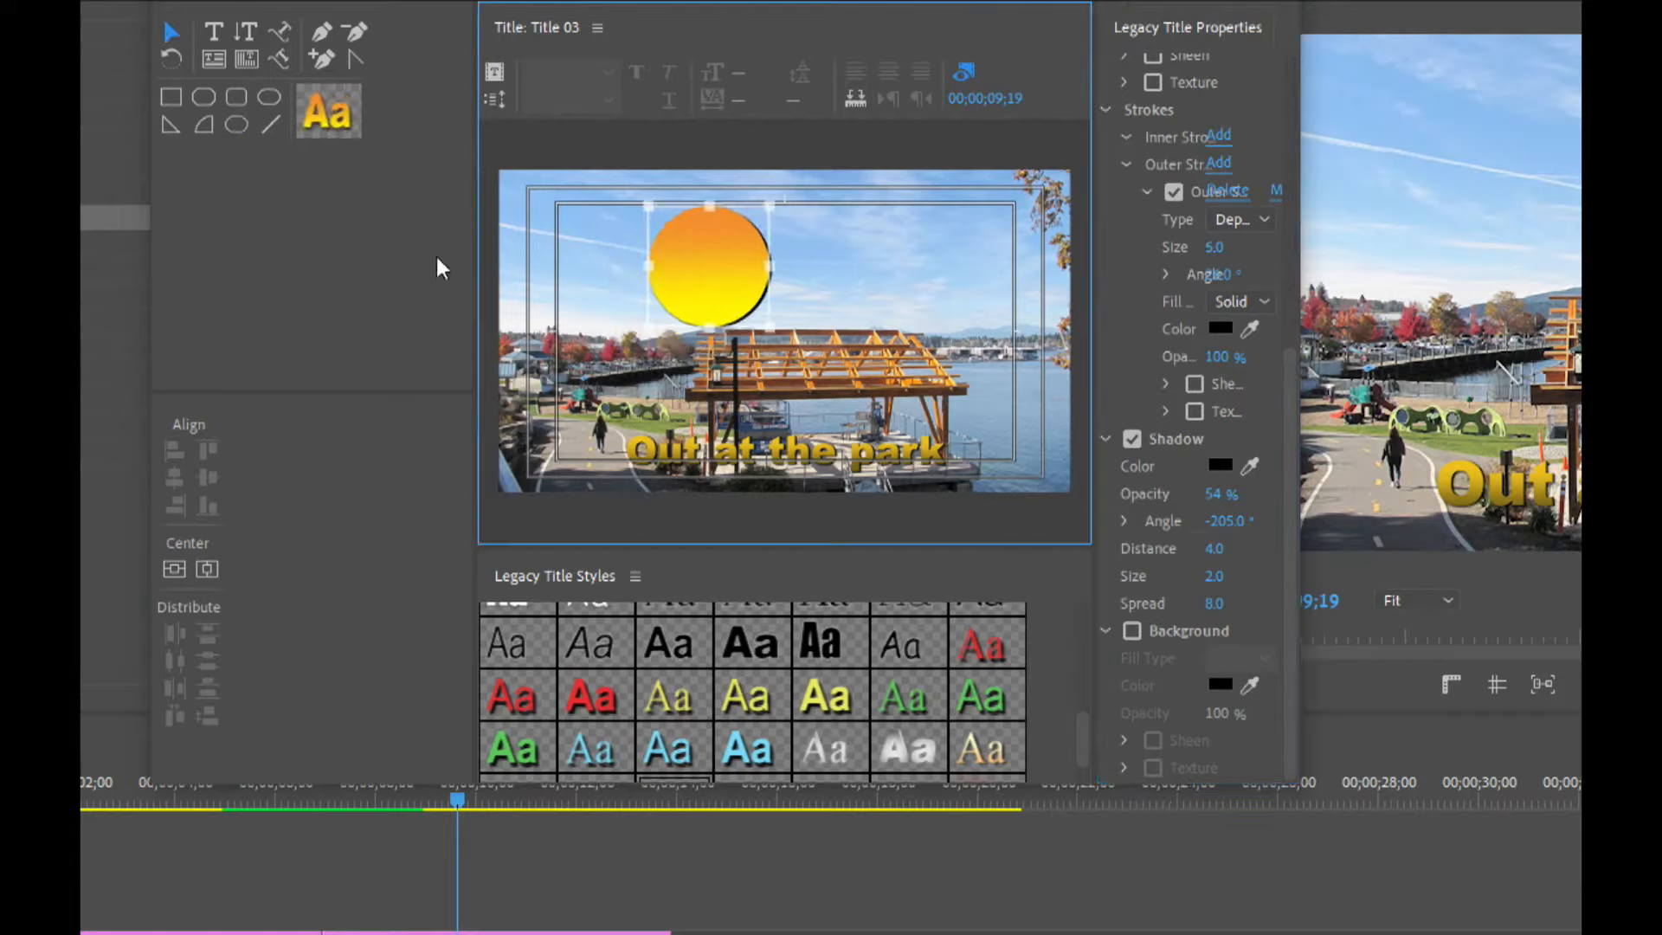
{"action": "left_click", "coordinate": [172, 126]}
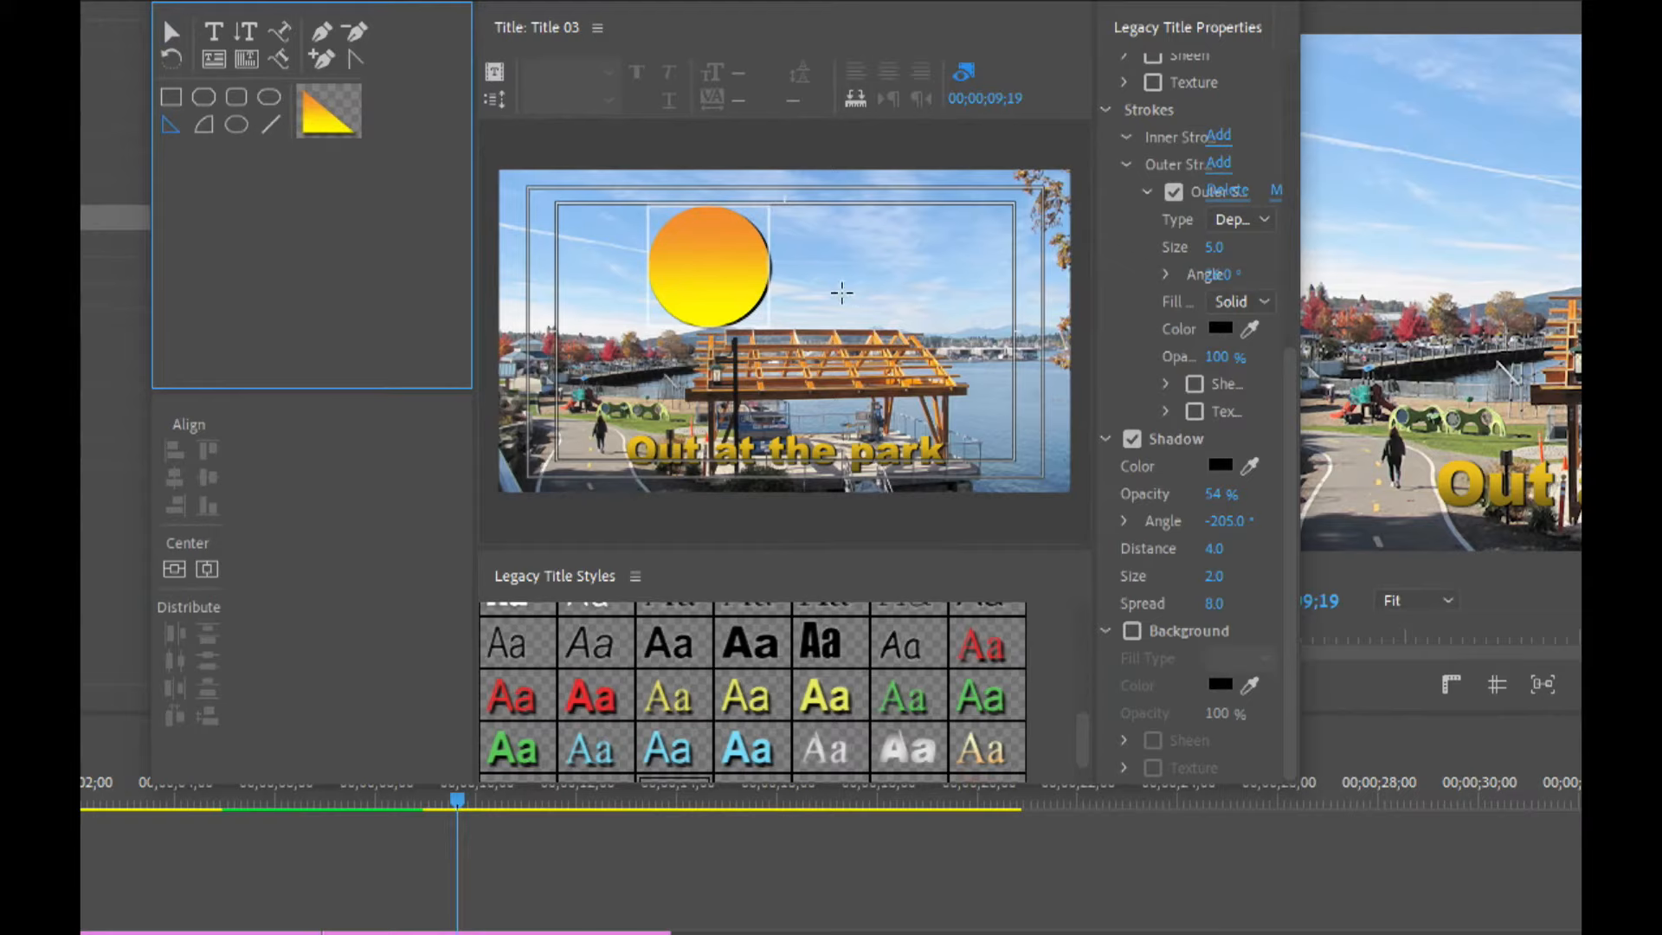
{"action": "mouse_move", "coordinate": [863, 314]}
{"action": "left_mouse_down"}
{"action": "mouse_move", "coordinate": [892, 350]}
{"action": "mouse_move", "coordinate": [897, 310]}
{"action": "left_mouse_up"}
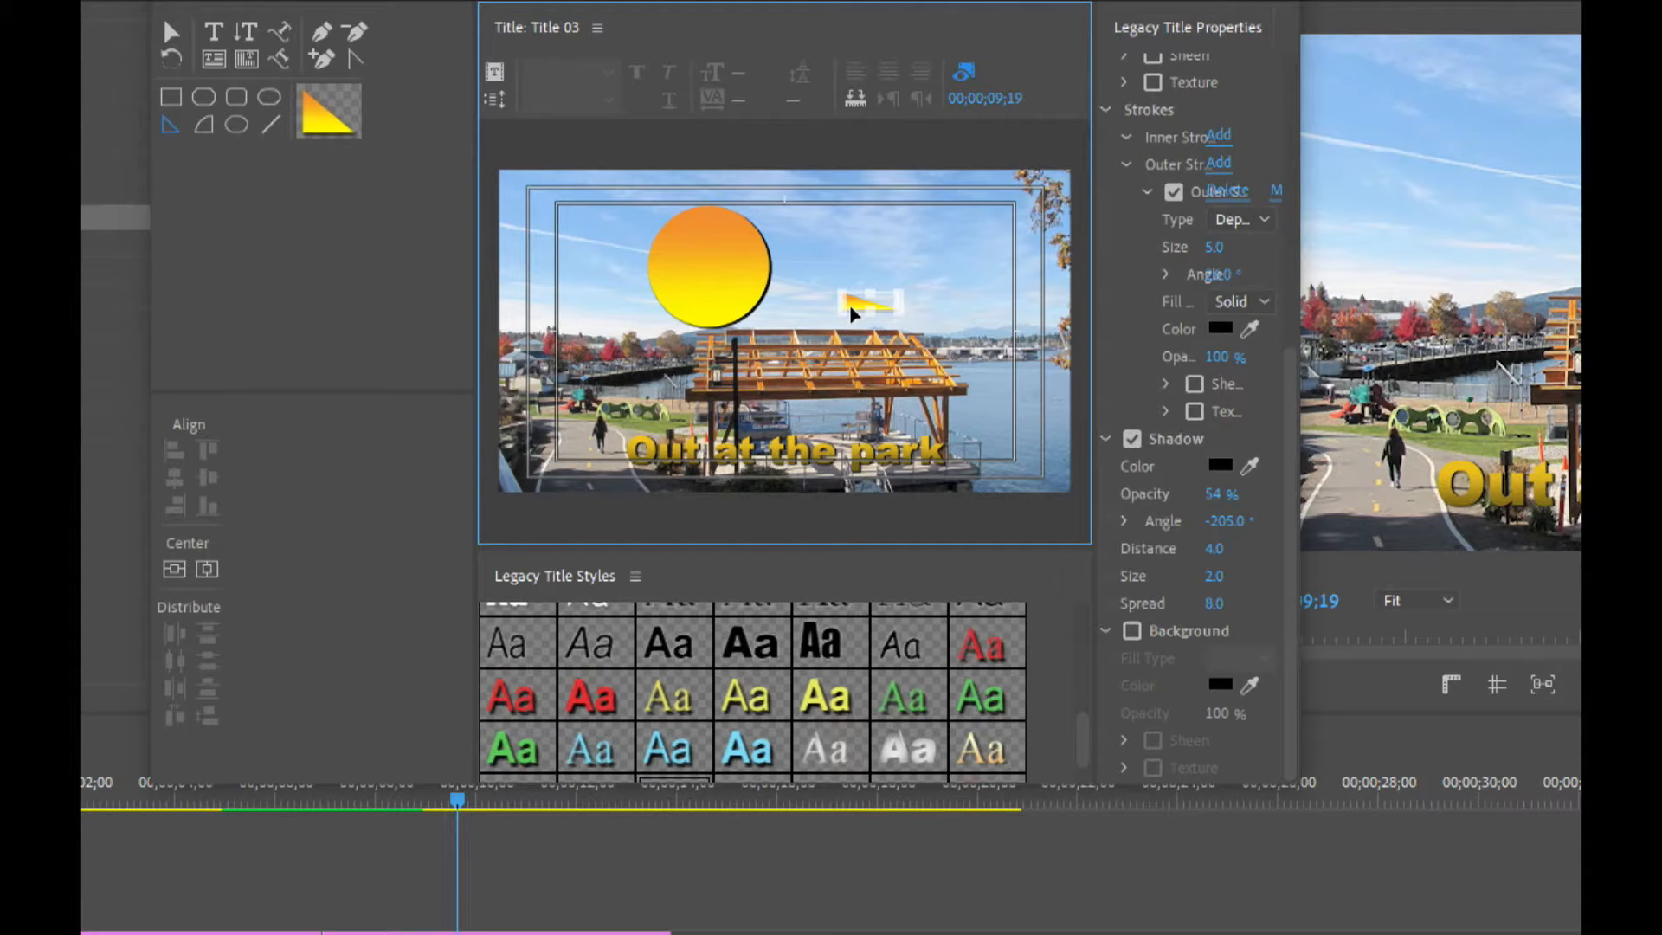
{"action": "left_click_drag", "start_coordinate": [852, 313], "coordinate": [775, 284]}
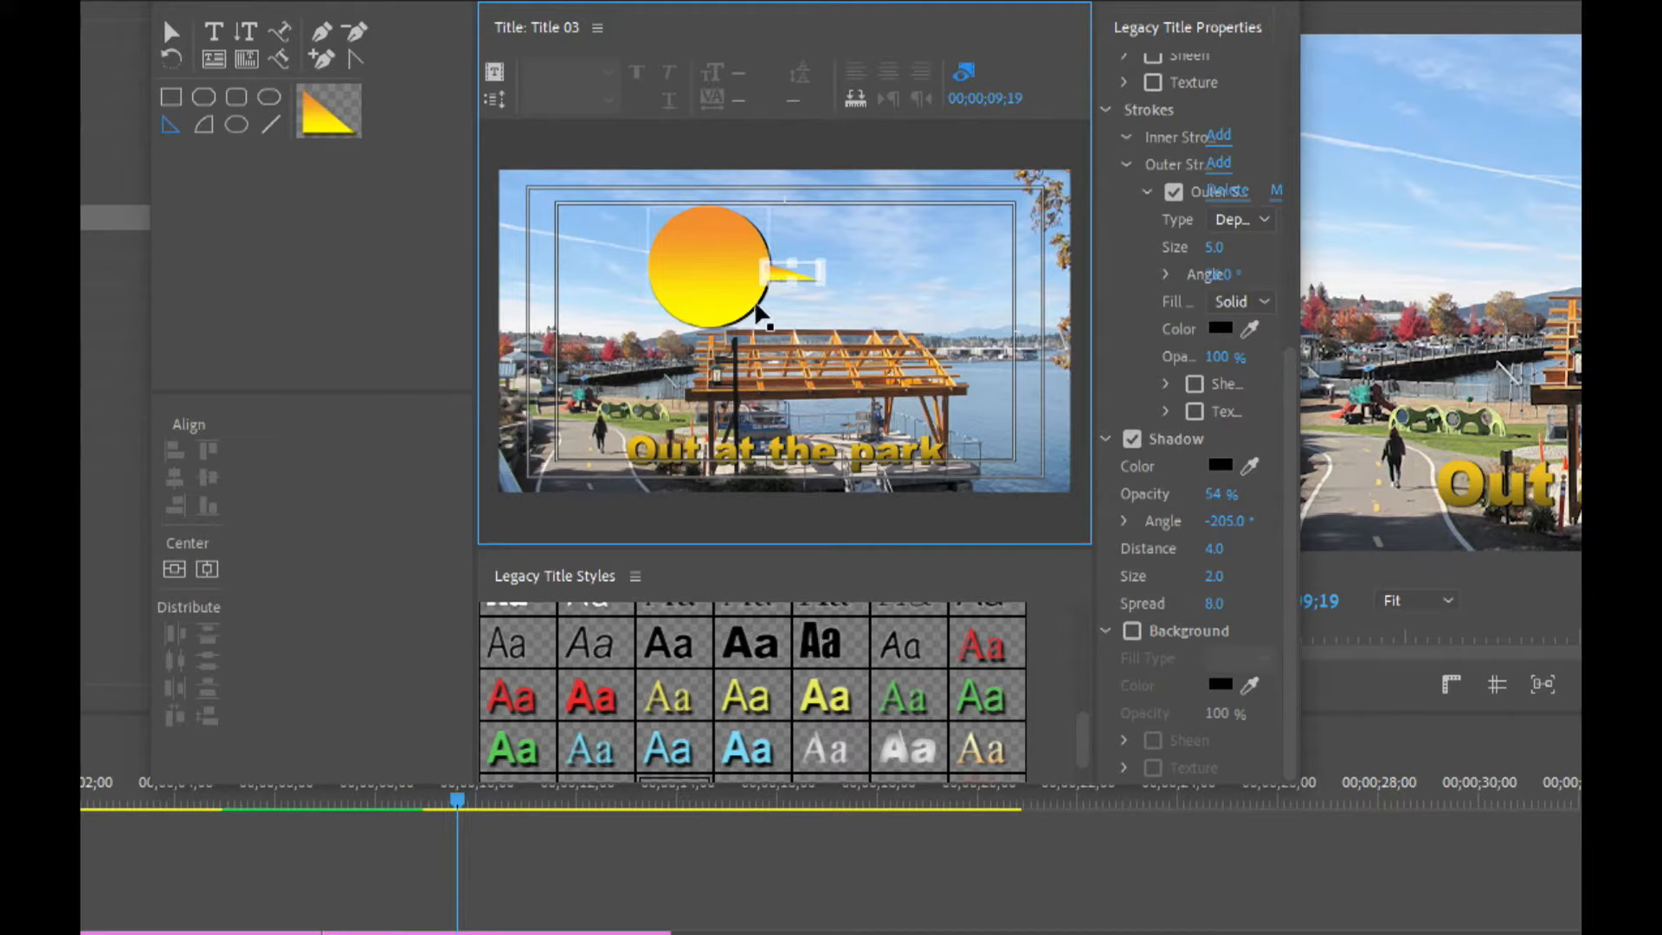
{"action": "left_click_drag", "start_coordinate": [791, 274], "coordinate": [778, 364]}
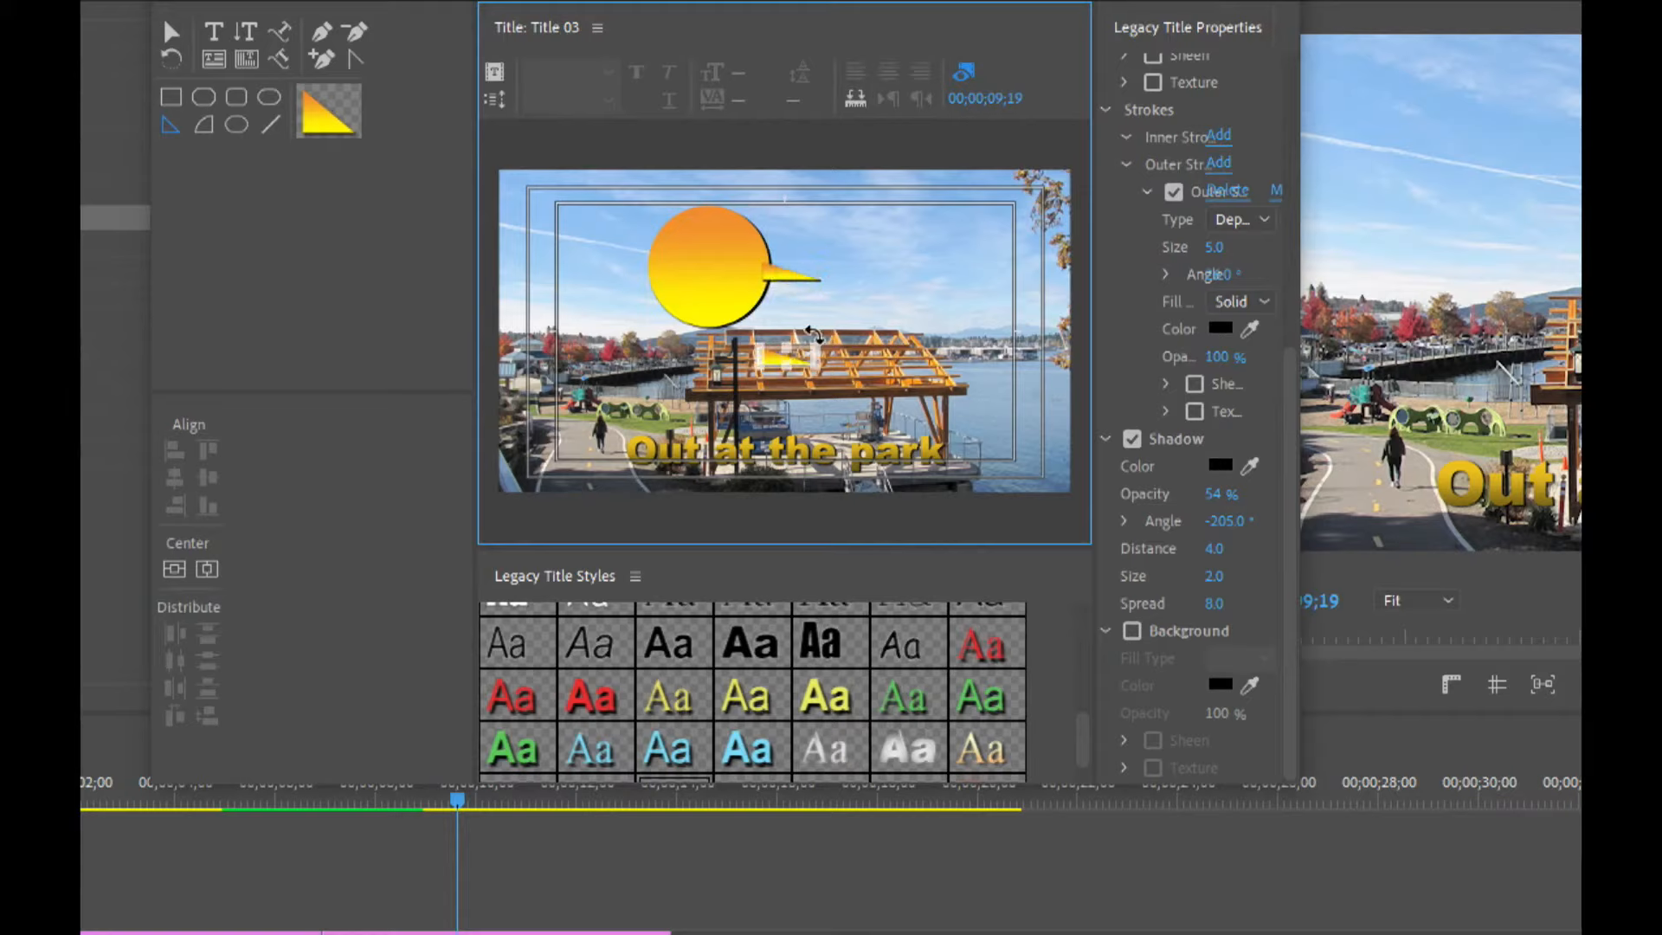
{"action": "left_click_drag", "start_coordinate": [824, 337], "coordinate": [708, 351]}
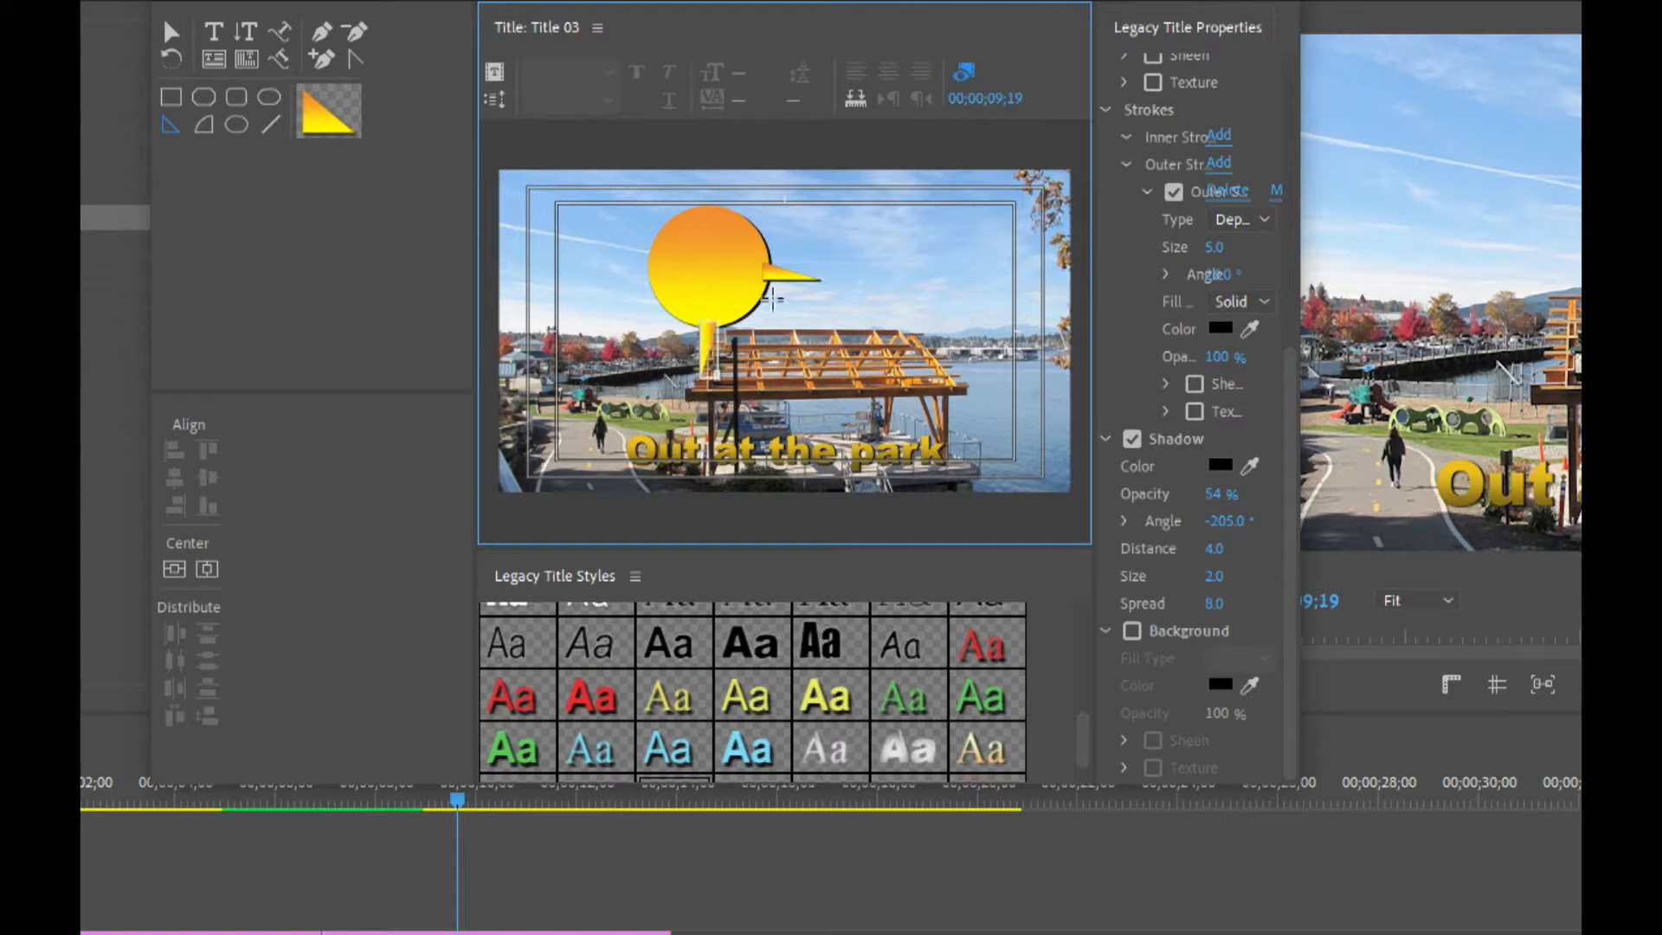
Duplicate the wedge rays and place copies at the lower right and upper right of the circle.
{"action": "left_click", "coordinate": [171, 32]}
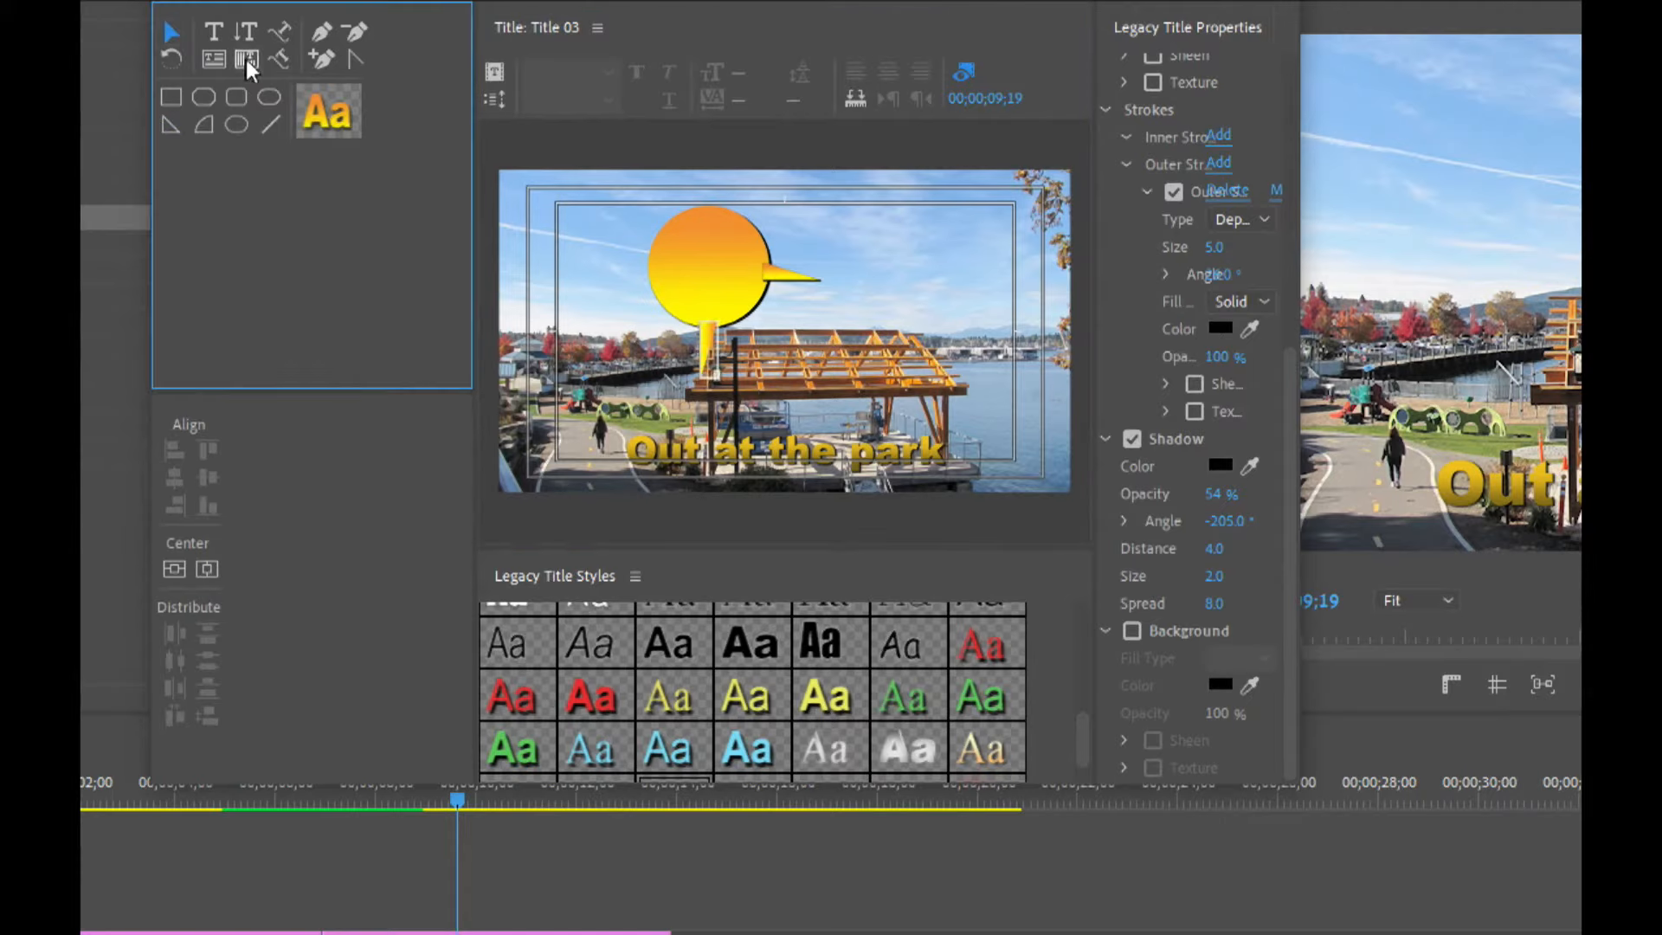
{"action": "left_click", "coordinate": [787, 277]}
{"action": "left_click_drag", "start_coordinate": [787, 277], "coordinate": [762, 338]}
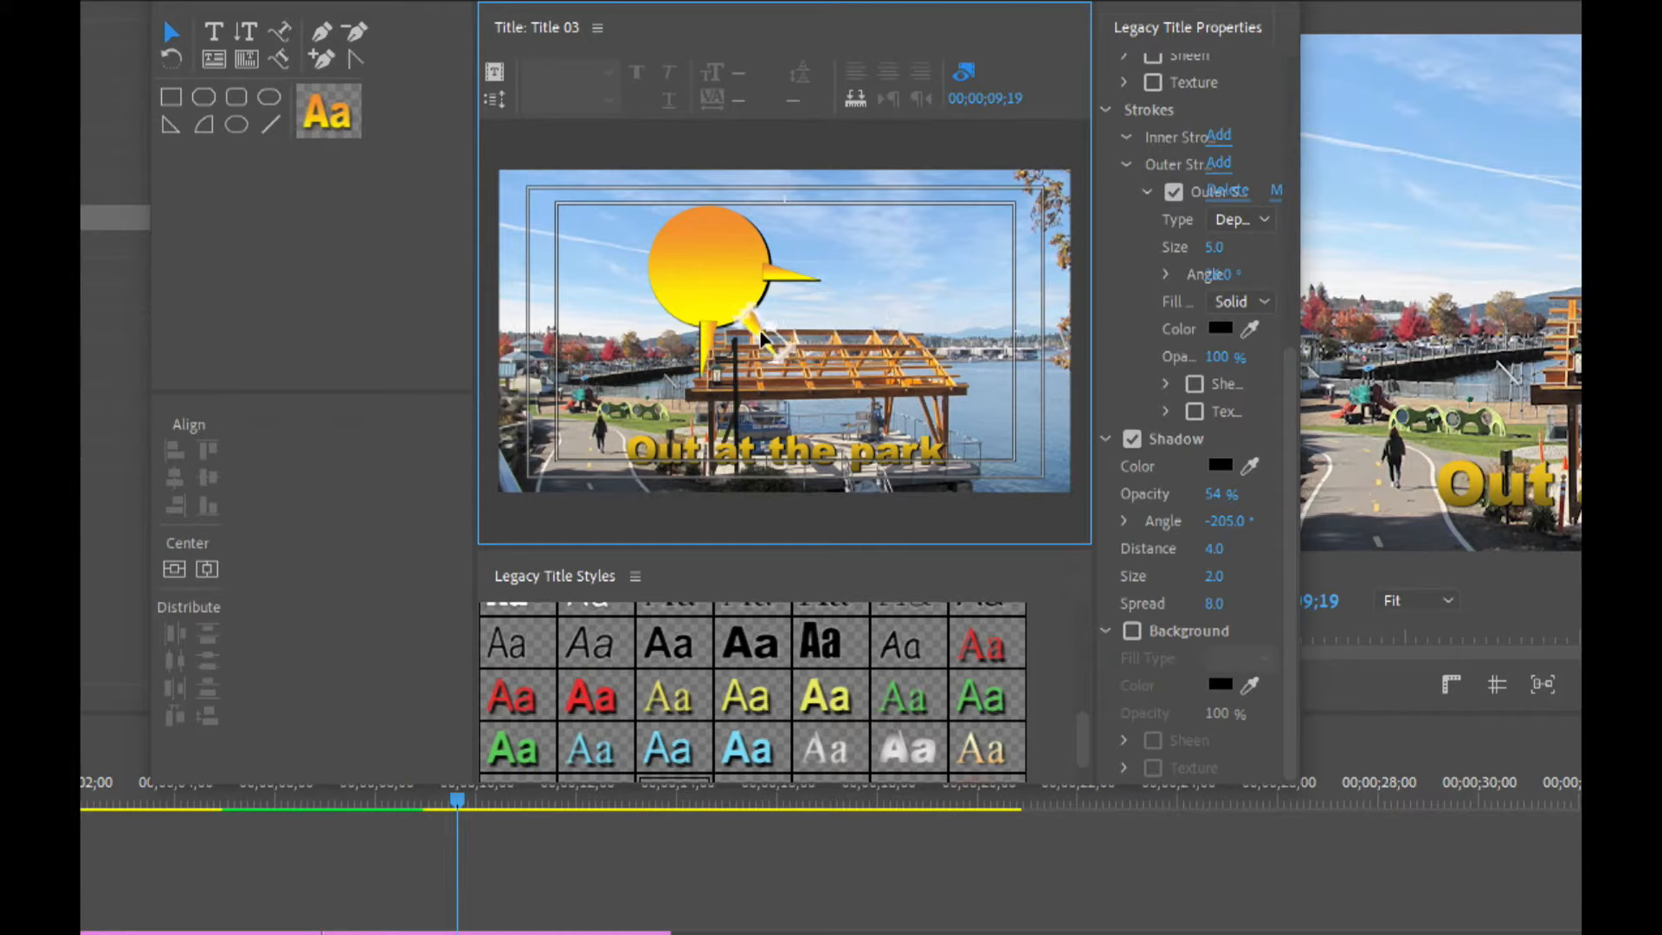
{"action": "left_click_drag", "start_coordinate": [783, 275], "coordinate": [878, 331]}
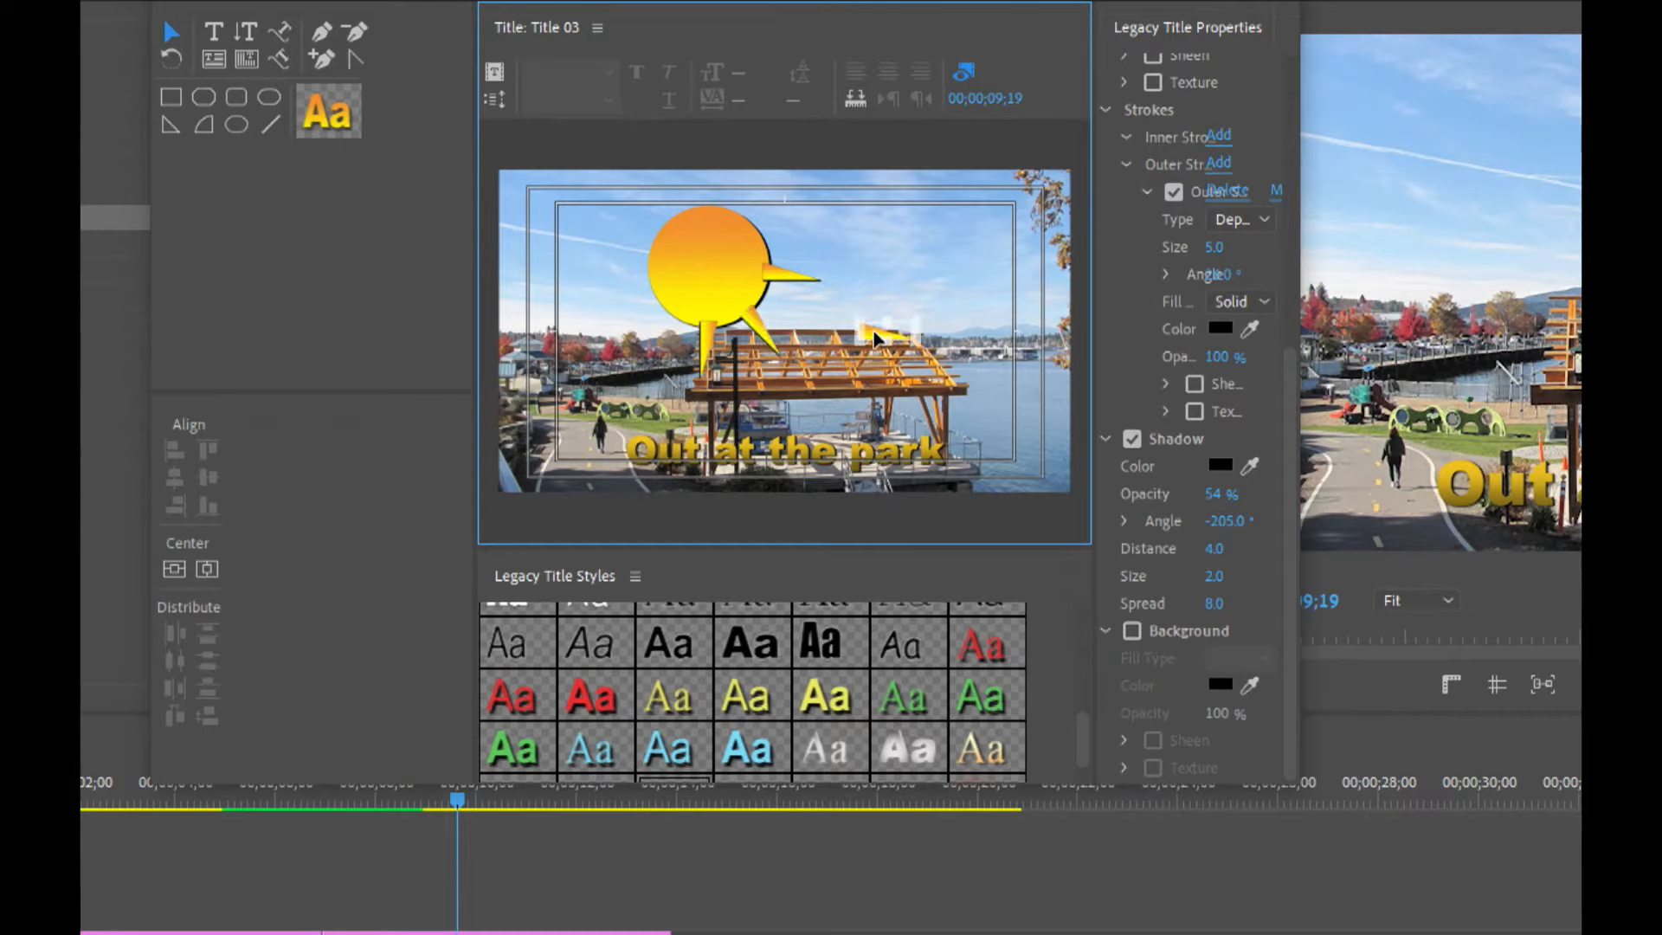
{"action": "left_click_drag", "start_coordinate": [917, 305], "coordinate": [770, 223]}
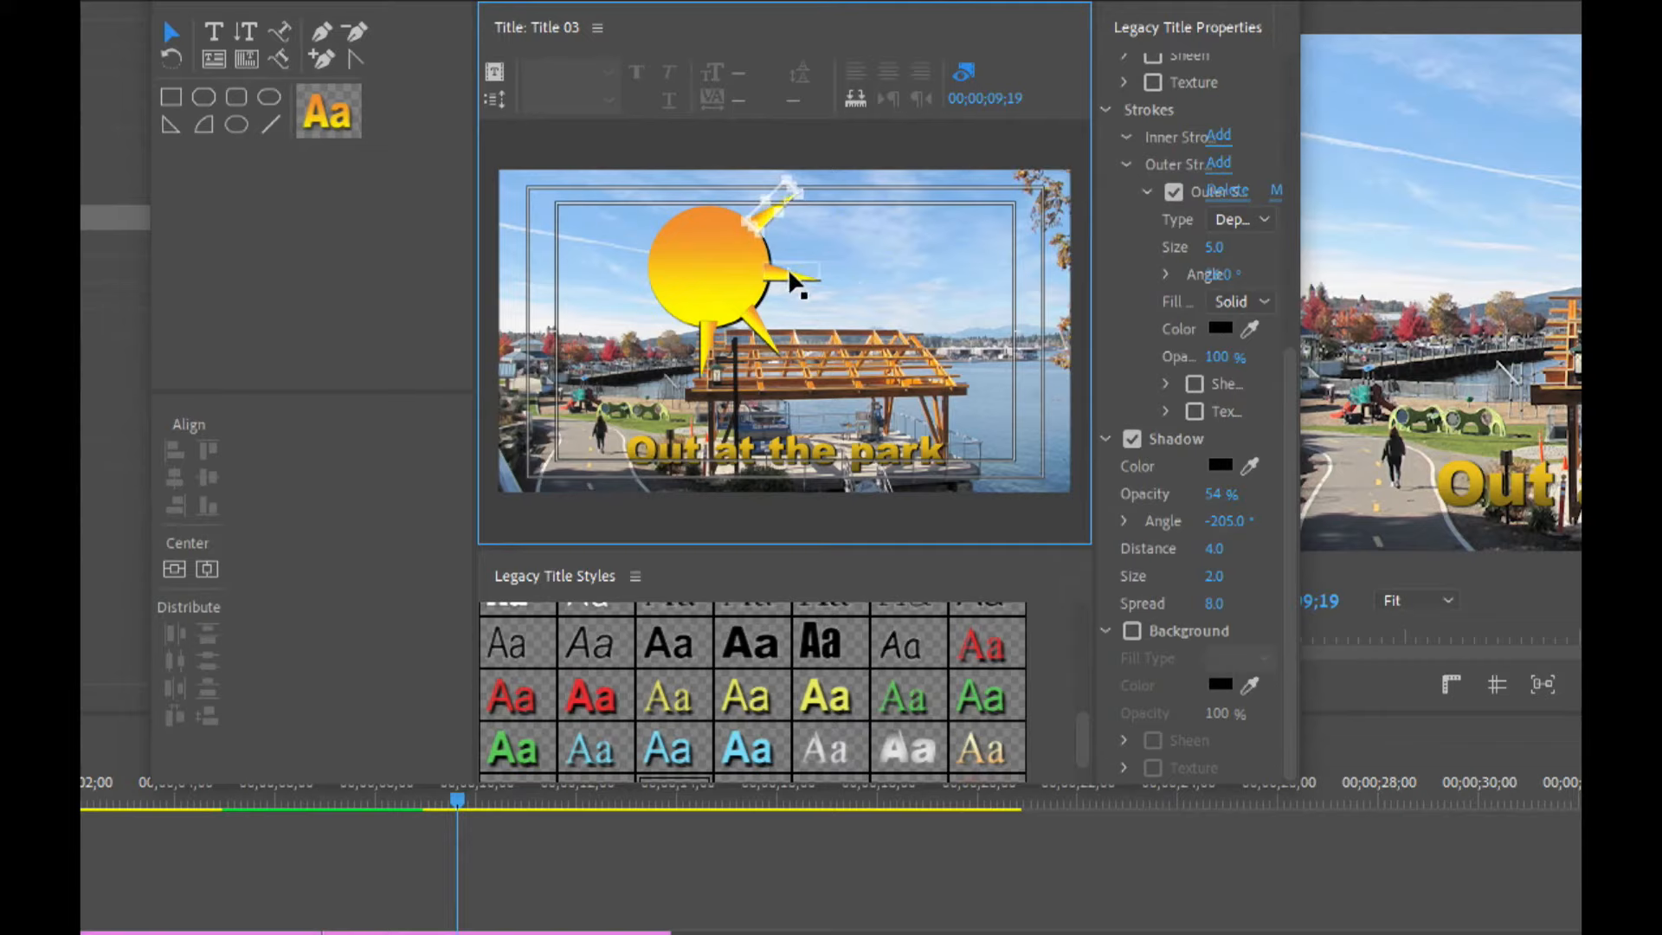
{"action": "mouse_move", "coordinate": [792, 282]}
{"action": "left_mouse_down"}
{"action": "mouse_move", "coordinate": [857, 279]}
{"action": "mouse_move", "coordinate": [896, 326]}
{"action": "mouse_move", "coordinate": [871, 252]}
{"action": "mouse_move", "coordinate": [812, 281]}
{"action": "left_mouse_up"}
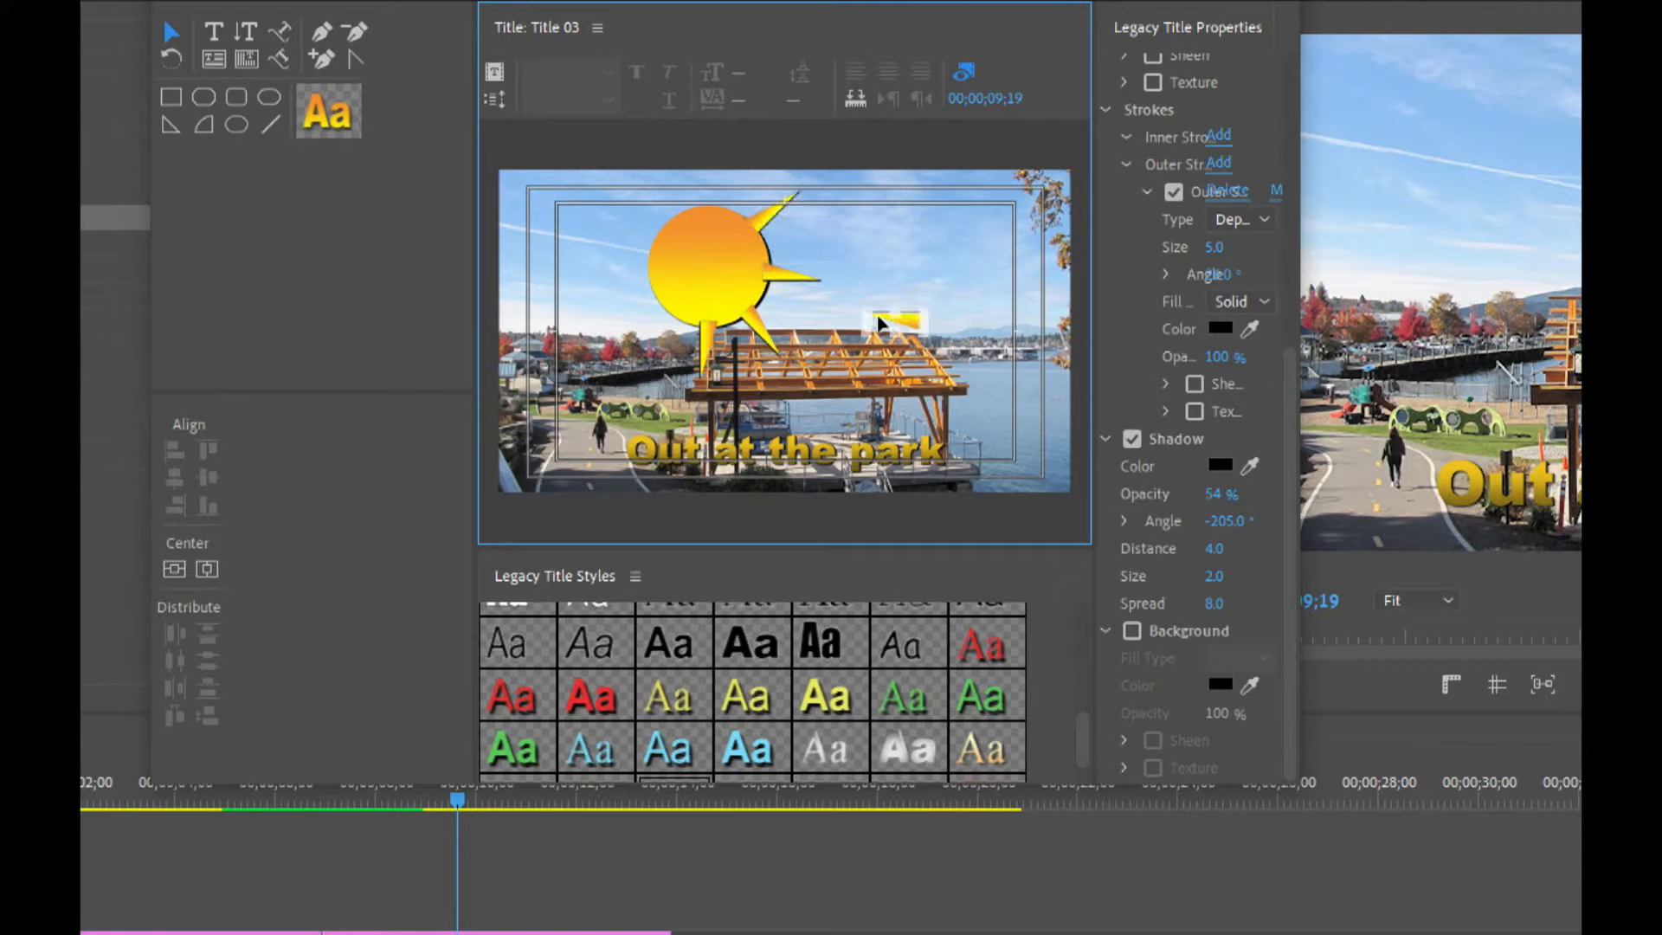
{"action": "left_click_drag", "start_coordinate": [907, 327], "coordinate": [635, 276]}
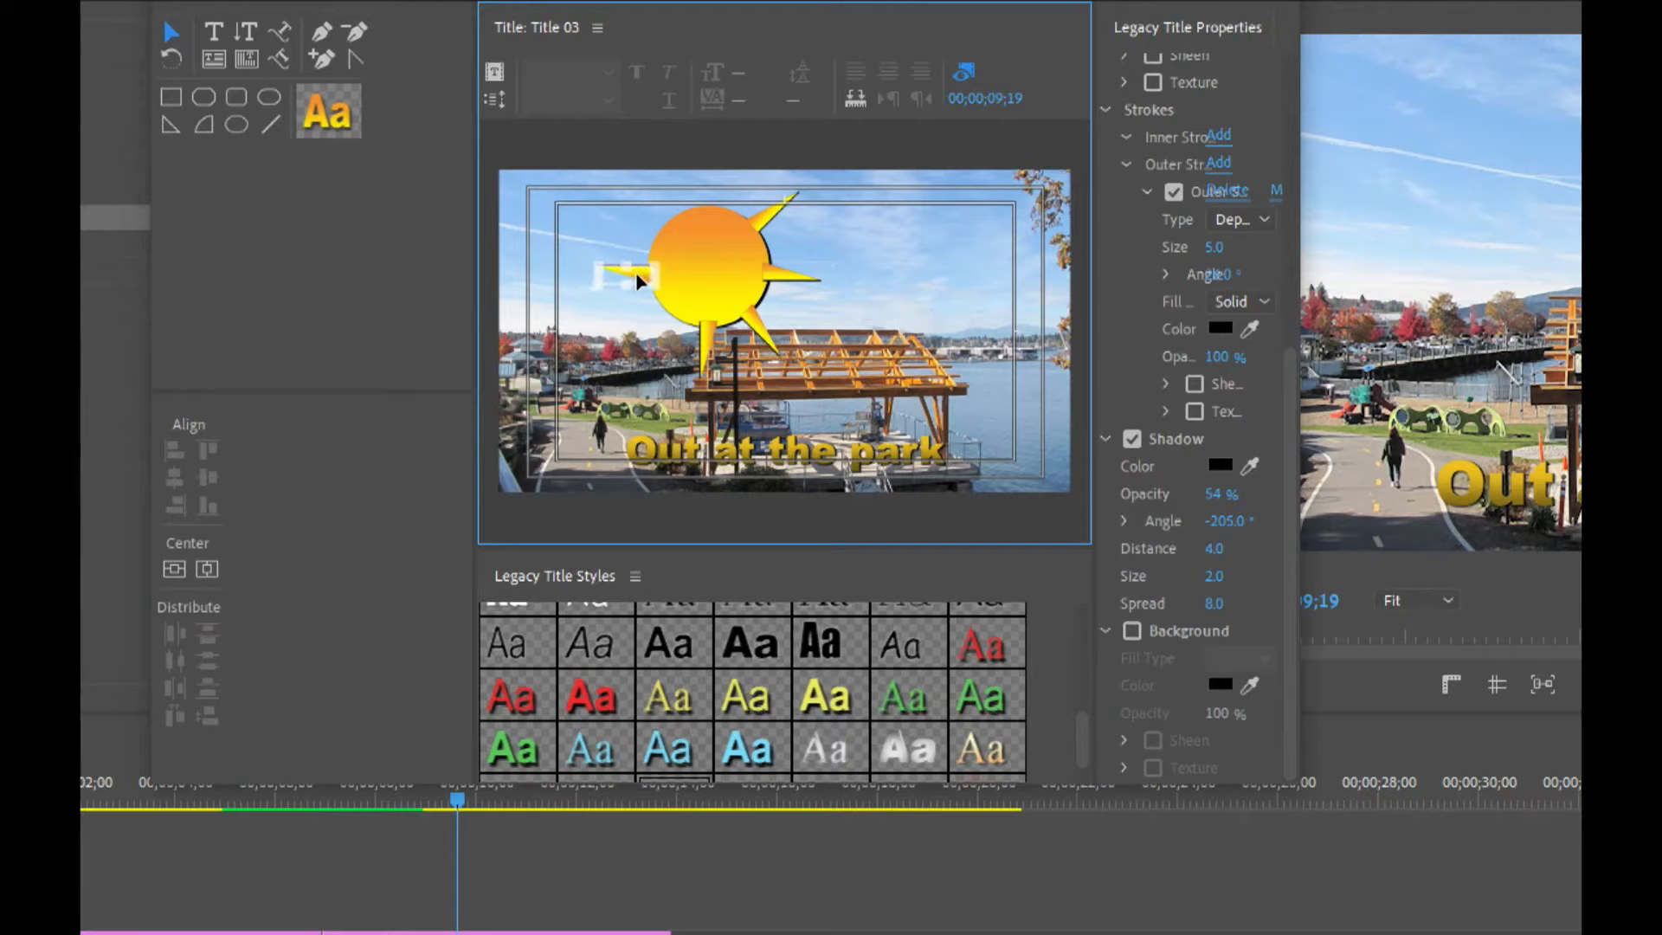
Add more wedge rays at the top and left of the circle.
{"action": "left_click", "coordinate": [790, 281]}
{"action": "left_click_drag", "start_coordinate": [791, 282], "coordinate": [717, 200]}
{"action": "left_click_drag", "start_coordinate": [713, 190], "coordinate": [902, 343], "text": "alt"}
{"action": "left_click_drag", "start_coordinate": [904, 300], "coordinate": [846, 271]}
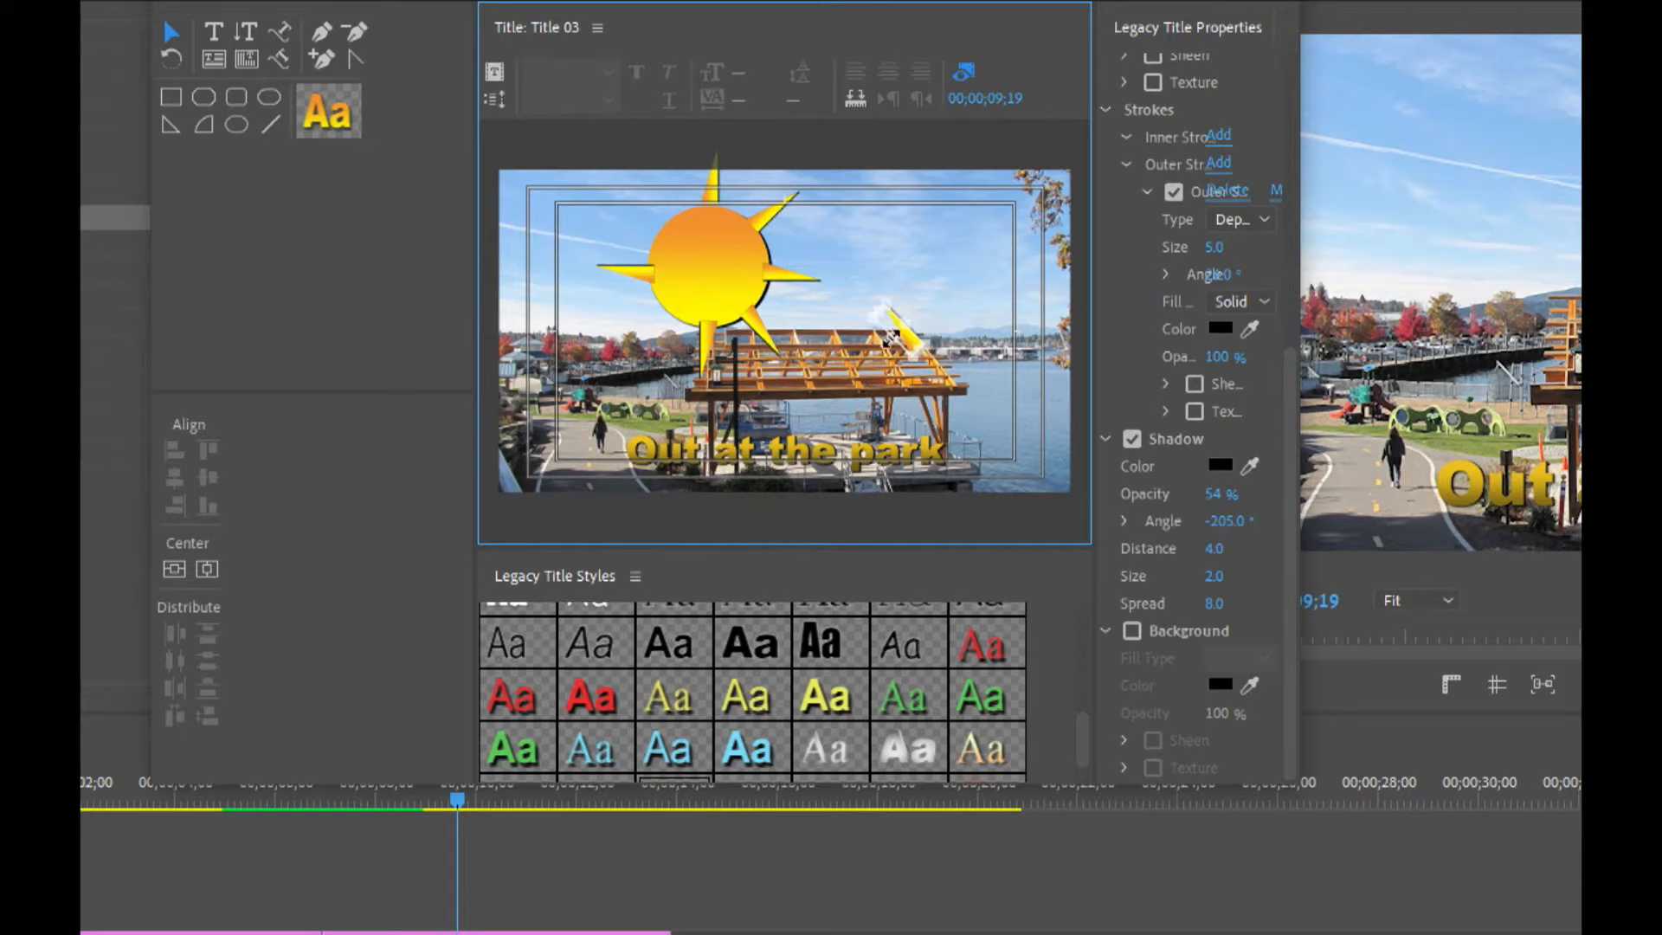
{"action": "left_click_drag", "start_coordinate": [910, 349], "coordinate": [653, 232]}
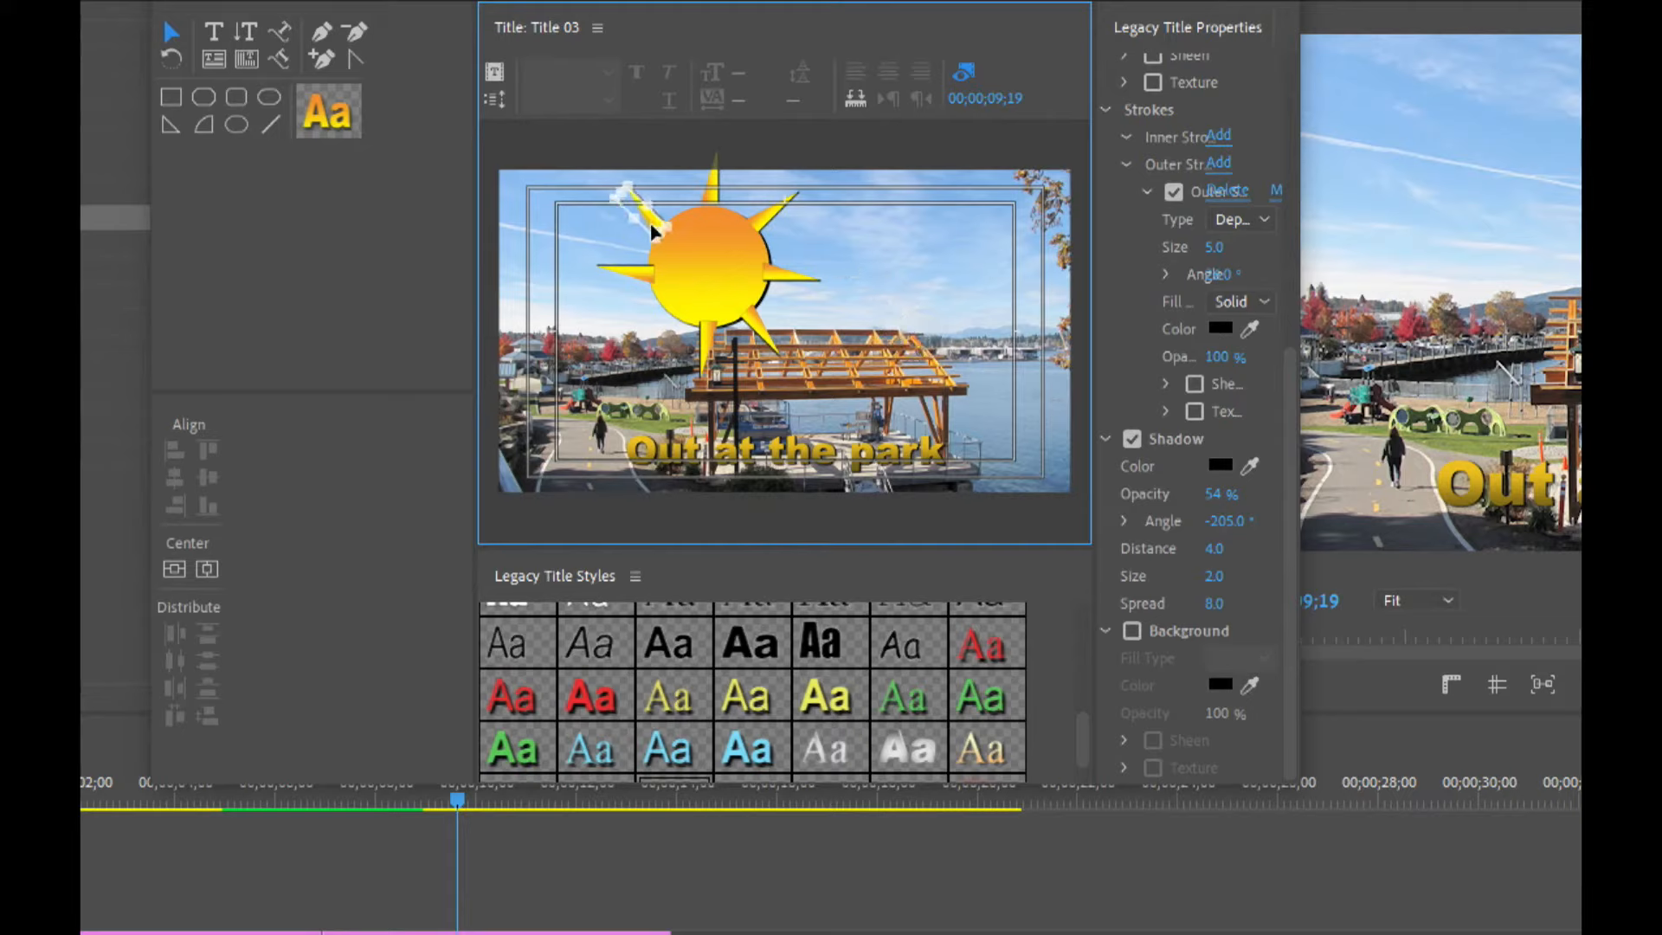
Add rays around the lower left of the circle and delete the leftover stray wedge.
{"action": "left_click", "coordinate": [805, 291]}
{"action": "left_click_drag", "start_coordinate": [805, 295], "coordinate": [918, 351]}
{"action": "left_click_drag", "start_coordinate": [831, 309], "coordinate": [822, 374]}
{"action": "left_click_drag", "start_coordinate": [925, 324], "coordinate": [651, 333]}
{"action": "left_click_drag", "start_coordinate": [782, 297], "coordinate": [918, 333]}
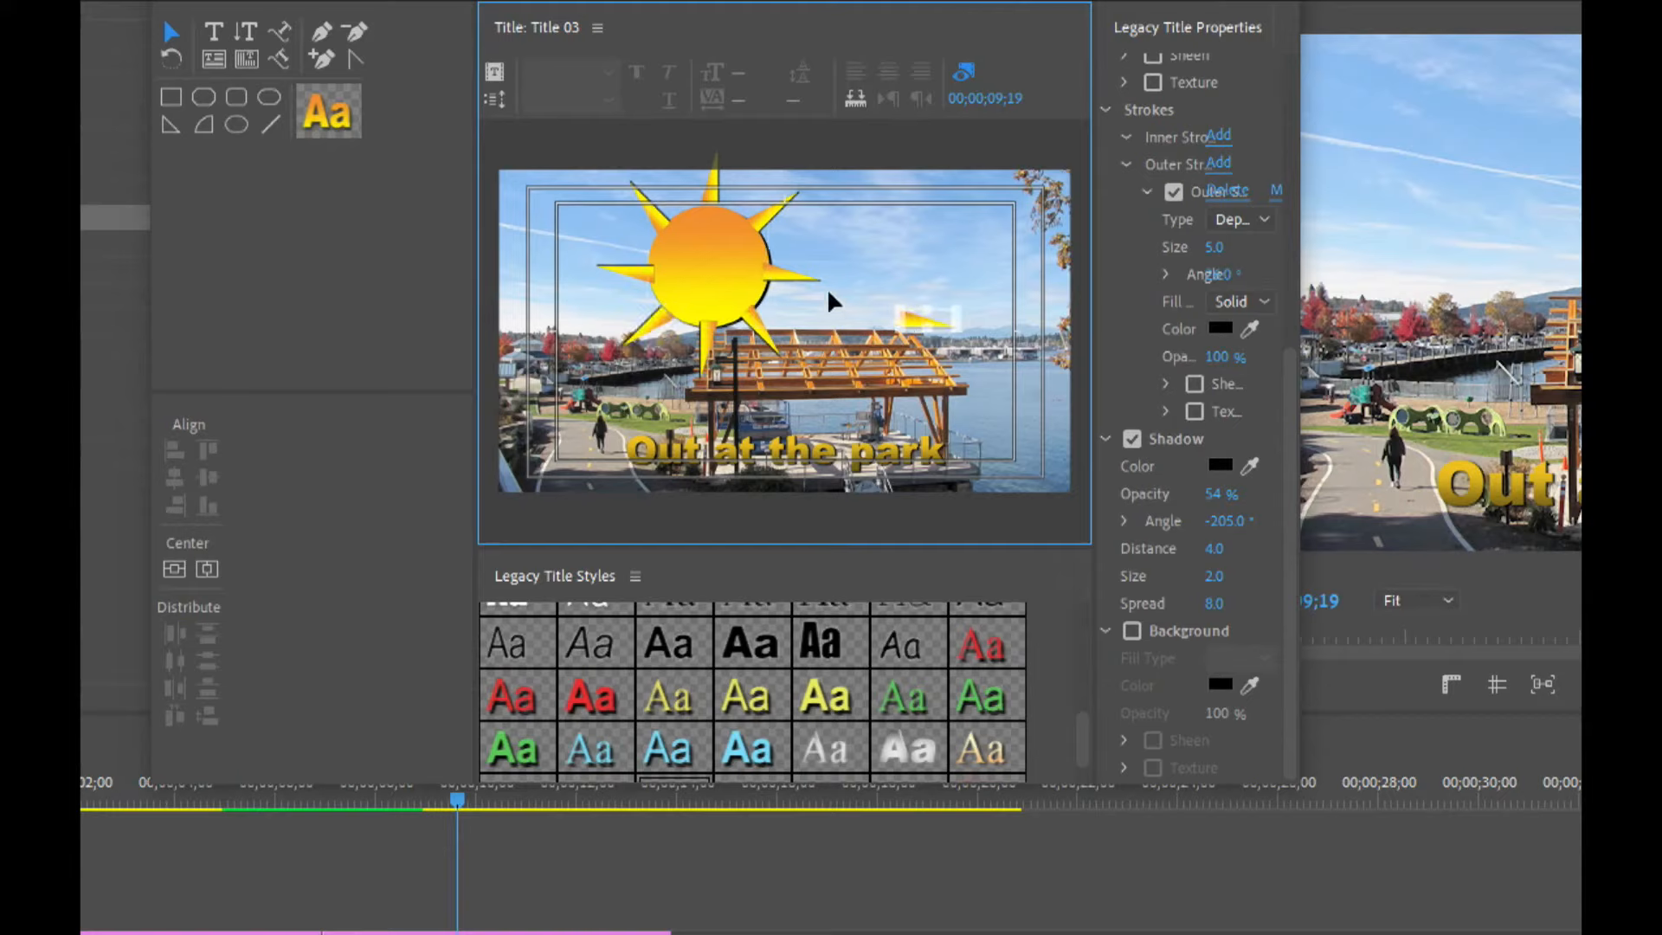
{"action": "key", "text": "Delete"}
{"action": "left_click_drag", "start_coordinate": [795, 279], "coordinate": [904, 300]}
{"action": "key", "text": "ctrl+z"}
Select all sun shapes, move them to the centre of the frame, and close the titler.
{"action": "left_click_drag", "start_coordinate": [979, 394], "coordinate": [576, 148]}
{"action": "left_click_drag", "start_coordinate": [696, 266], "coordinate": [754, 334]}
{"action": "left_click_drag", "start_coordinate": [759, 335], "coordinate": [762, 336]}
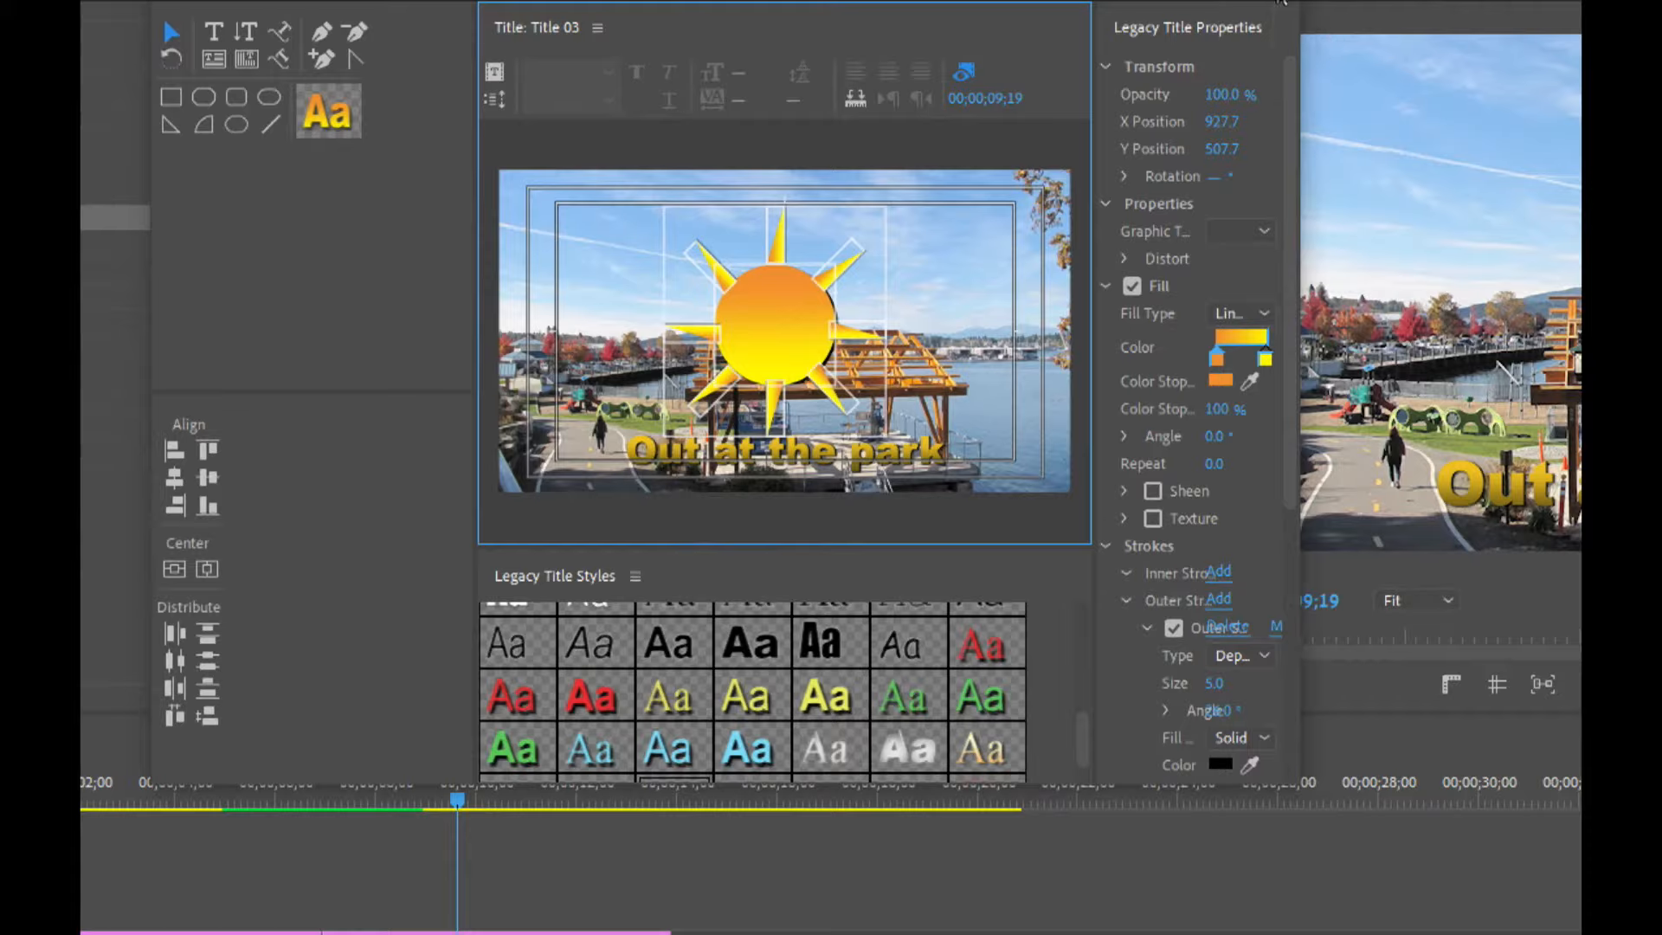
{"action": "left_click", "coordinate": [1282, 3]}
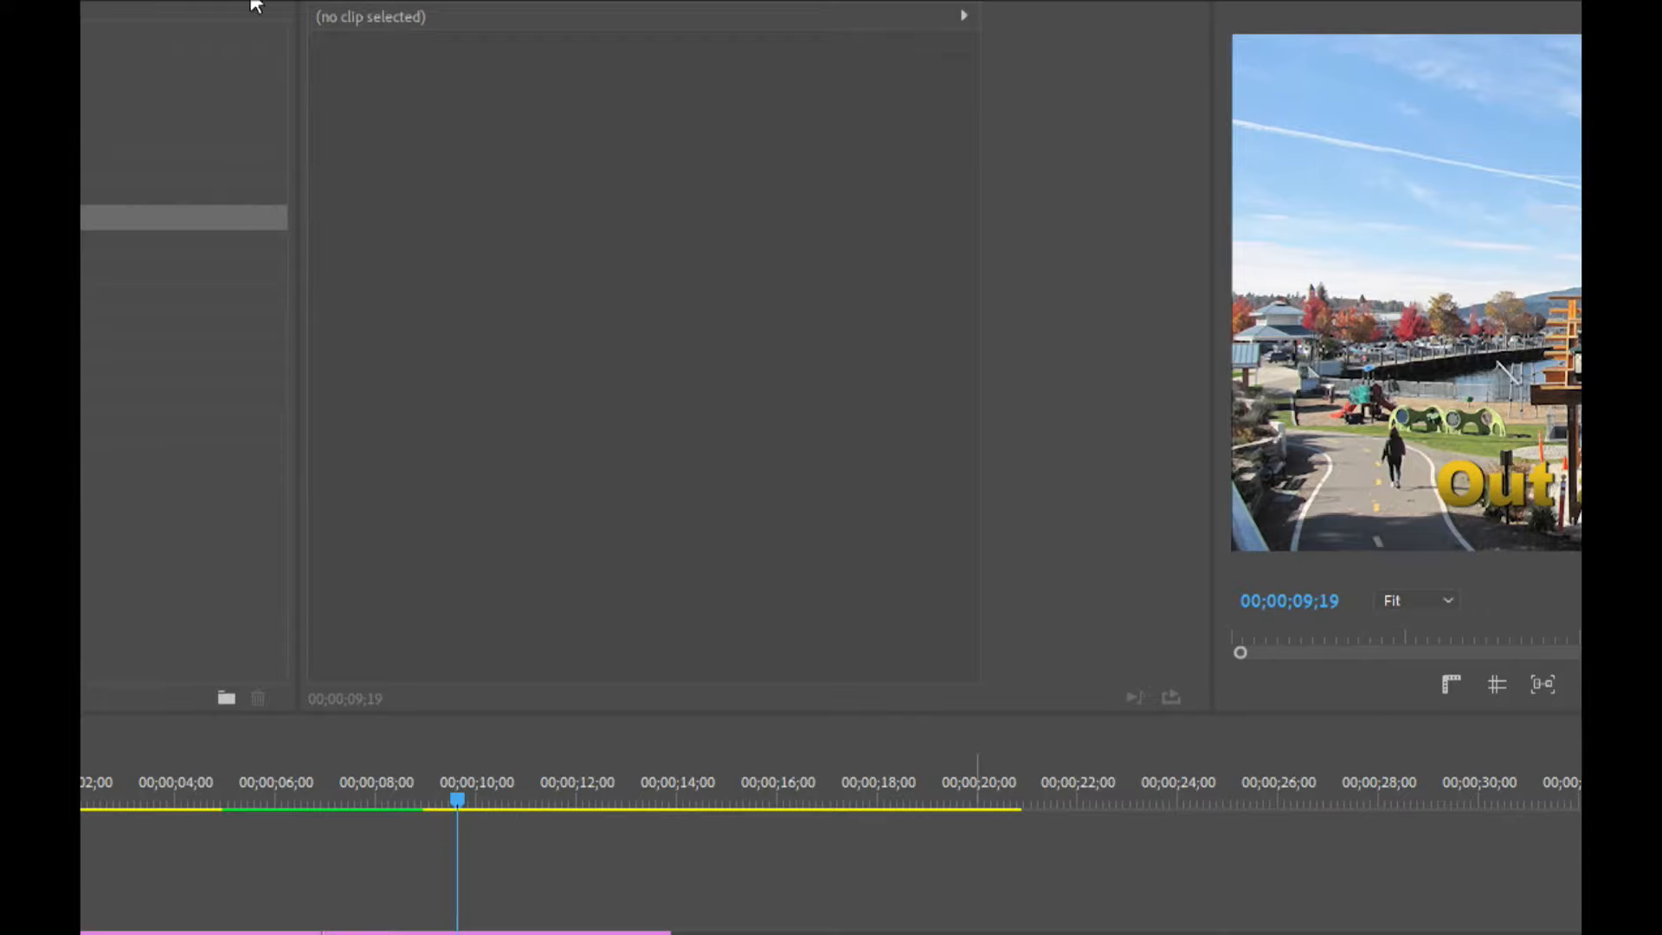
{"action": "left_click", "coordinate": [181, 19]}
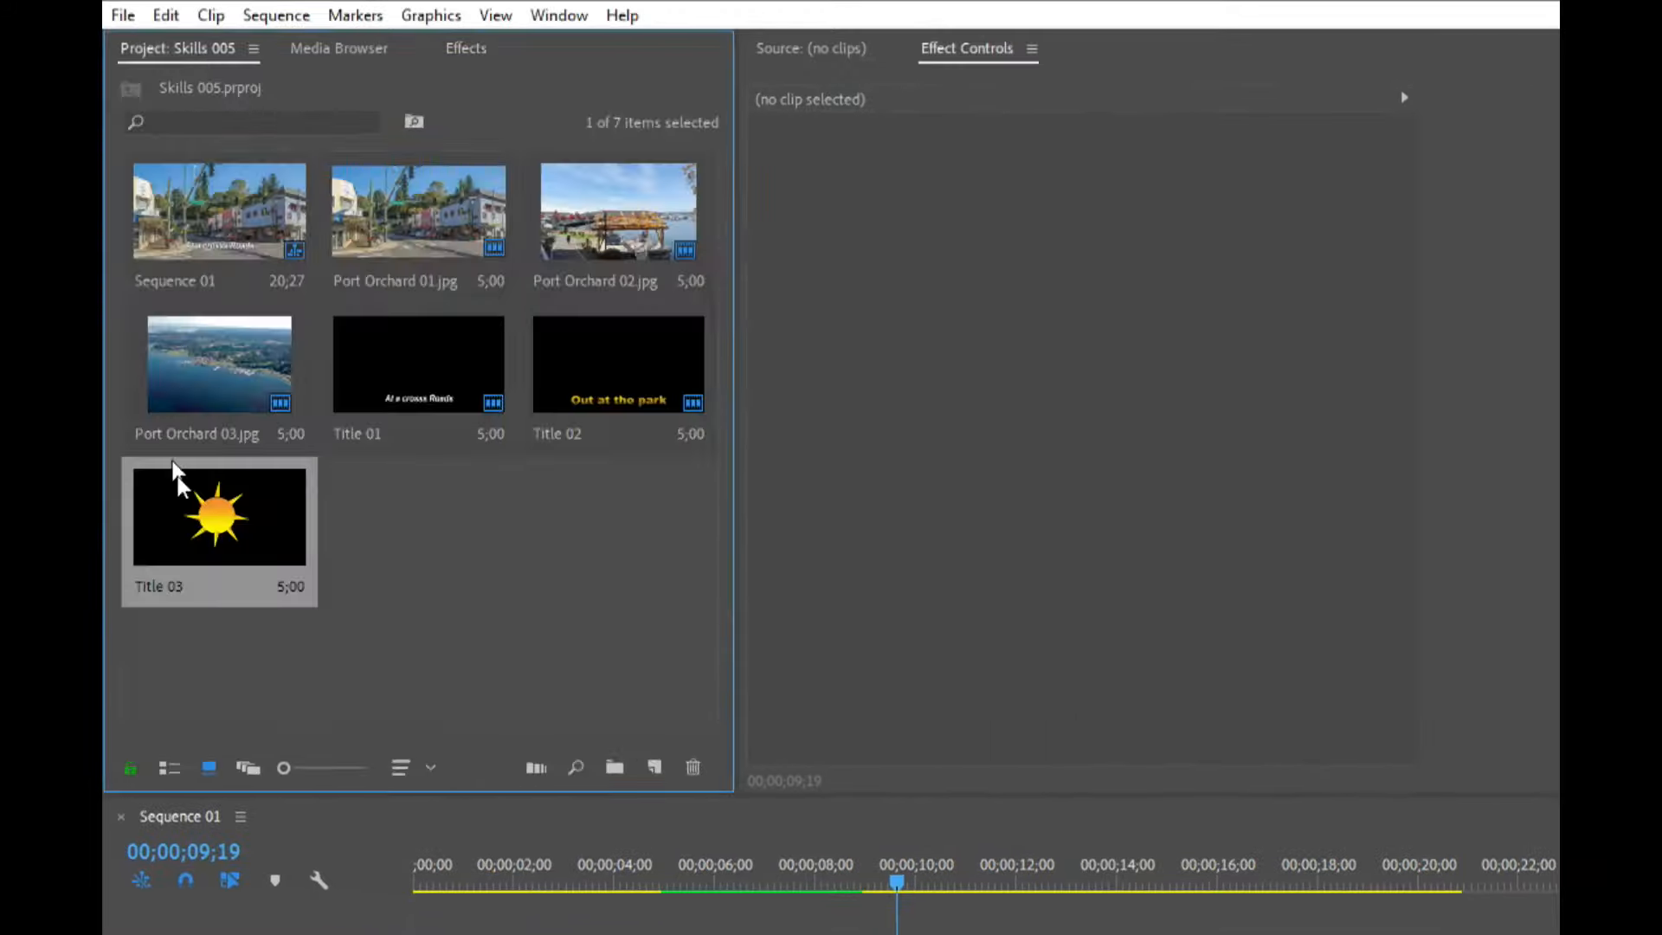
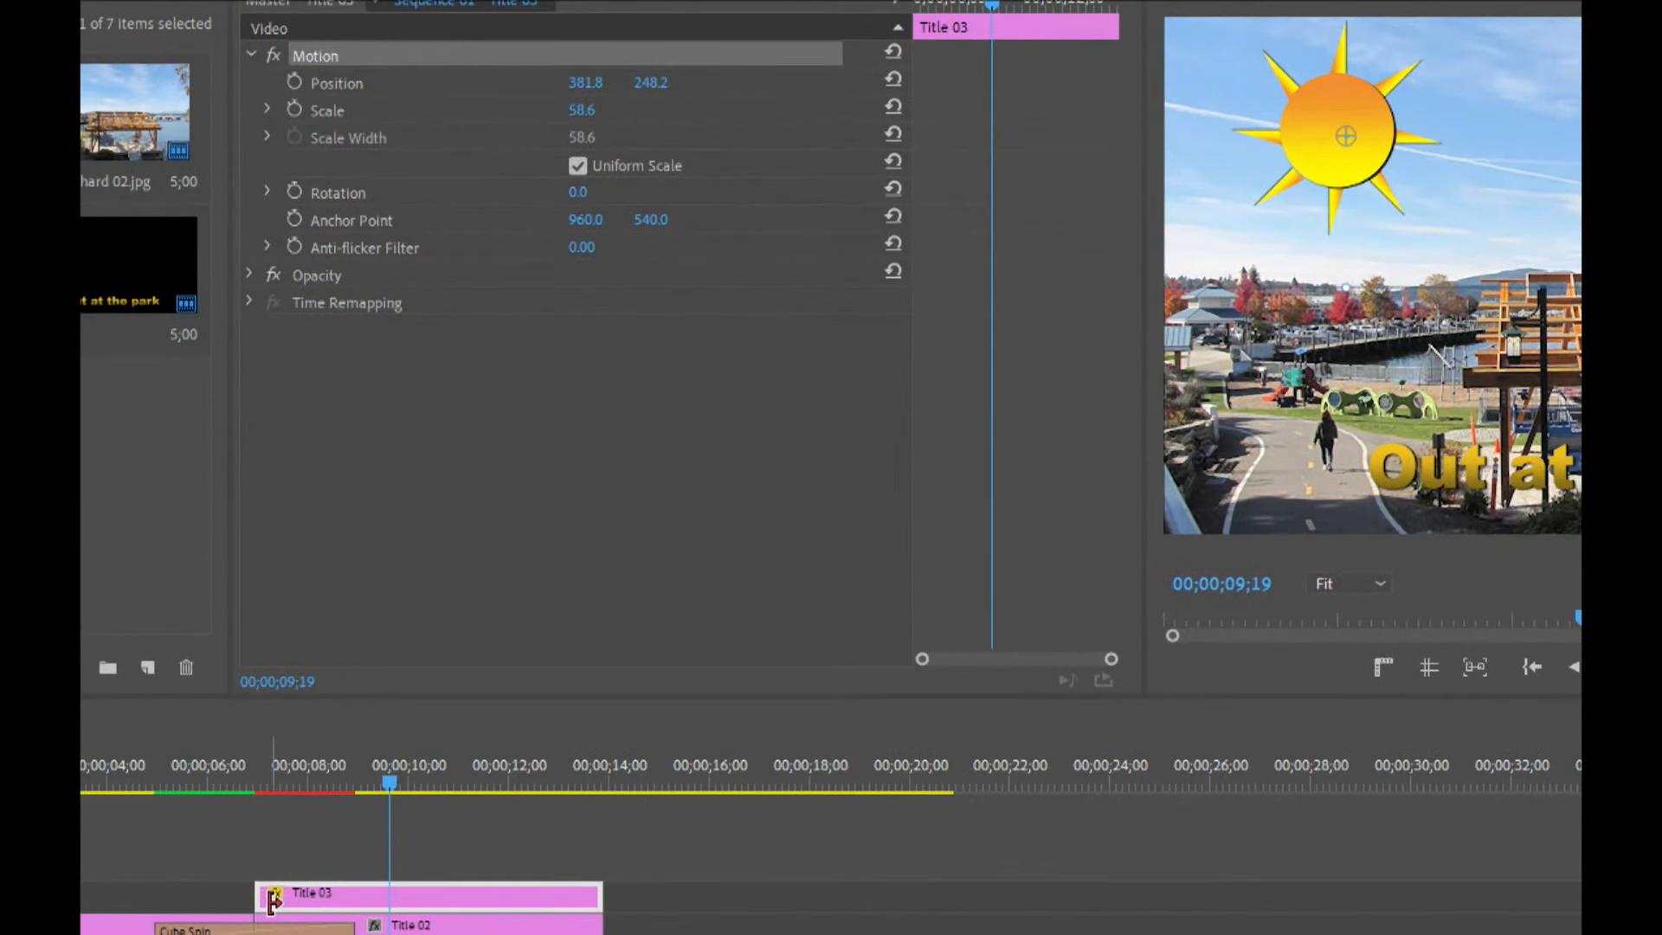
Move the Title 03 clip on the top track so it starts where the Cube Spin transition begins.
{"action": "left_click_drag", "start_coordinate": [258, 897], "coordinate": [153, 897]}
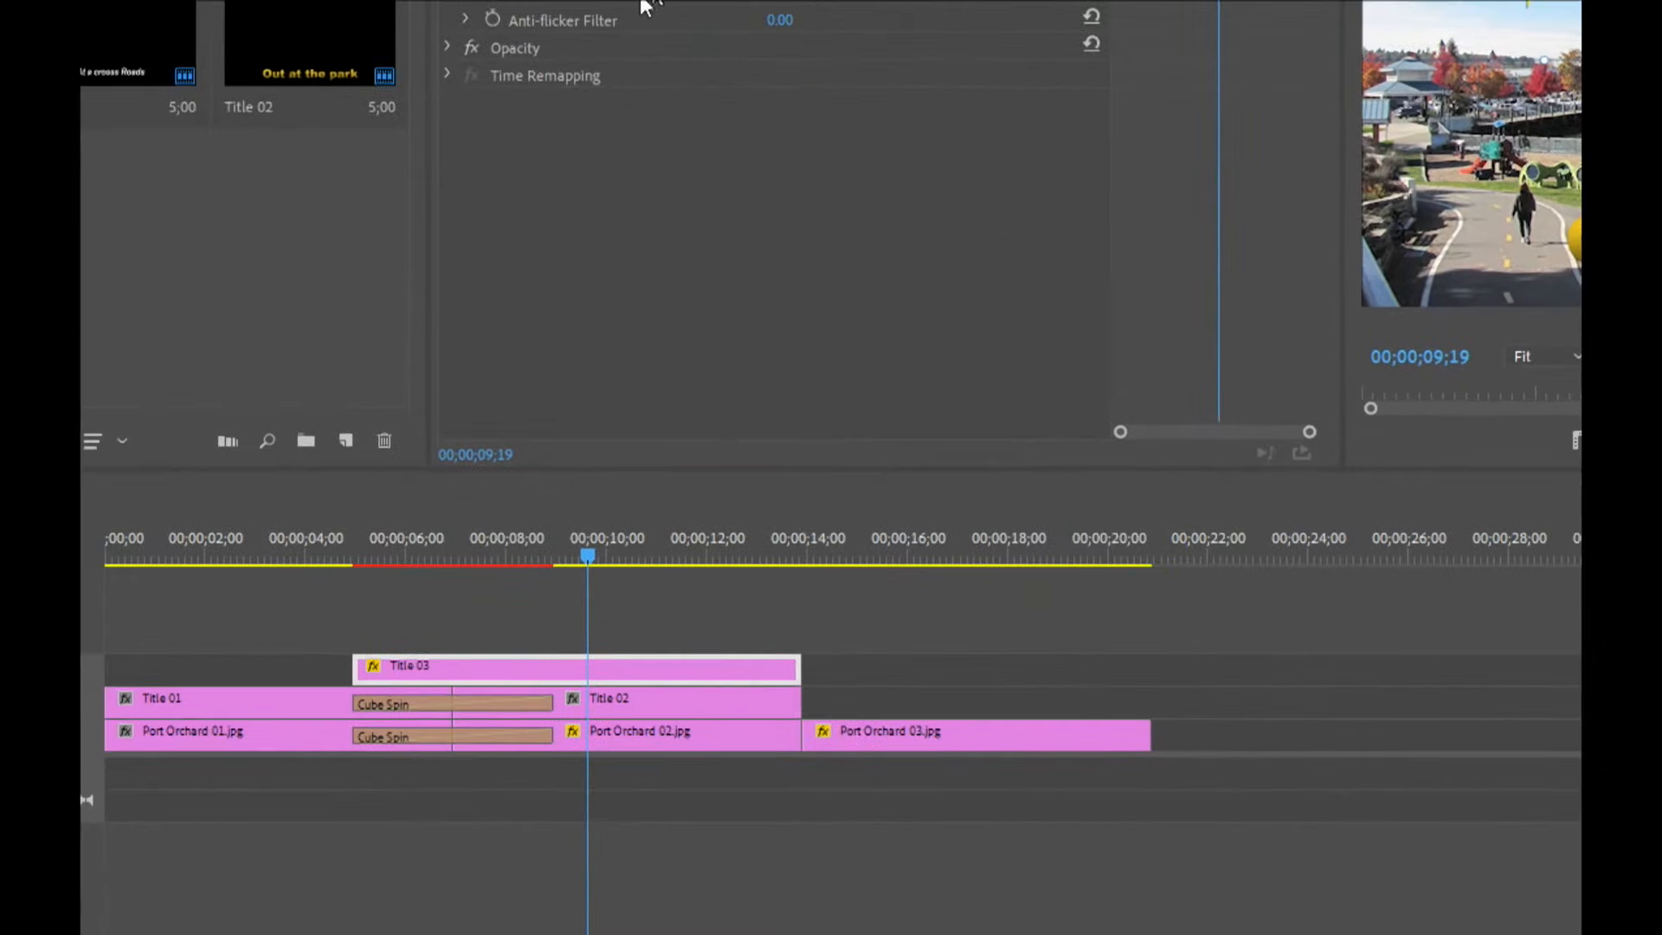
{"action": "left_click", "coordinate": [384, 651]}
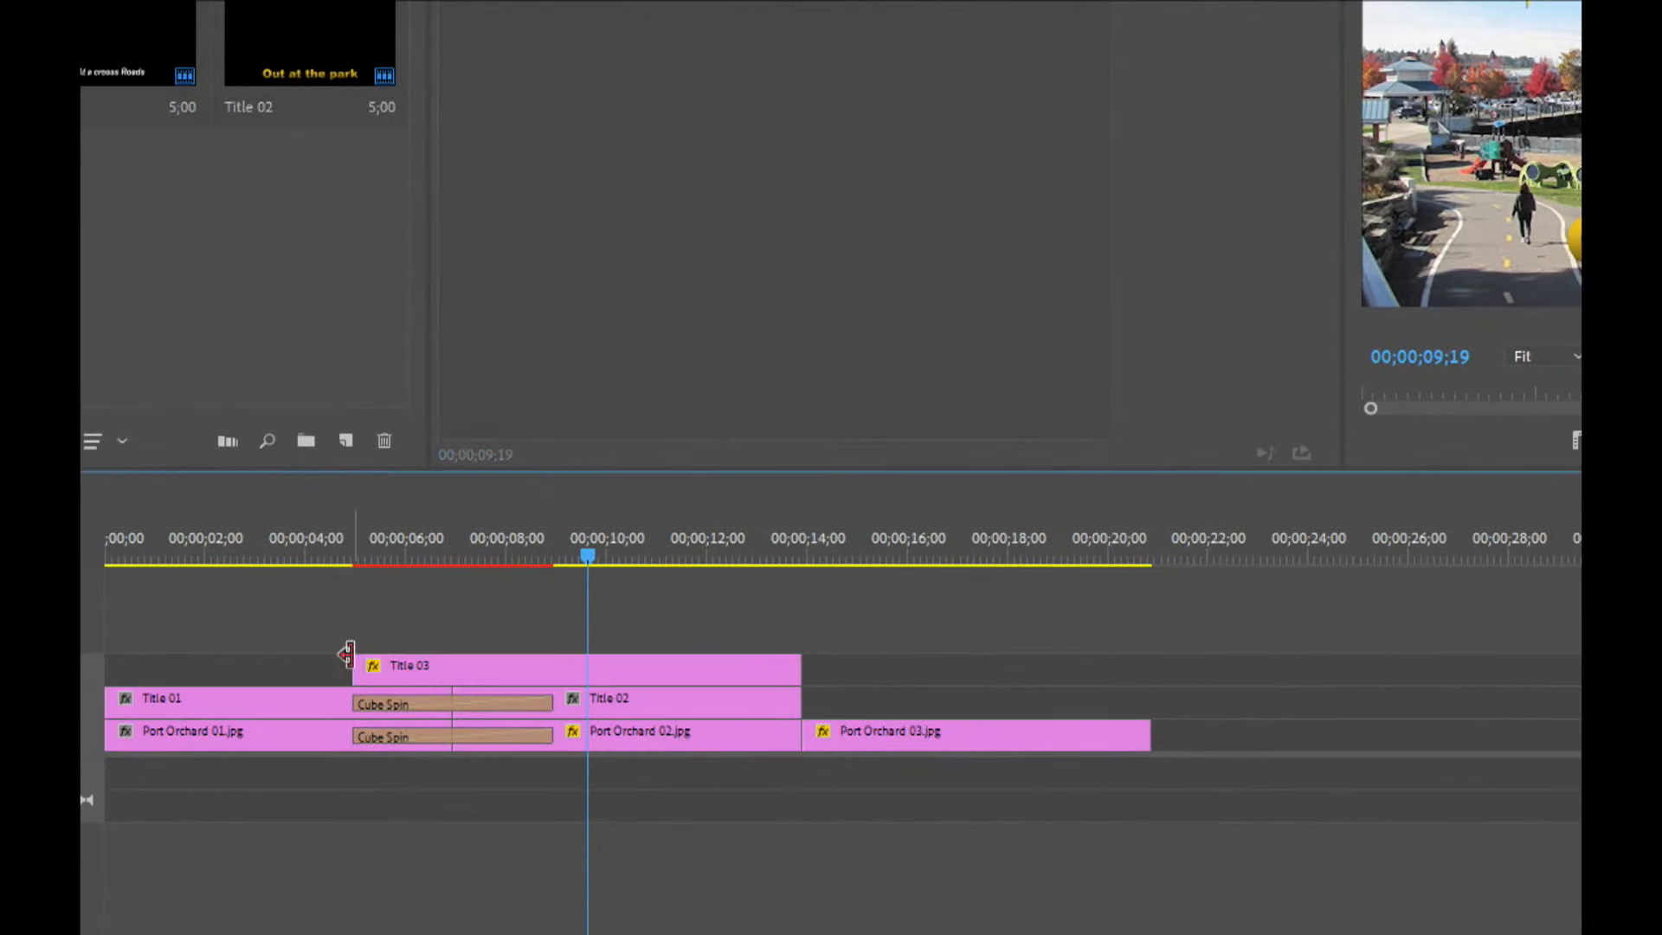
{"action": "left_click_drag", "start_coordinate": [378, 662], "coordinate": [453, 664]}
{"action": "left_click_drag", "start_coordinate": [438, 537], "coordinate": [455, 537]}
{"action": "left_click_drag", "start_coordinate": [453, 669], "coordinate": [352, 665]}
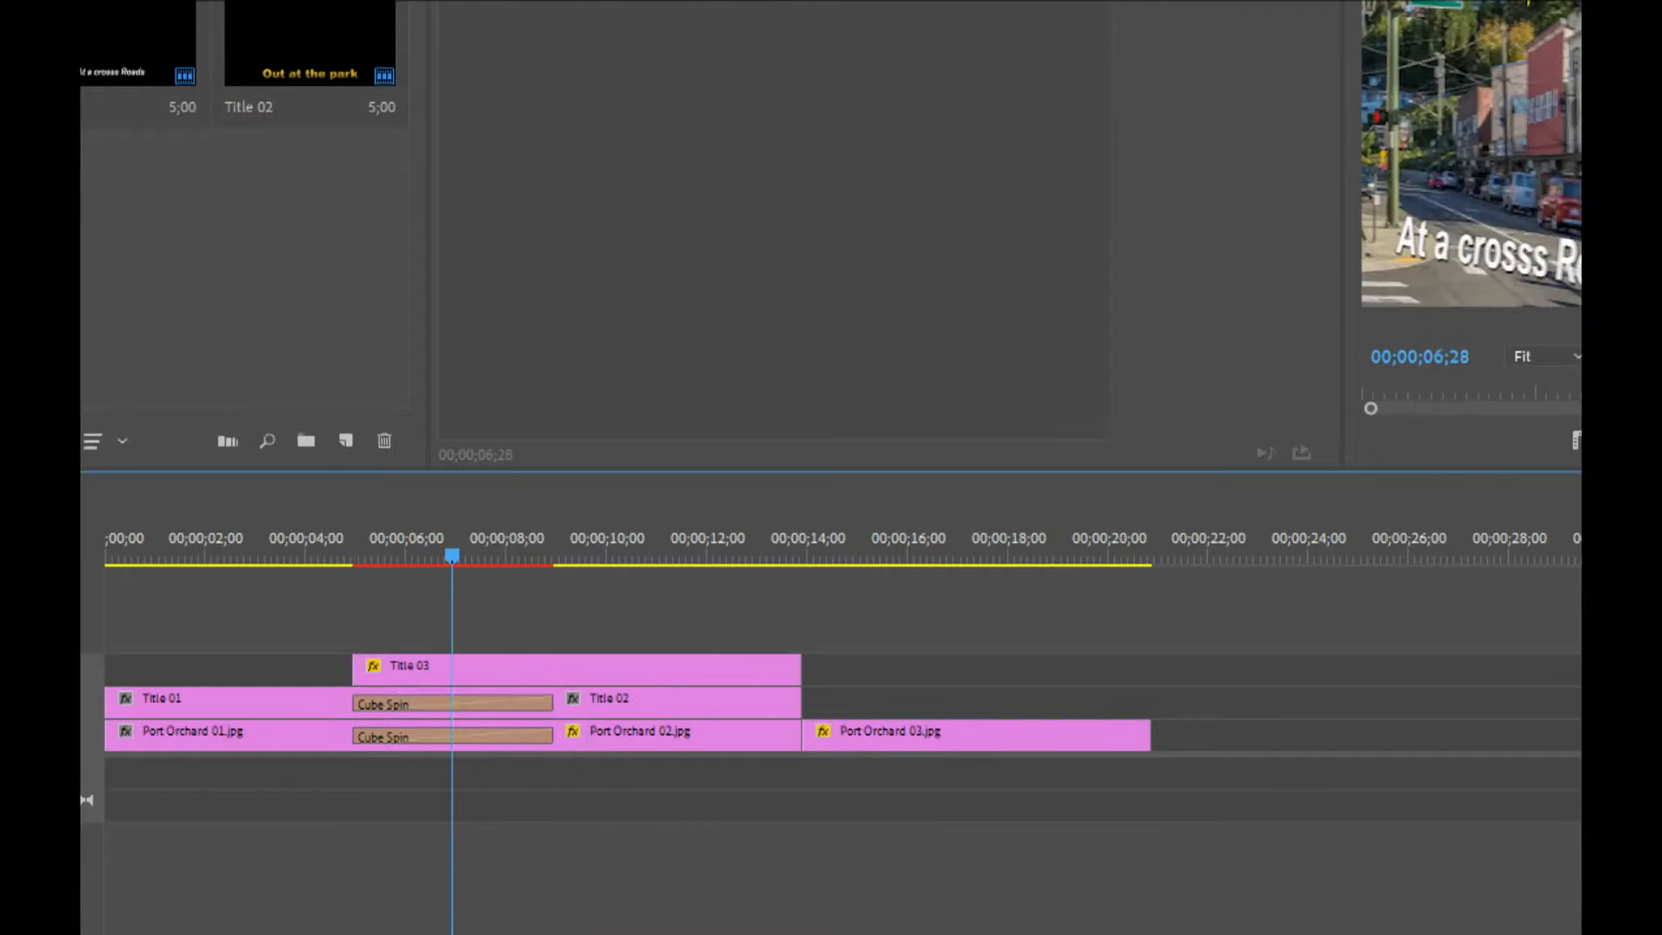
Apply a Cube Spin transition to the start of the Title 03 clip and enable its Reverse option.
{"action": "left_click", "coordinate": [251, 2]}
{"action": "left_click_drag", "start_coordinate": [186, 81], "coordinate": [671, 764]}
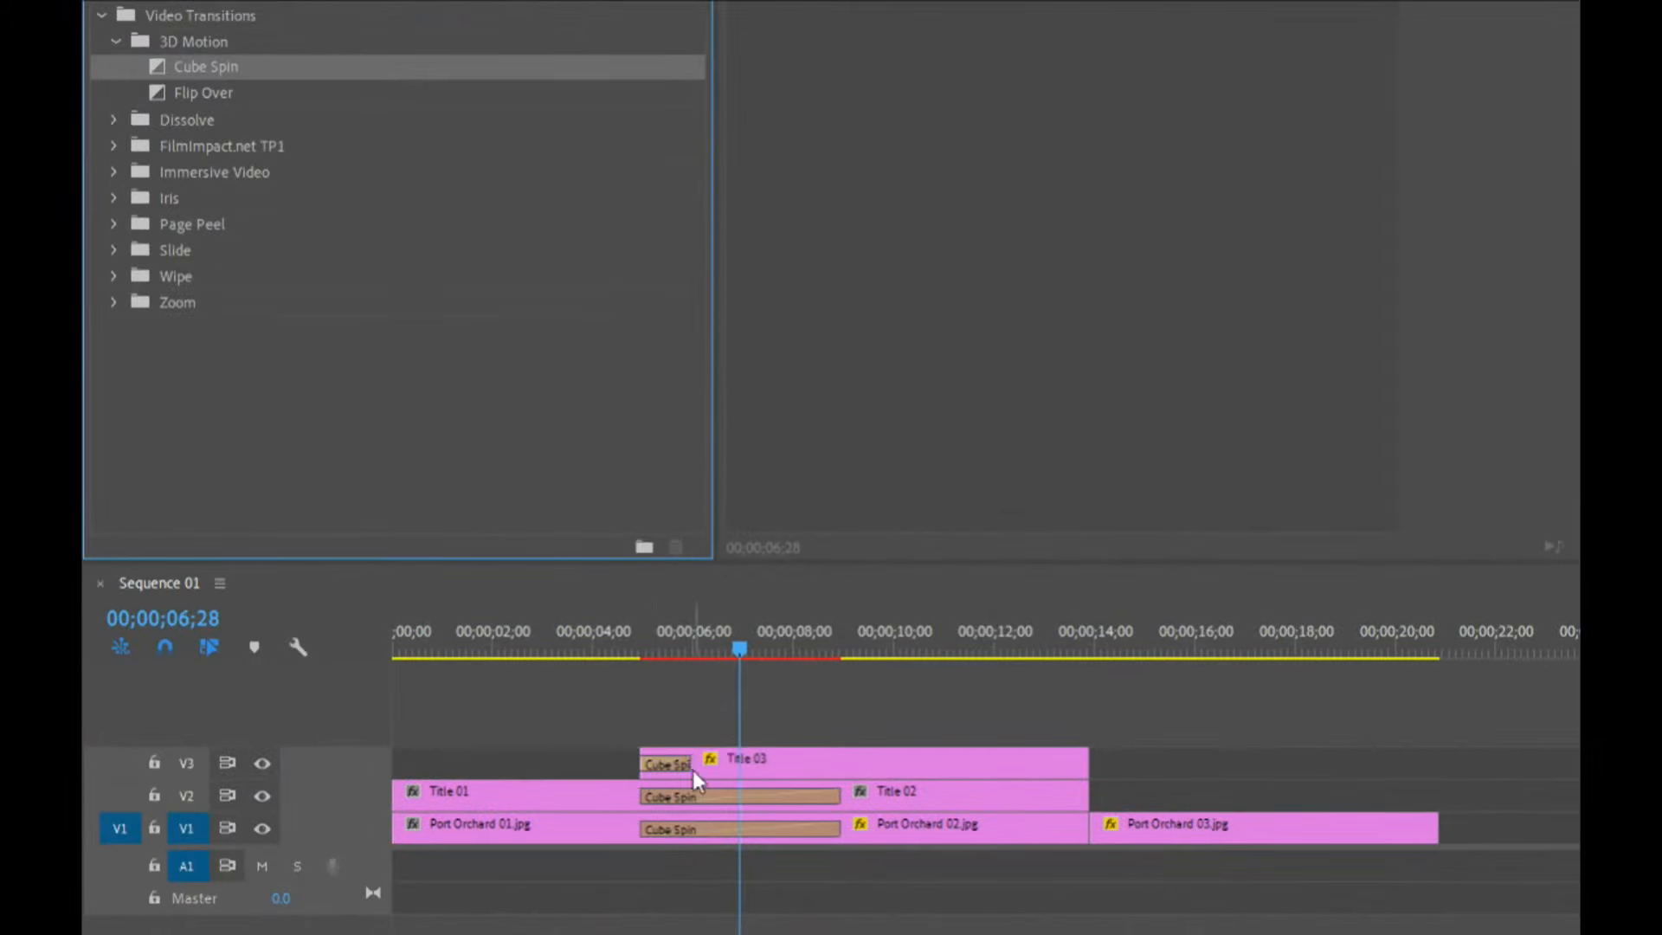
{"action": "left_click", "coordinate": [679, 764]}
{"action": "left_click", "coordinate": [1107, 350]}
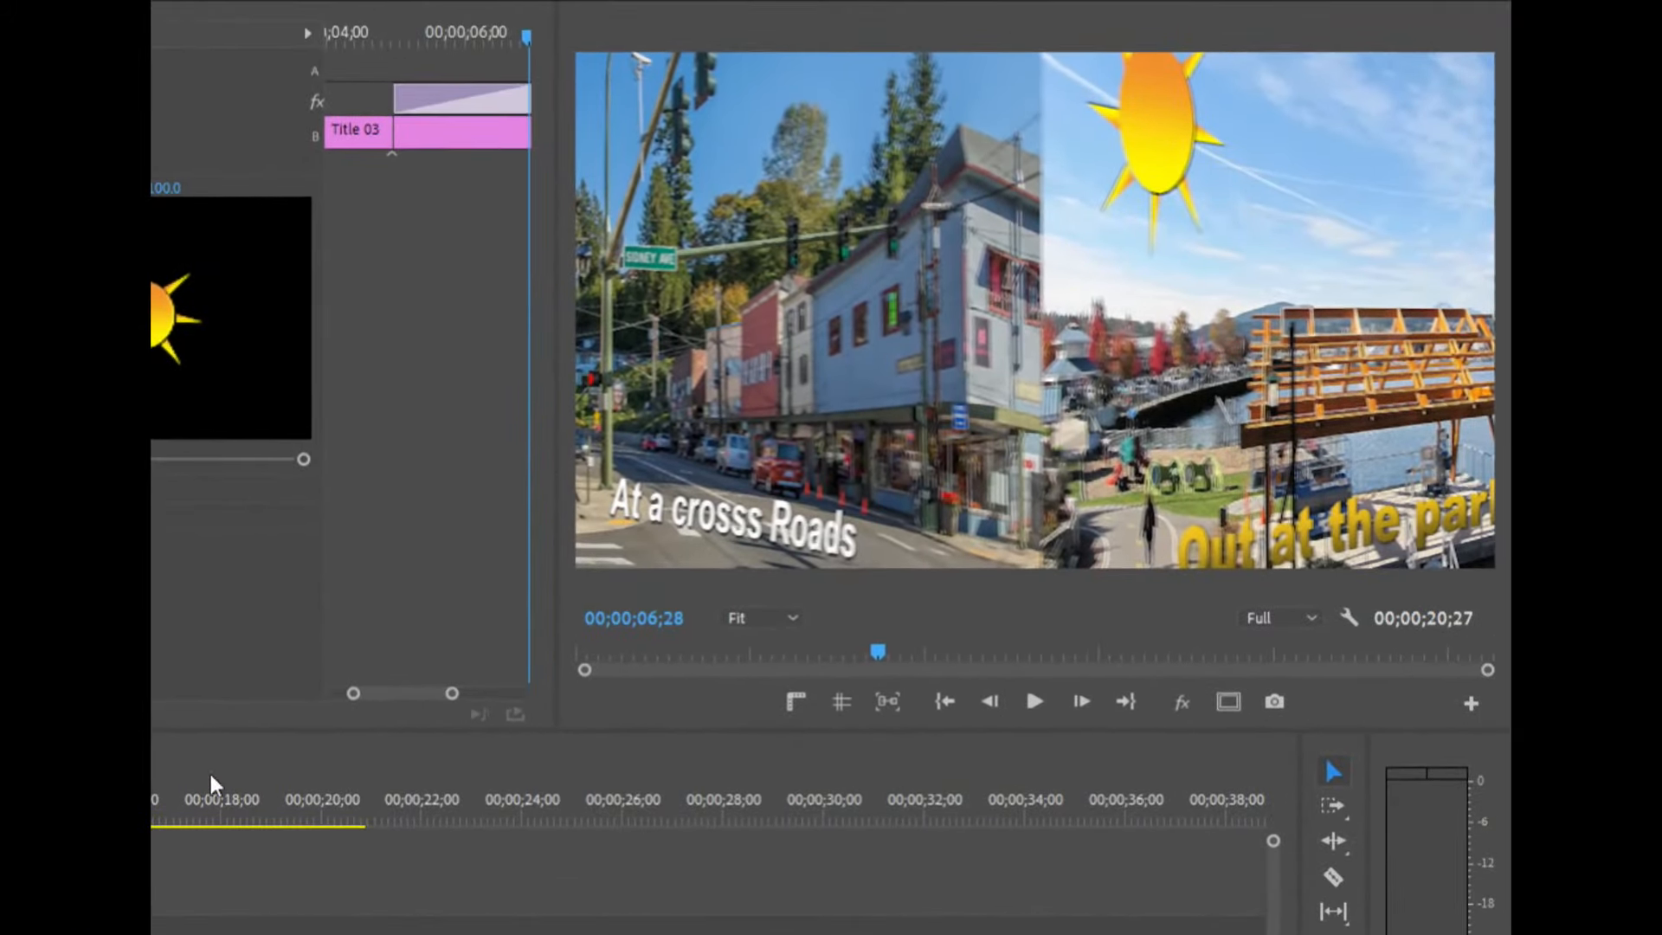
Render and play back the sequence around the stacked transitions.
{"action": "left_click", "coordinate": [338, 796]}
{"action": "key", "text": "Return"}
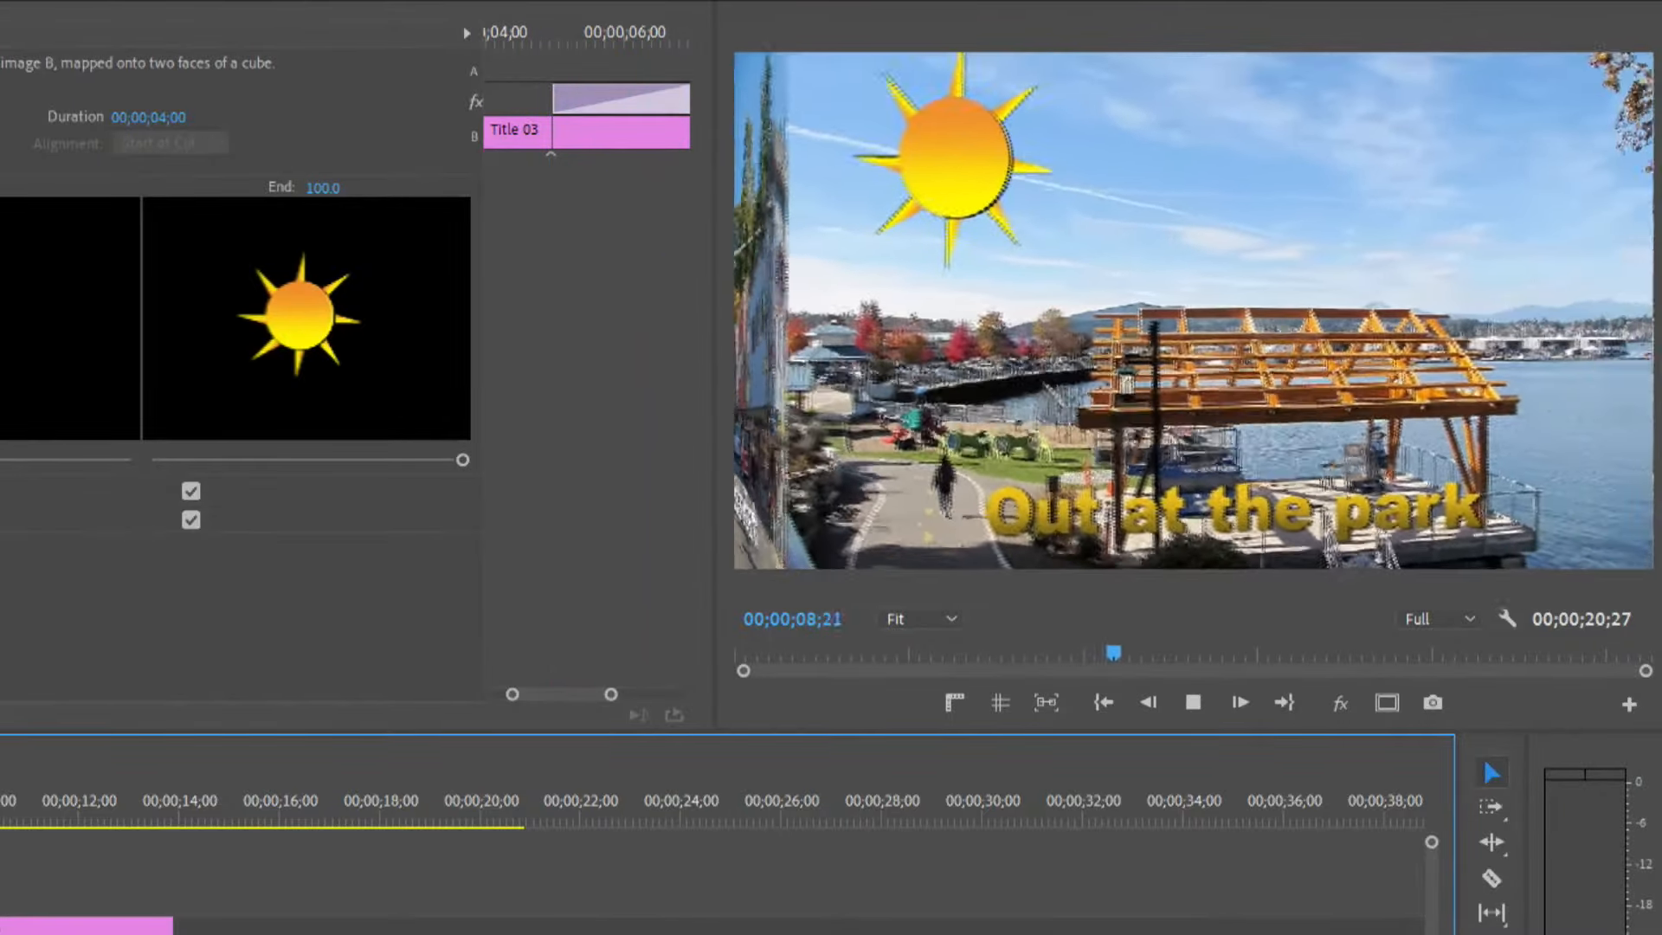
{"action": "key", "text": "space"}
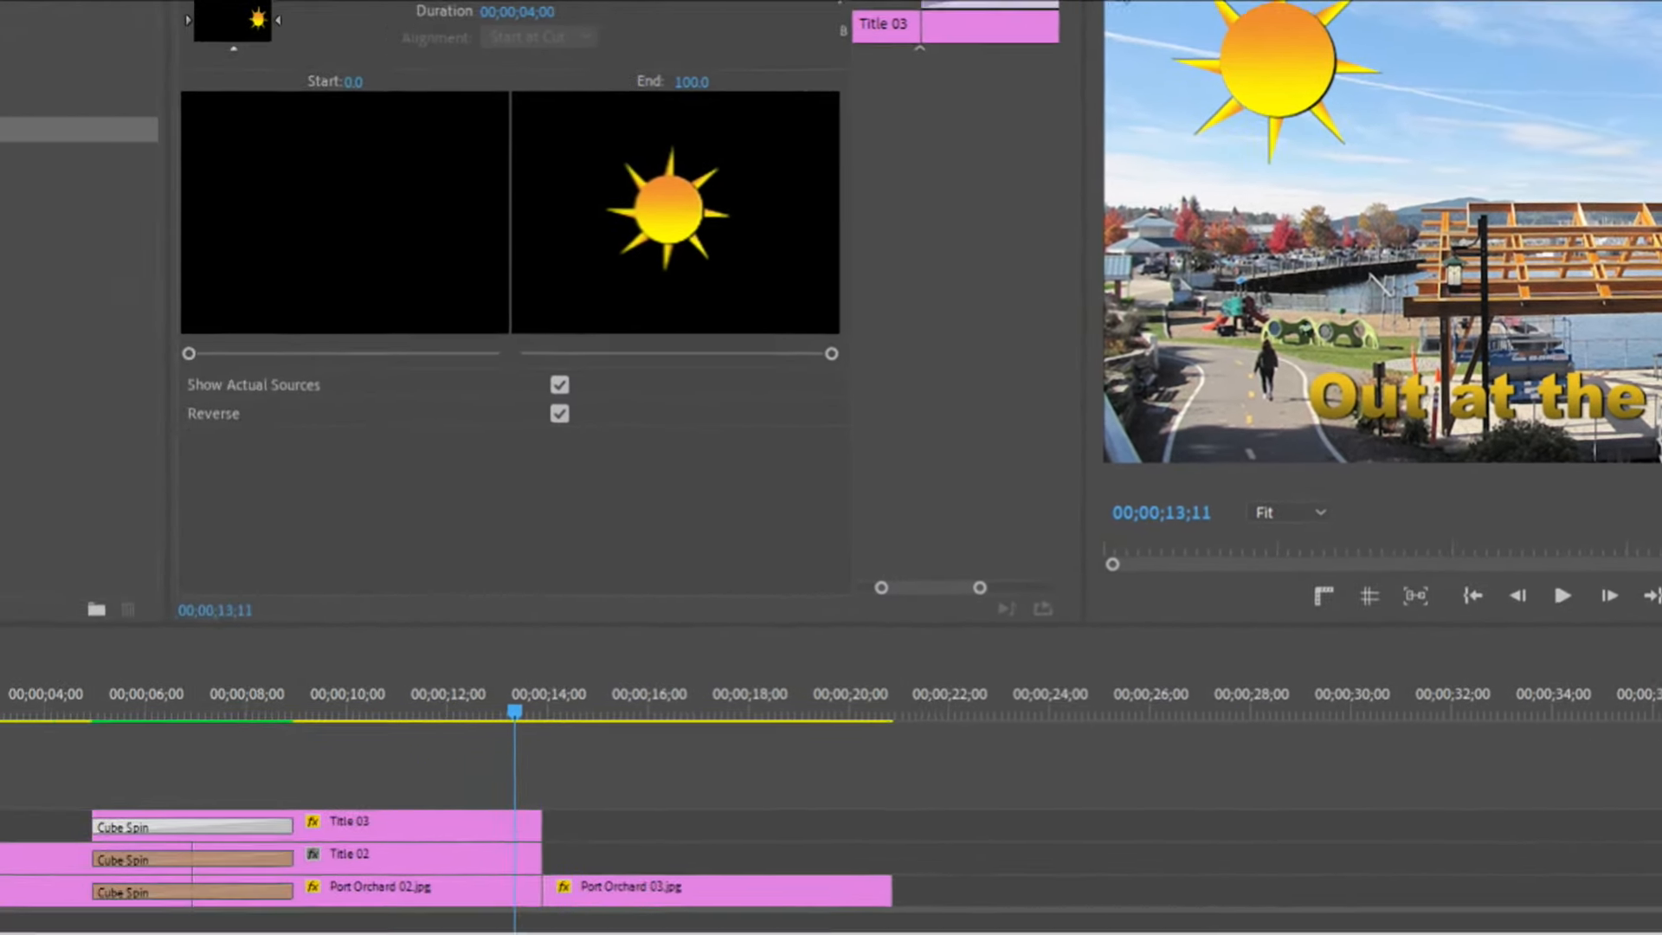
Delete the Cube Spin transitions from all three stacked clips.
{"action": "left_click", "coordinate": [203, 830]}
{"action": "key", "text": "Delete"}
{"action": "left_click", "coordinate": [196, 857]}
{"action": "key", "text": "Delete"}
{"action": "left_click", "coordinate": [200, 891]}
{"action": "key", "text": "Delete"}
{"action": "left_click_drag", "start_coordinate": [116, 807], "coordinate": [201, 808]}
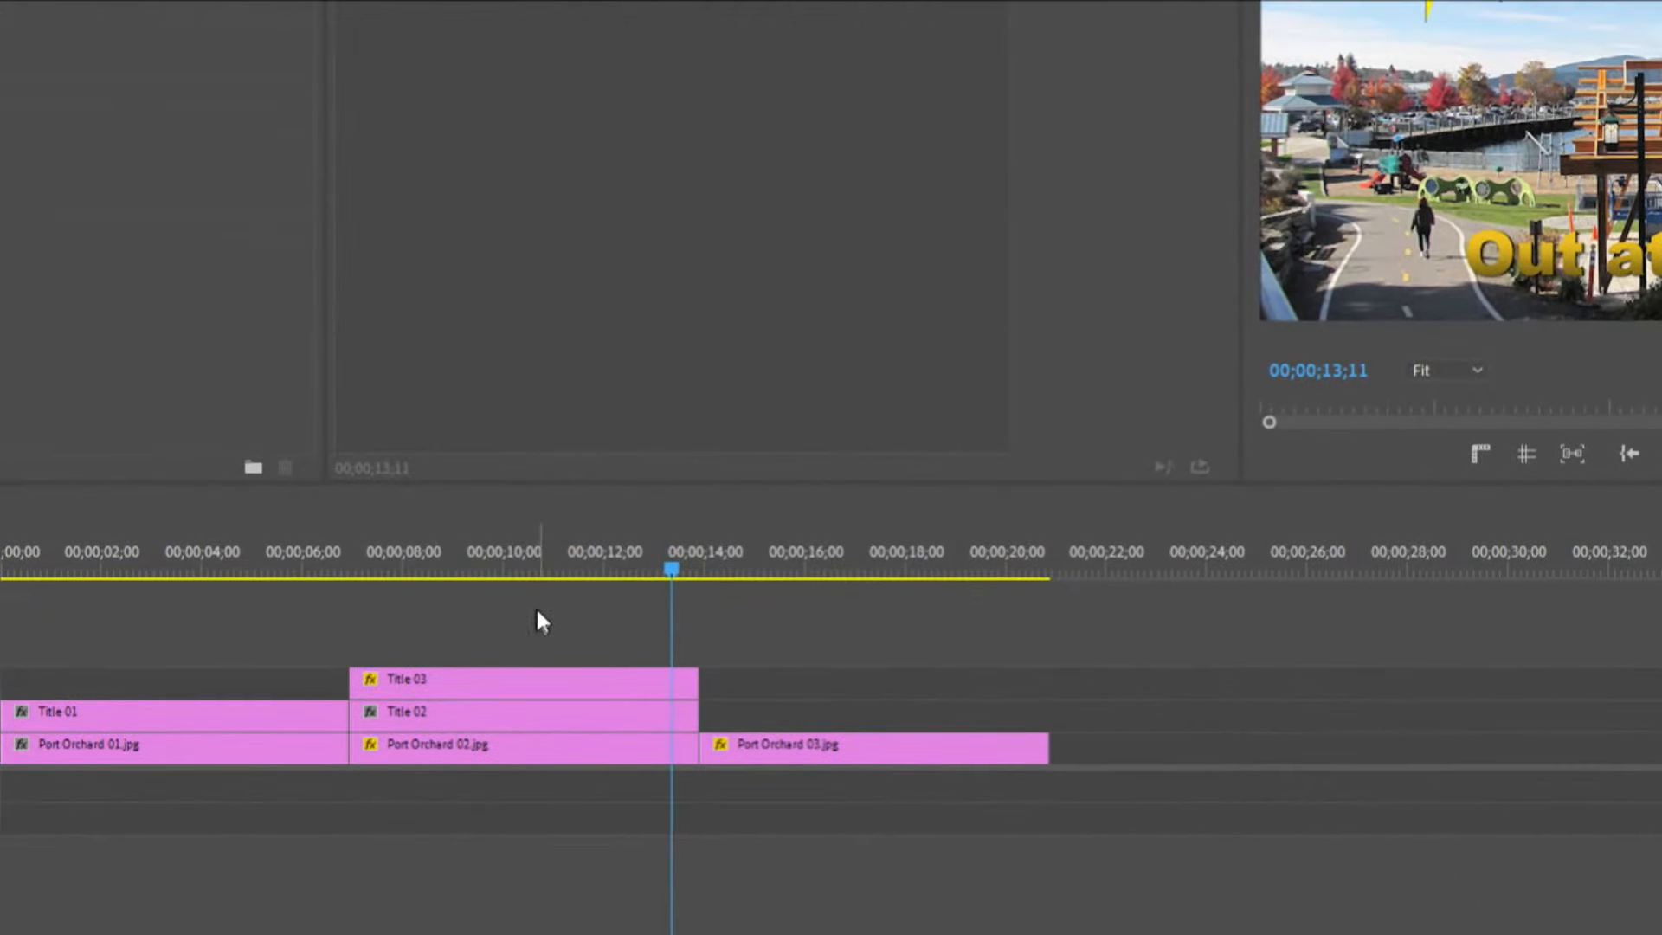
Nest the Title 03, Title 02 and Port Orchard 02.jpg clips into one nested sequence.
{"action": "left_click_drag", "start_coordinate": [537, 611], "coordinate": [439, 758]}
{"action": "right_click", "coordinate": [456, 719]}
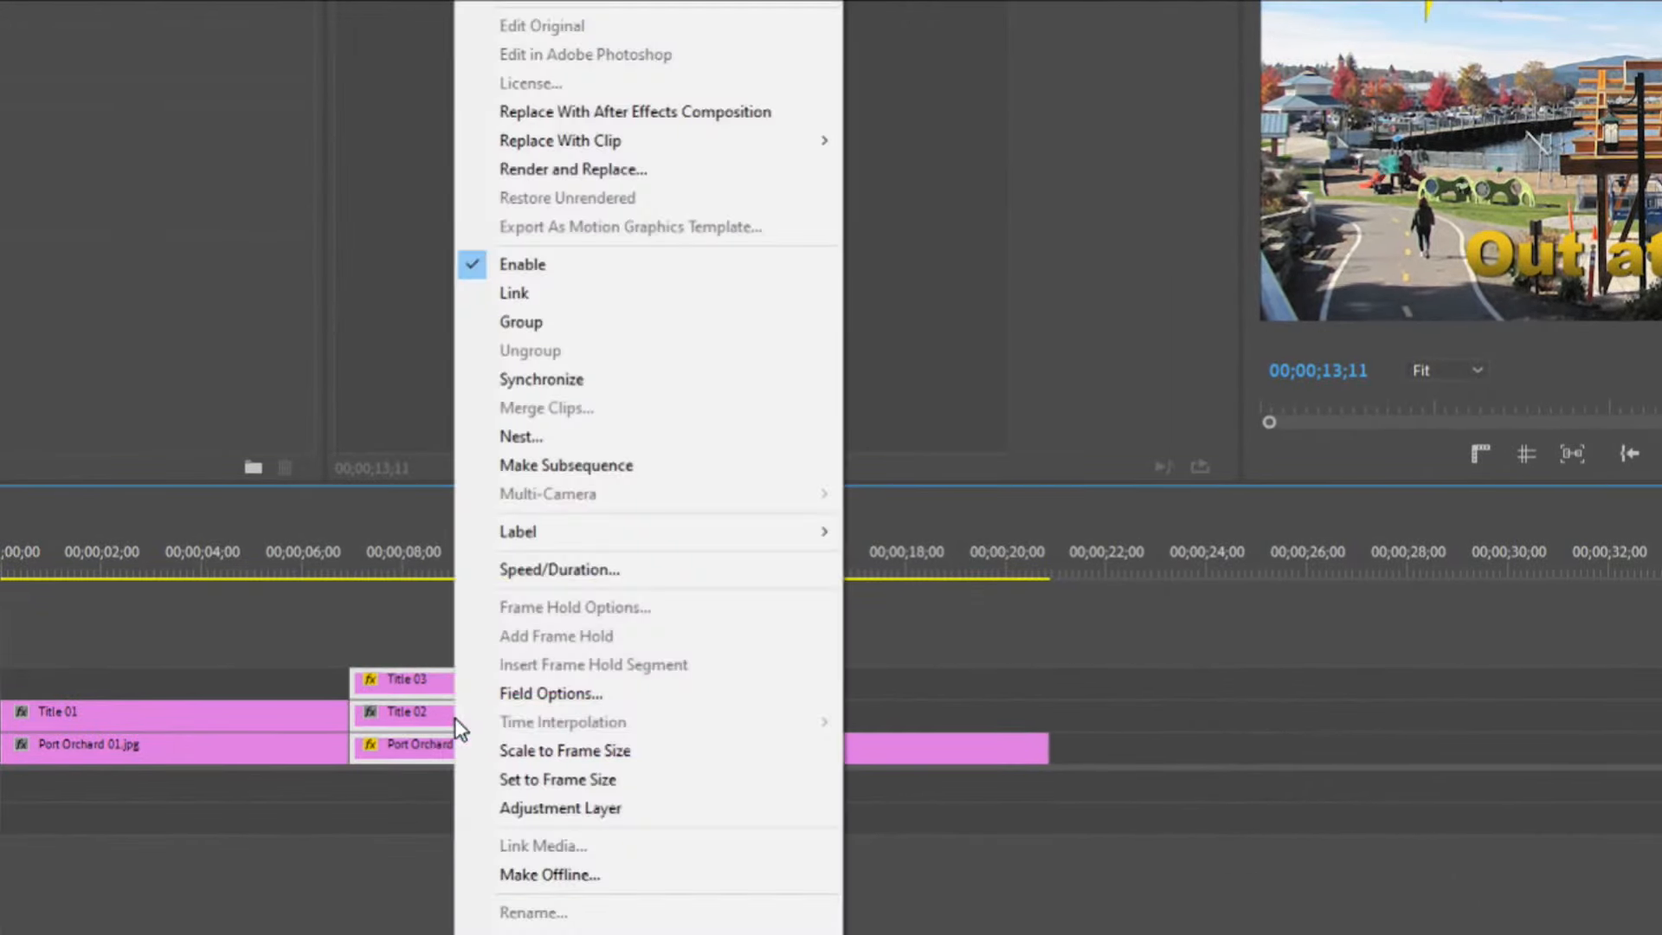
{"action": "left_click", "coordinate": [634, 442]}
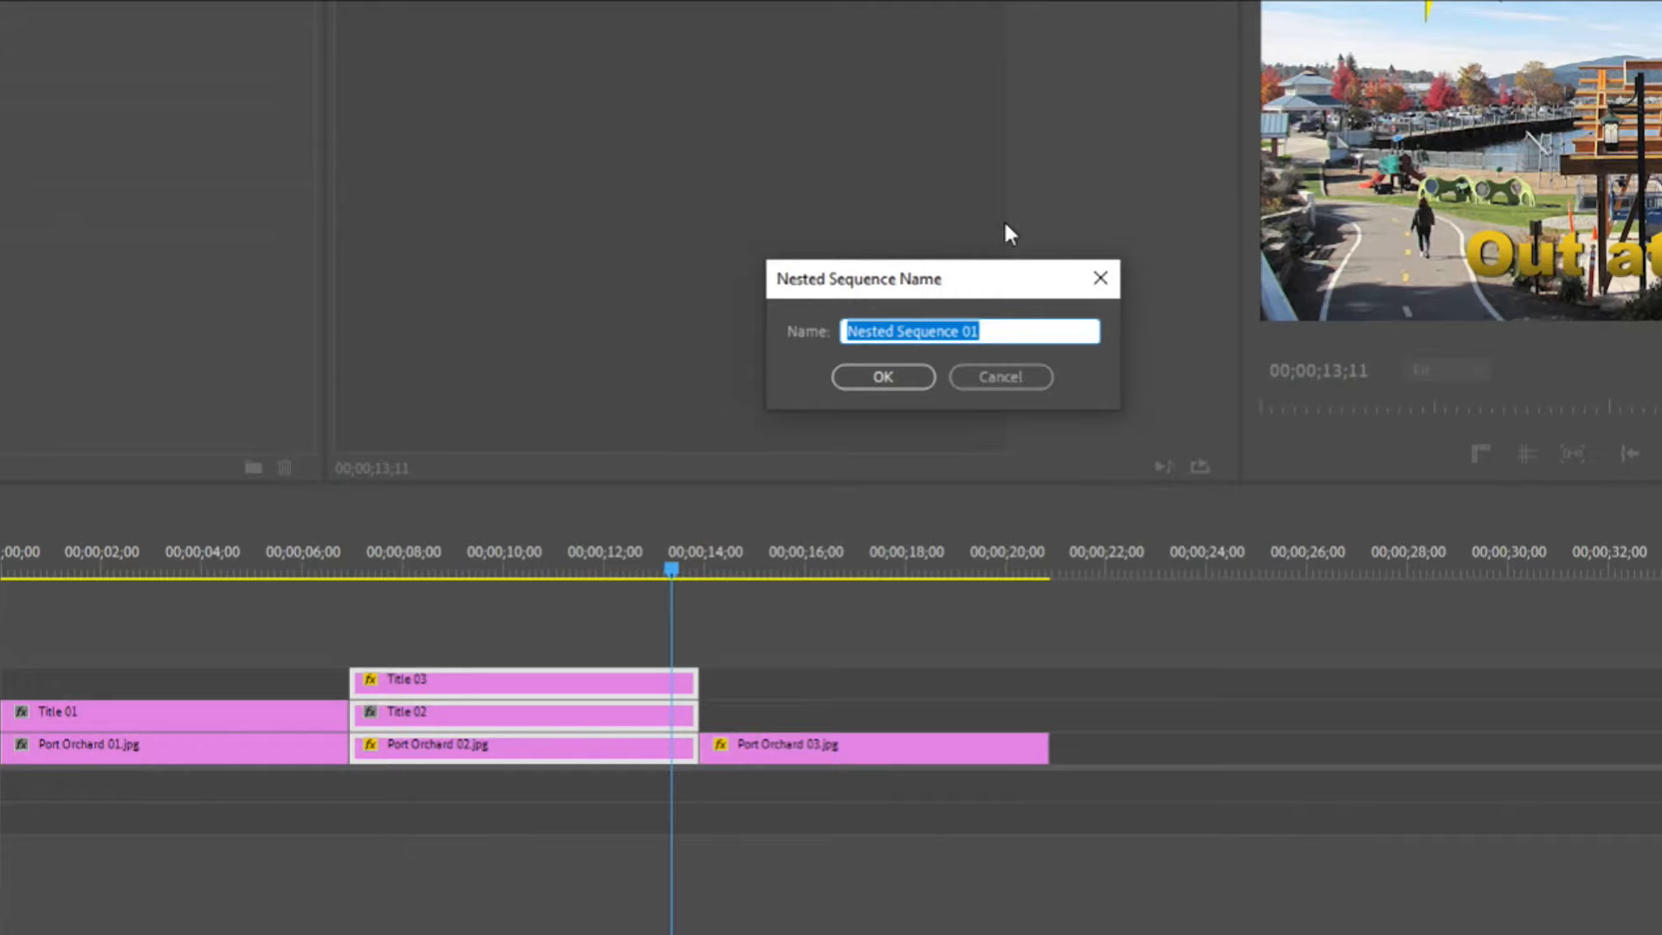
{"action": "left_click", "coordinate": [902, 381]}
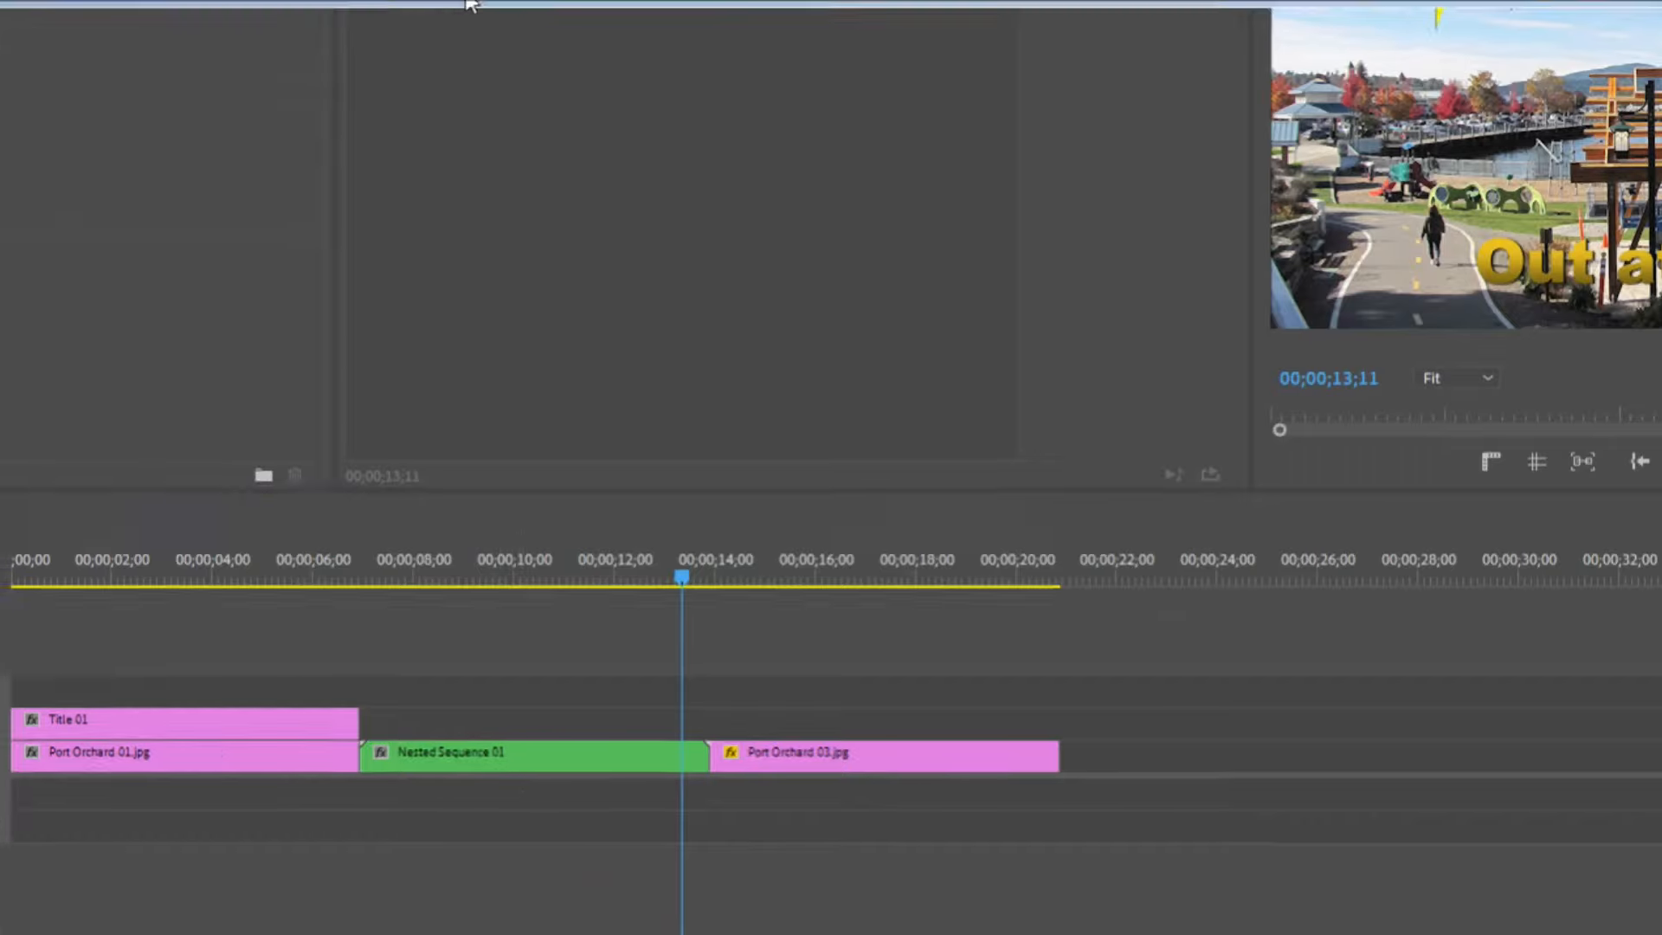
Try a Cube Spin transition at the start of the nested sequence, preview it, and delete it.
{"action": "left_click_drag", "start_coordinate": [34, 65], "coordinate": [564, 835]}
{"action": "left_click_drag", "start_coordinate": [564, 636], "coordinate": [573, 627]}
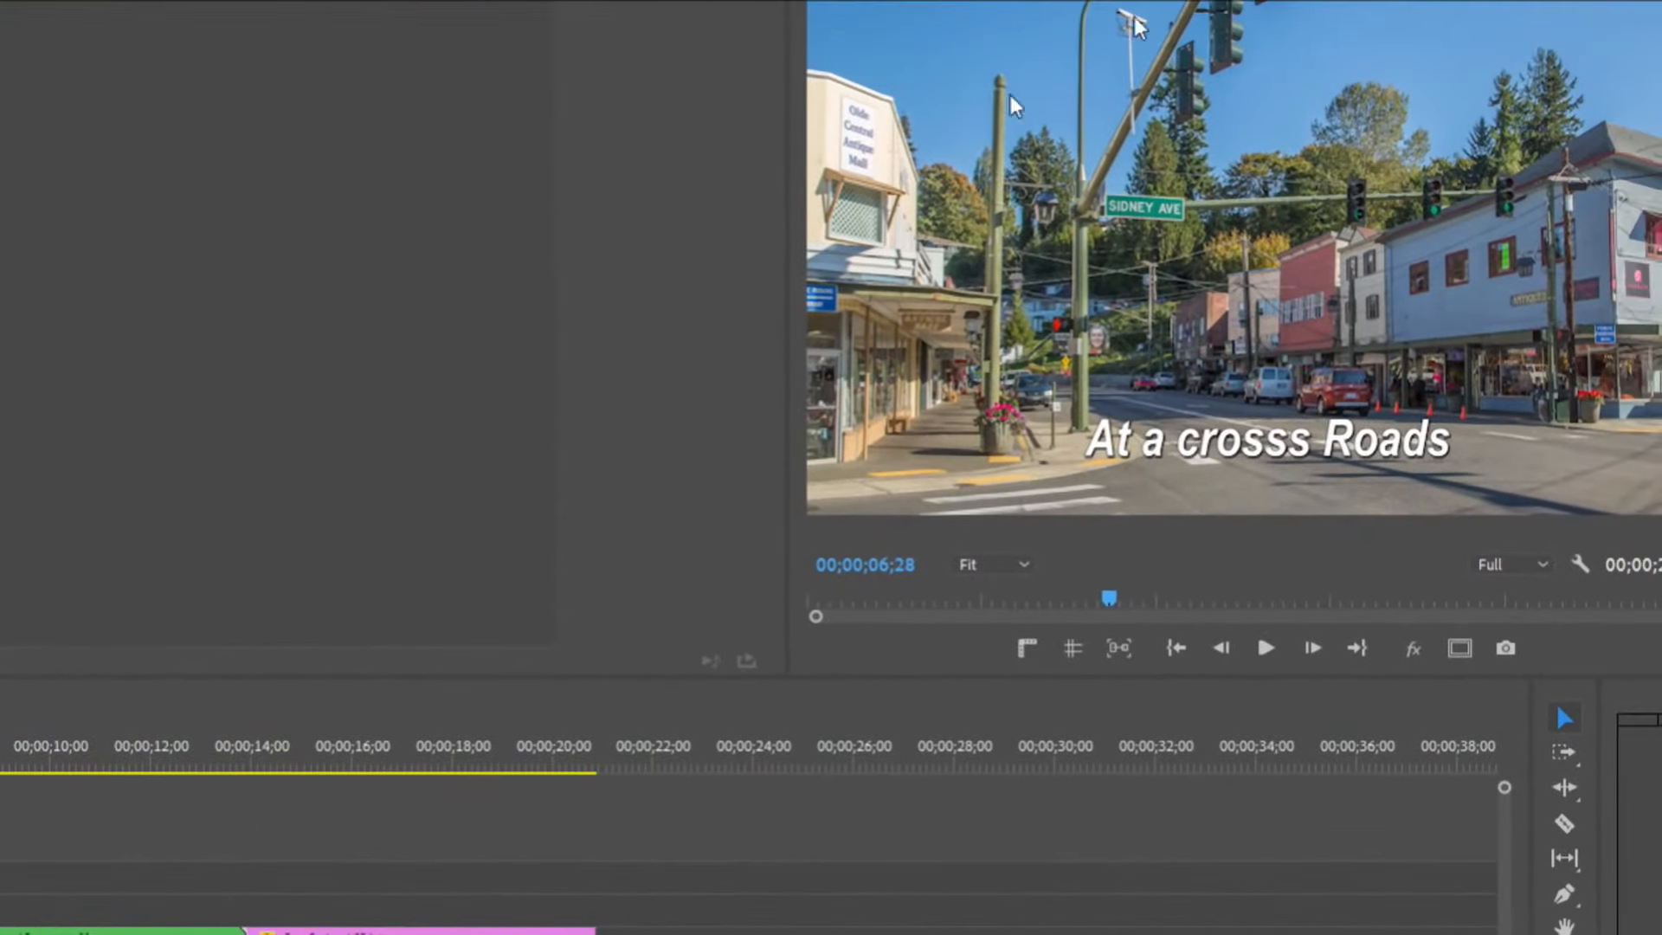
{"action": "mouse_move", "coordinate": [6, 746]}
{"action": "left_mouse_down"}
{"action": "mouse_move", "coordinate": [67, 746]}
{"action": "mouse_move", "coordinate": [0, 746]}
{"action": "left_mouse_up"}
{"action": "key", "text": "space"}
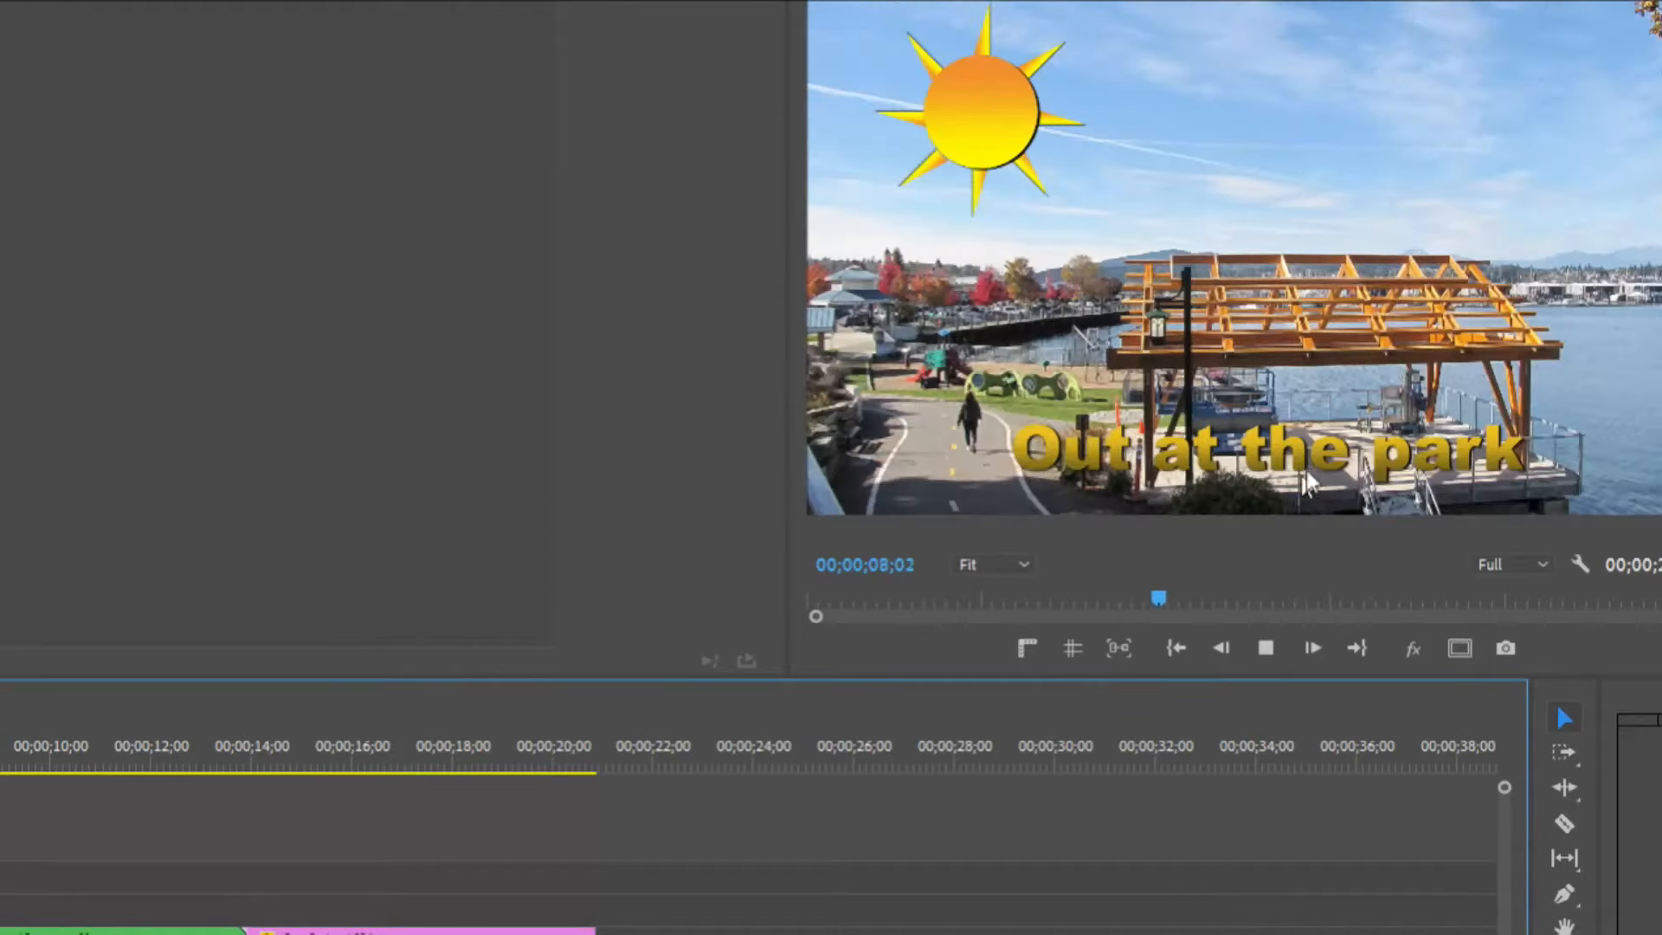
{"action": "key", "text": "space"}
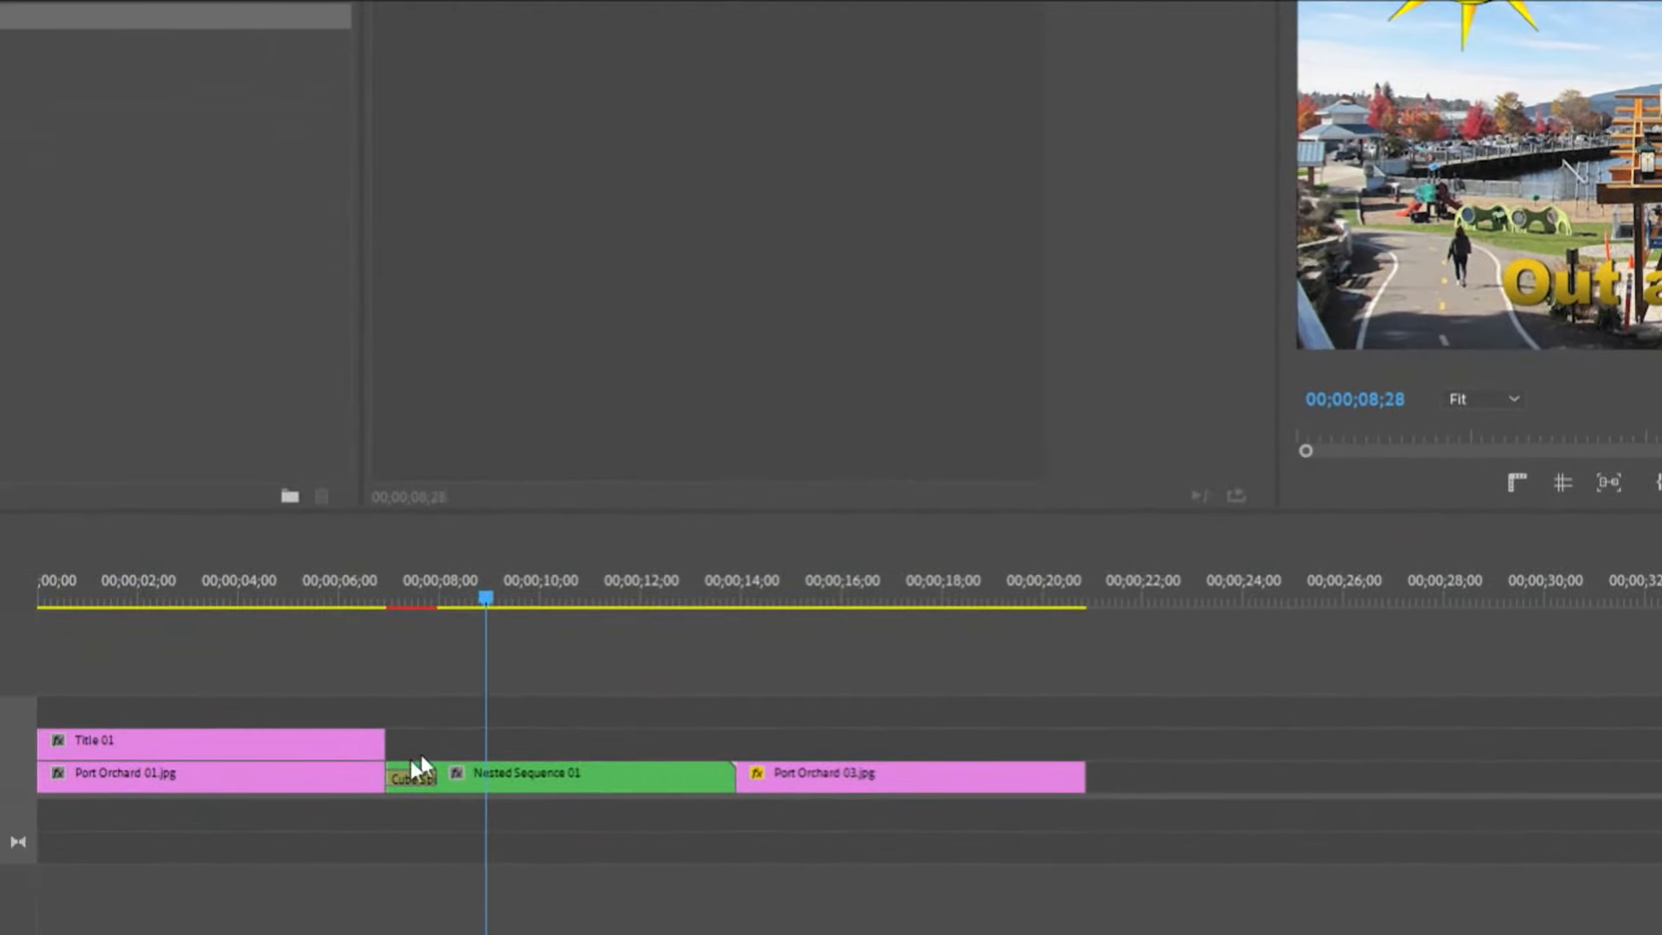
{"action": "left_click", "coordinate": [412, 779]}
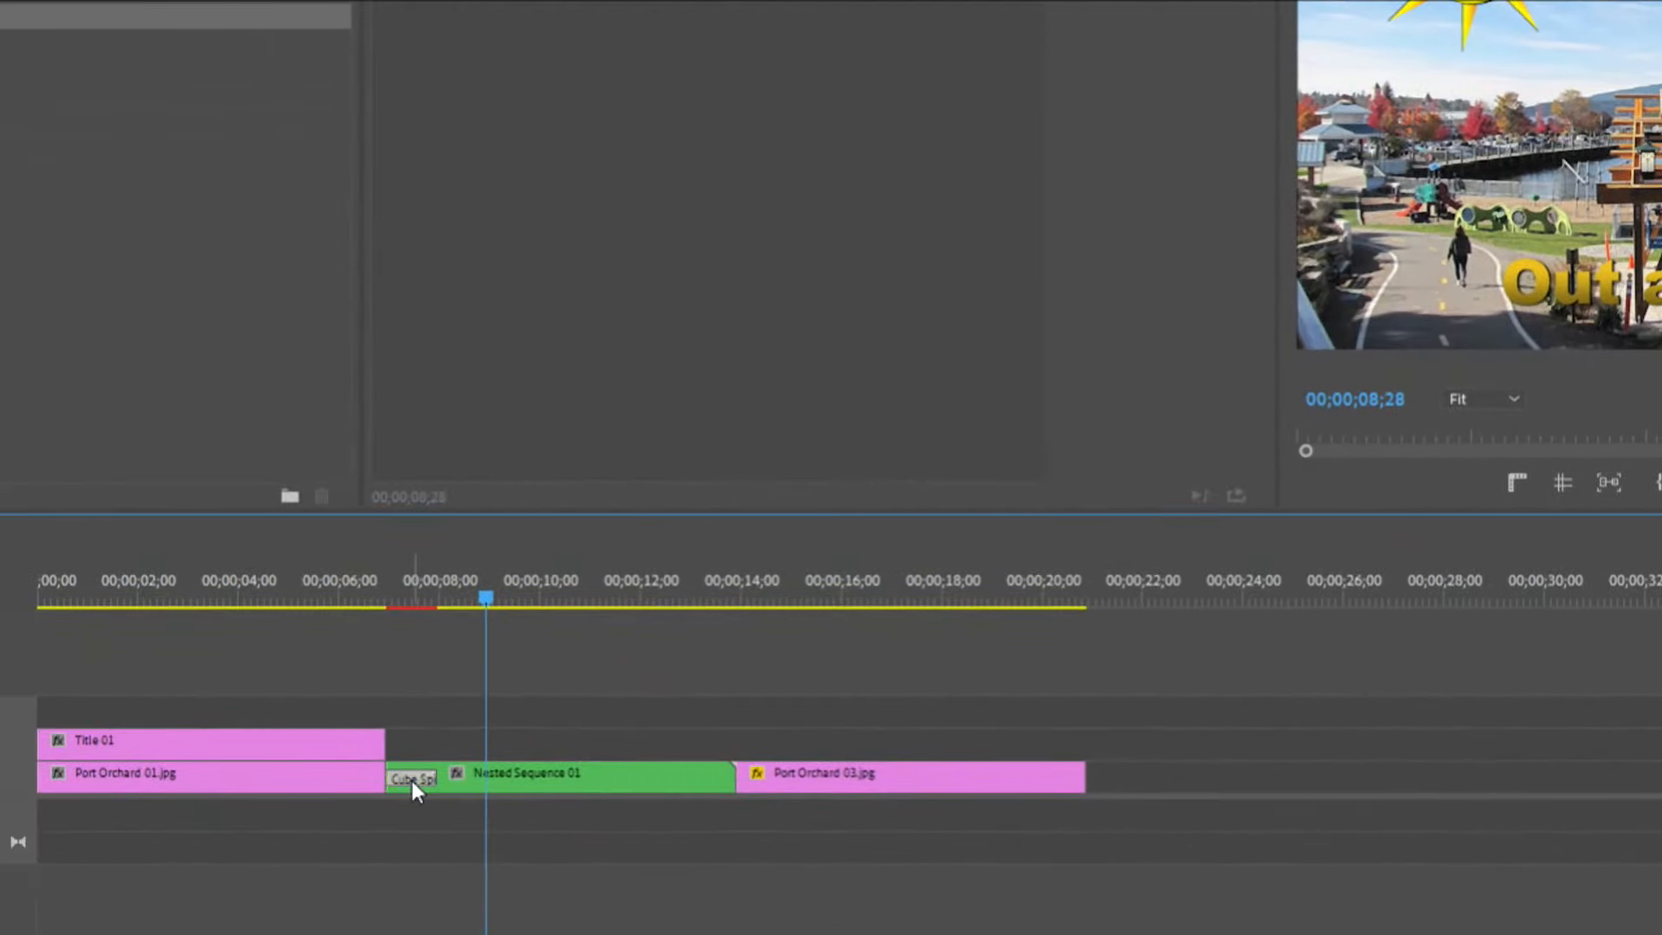
{"action": "key", "text": "Delete"}
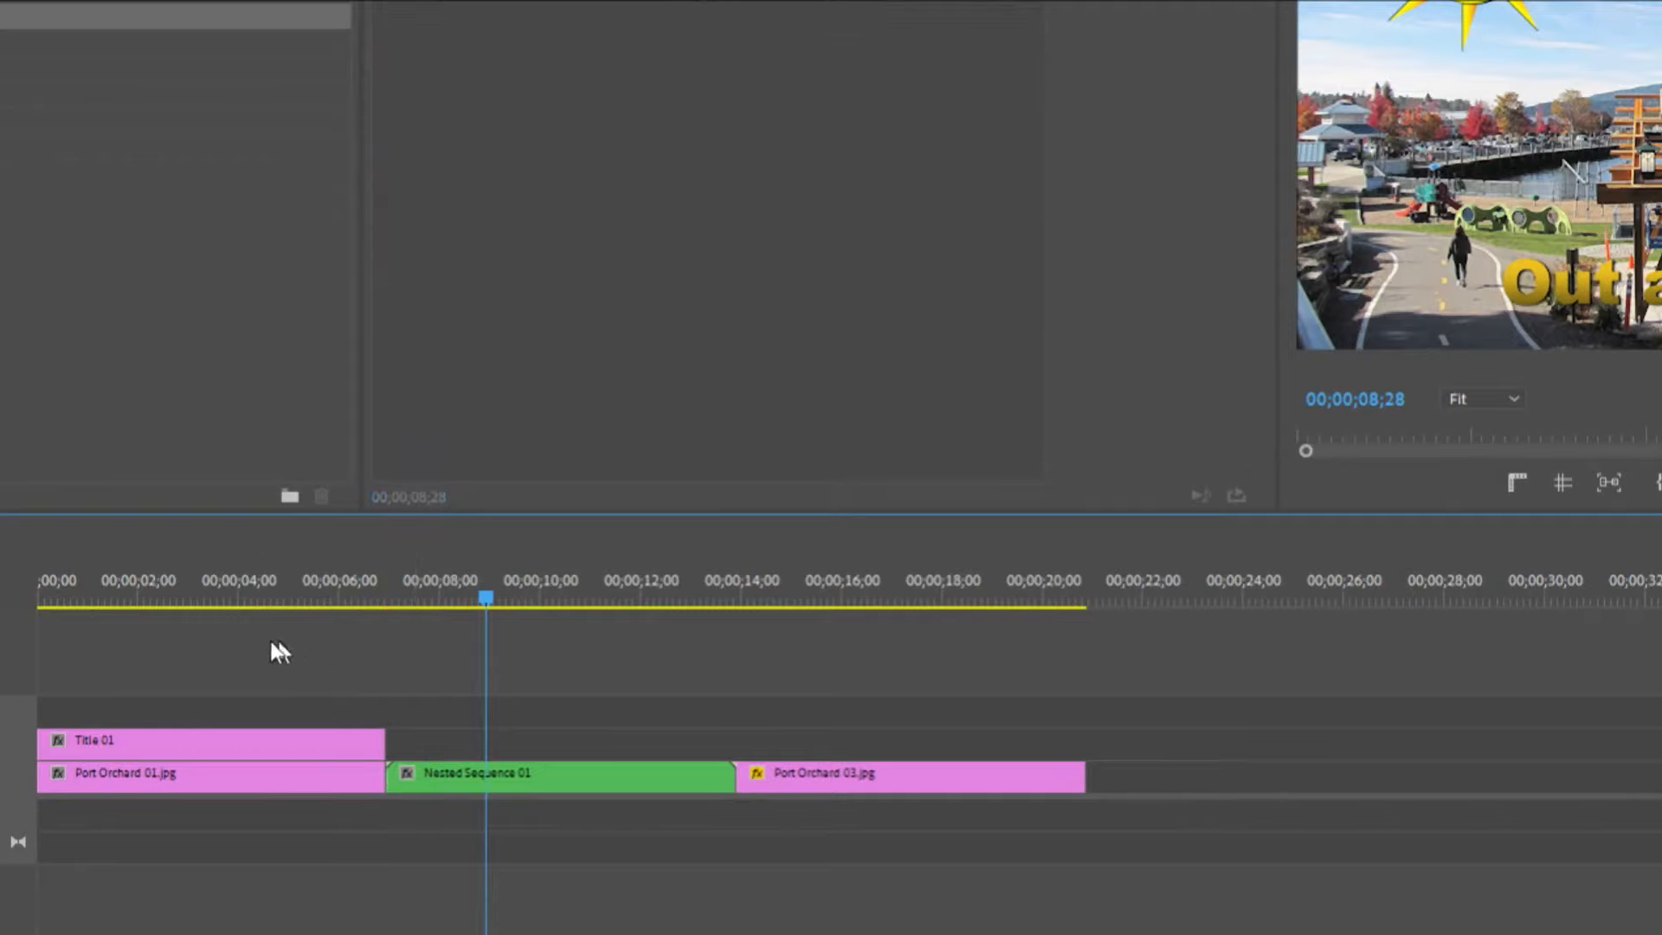
Open the nested sequence and extend its three clips to end at about 14 seconds.
{"action": "double_click", "coordinate": [485, 776]}
{"action": "left_click_drag", "start_coordinate": [120, 601], "coordinate": [19, 601]}
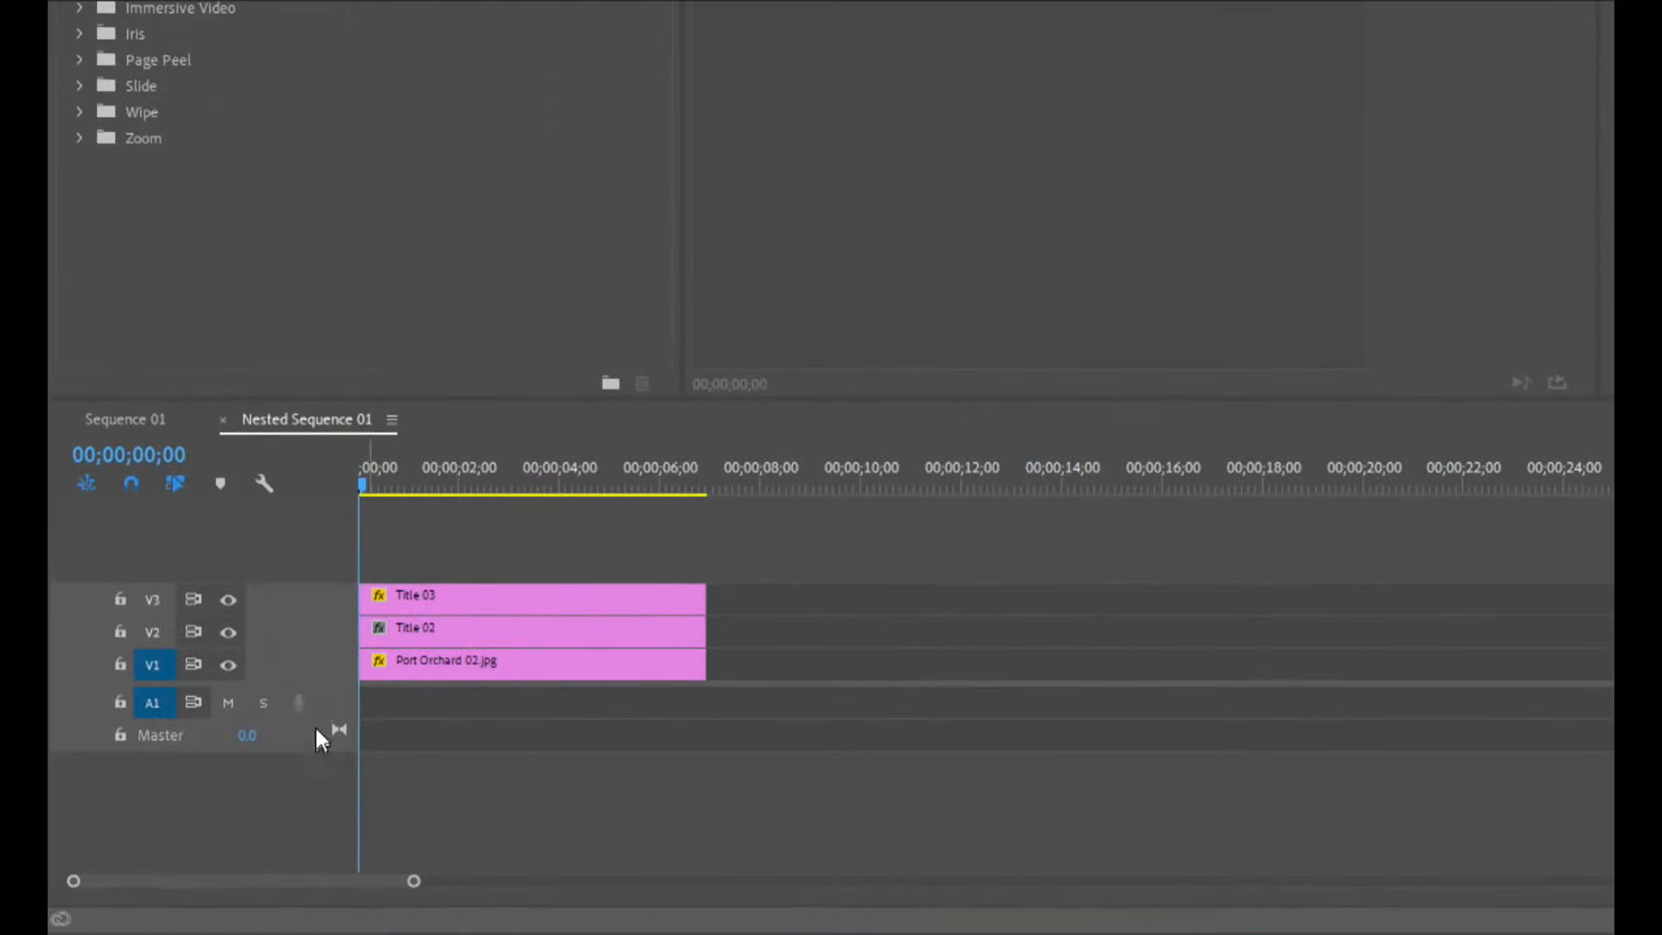
{"action": "left_click", "coordinate": [124, 419]}
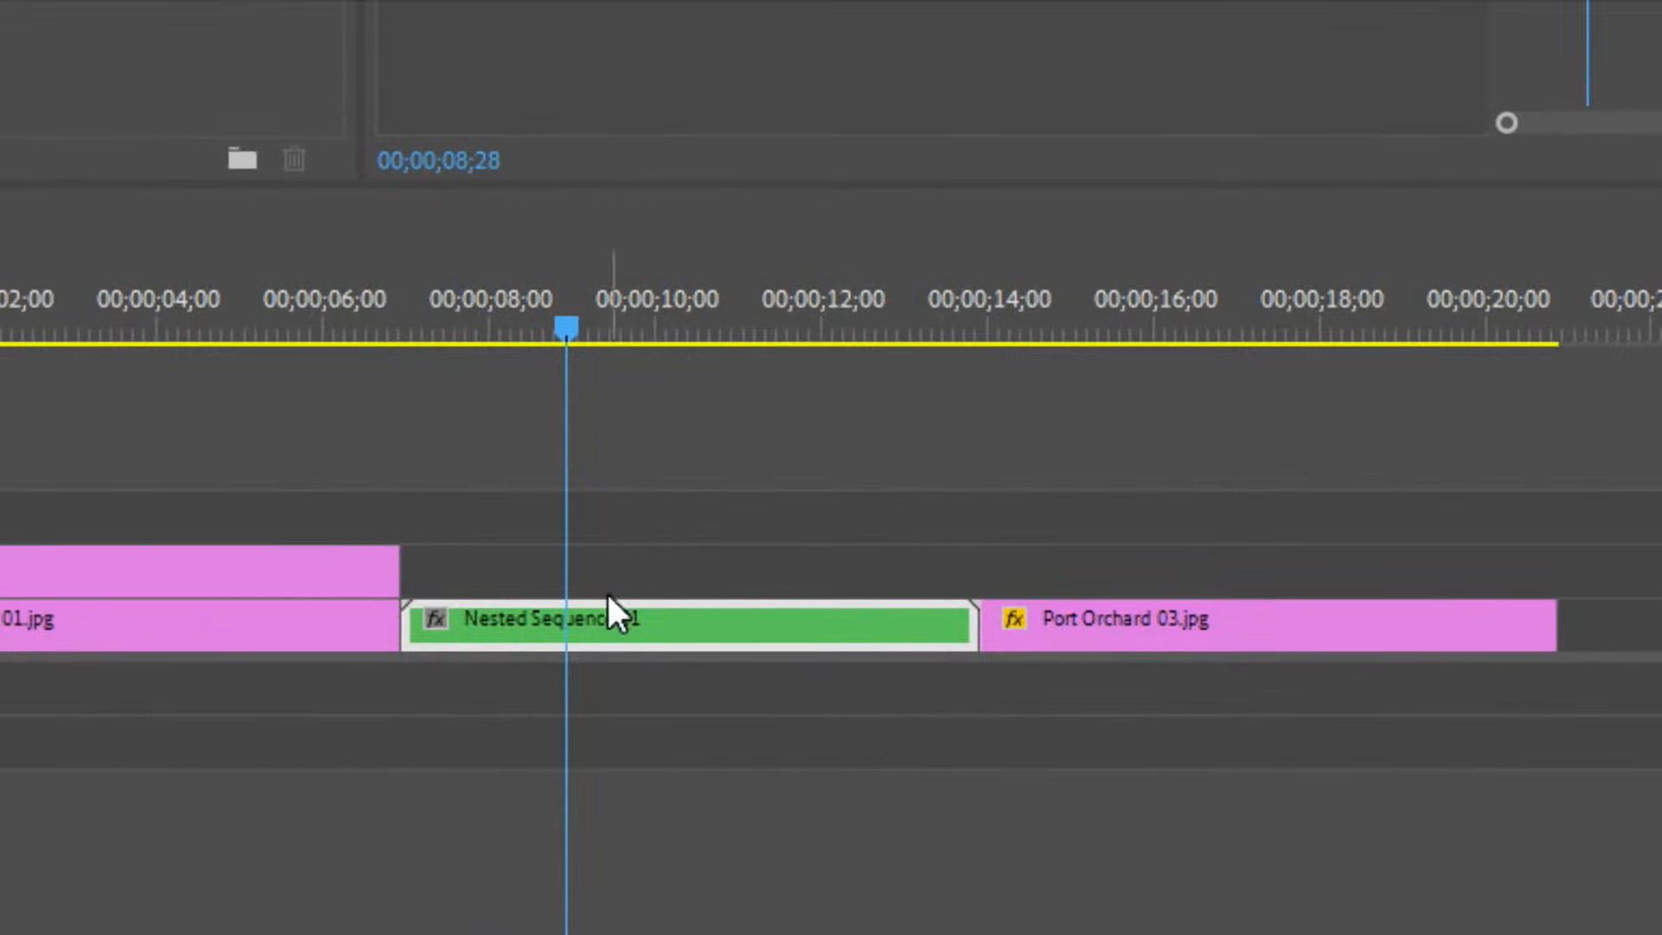
{"action": "left_click", "coordinate": [533, 758]}
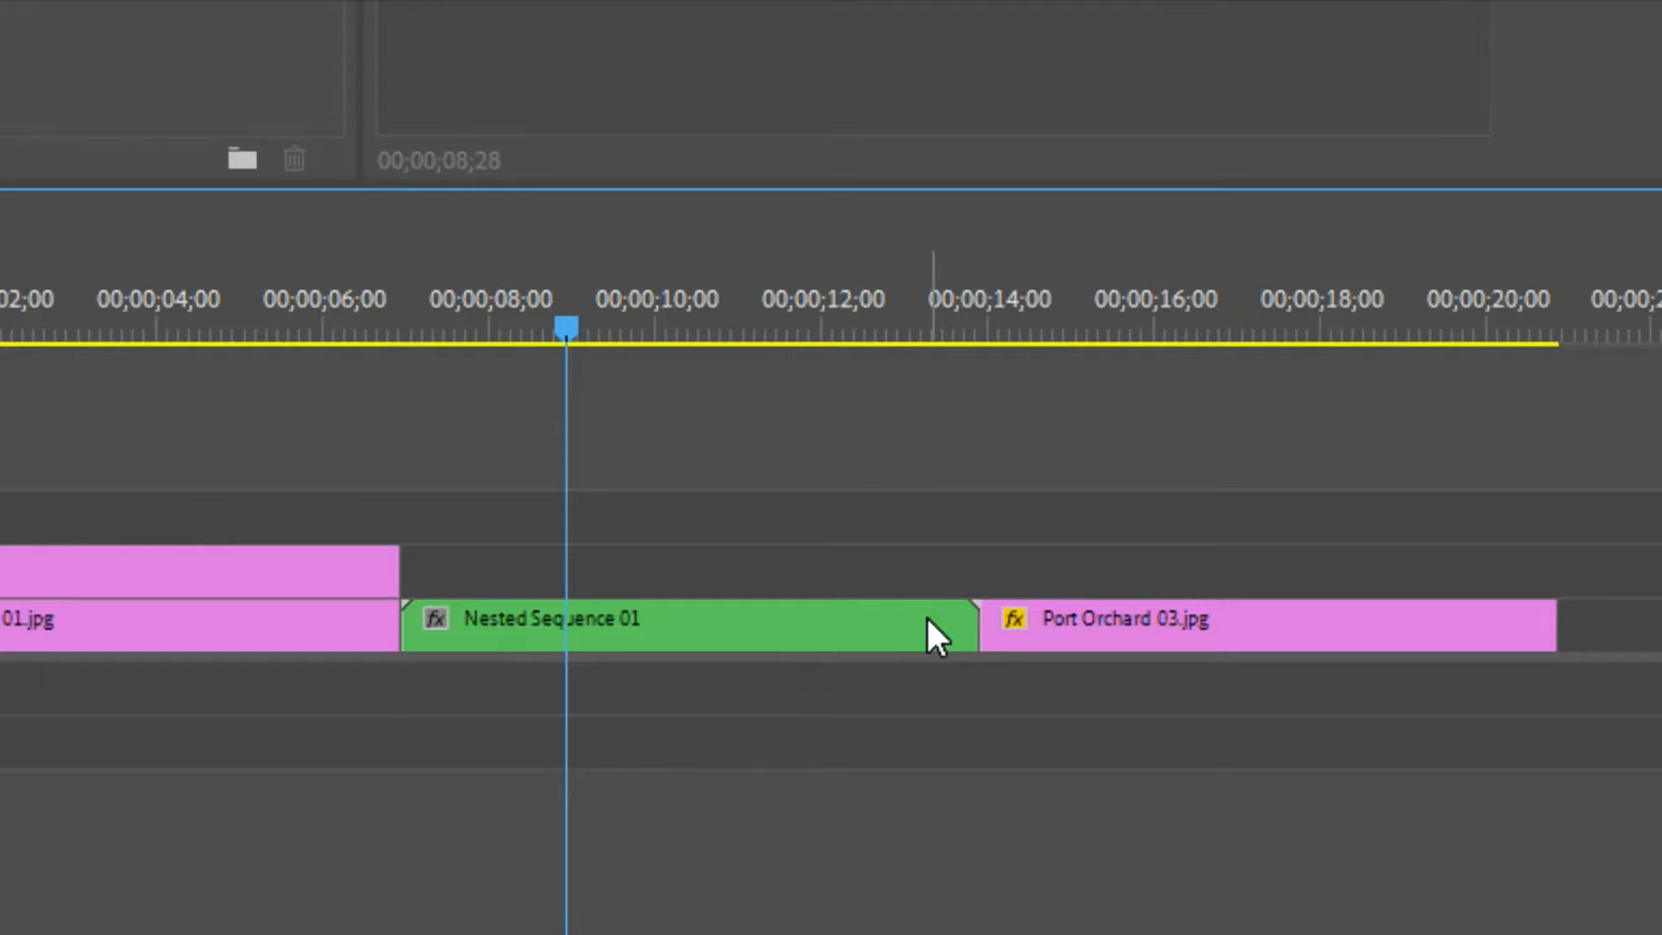
{"action": "left_click", "coordinate": [686, 7]}
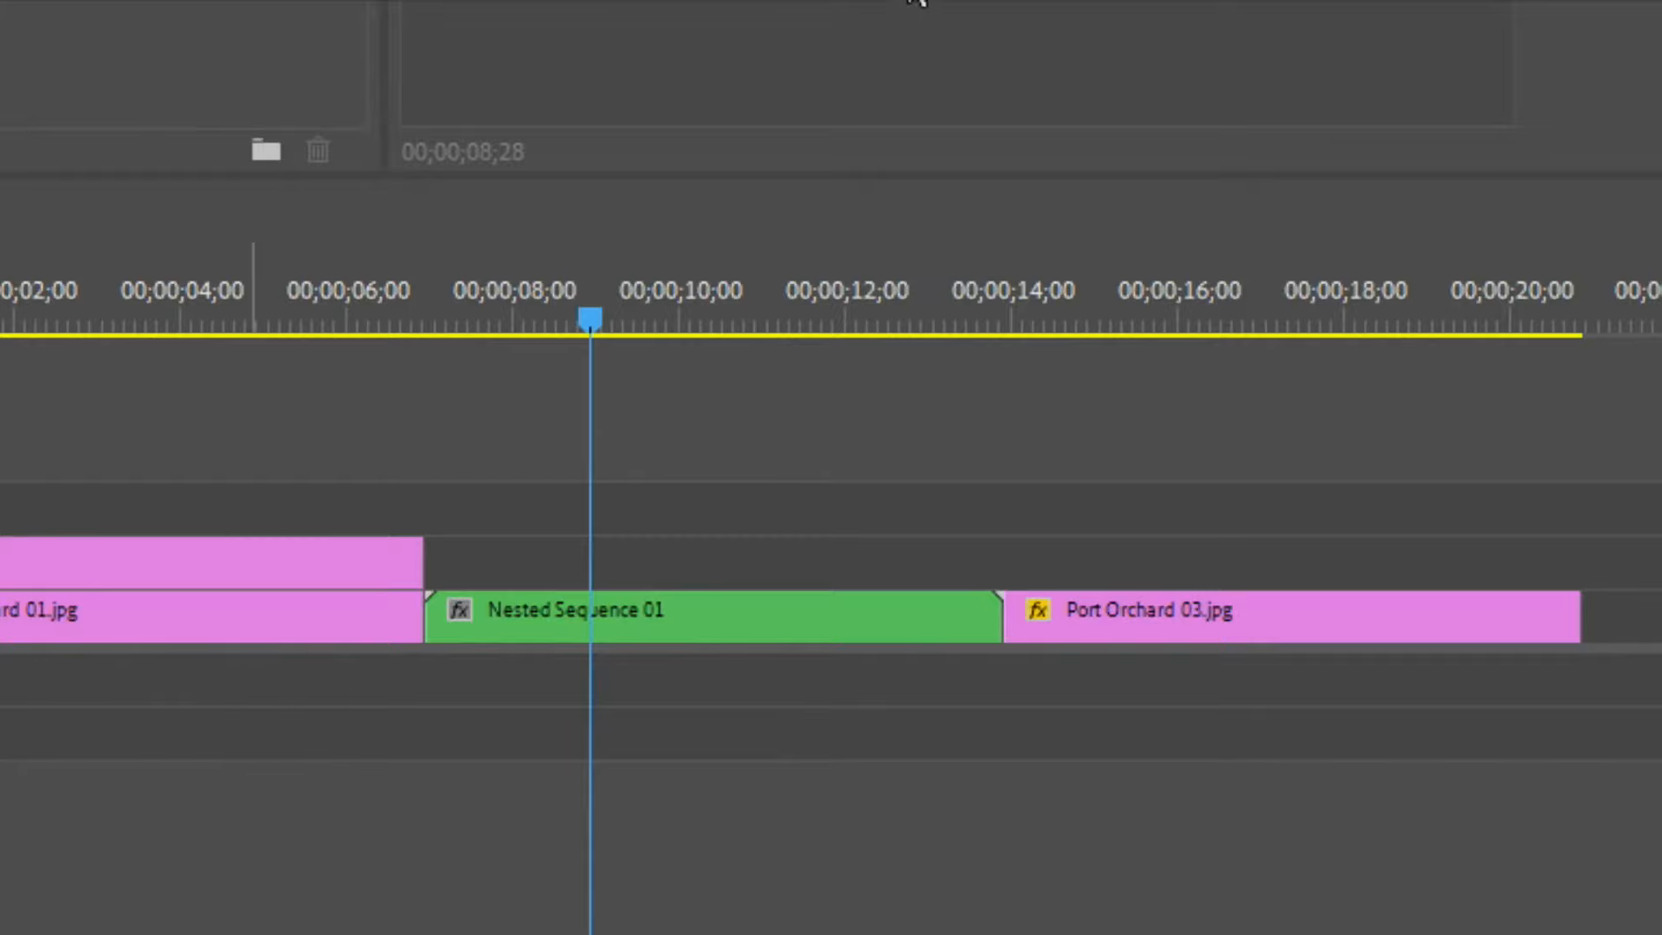
{"action": "left_click", "coordinate": [251, 287]}
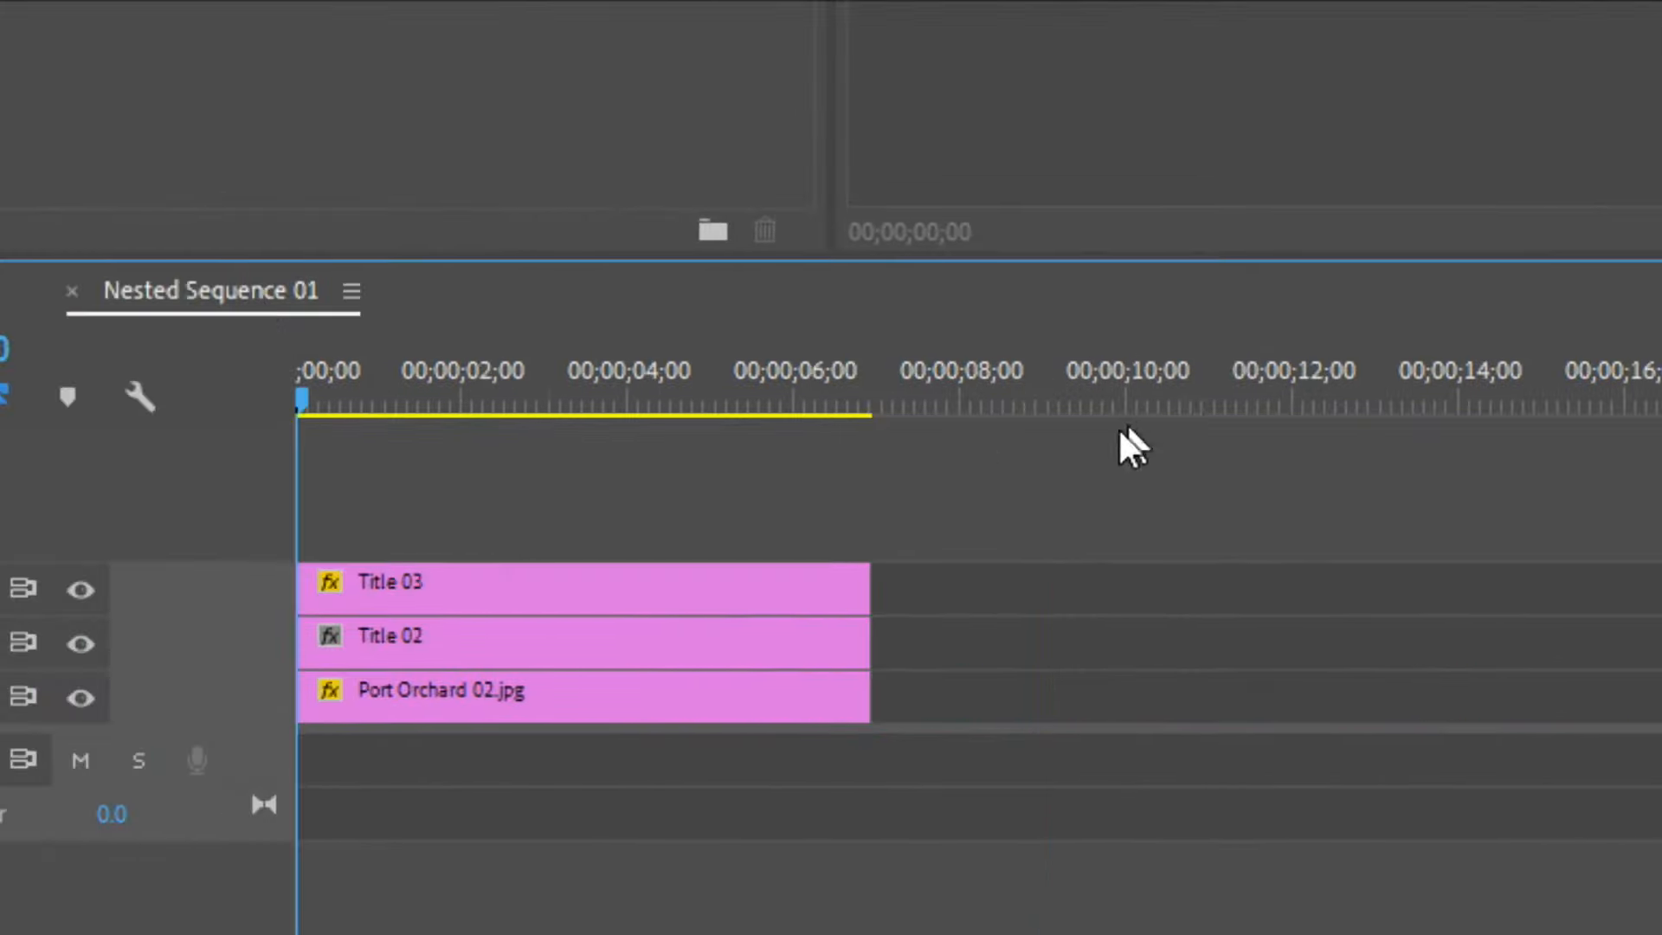
{"action": "left_click_drag", "start_coordinate": [1117, 430], "coordinate": [827, 736]}
{"action": "left_click_drag", "start_coordinate": [889, 601], "coordinate": [1445, 596]}
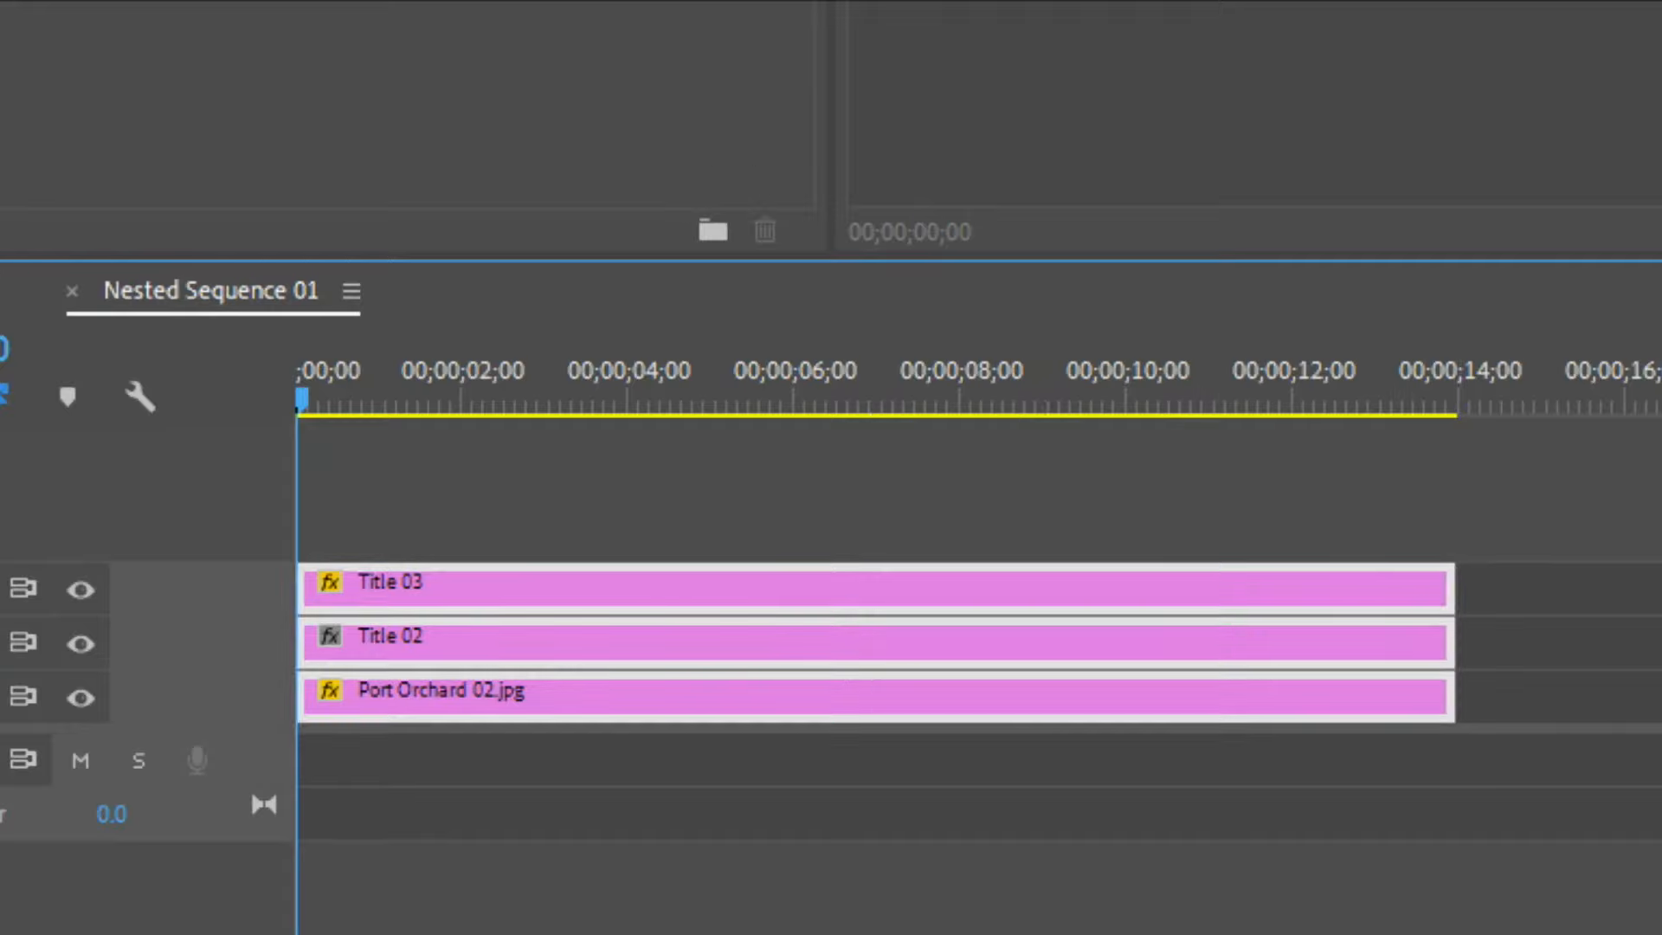
{"action": "left_click", "coordinate": [2, 299]}
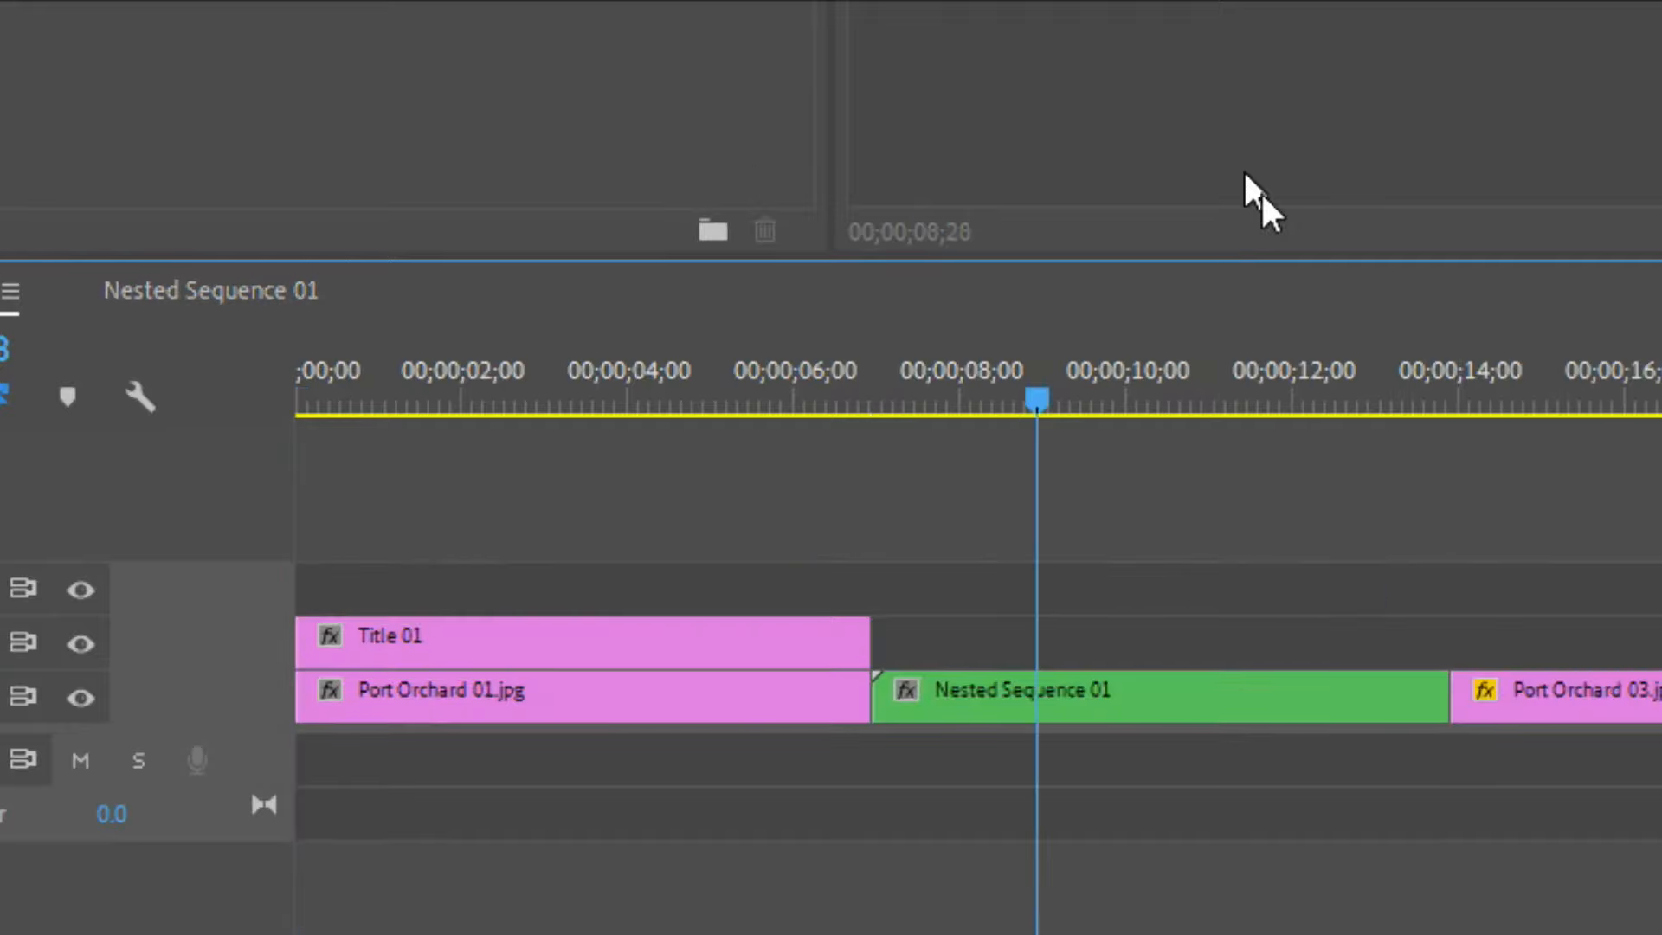
Load the nested sequence clip into the Source Monitor and scrub through its frames.
{"action": "left_click", "coordinate": [1071, 675]}
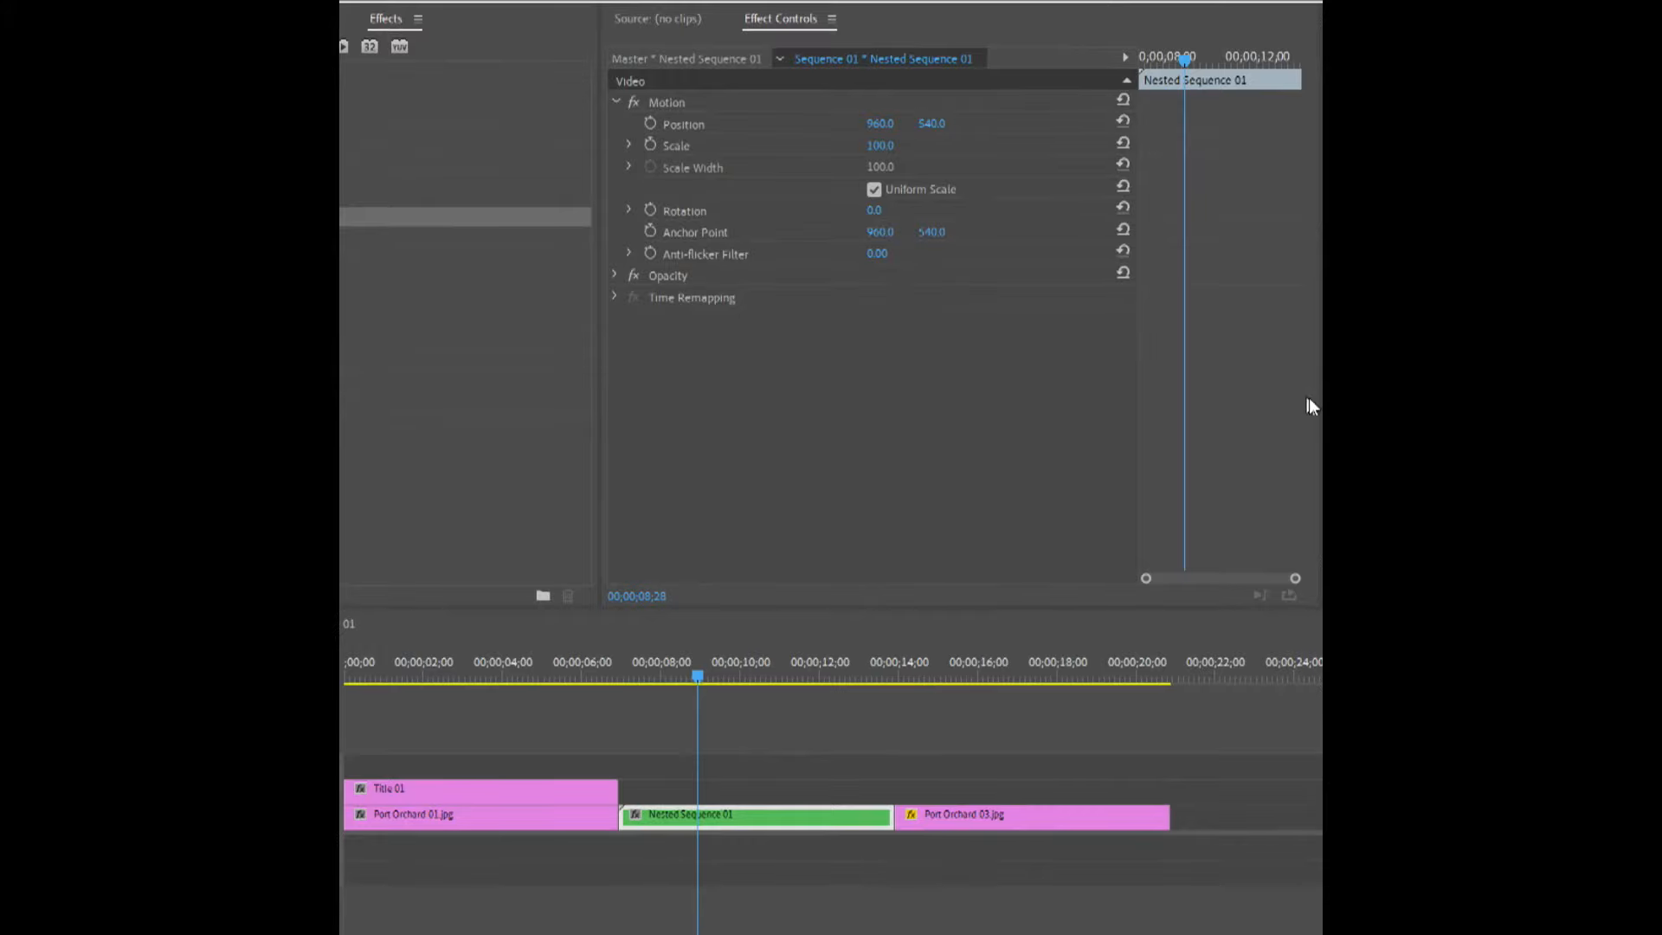
{"action": "left_click", "coordinate": [684, 21]}
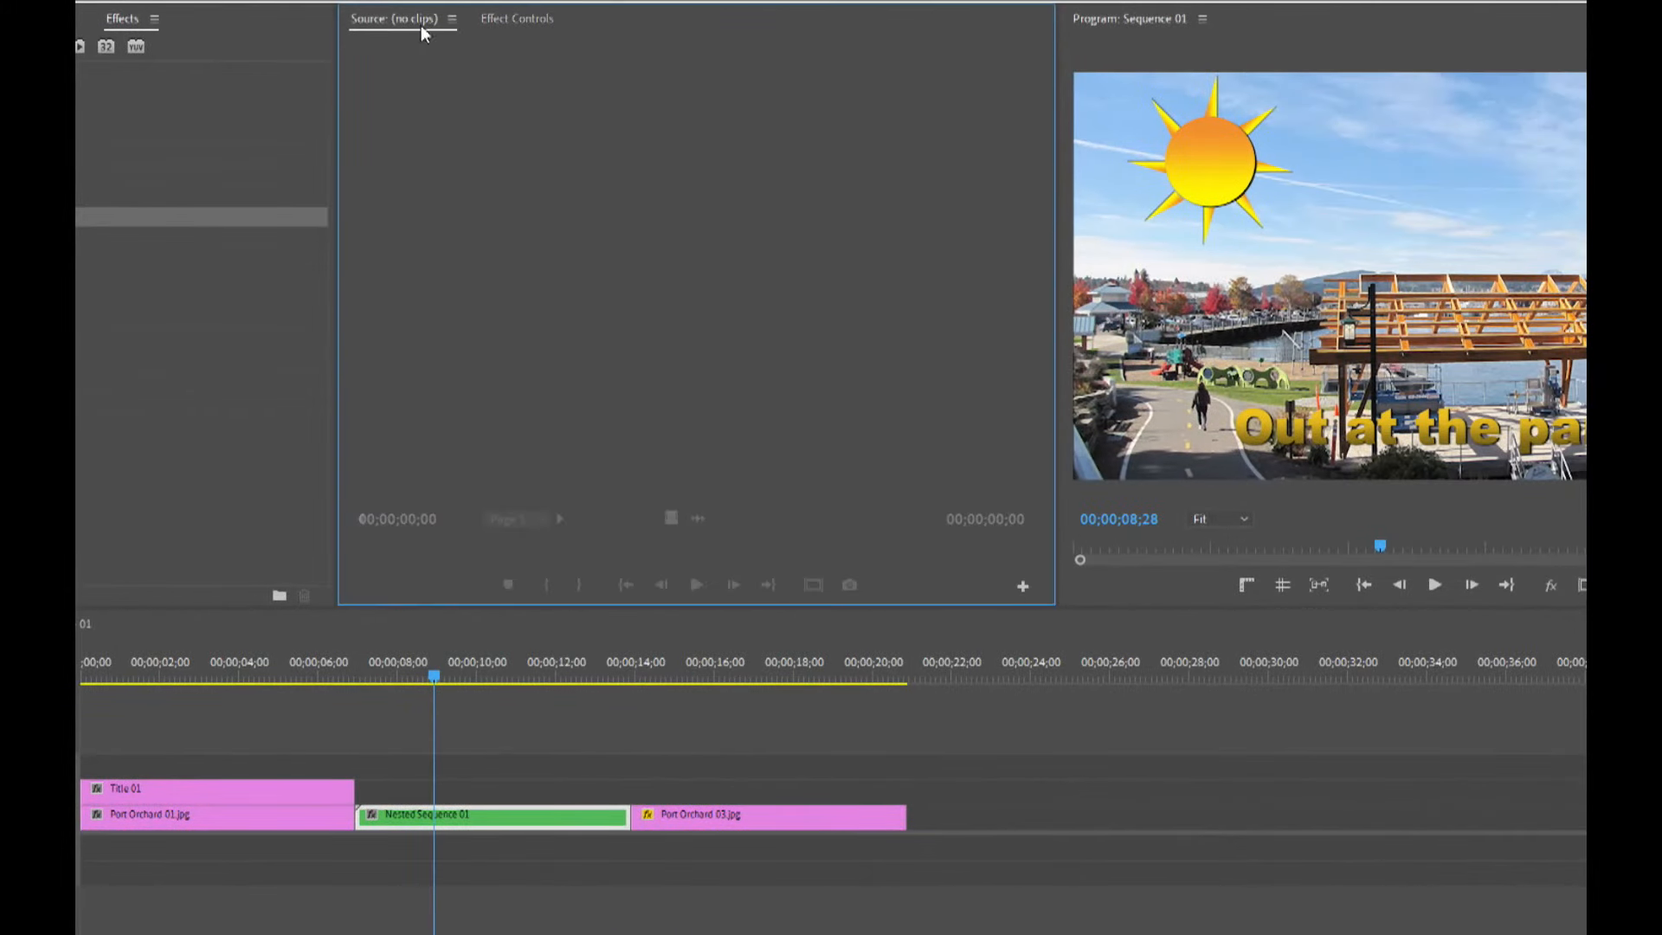
{"action": "left_click_drag", "start_coordinate": [474, 817], "coordinate": [580, 351]}
{"action": "left_click_drag", "start_coordinate": [674, 560], "coordinate": [1036, 560]}
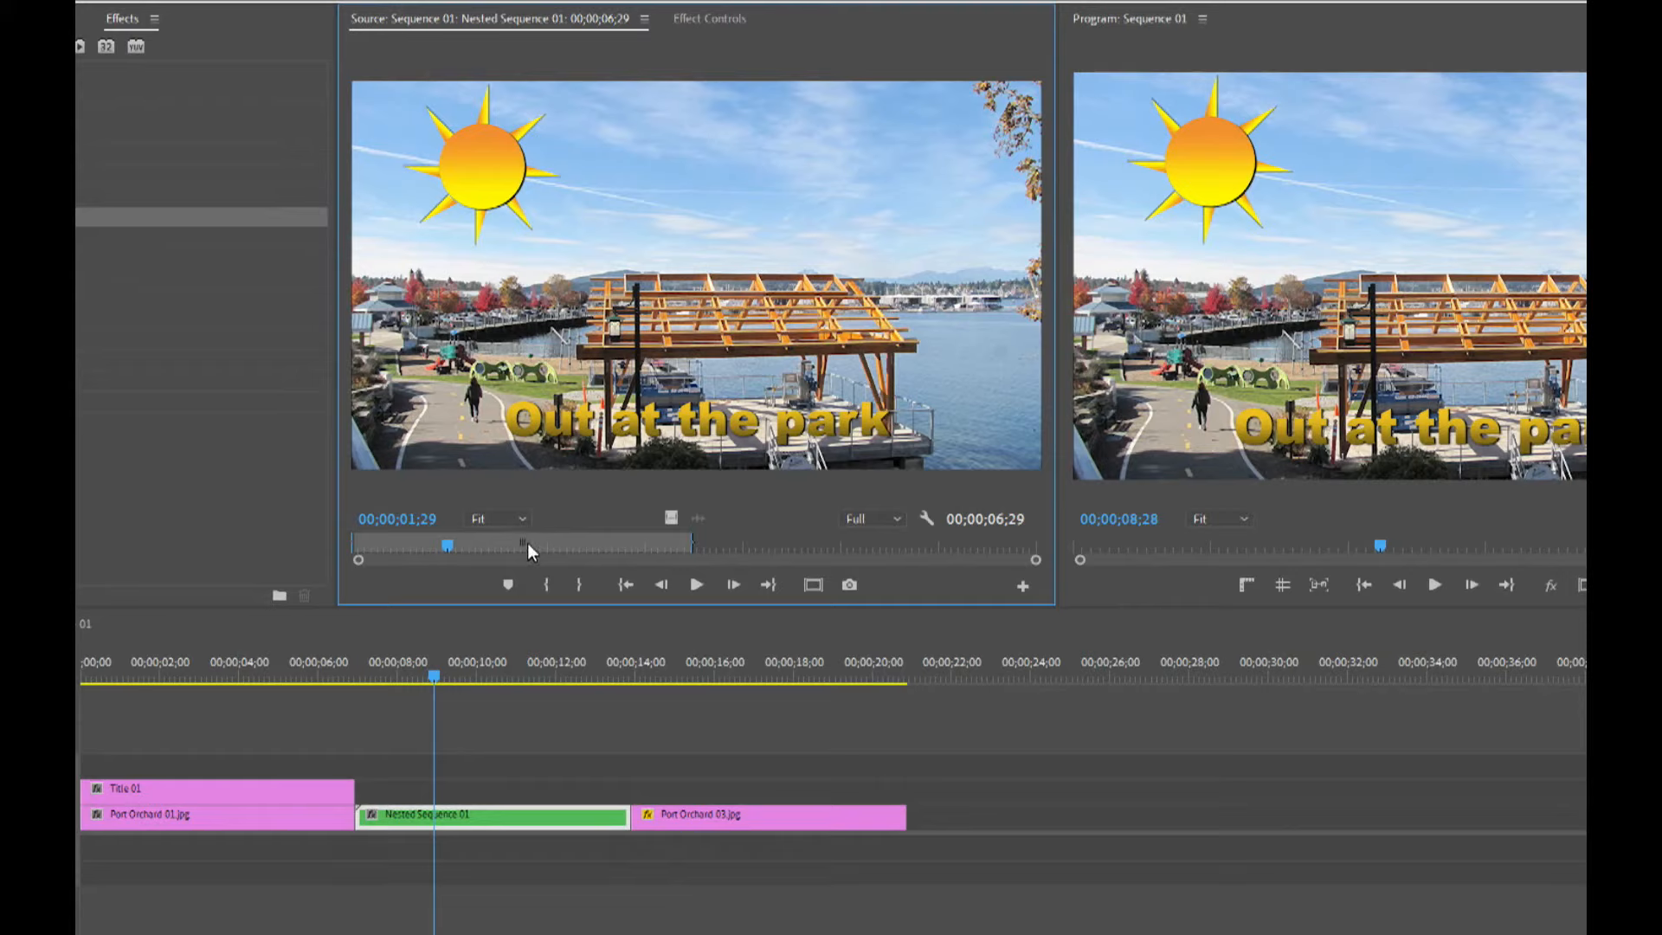
{"action": "left_click_drag", "start_coordinate": [519, 542], "coordinate": [690, 538]}
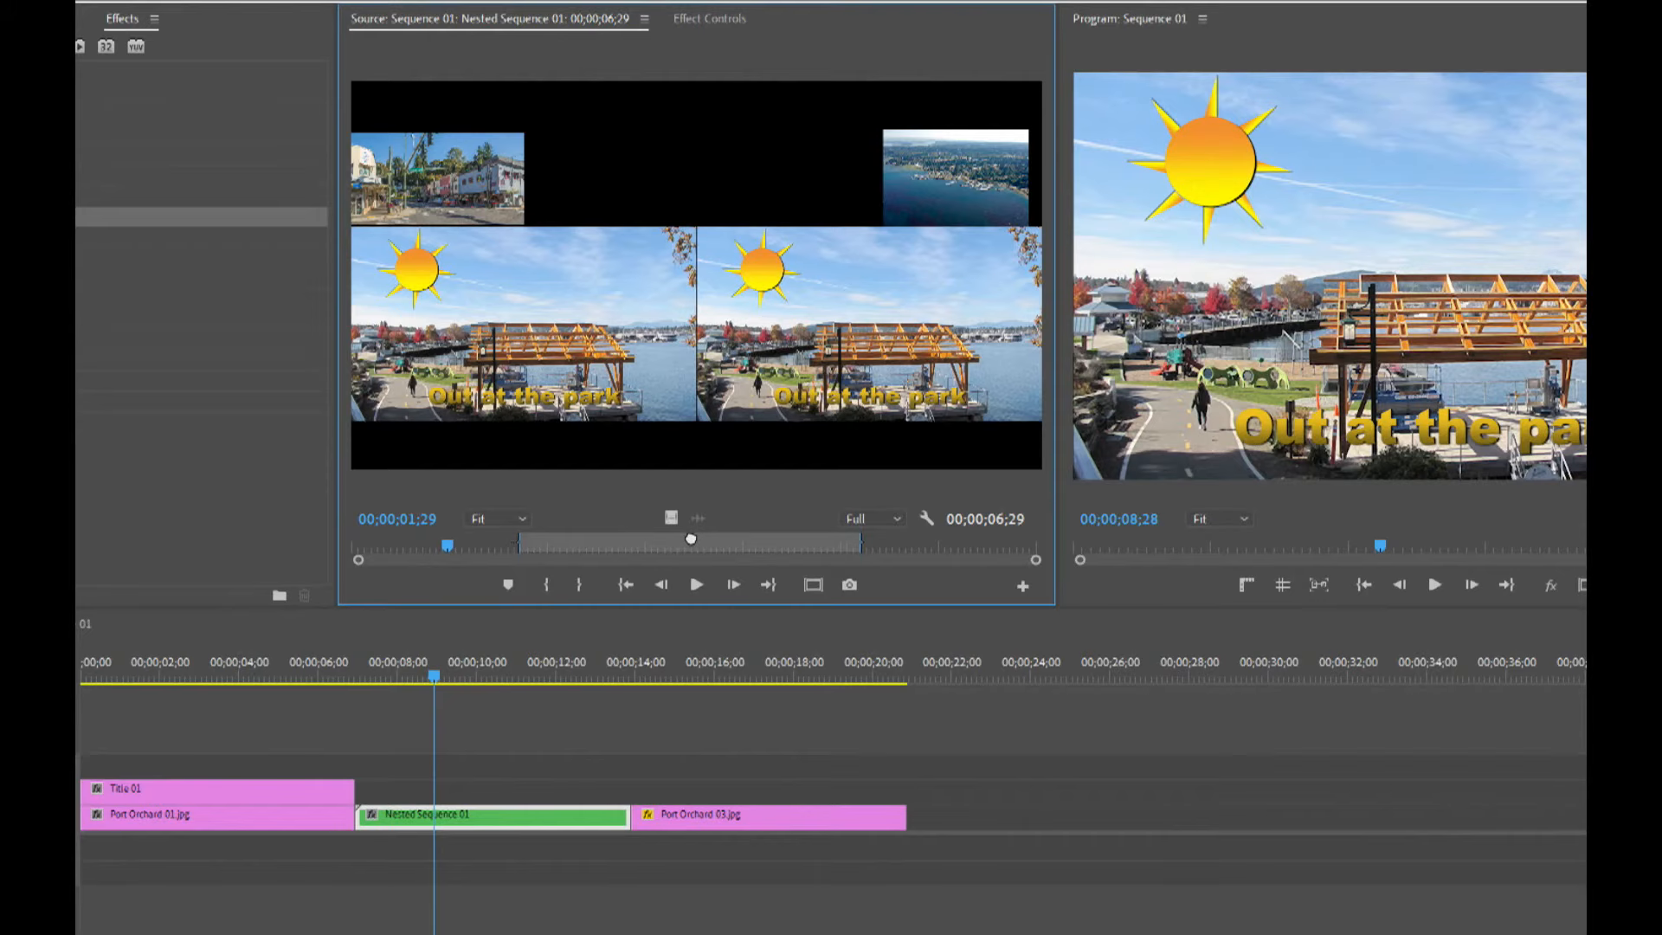
{"action": "left_click", "coordinate": [404, 546]}
{"action": "left_click_drag", "start_coordinate": [512, 558], "coordinate": [385, 554]}
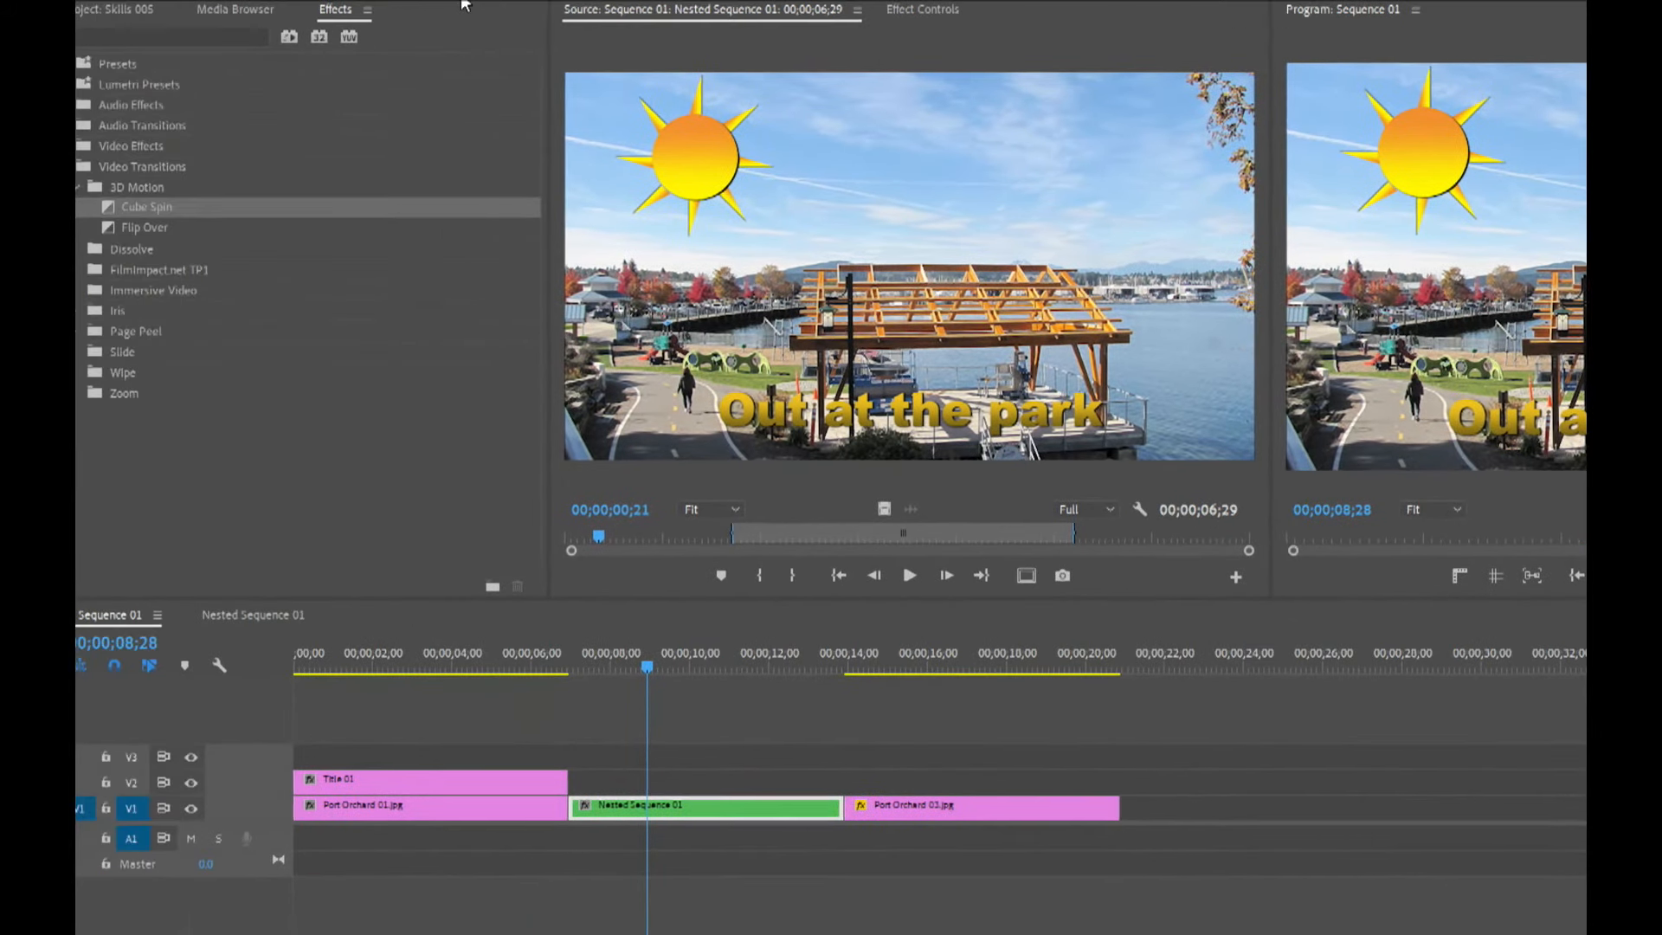
Add a Cube Spin transition between Port Orchard 01.jpg and the nested sequence, with a 3-second duration.
{"action": "left_click_drag", "start_coordinate": [147, 207], "coordinate": [574, 818]}
{"action": "double_click", "coordinate": [574, 818]}
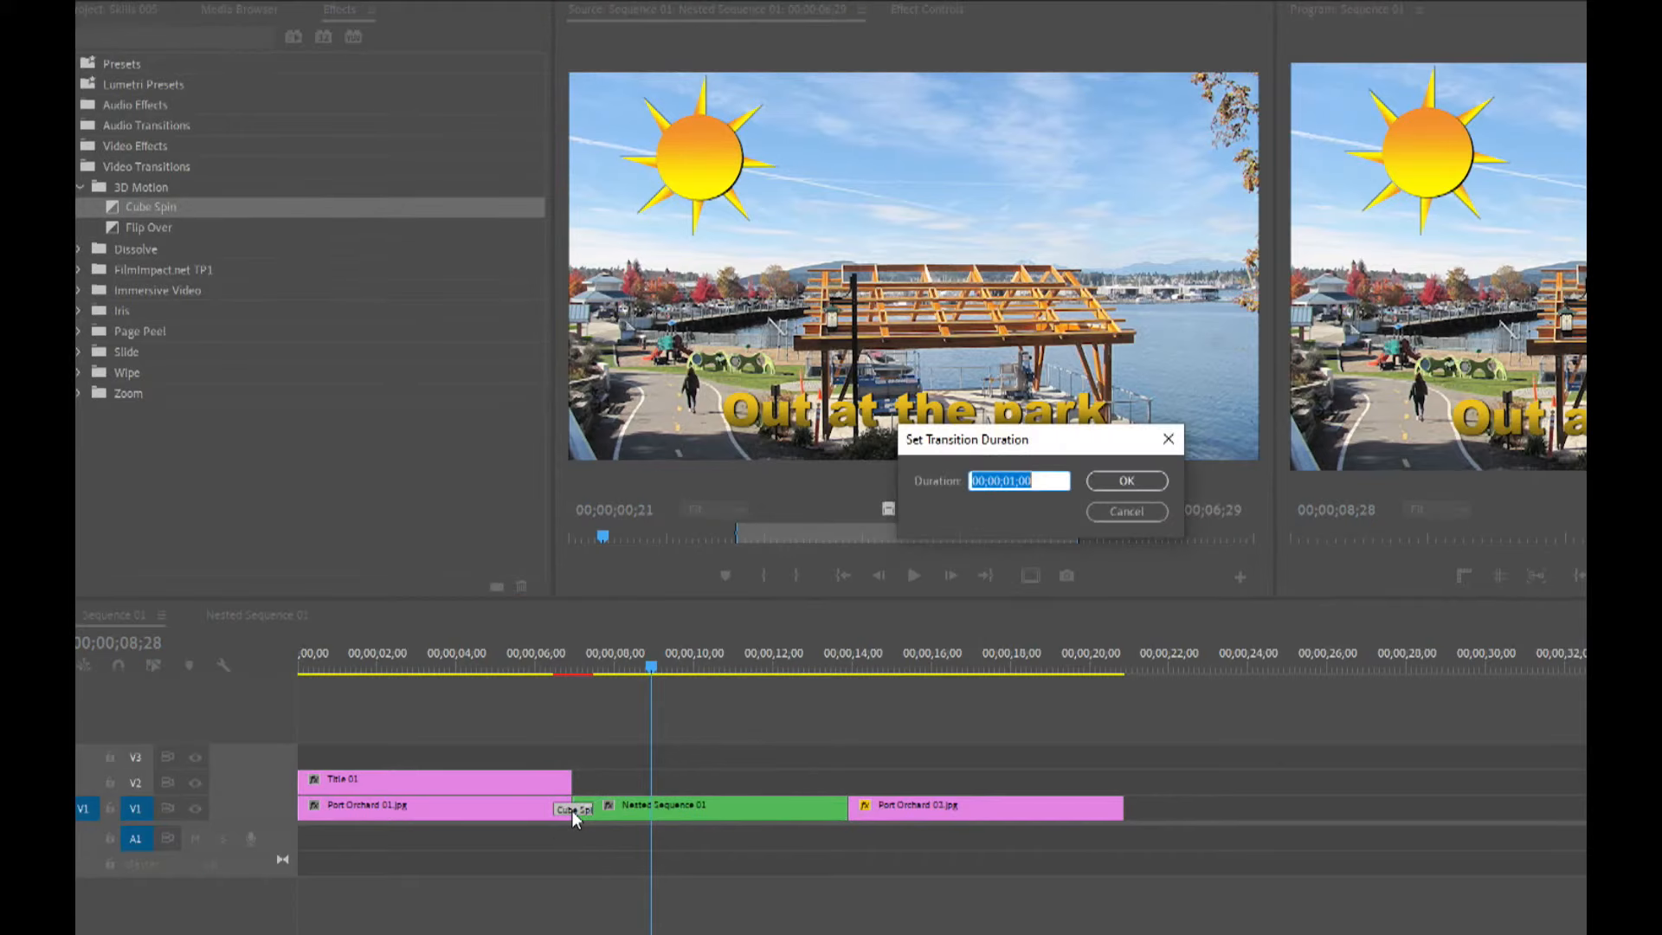
{"action": "type", "text": "3:"}
{"action": "key", "text": "Return"}
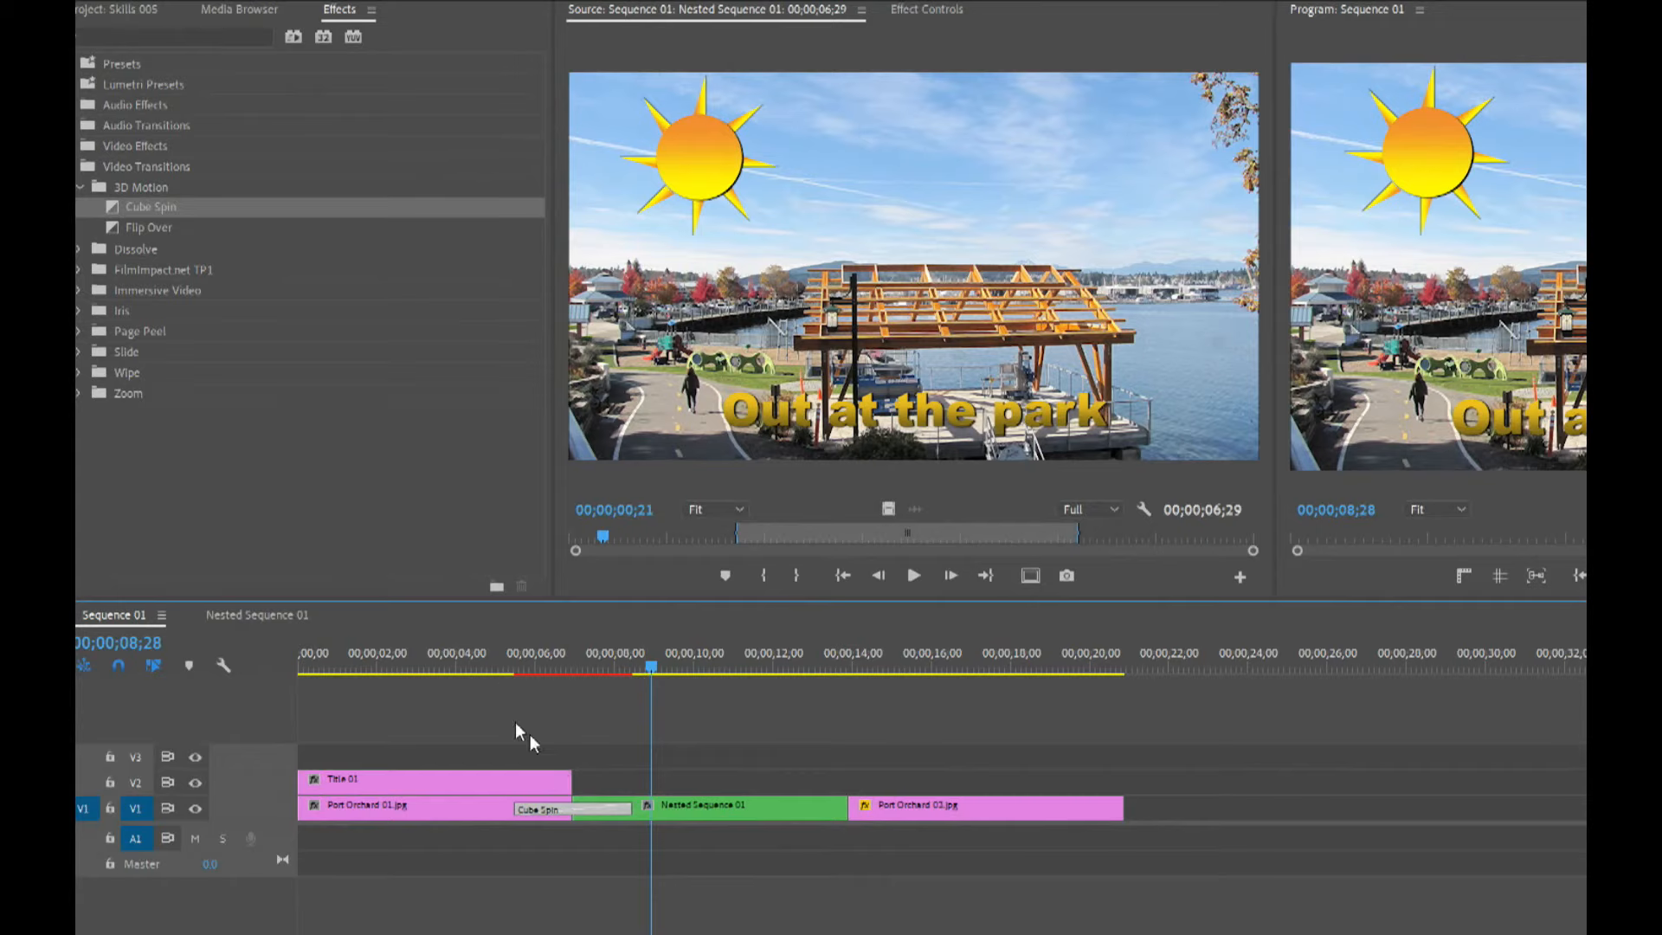
Lengthen Title 01 to the transition's end and add a 3-second Cube Spin transition at its end.
{"action": "mouse_move", "coordinate": [475, 673]}
{"action": "left_mouse_down"}
{"action": "mouse_move", "coordinate": [457, 676]}
{"action": "mouse_move", "coordinate": [516, 677]}
{"action": "mouse_move", "coordinate": [478, 679]}
{"action": "left_mouse_up"}
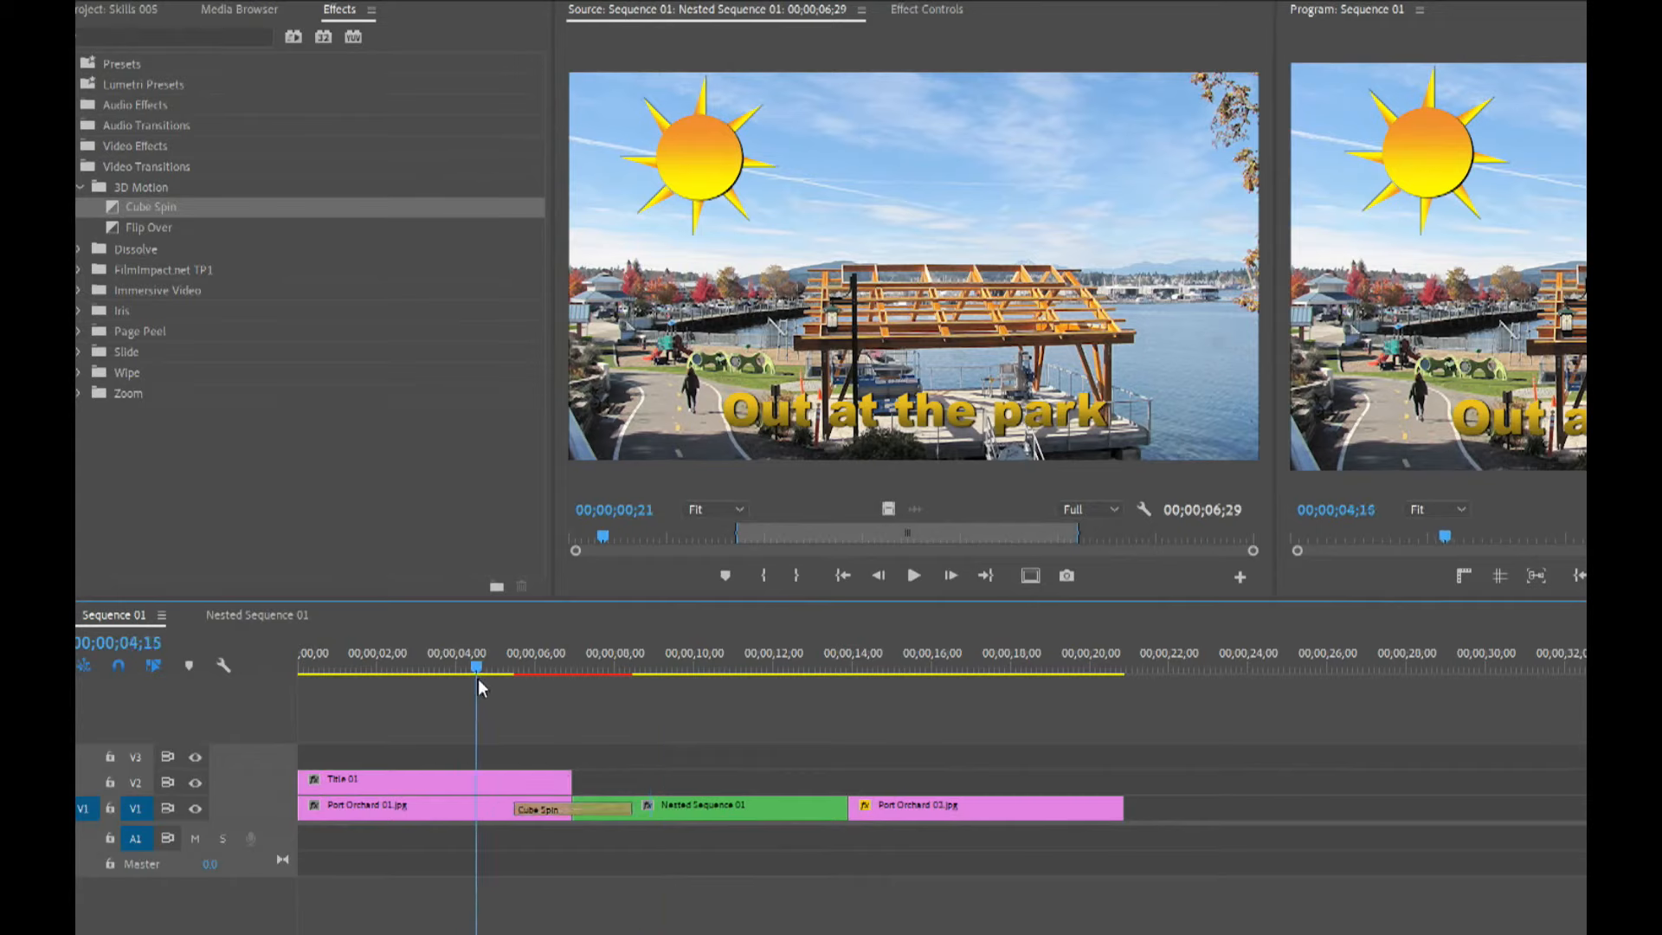
{"action": "left_click_drag", "start_coordinate": [580, 781], "coordinate": [631, 781]}
{"action": "left_click_drag", "start_coordinate": [145, 227], "coordinate": [628, 785]}
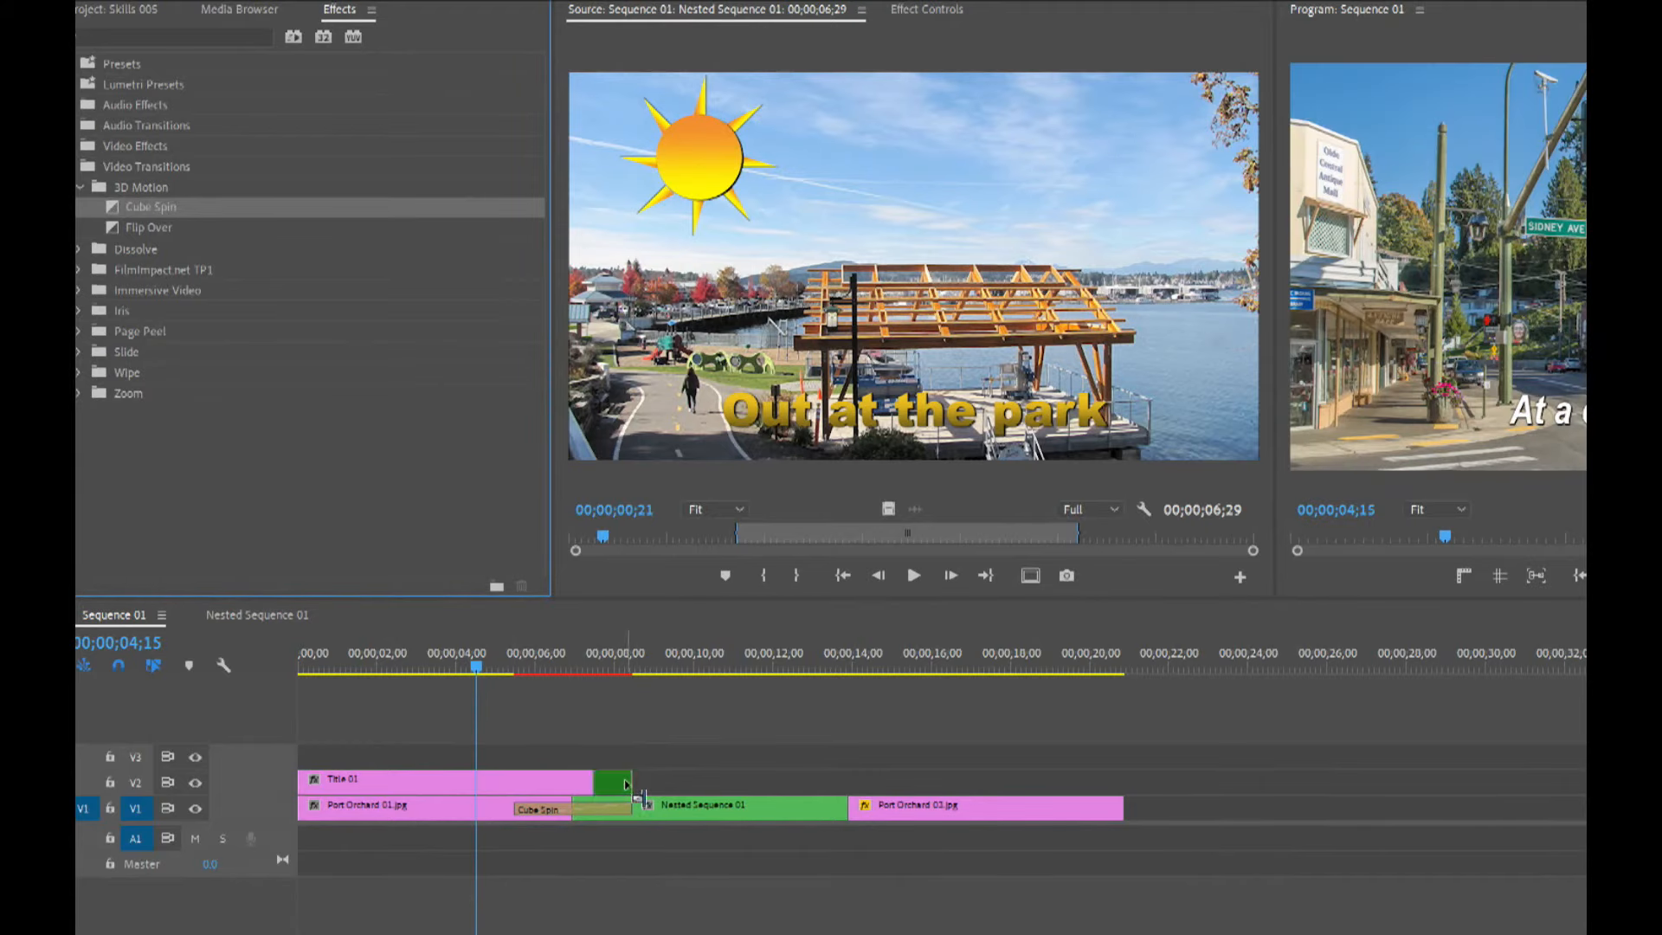
{"action": "double_click", "coordinate": [613, 786]}
{"action": "type", "text": "3"}
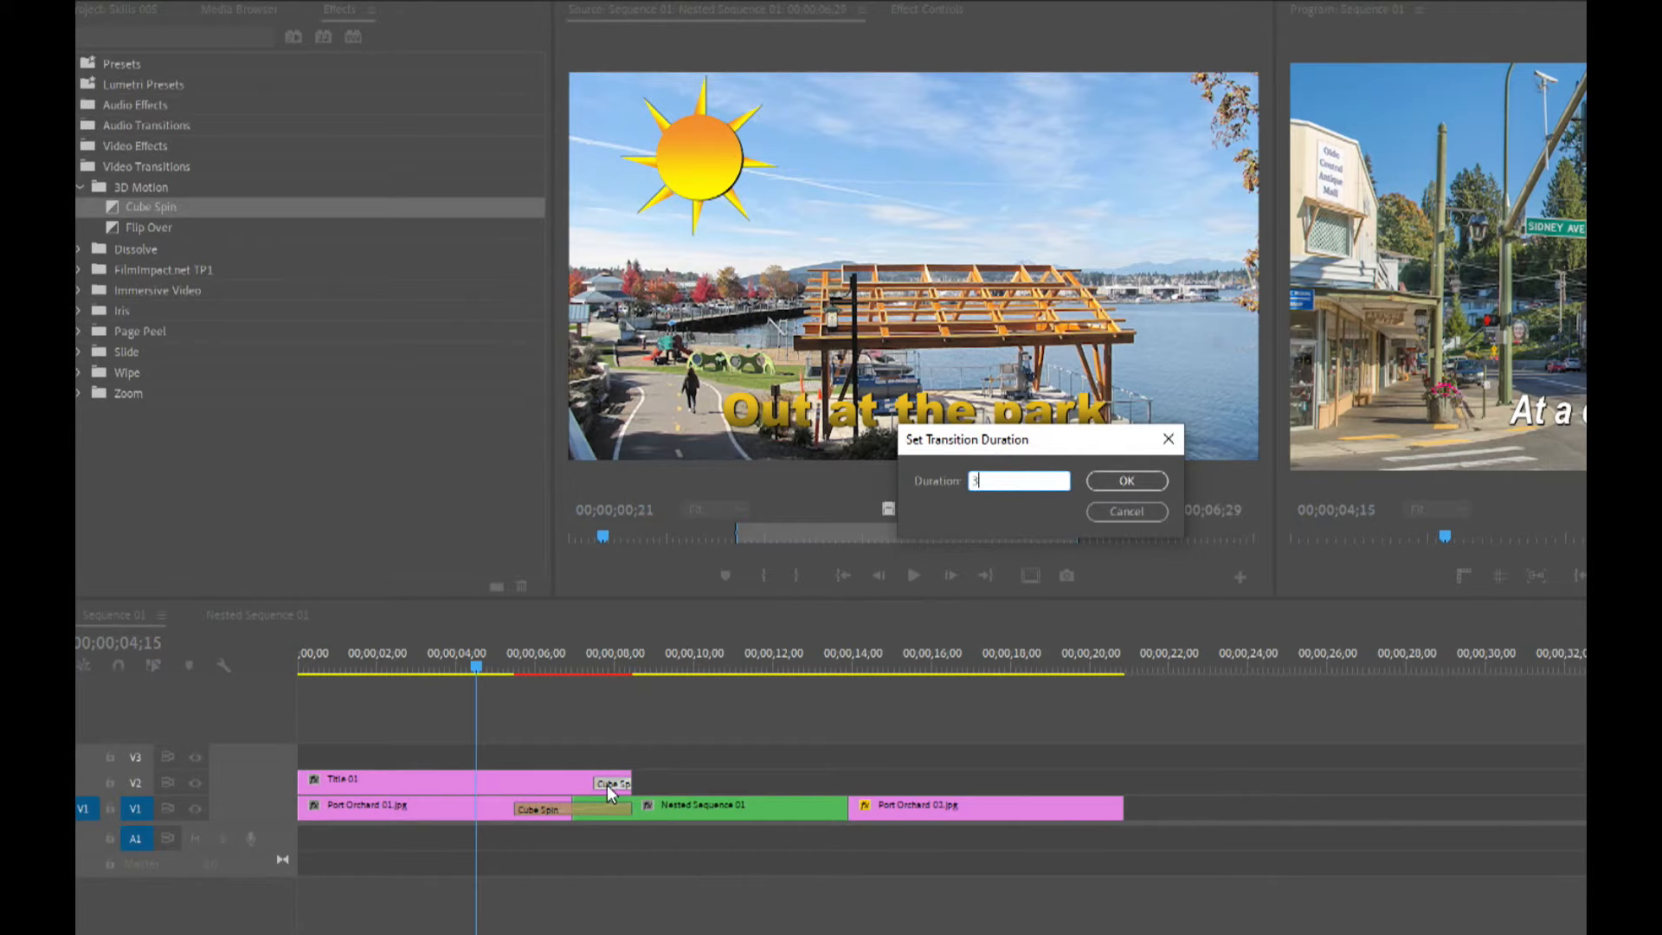
{"action": "type", "text": "00"}
{"action": "key", "text": "Return"}
Render previews of the sequence from about the 4-second mark.
{"action": "left_click", "coordinate": [492, 655]}
{"action": "key", "text": "Return"}
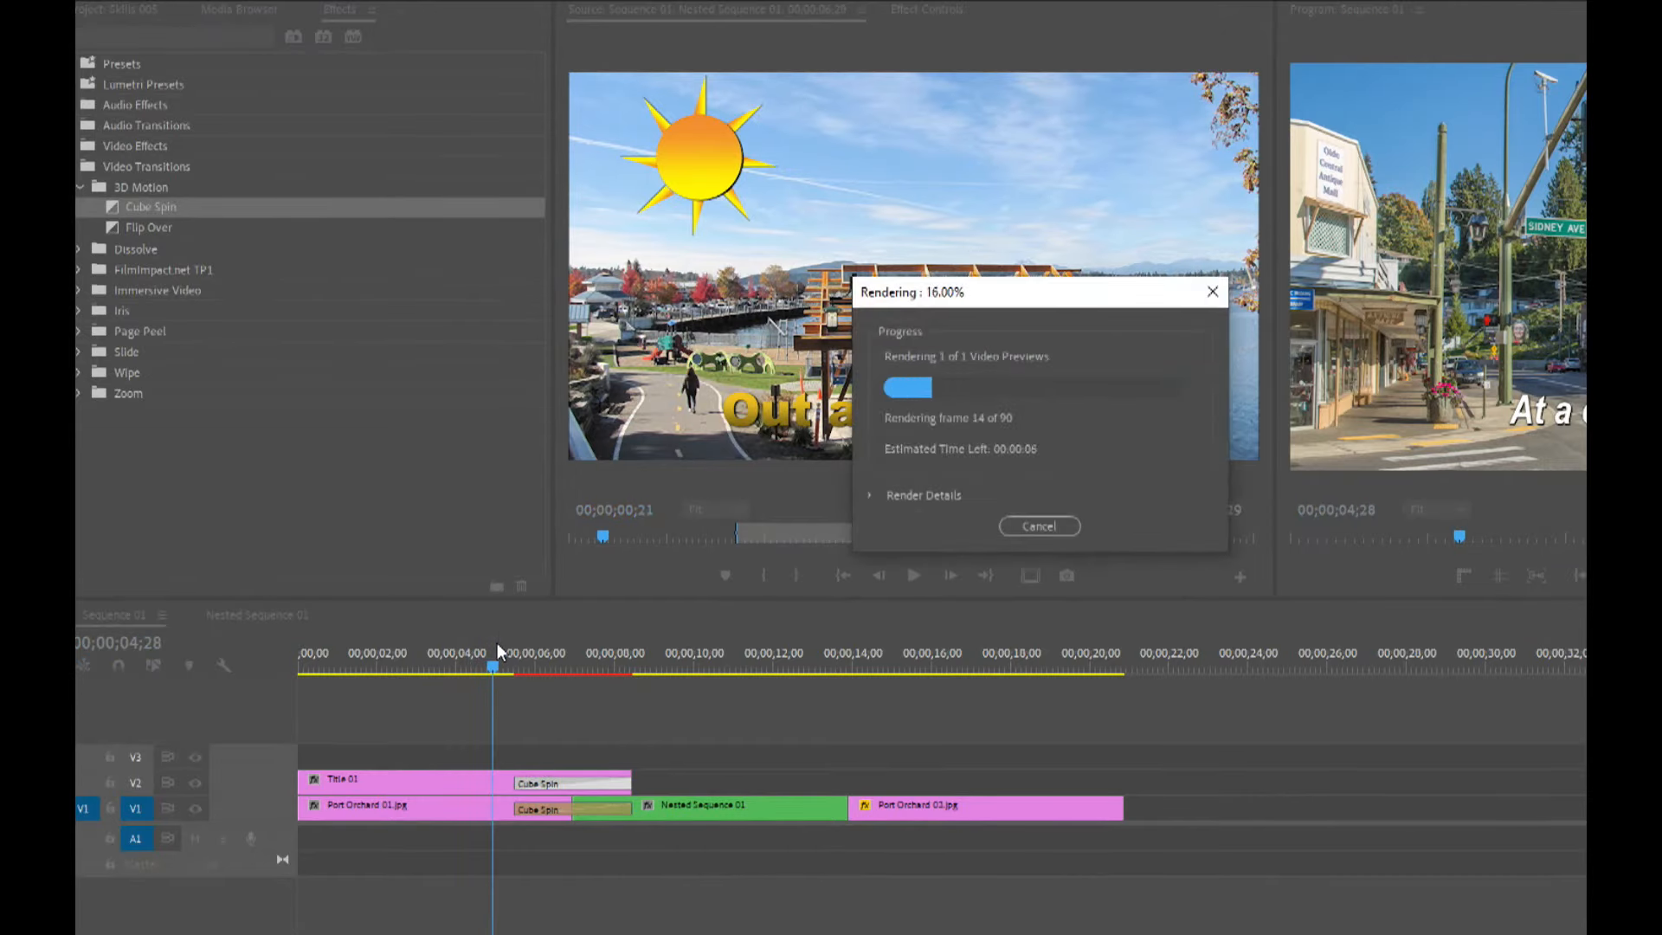
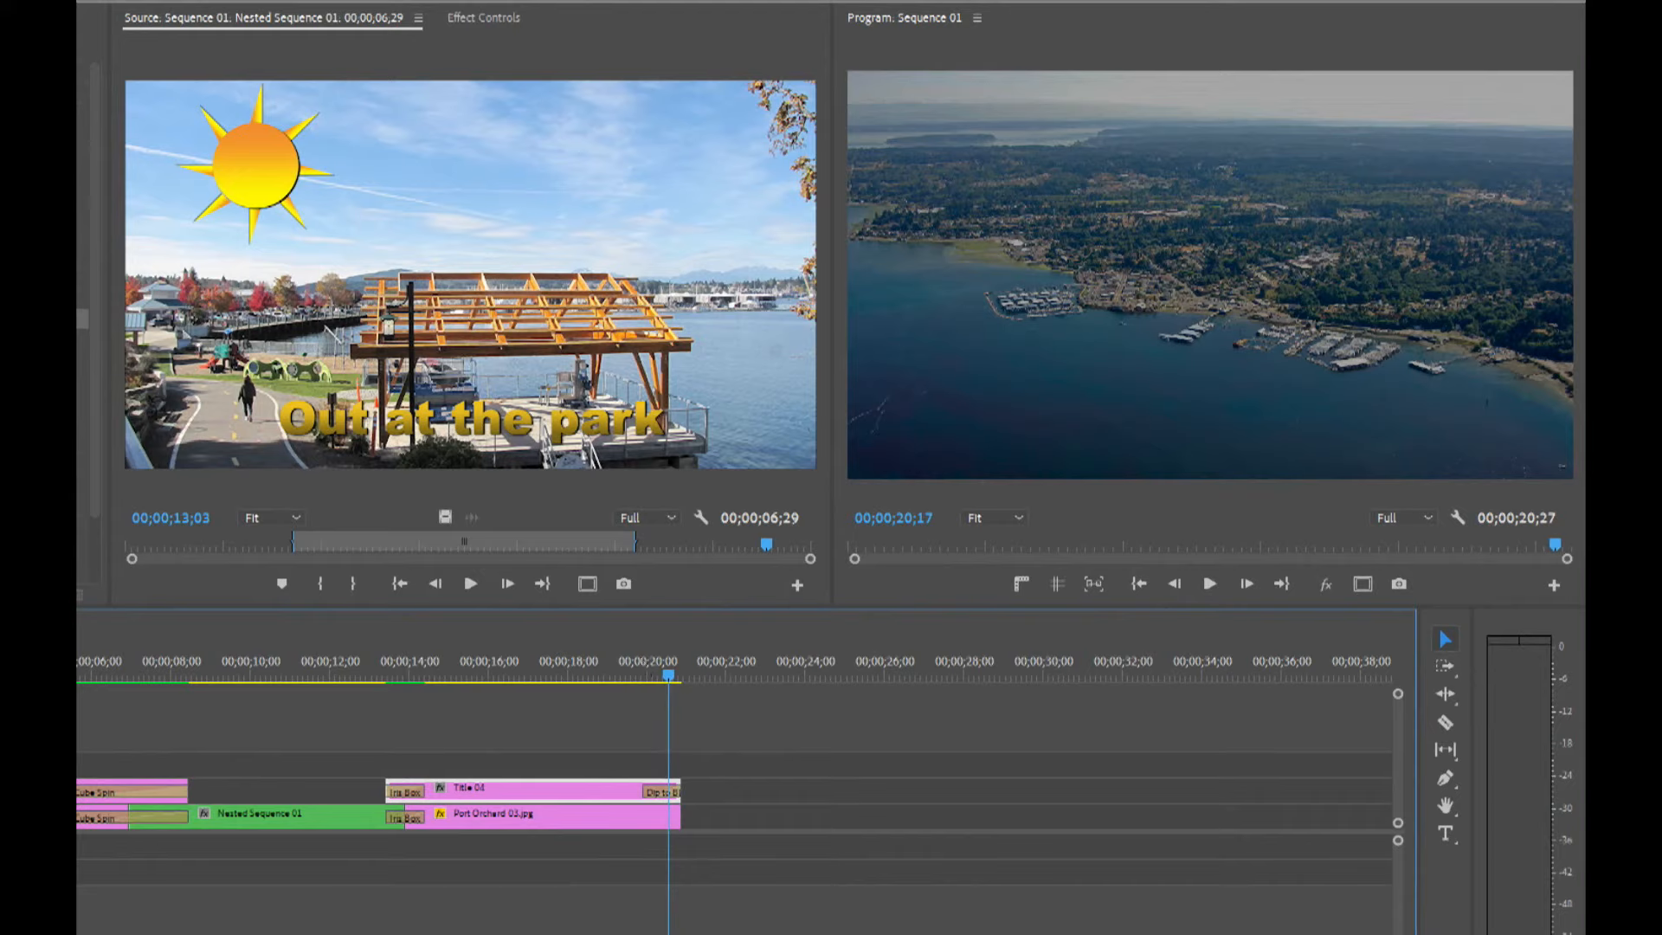
Apply Dip to Black to the end of Port Orchard 03.jpg and preview the sequence ending frame by frame.
{"action": "left_click_drag", "start_coordinate": [81, 318], "coordinate": [673, 818]}
{"action": "left_click", "coordinate": [641, 671]}
{"action": "key", "text": "space"}
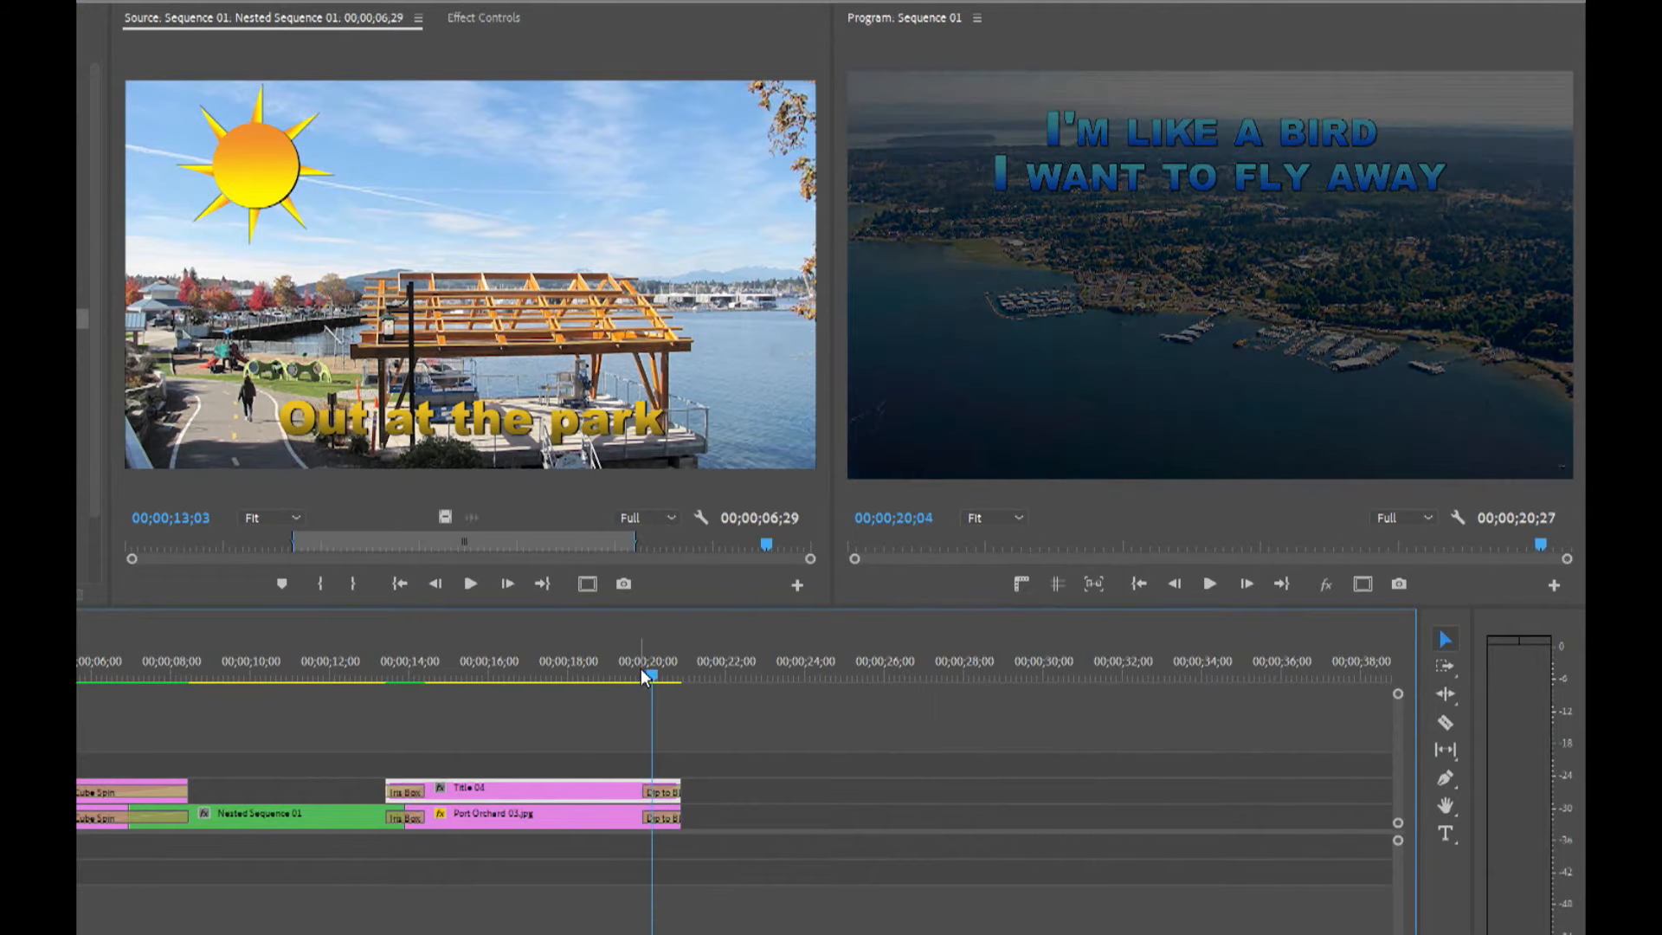
{"action": "left_click_drag", "start_coordinate": [641, 671], "coordinate": [663, 677]}
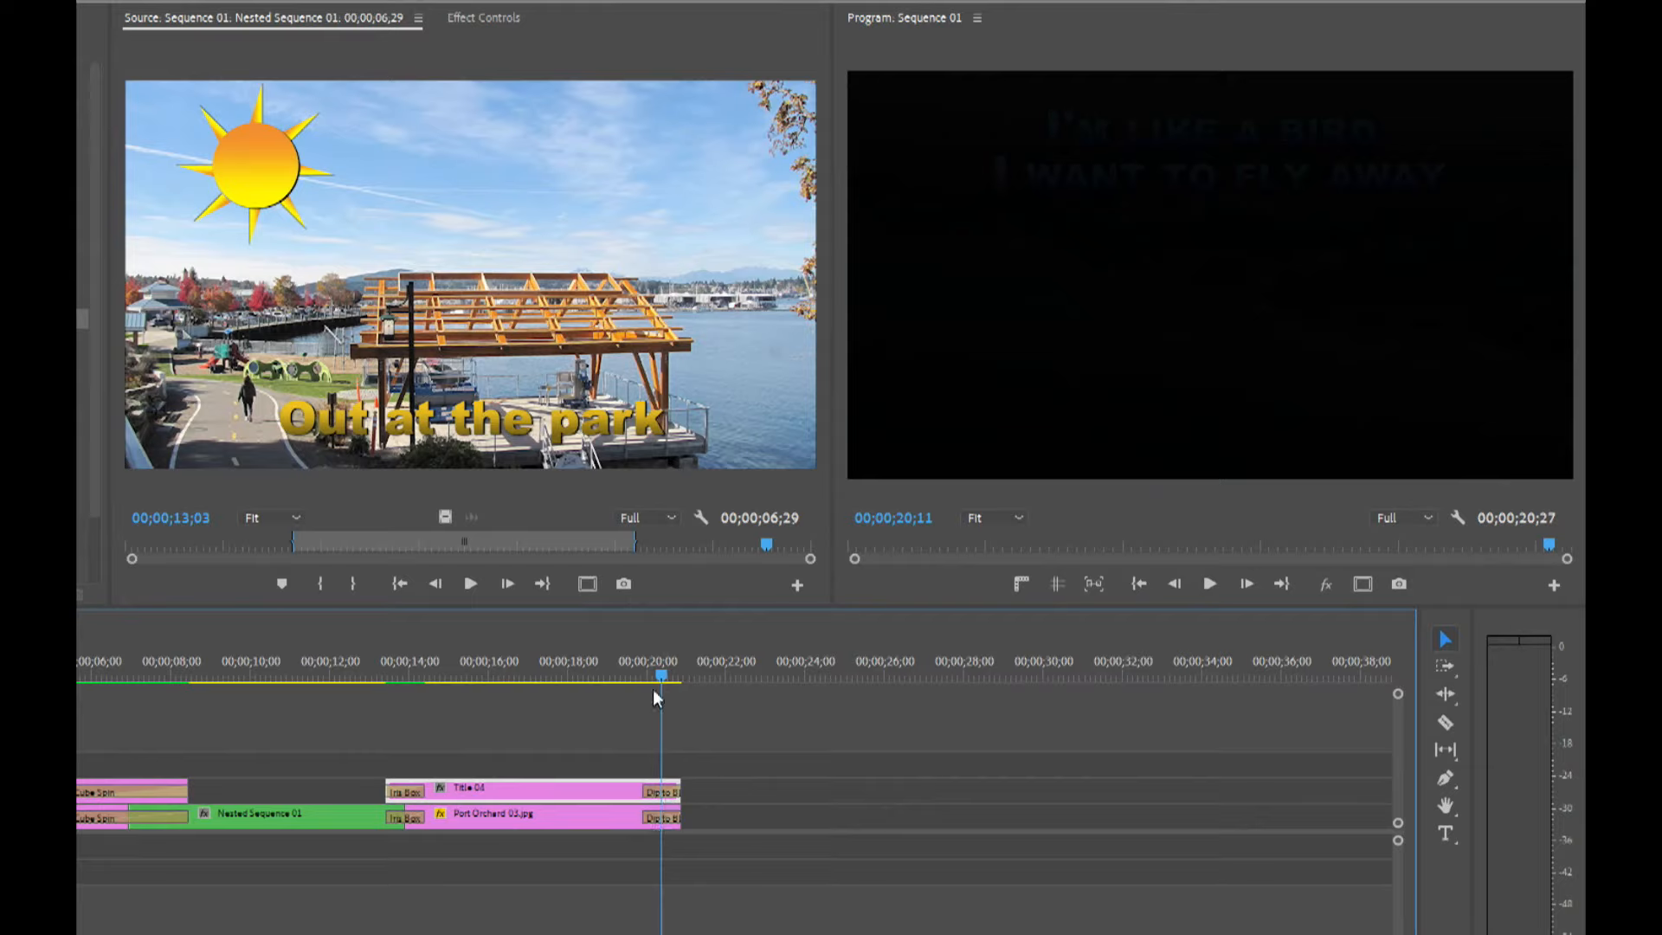
{"action": "key", "text": "Right"}
{"action": "key", "text": "Right"}
{"action": "key", "text": "Right"}
{"action": "key", "text": "Right"}
{"action": "key", "text": "Right"}
{"action": "key", "text": "Right"}
{"action": "key", "text": "Right"}
{"action": "key", "text": "Right"}
{"action": "key", "text": "Right"}
{"action": "key", "text": "Right"}
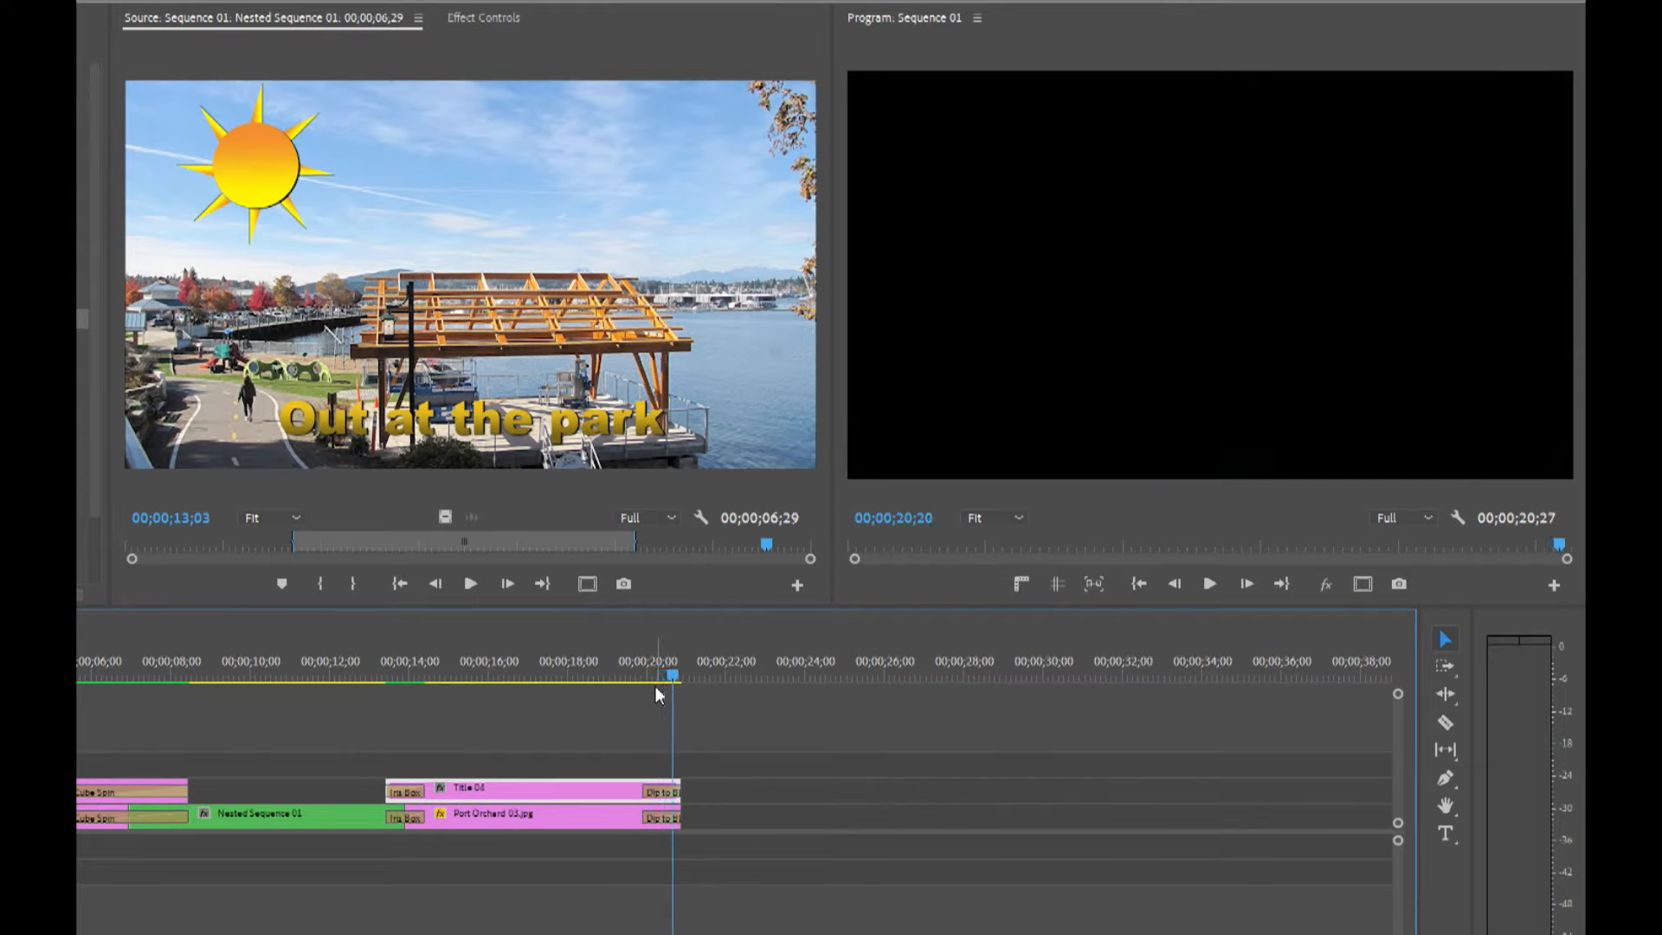
{"action": "key", "text": "Right"}
{"action": "key", "text": "Right"}
{"action": "key", "text": "Right"}
{"action": "key", "text": "Right"}
{"action": "key", "text": "Right"}
{"action": "key", "text": "Right"}
Delete the Dip to Black transitions from the ends of Title 04 and Port Orchard 03.jpg.
{"action": "left_click", "coordinate": [673, 792]}
{"action": "key", "text": "Delete"}
{"action": "left_click", "coordinate": [663, 818]}
{"action": "key", "text": "Delete"}
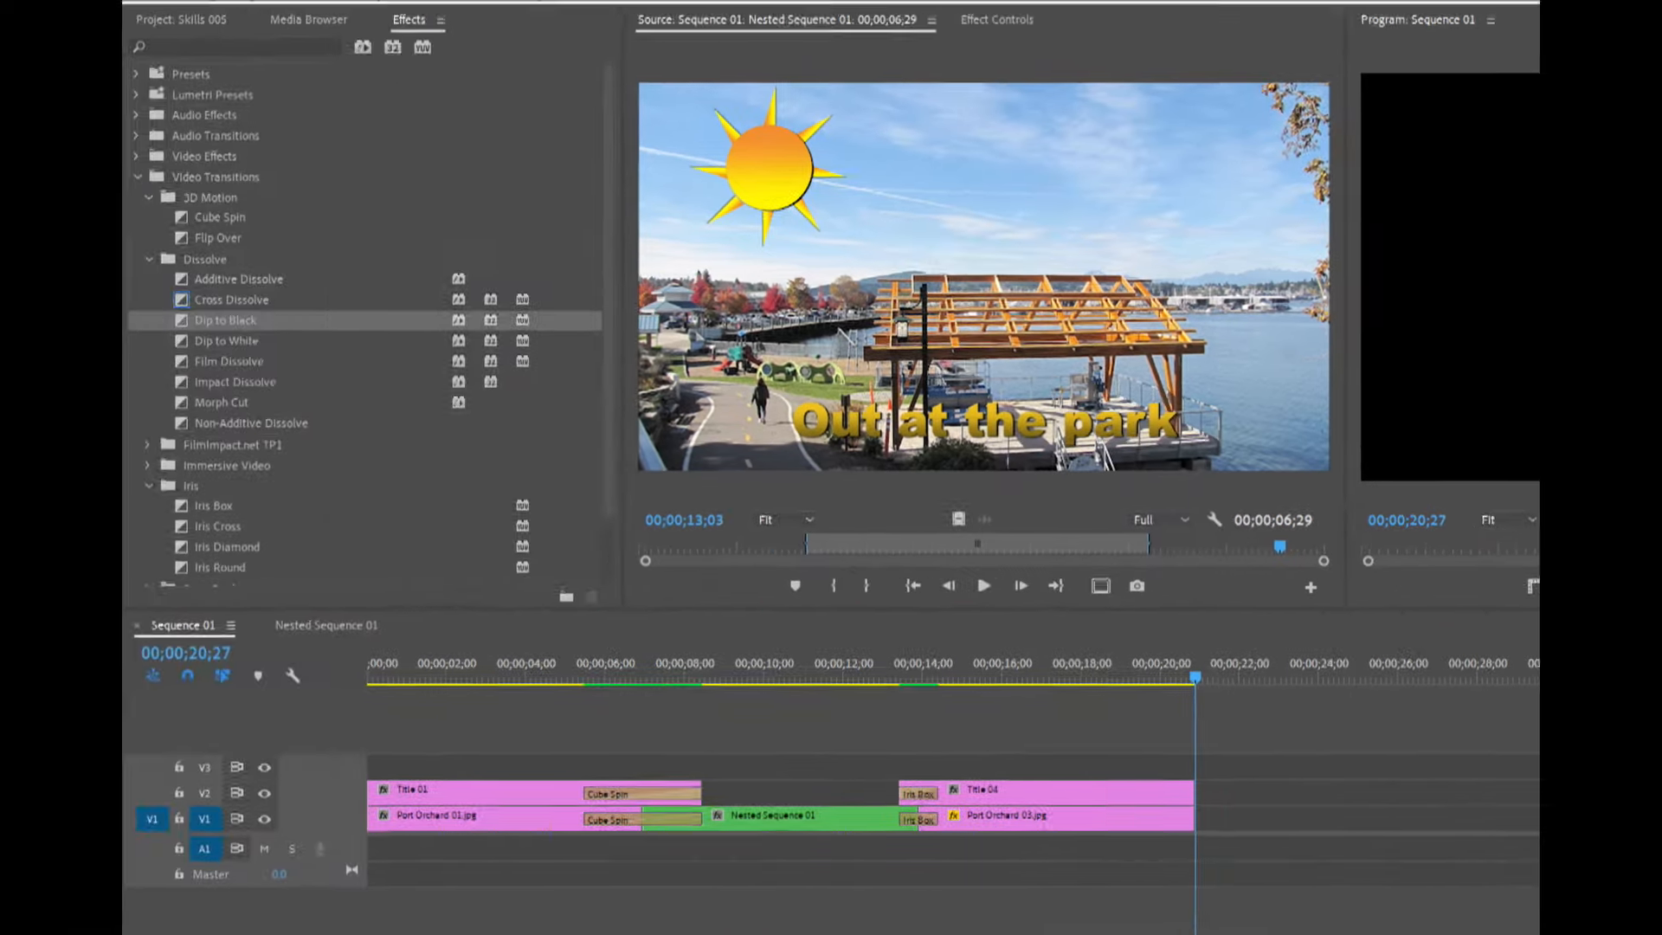
Place a Black Video clip on track V3 at the sequence end with a Cross Dissolve at its start.
{"action": "left_click", "coordinate": [141, 18]}
{"action": "left_click_drag", "start_coordinate": [233, 325], "coordinate": [1246, 800]}
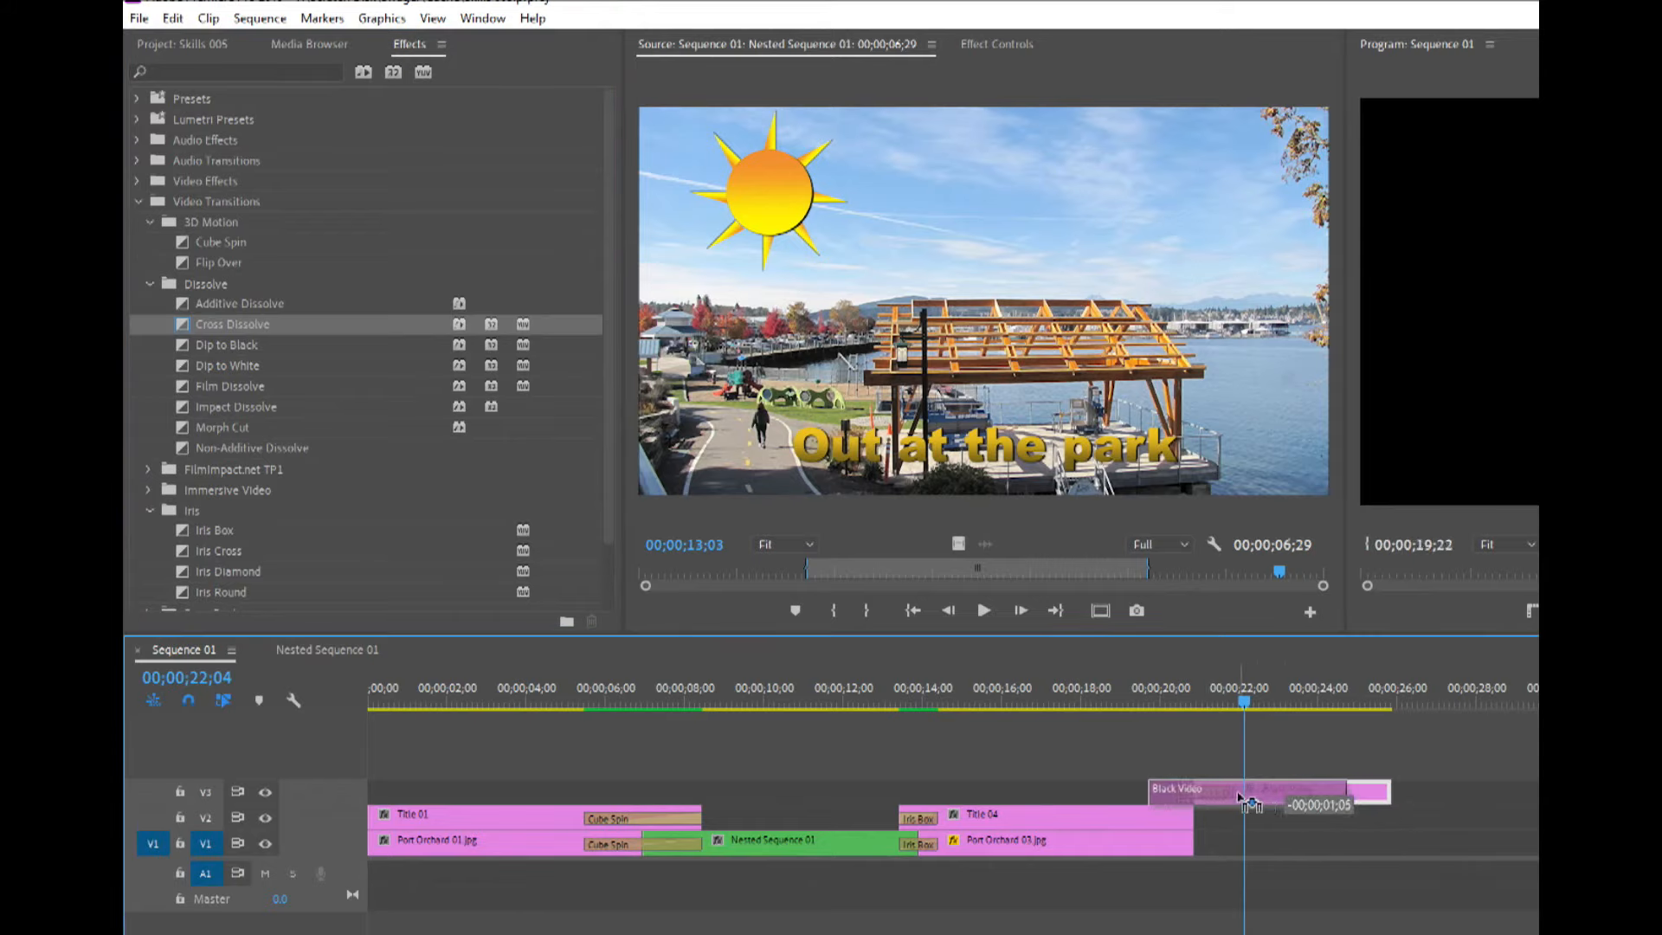
{"action": "left_click", "coordinate": [1175, 692]}
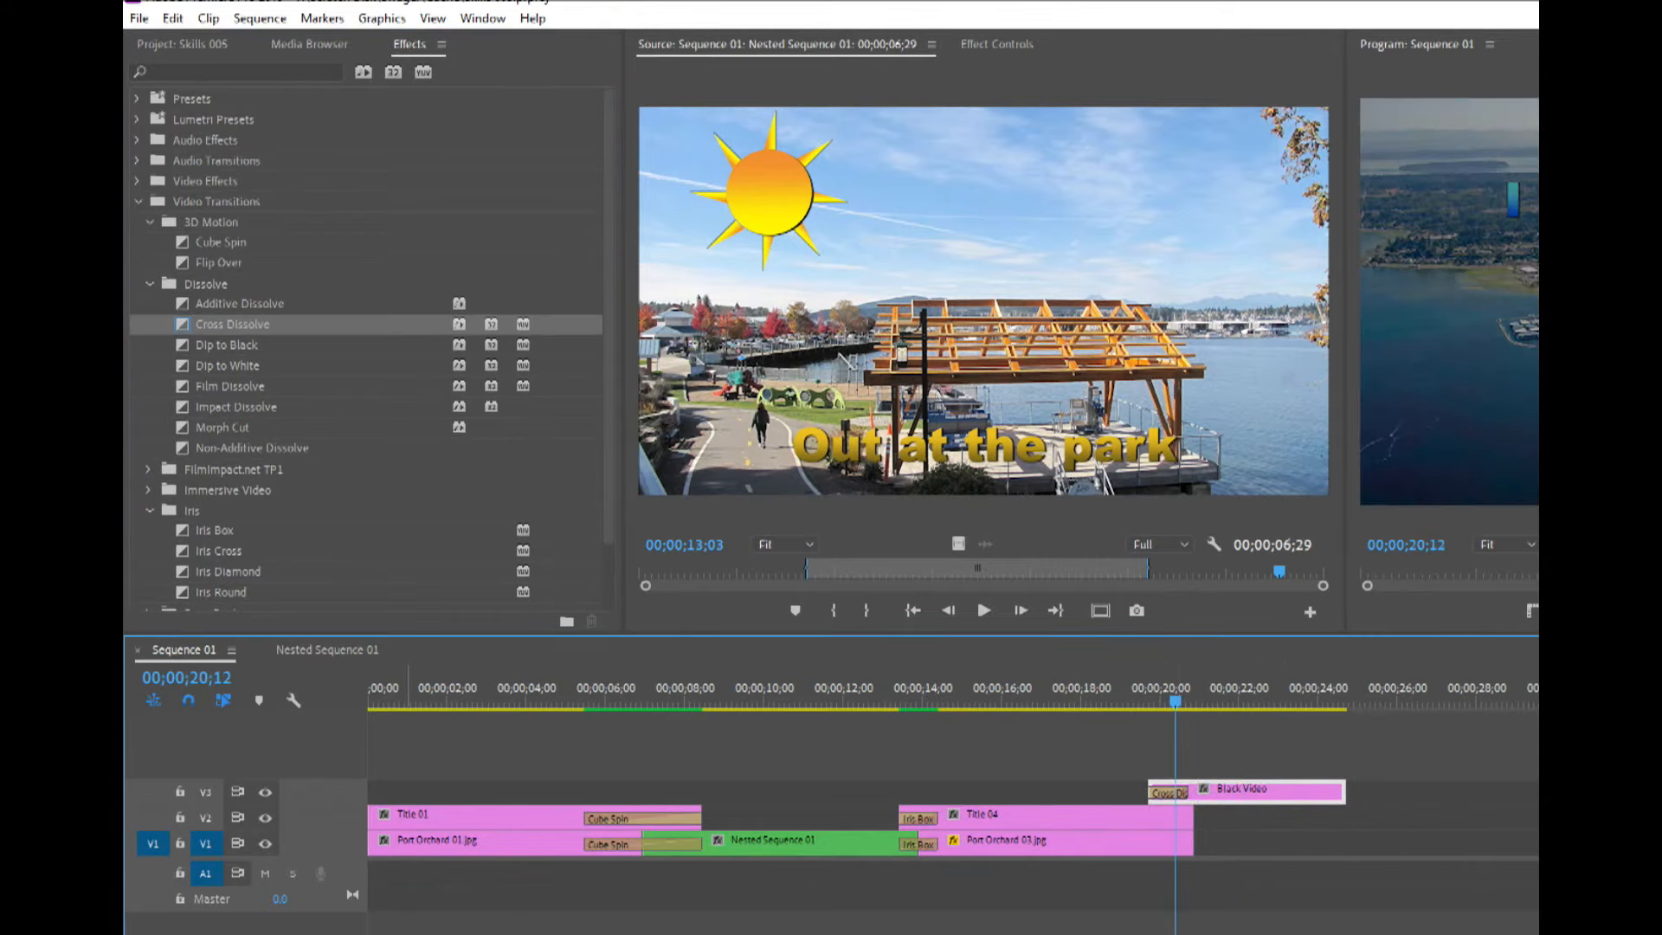
Adjust the length of the Cross Dissolve at the start of the Black Video clip.
{"action": "key", "text": "equal"}
{"action": "key", "text": "equal"}
{"action": "key", "text": "equal"}
{"action": "key", "text": "equal"}
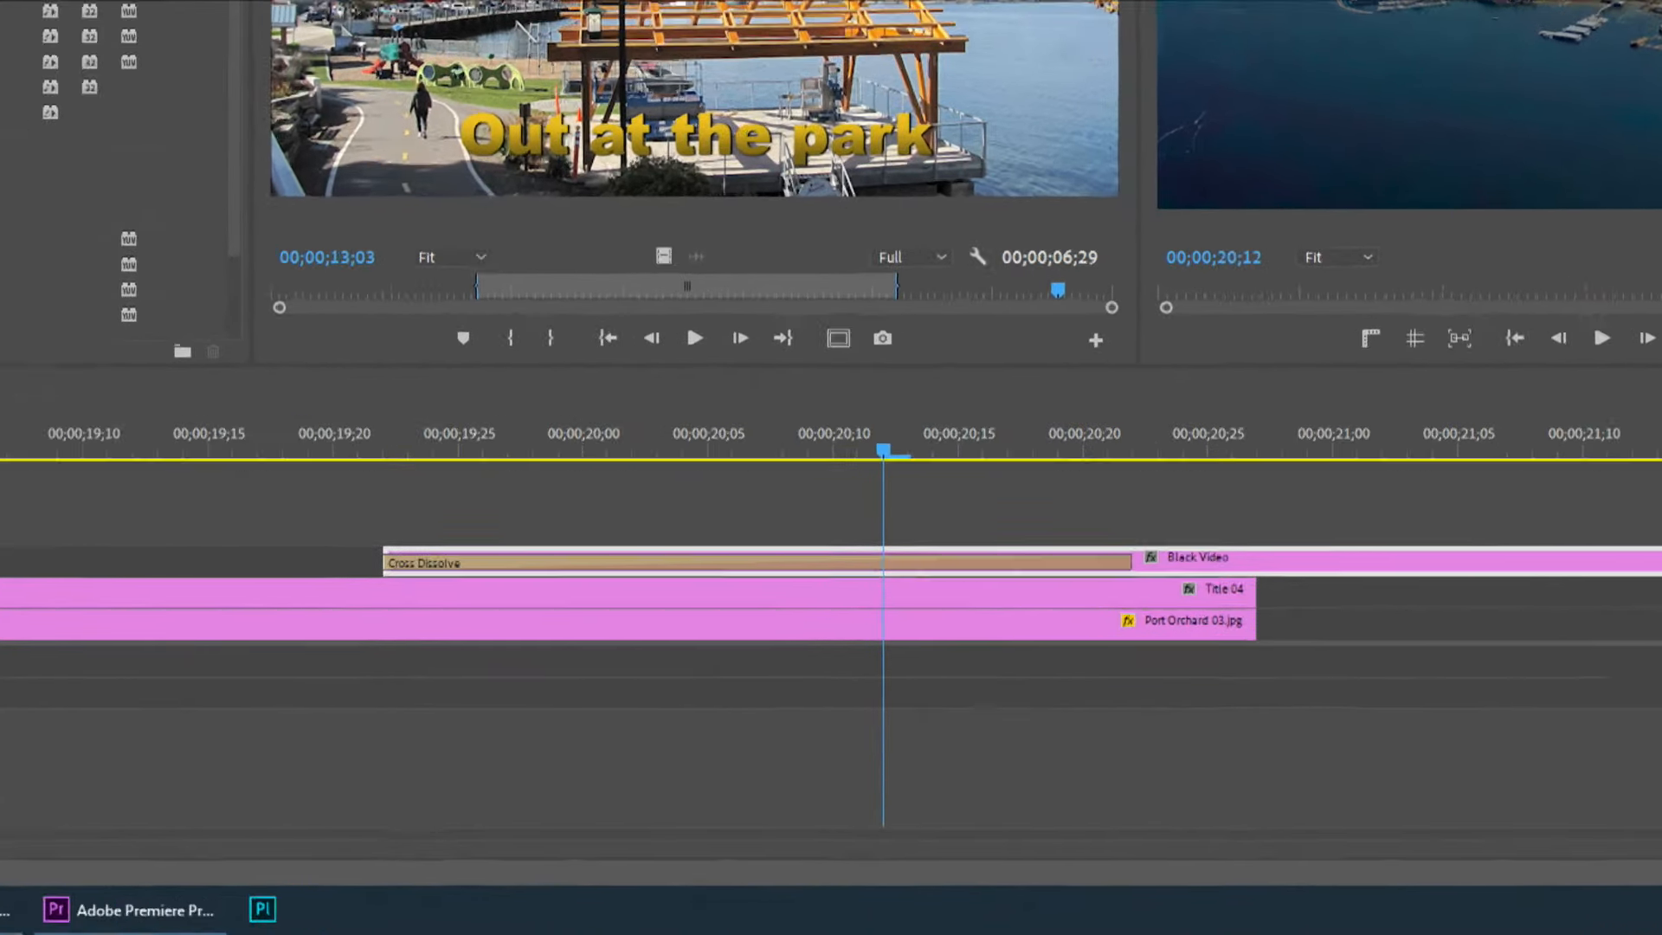
{"action": "left_click_drag", "start_coordinate": [387, 561], "coordinate": [537, 559]}
{"action": "left_click_drag", "start_coordinate": [544, 559], "coordinate": [497, 556]}
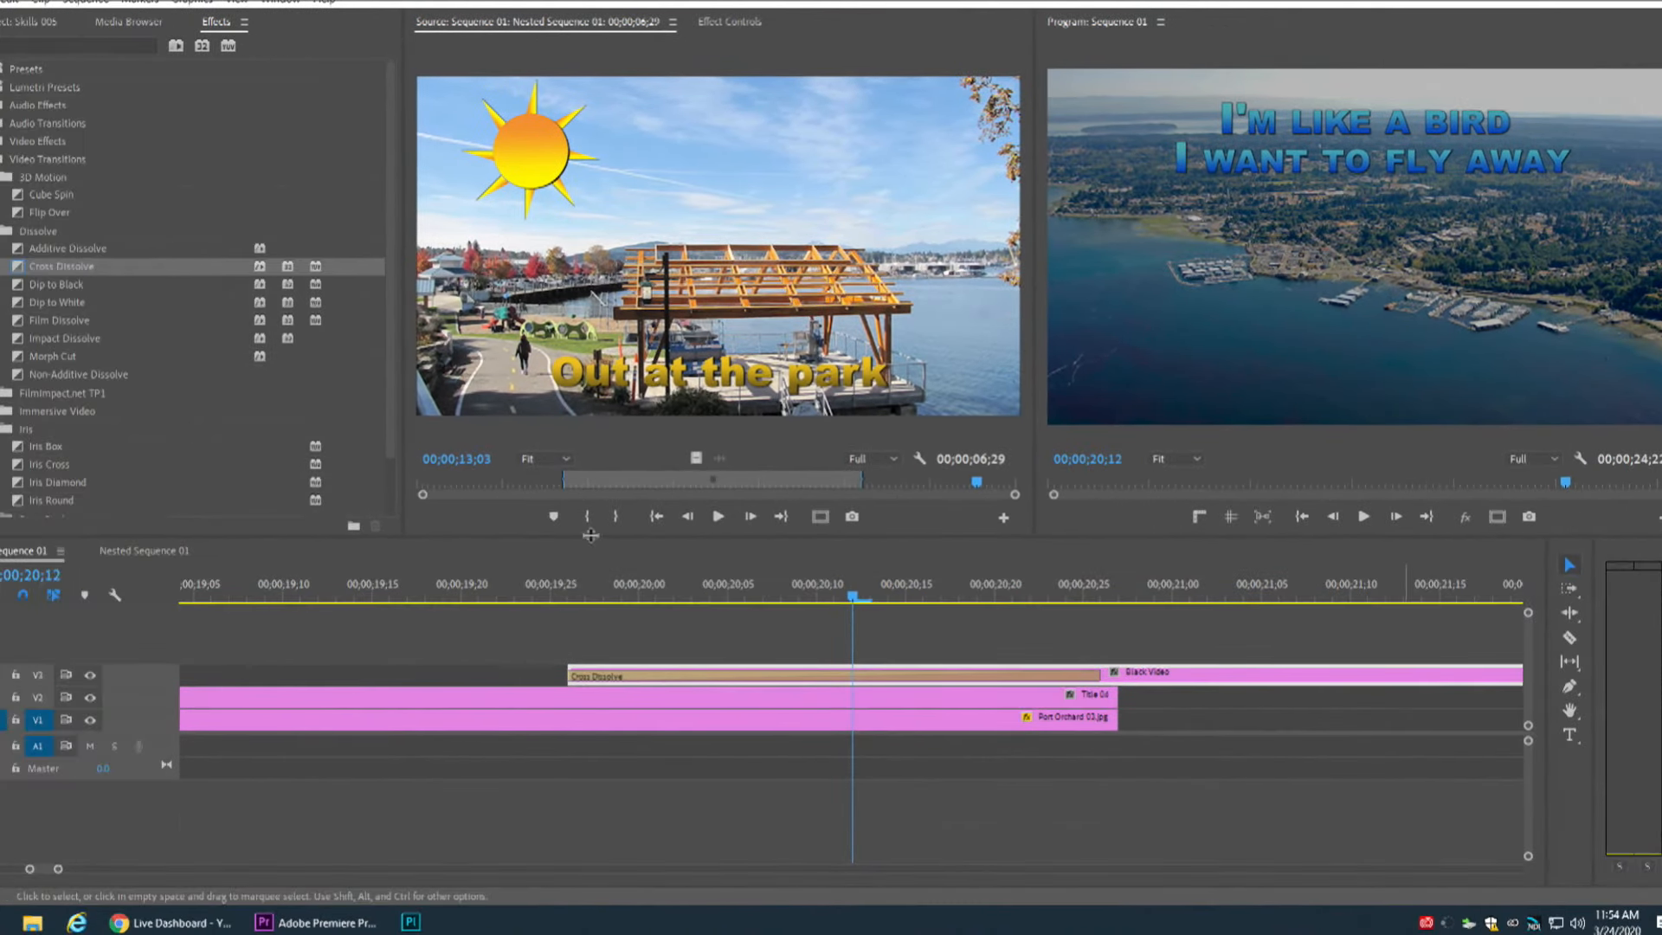
Split the Black Video clip at 00;00;21;07 and delete the portion after the cut.
{"action": "left_click_drag", "start_coordinate": [58, 868], "coordinate": [288, 869]}
{"action": "left_click_drag", "start_coordinate": [659, 595], "coordinate": [636, 580]}
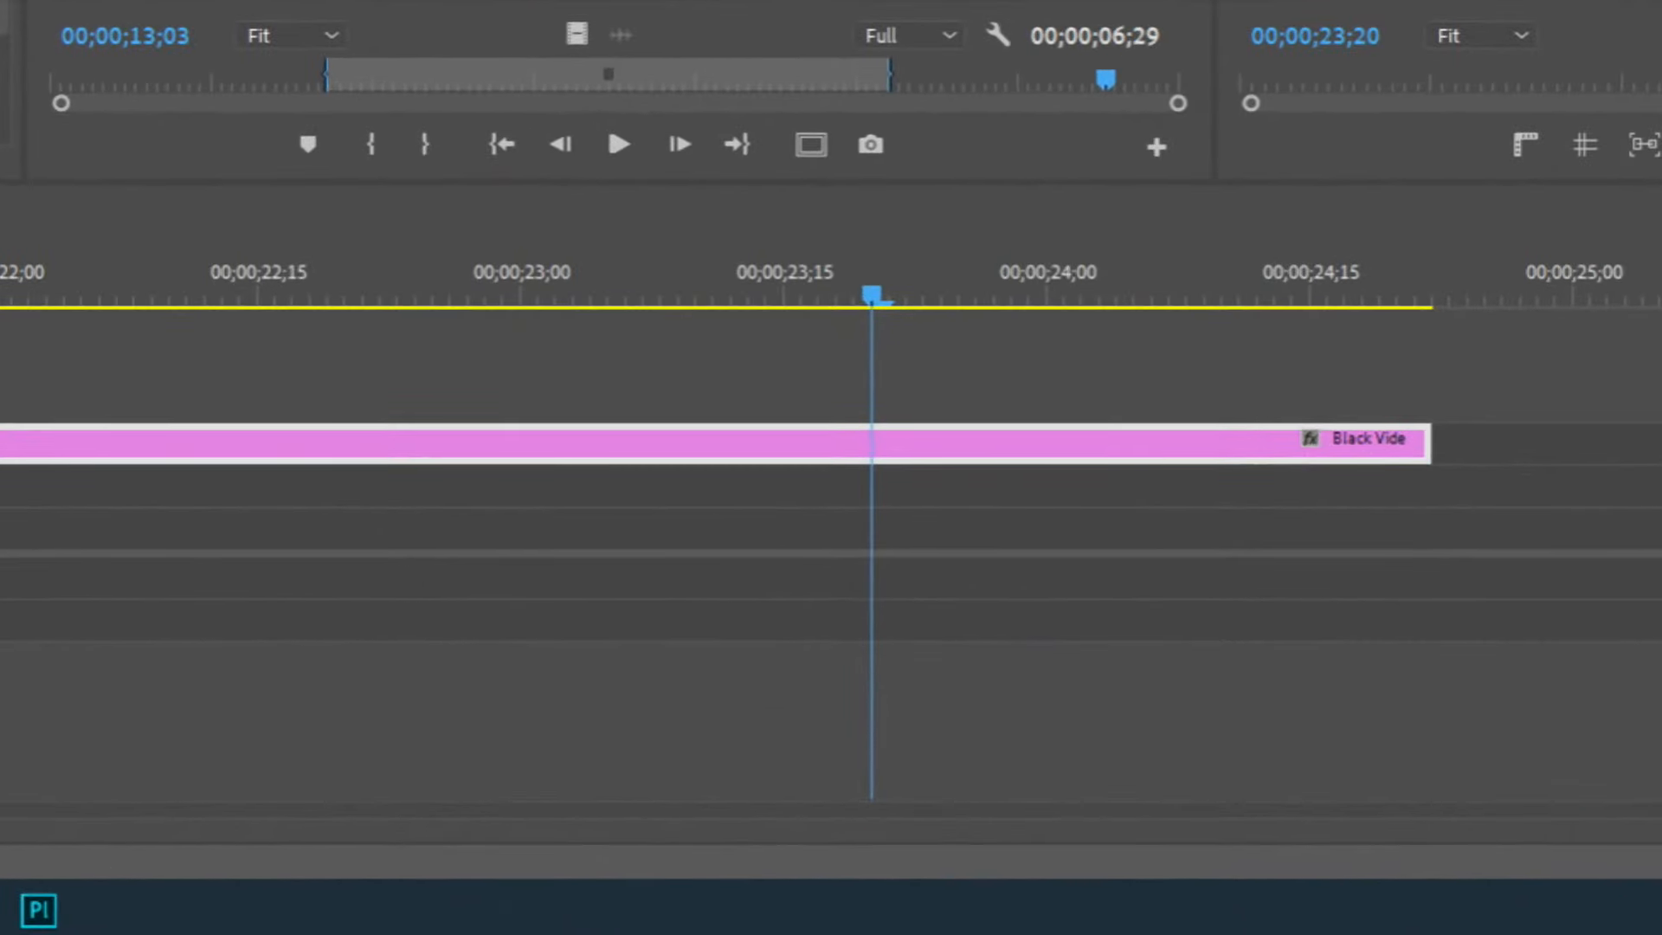
{"action": "mouse_move", "coordinate": [5, 809]}
{"action": "left_mouse_down"}
{"action": "mouse_move", "coordinate": [26, 810]}
{"action": "mouse_move", "coordinate": [2, 809]}
{"action": "left_mouse_up"}
{"action": "left_click", "coordinate": [1130, 259]}
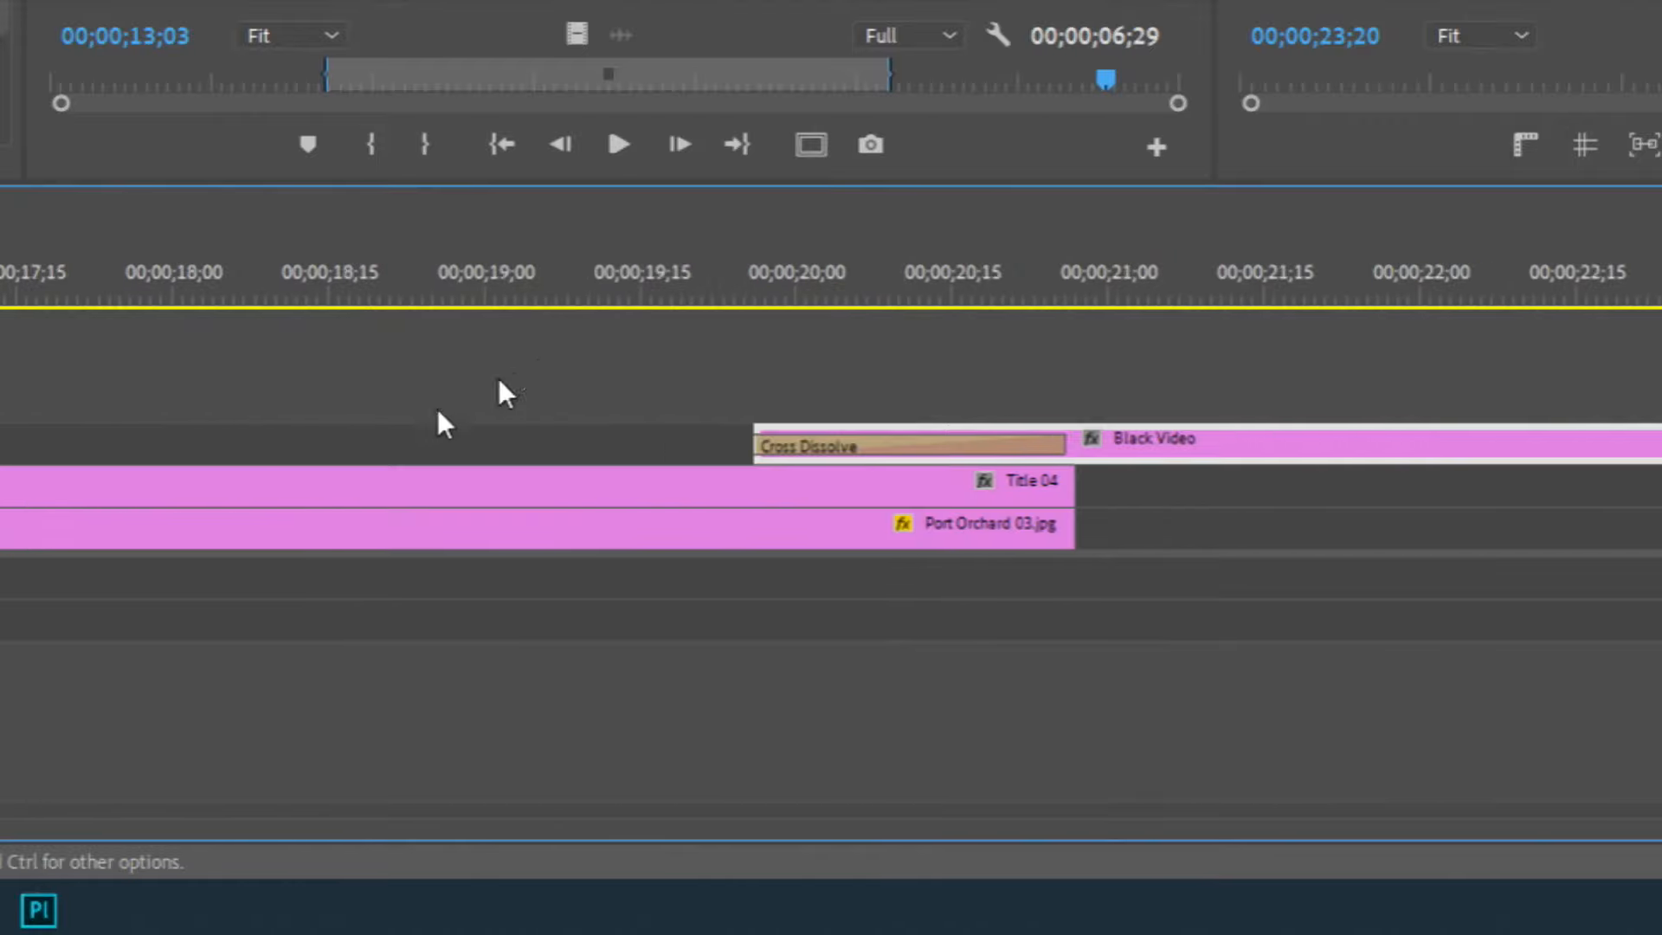
{"action": "left_click_drag", "start_coordinate": [1134, 253], "coordinate": [1086, 273]}
{"action": "key", "text": "Left"}
{"action": "key", "text": "Right"}
{"action": "key", "text": "Right"}
{"action": "key", "text": "Right"}
{"action": "key", "text": "Right"}
{"action": "key", "text": "Right"}
{"action": "key", "text": "Right"}
{"action": "key", "text": "Right"}
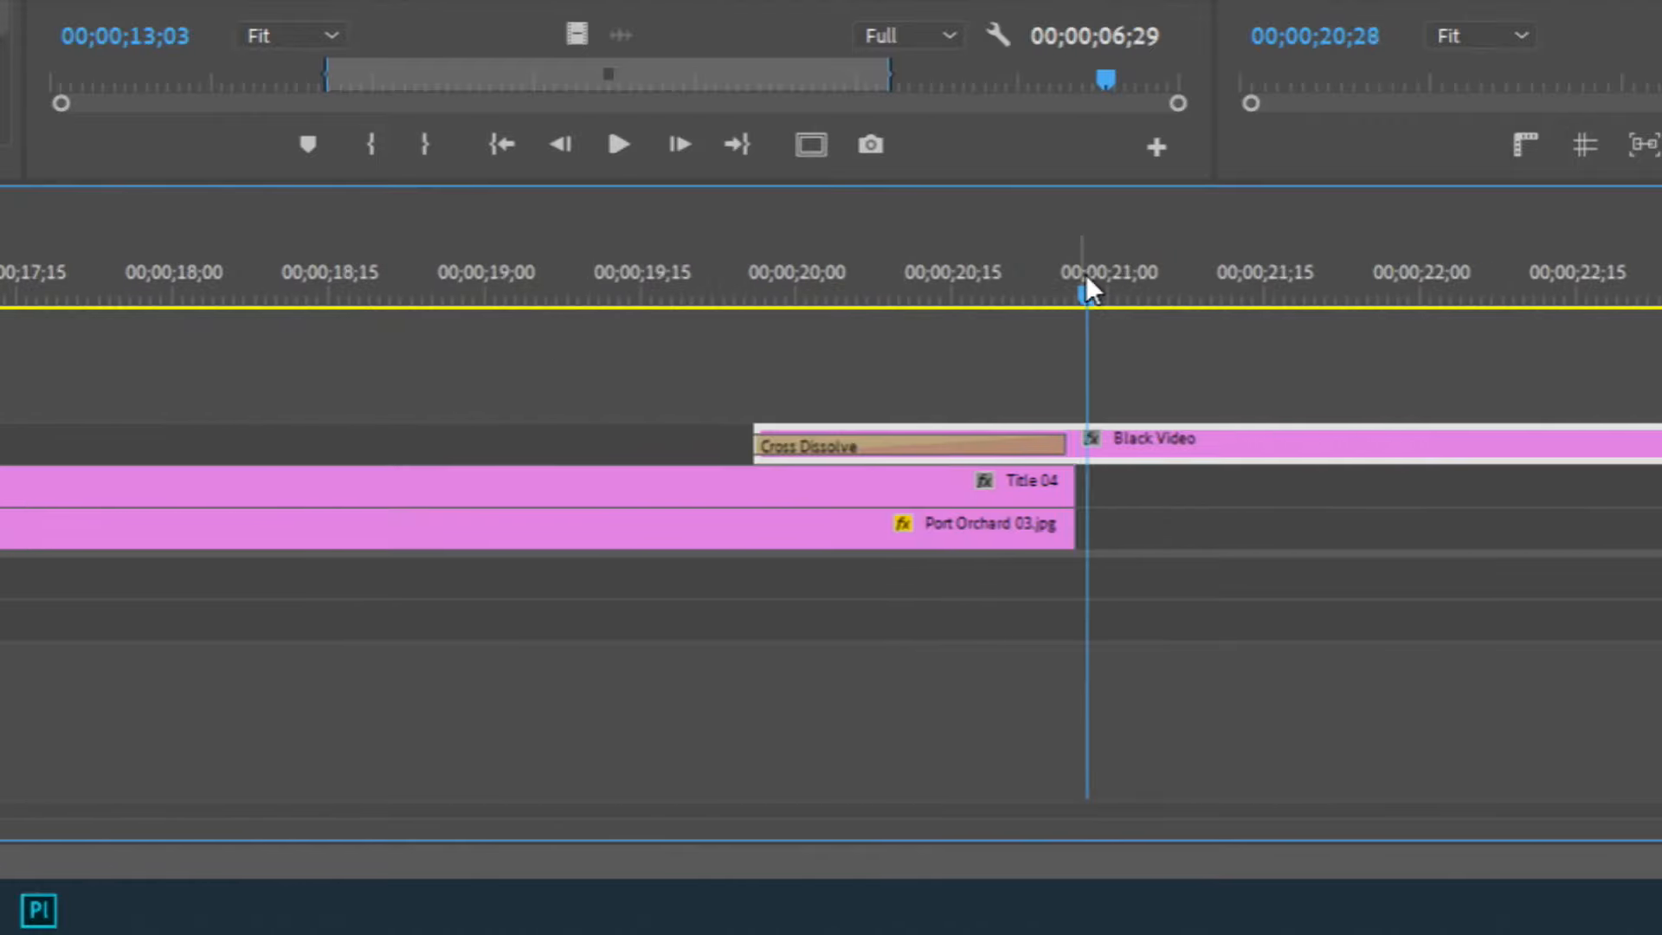
{"action": "key", "text": "Right"}
{"action": "key", "text": "Right"}
{"action": "key", "text": "Right"}
{"action": "key", "text": "Right"}
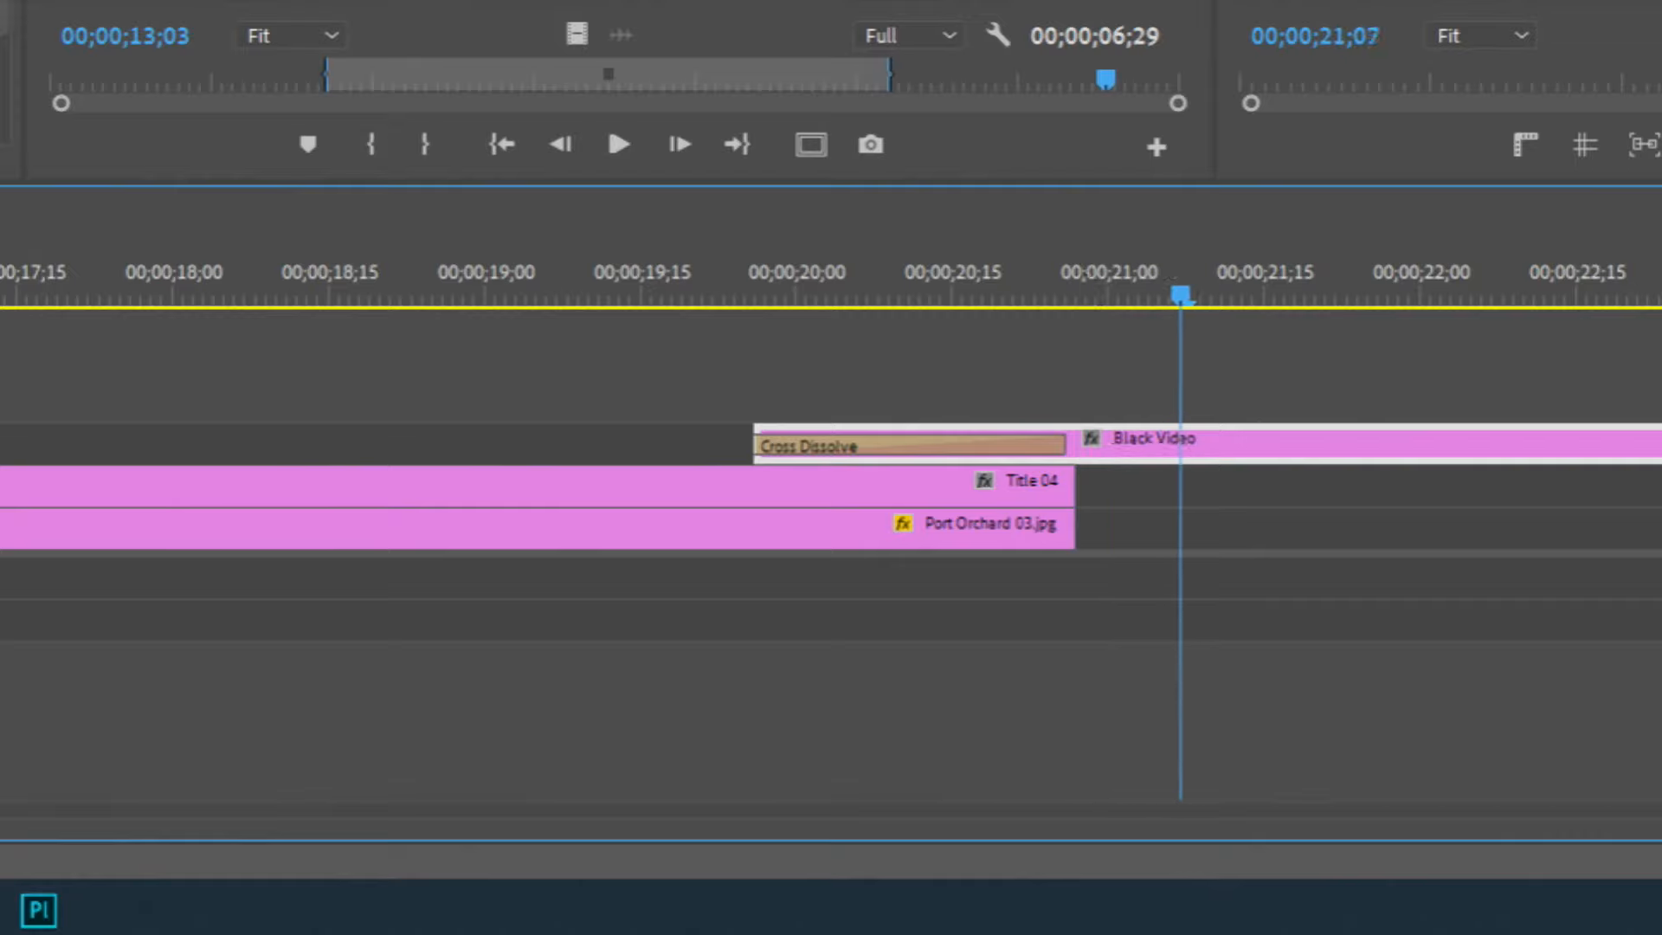
{"action": "left_click", "coordinate": [1179, 445]}
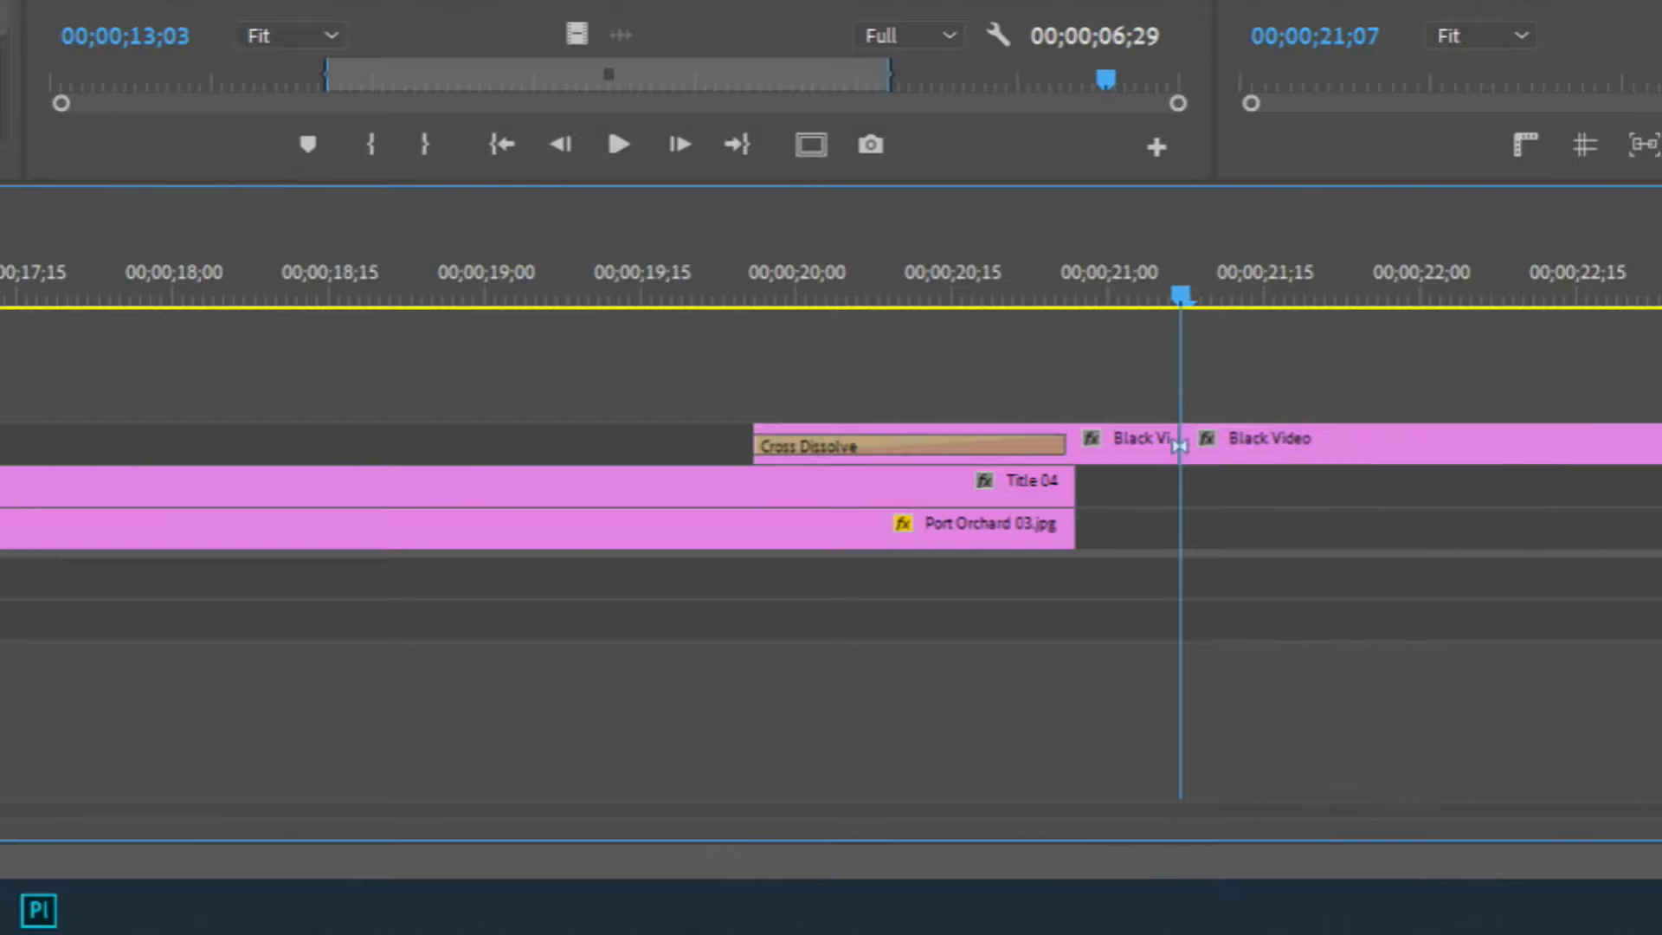
{"action": "key", "text": "v"}
{"action": "left_click", "coordinate": [1489, 449]}
{"action": "key", "text": "Delete"}
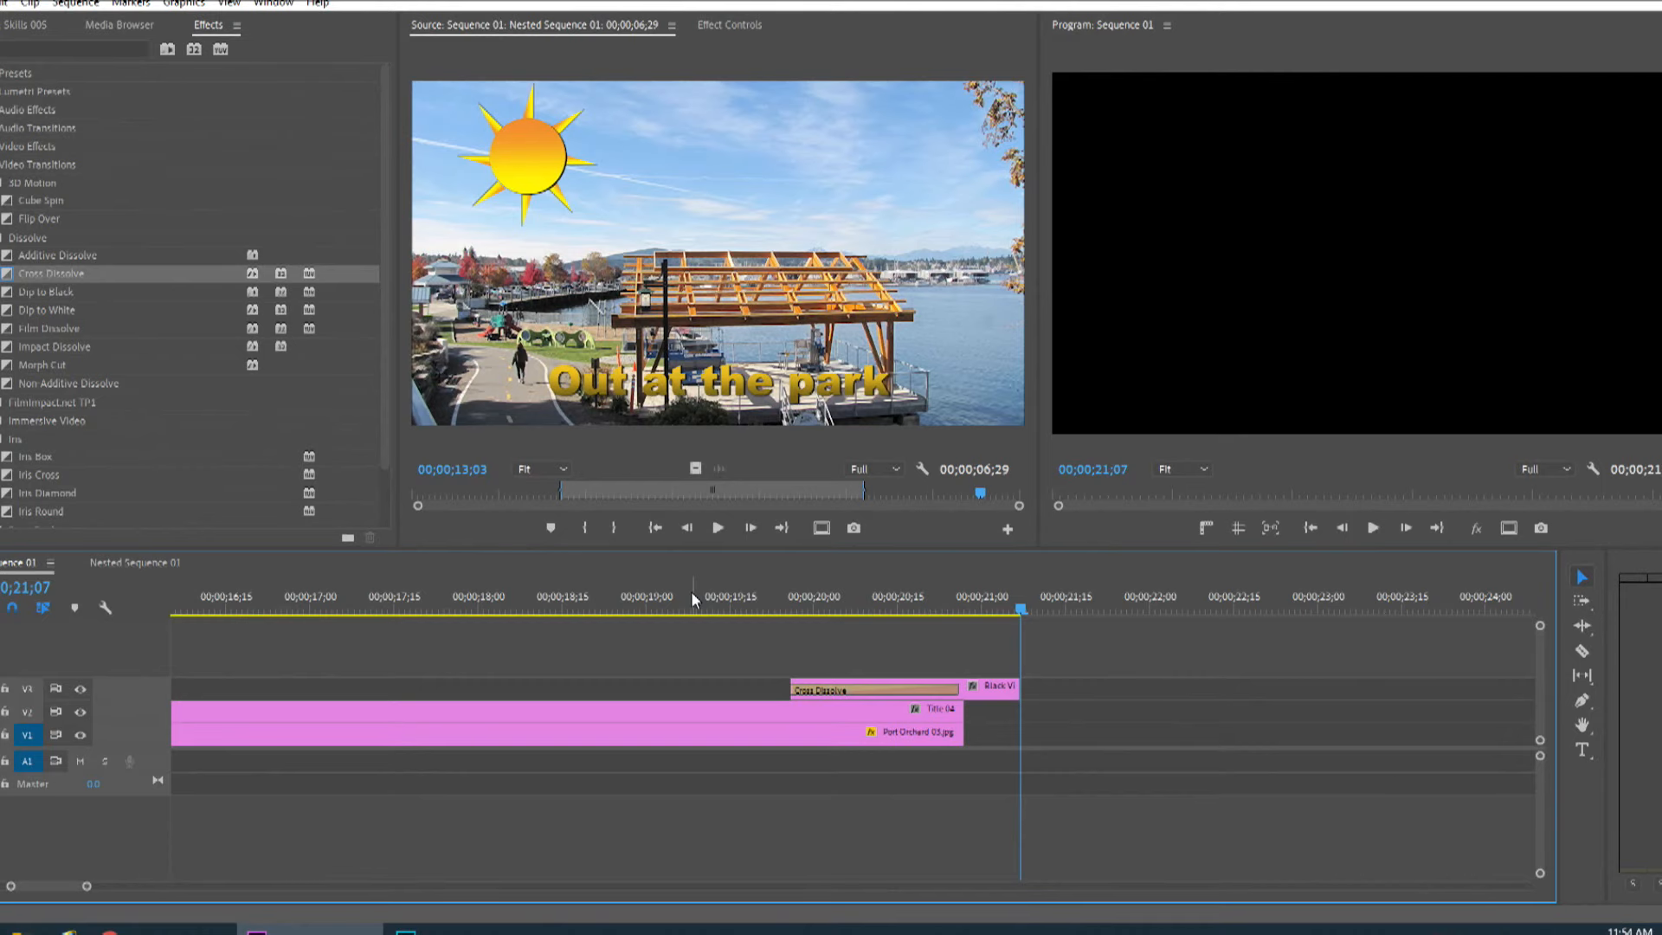
Shift all sequence clips later with the Track Select tool to make room at the start.
{"action": "key", "text": "Home"}
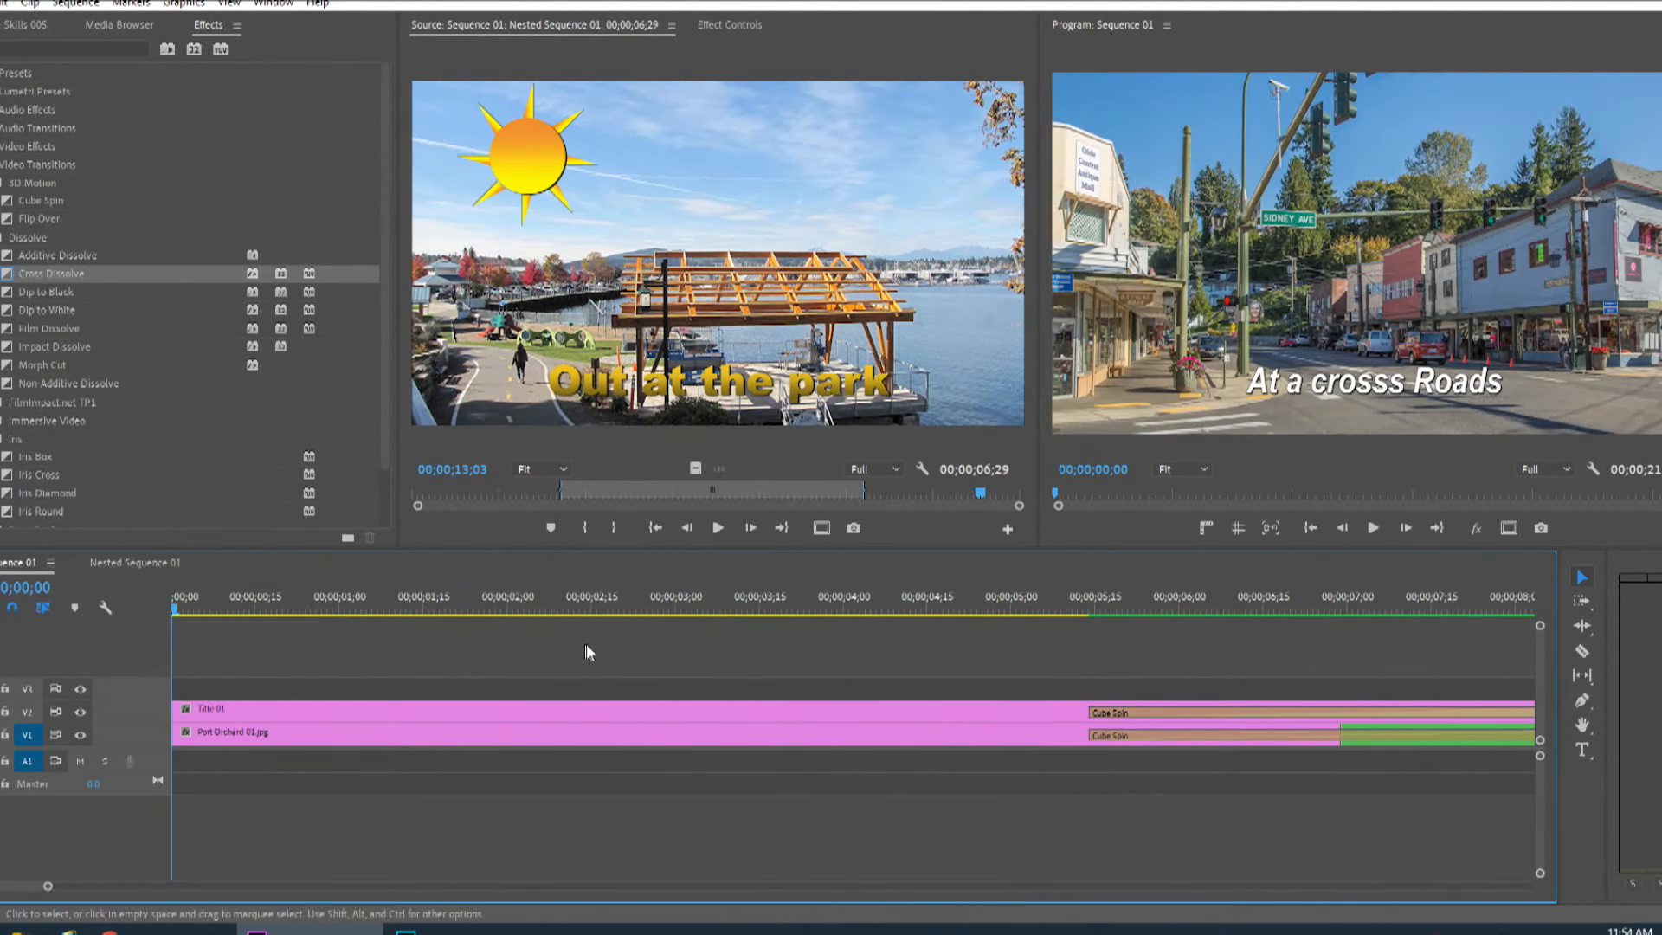
{"action": "left_click", "coordinate": [1581, 606]}
{"action": "left_click_drag", "start_coordinate": [252, 732], "coordinate": [656, 750]}
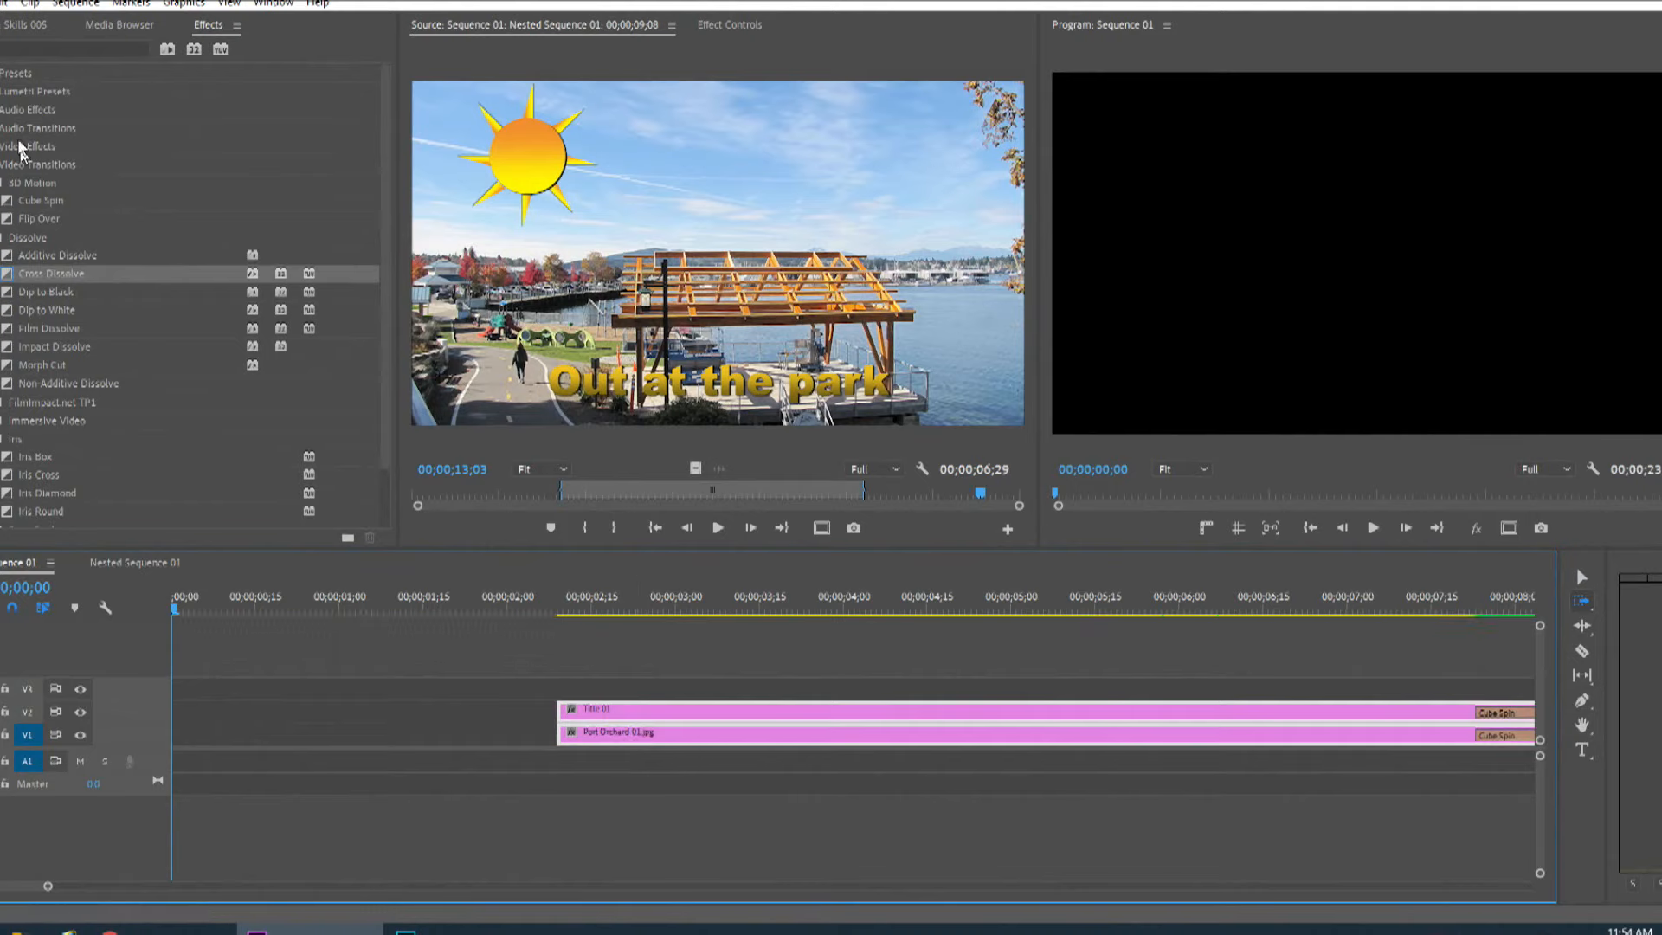
Place a Black Video clip on track V3 at the sequence start and trim it to about 1 second.
{"action": "left_click", "coordinate": [9, 30]}
{"action": "left_click_drag", "start_coordinate": [47, 461], "coordinate": [178, 688]}
{"action": "key", "text": "v"}
{"action": "left_click_drag", "start_coordinate": [178, 613], "coordinate": [345, 612]}
{"action": "left_click_drag", "start_coordinate": [1007, 688], "coordinate": [344, 698]}
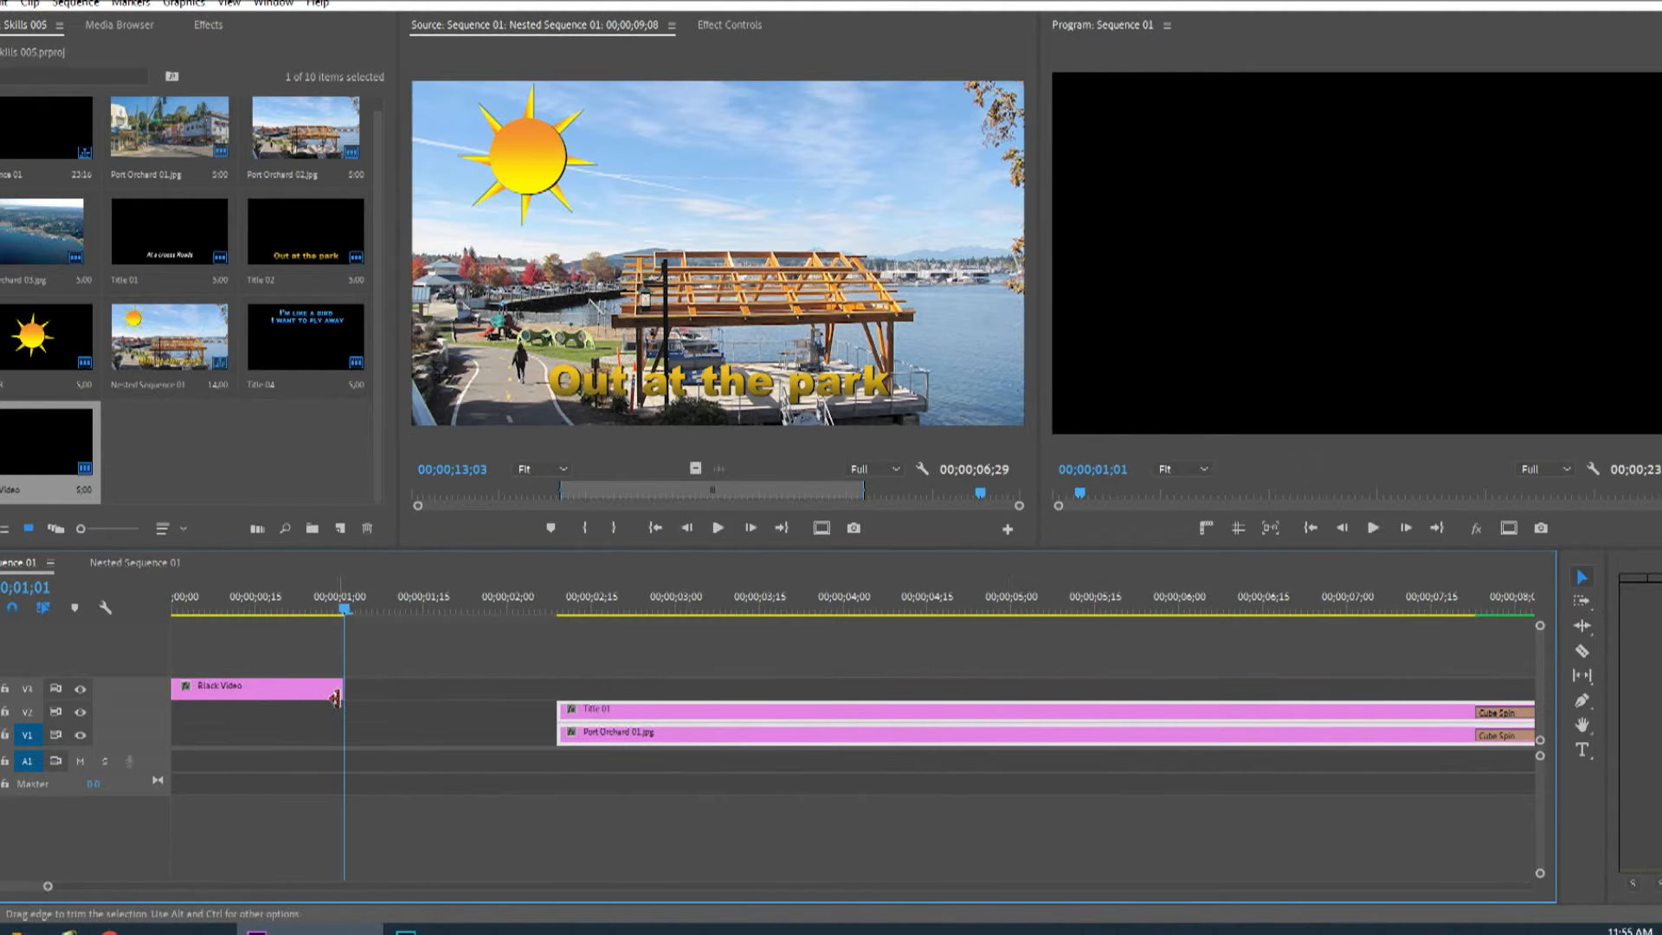
Apply a Cross Dissolve to the Black Video clip at the sequence start.
{"action": "left_click", "coordinate": [206, 25]}
{"action": "left_click_drag", "start_coordinate": [48, 274], "coordinate": [344, 690]}
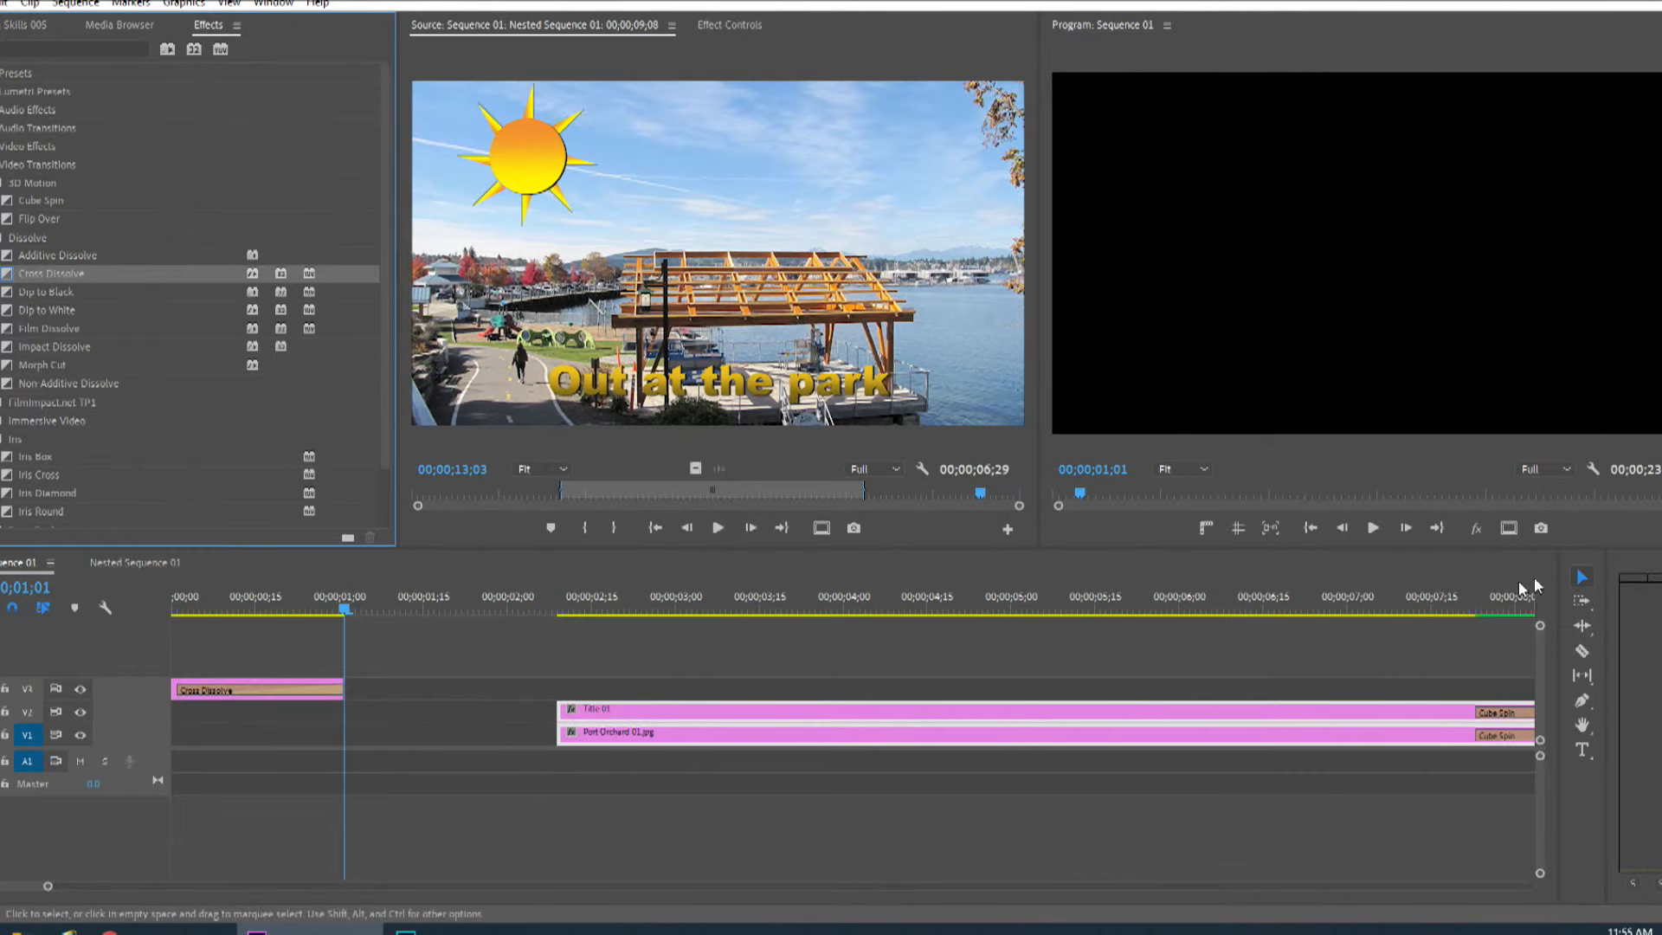
Move the Title 01 and Port Orchard 01.jpg clips back to the sequence start and preview the opening.
{"action": "left_click_drag", "start_coordinate": [619, 714], "coordinate": [242, 720]}
{"action": "left_click", "coordinate": [179, 617]}
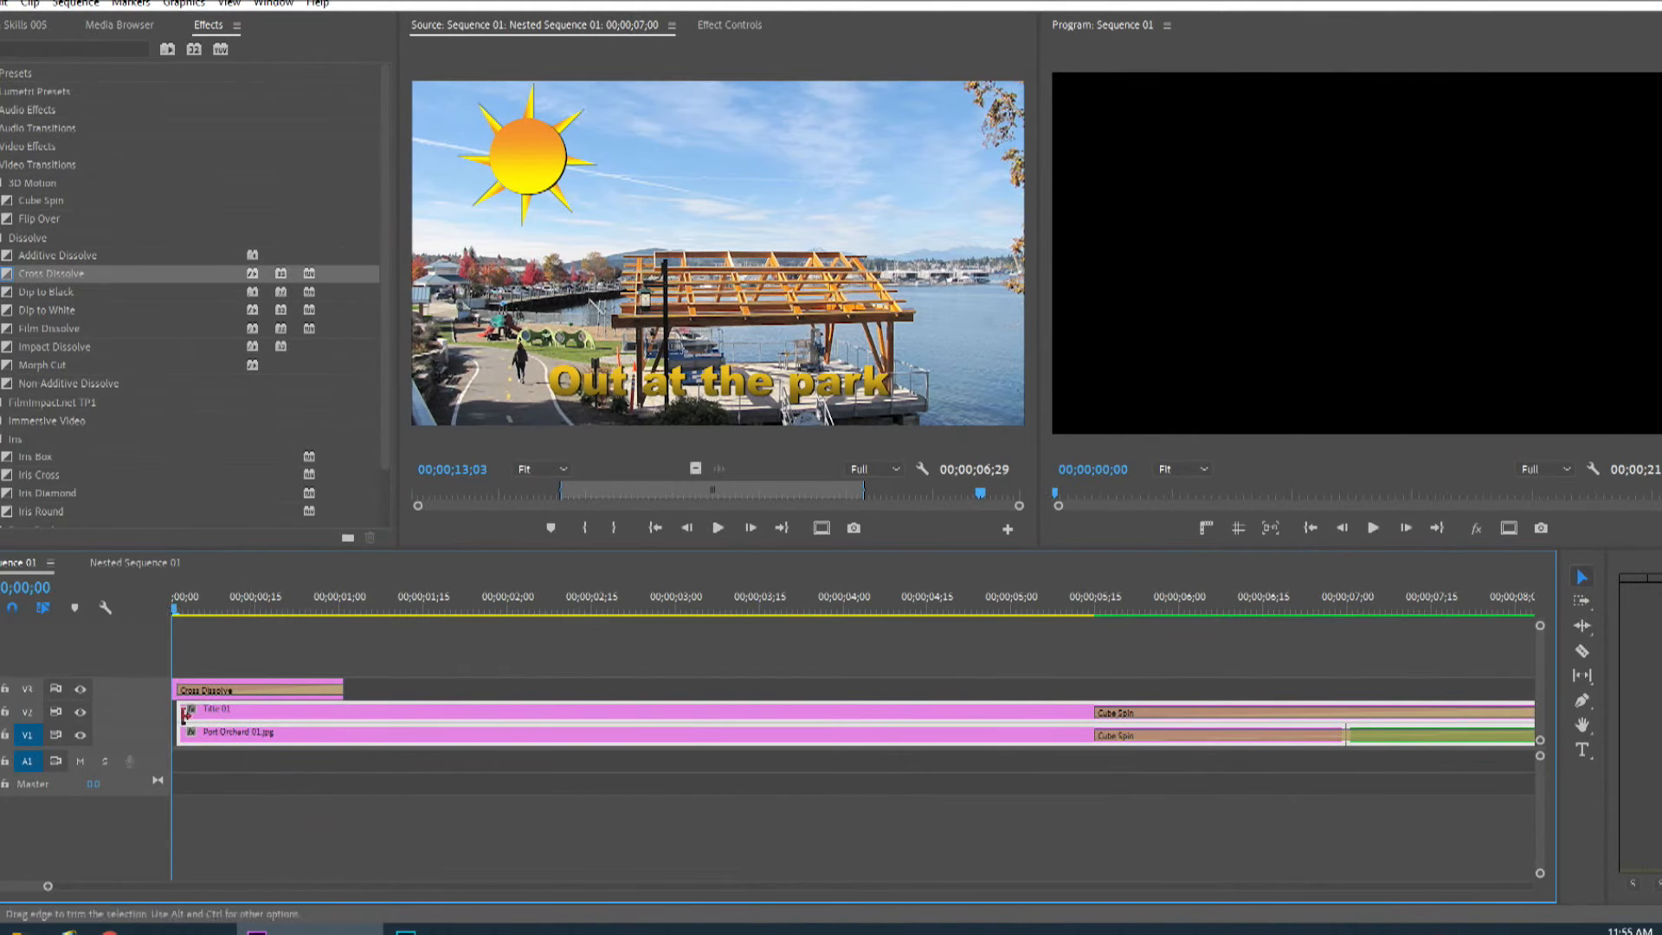
{"action": "key", "text": "space"}
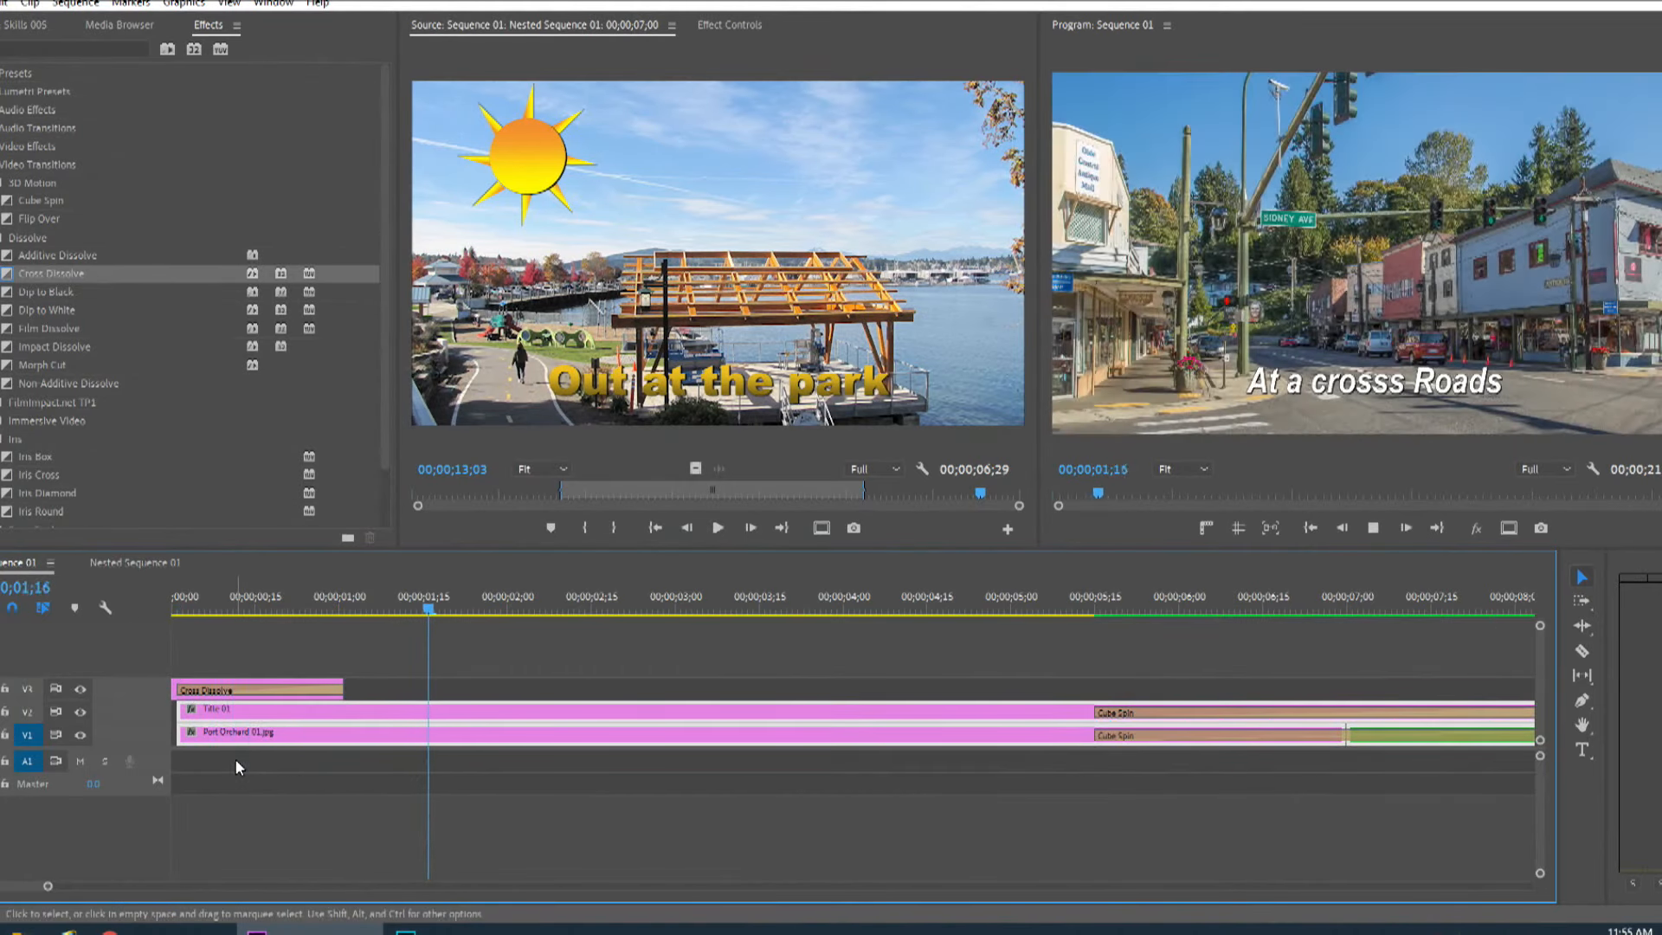
{"action": "key", "text": "space"}
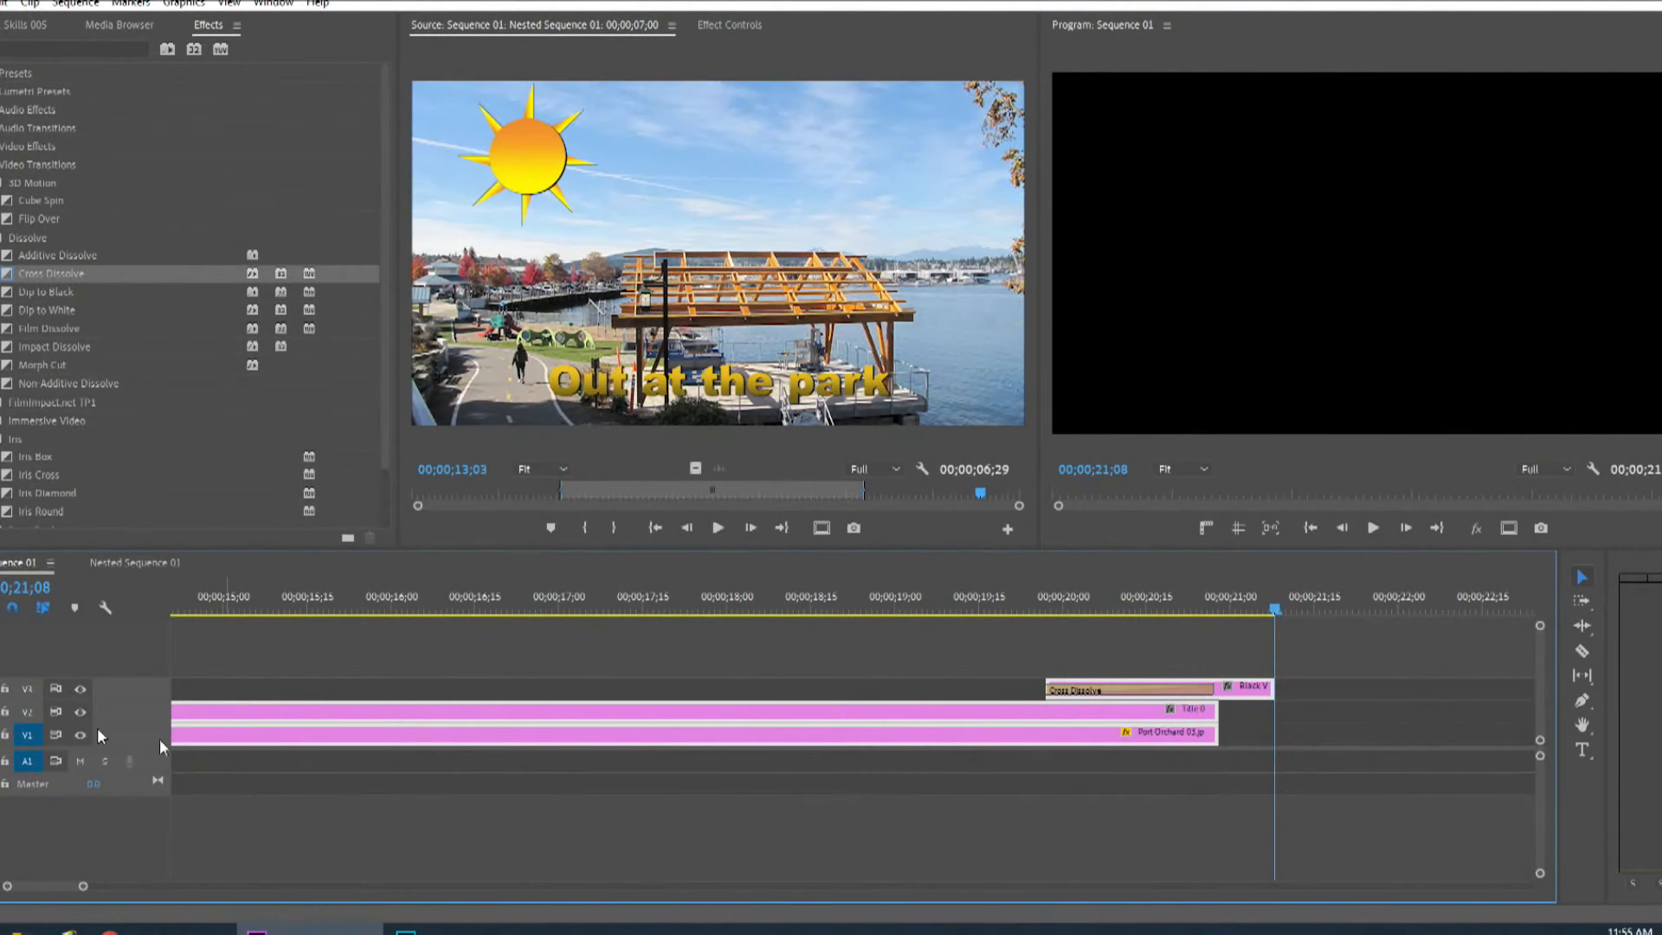
{"action": "left_click_drag", "start_coordinate": [54, 886], "coordinate": [365, 896]}
{"action": "left_click", "coordinate": [260, 609]}
{"action": "left_click_drag", "start_coordinate": [265, 610], "coordinate": [343, 641]}
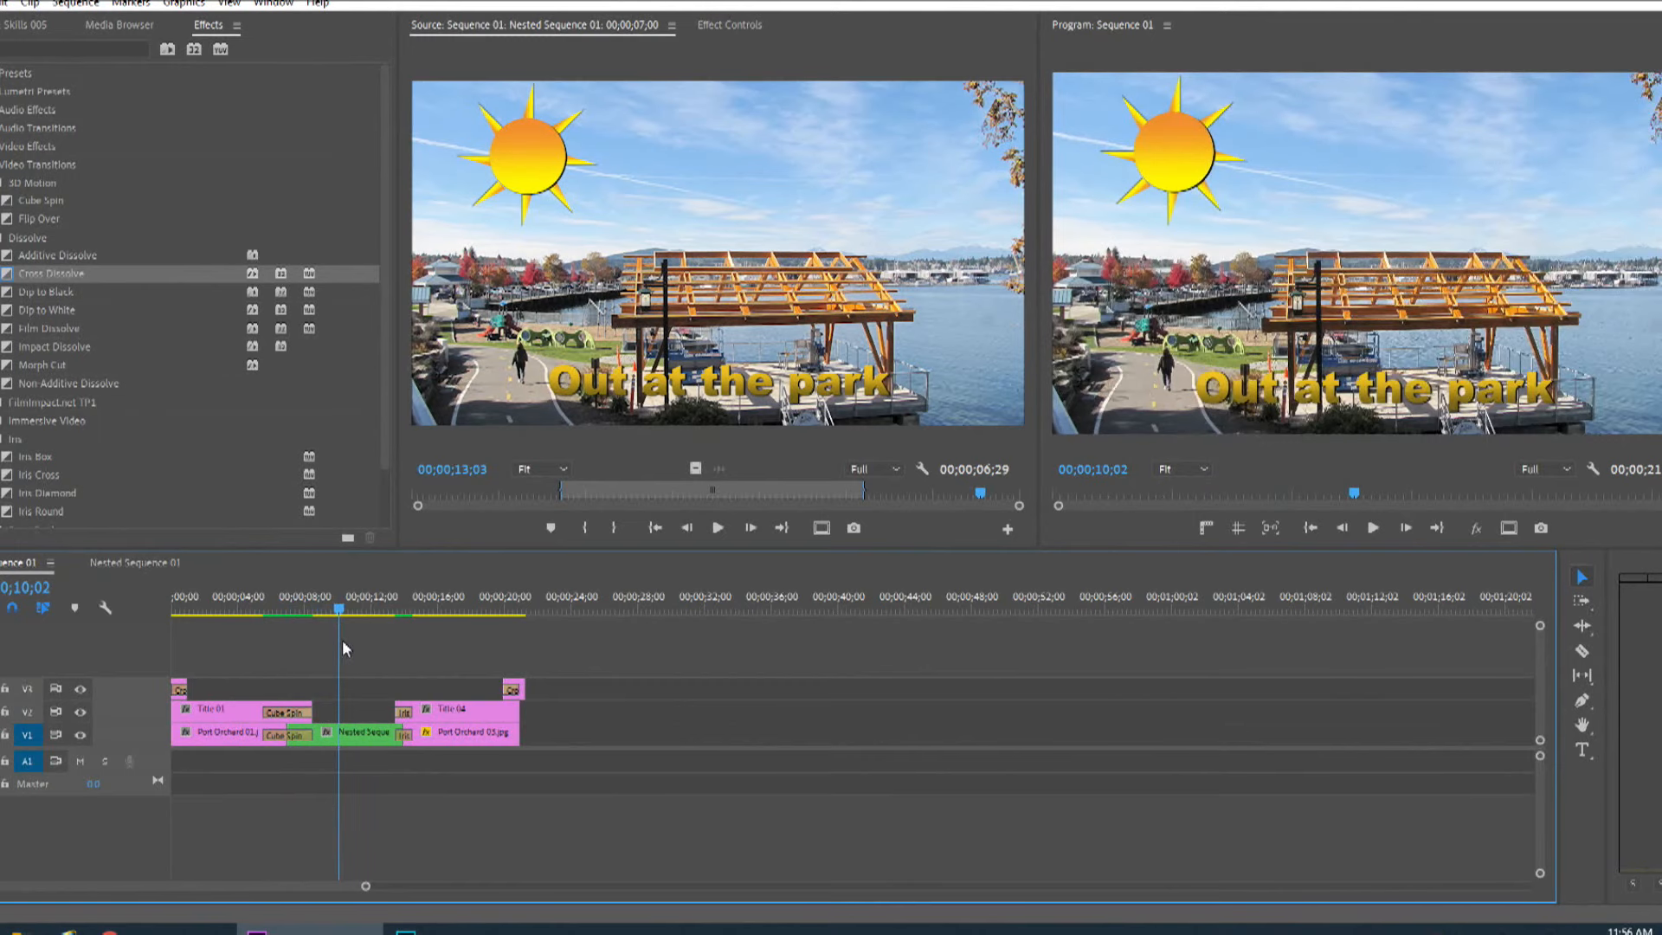